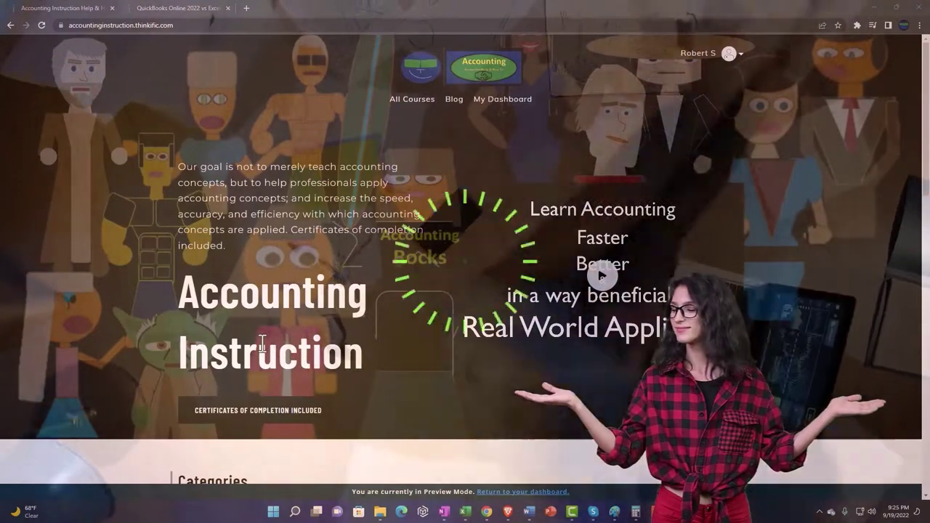
- Browse the course categories on the Accounting Instruction site and the QuickBooks Online 2022 course's lesson list
scroll(127, 392, down, 4)
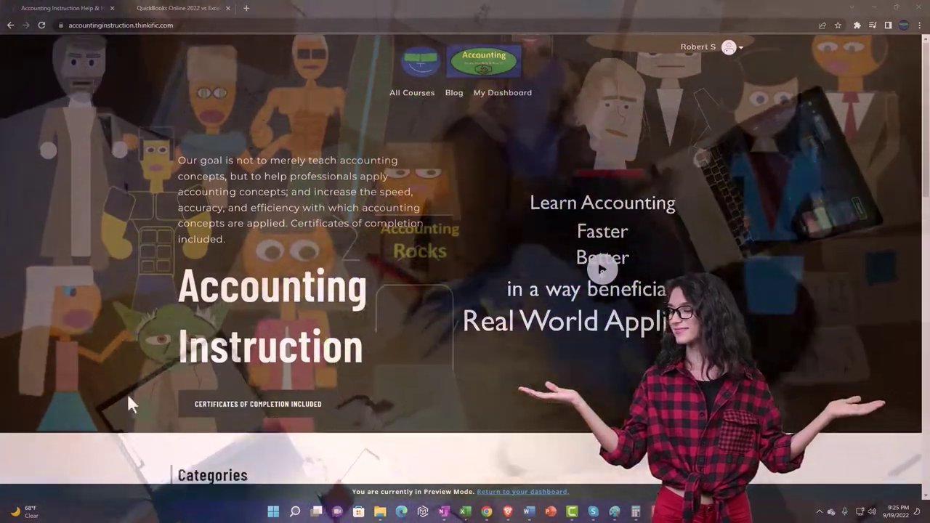
scroll(127, 398, down, 3)
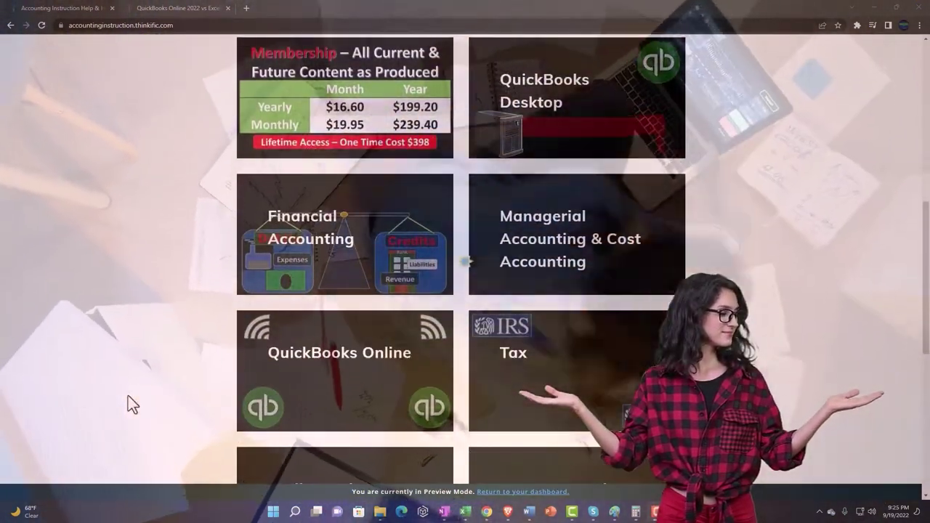
scroll(128, 398, down, 6)
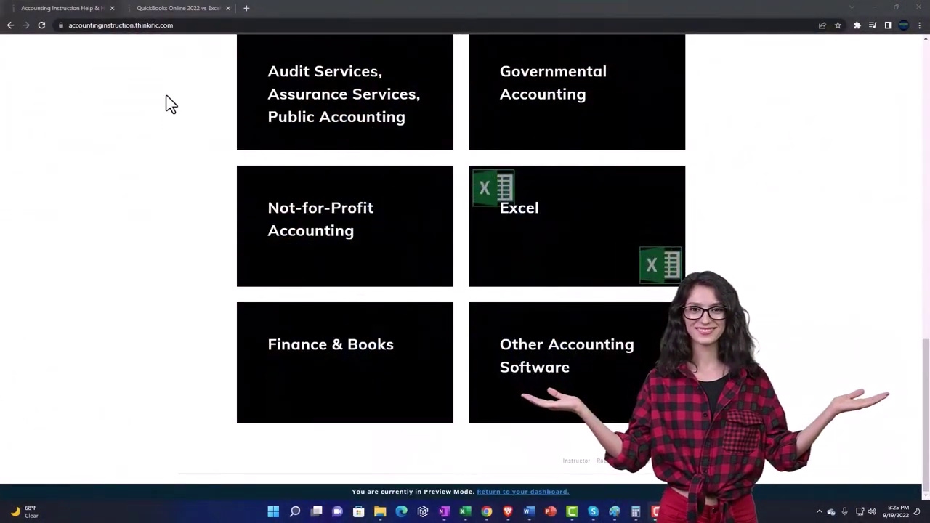
click(166, 9)
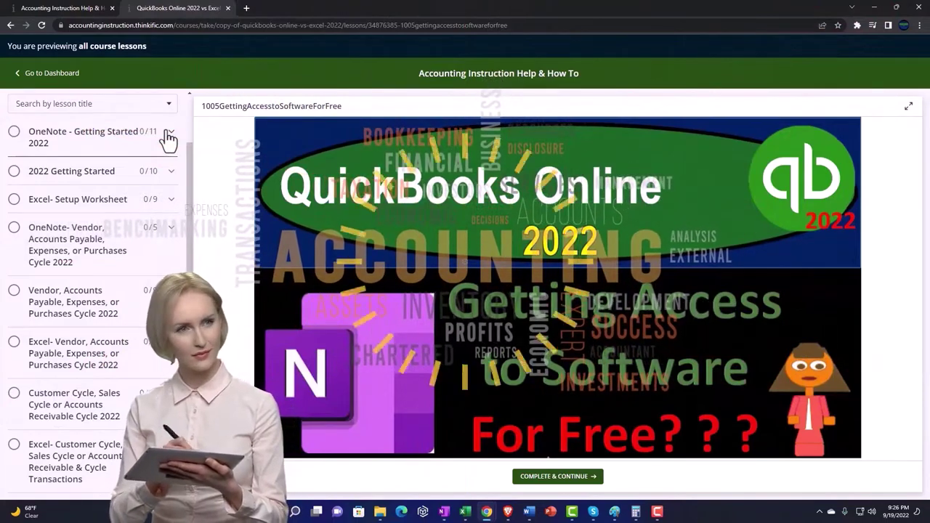
click(167, 138)
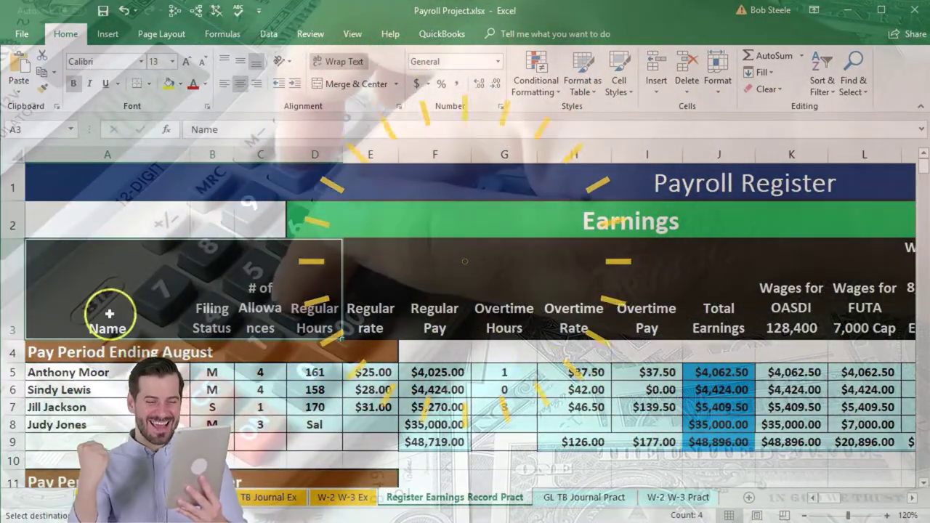
scroll(109, 314, down, 1)
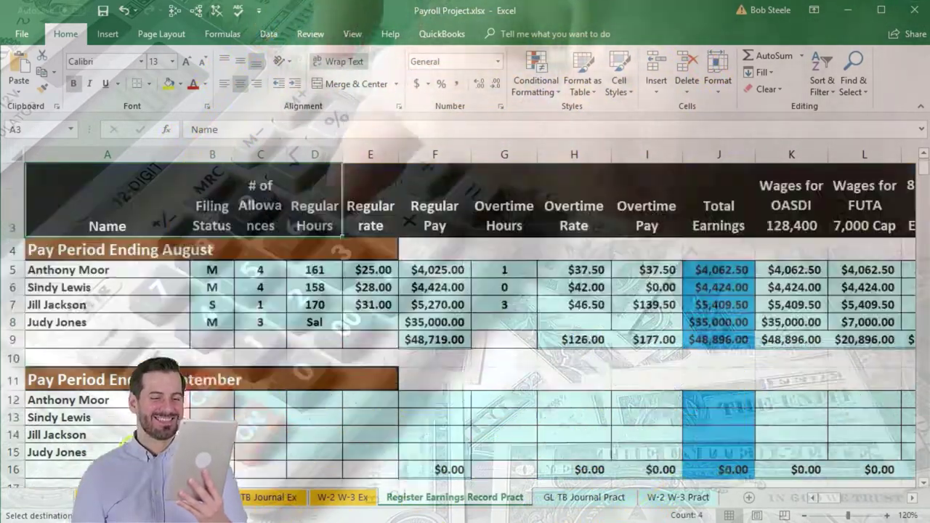
scroll(87, 290, down, 1)
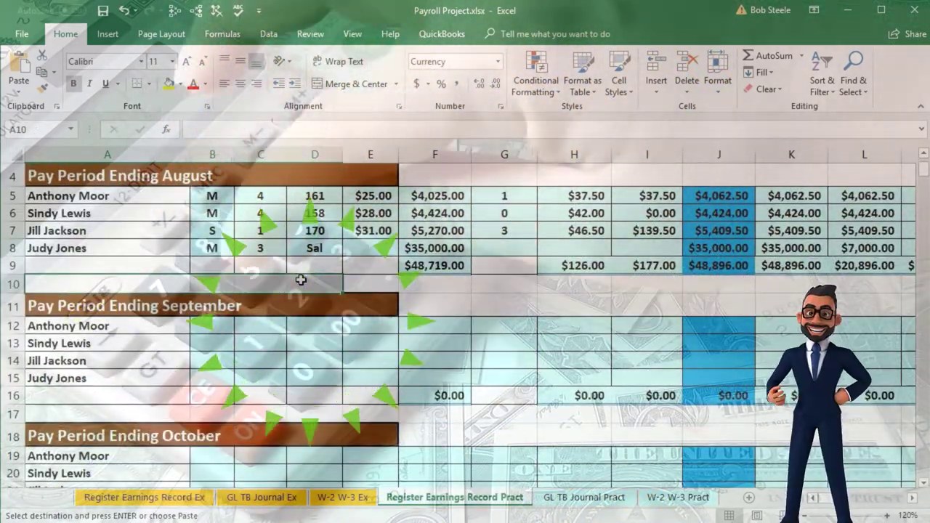
drag(300, 279, 301, 284)
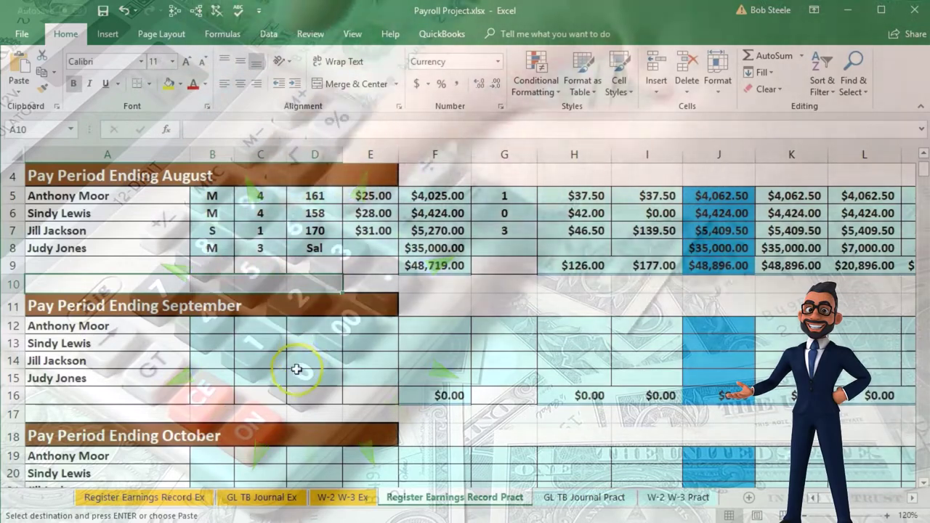
scroll(305, 356, up, 2)
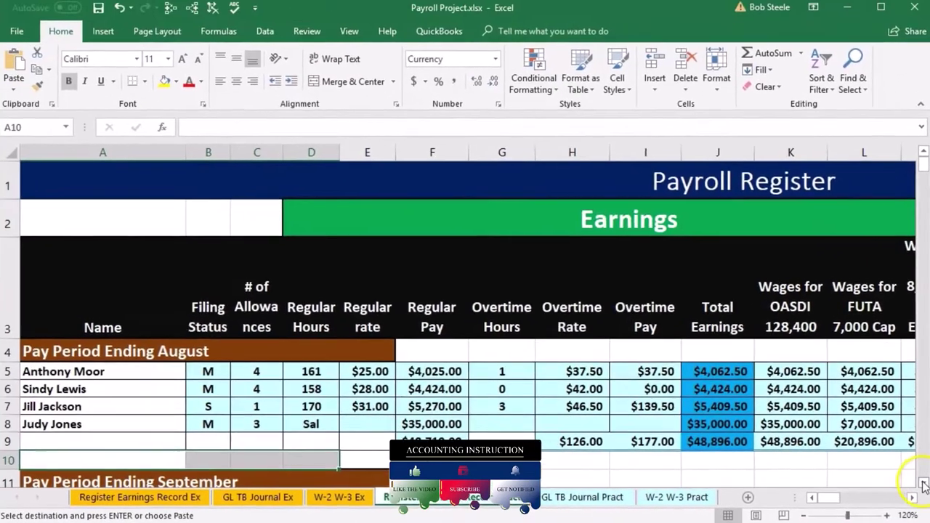
- Freeze the panes at cell A4 with row 3 as the only heading row in view above it
click(922, 483)
click(922, 483)
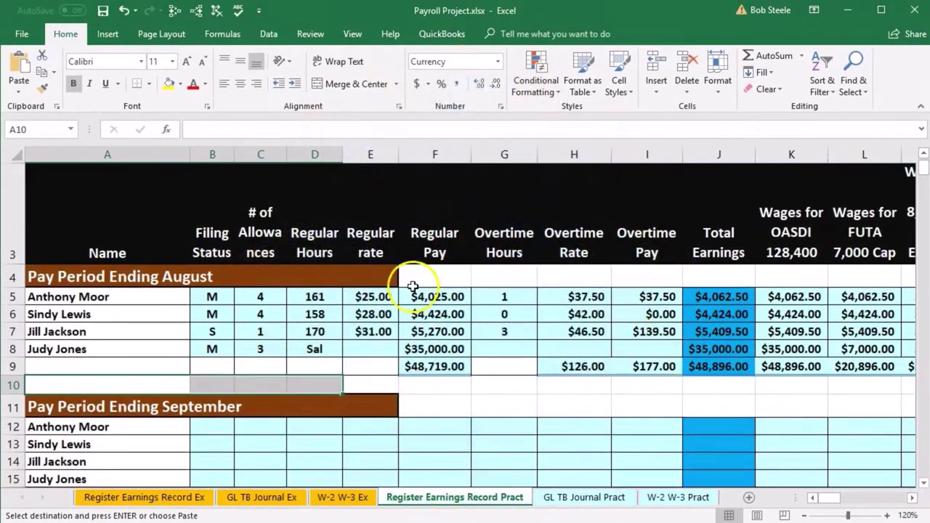
click(106, 266)
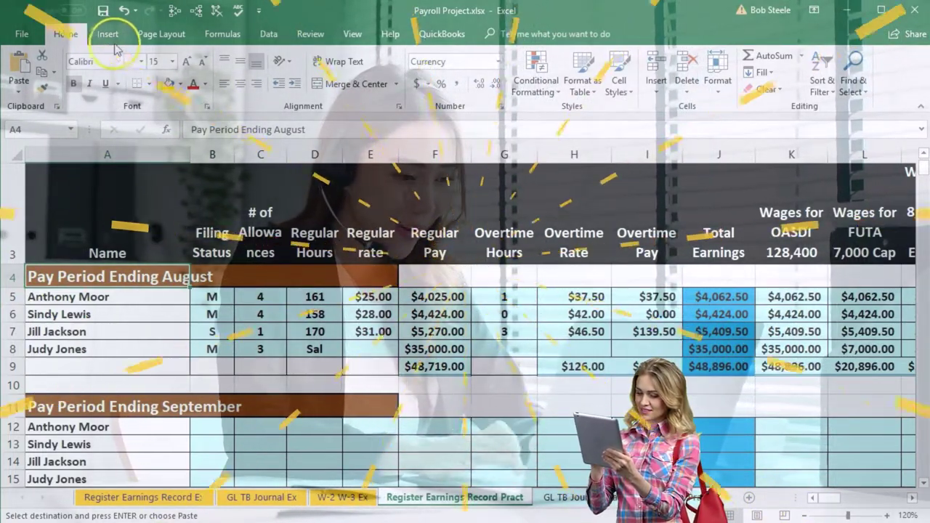
click(351, 34)
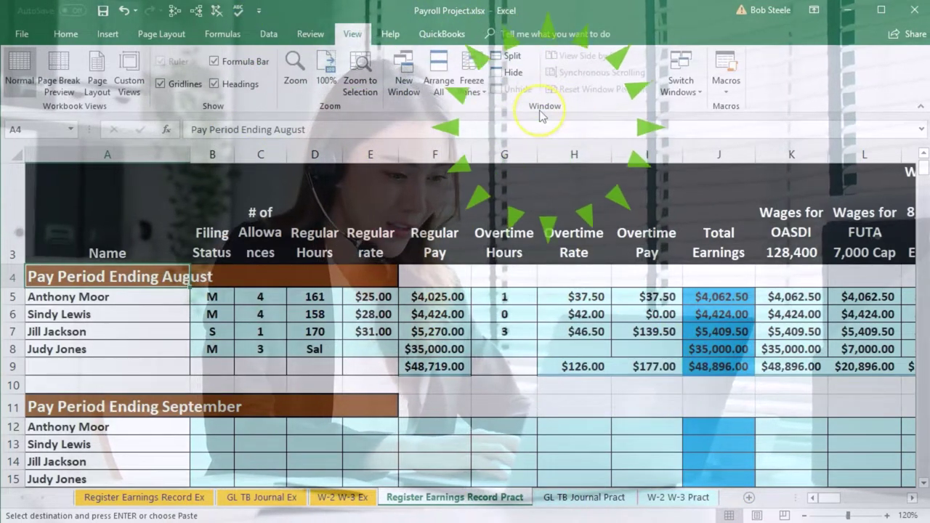
click(477, 85)
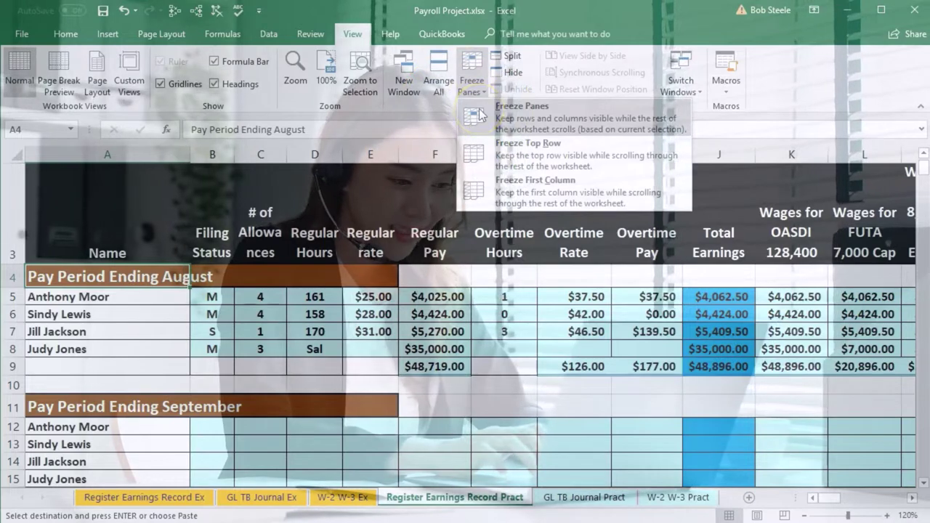
click(479, 109)
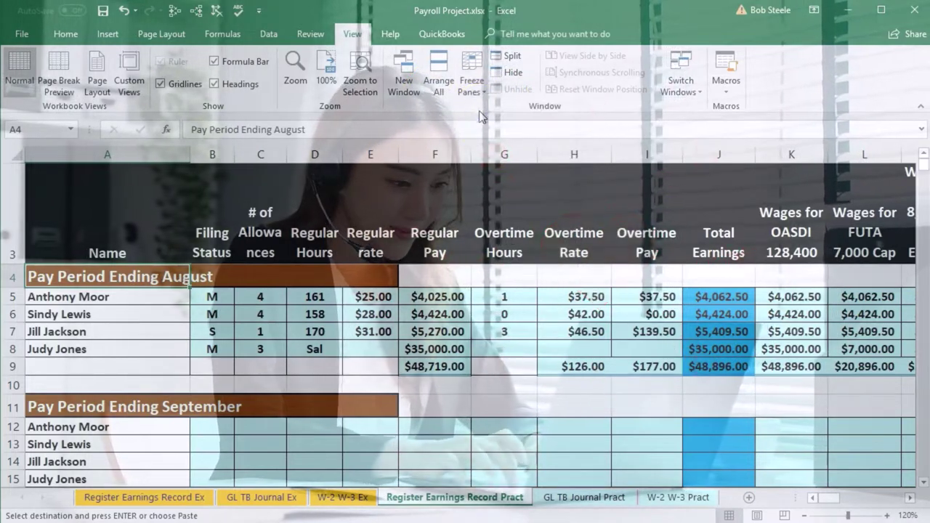
click(471, 321)
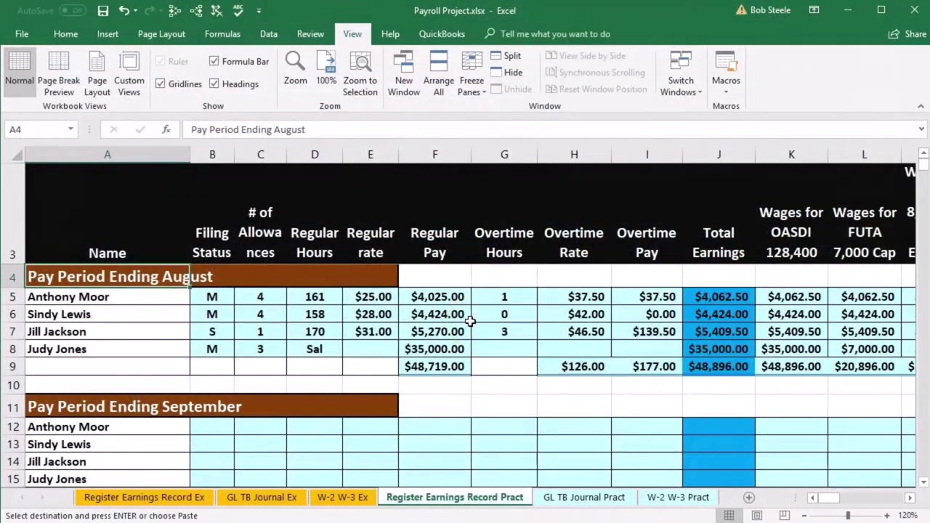
- Check the frozen column headings against the September and October pay periods further down the payroll register
scroll(701, 425, down, 1)
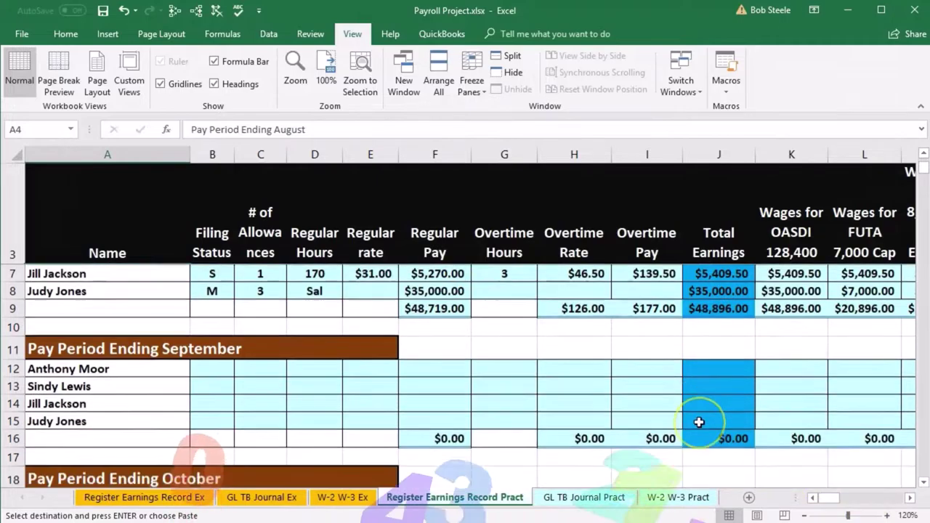
scroll(698, 419, down, 1)
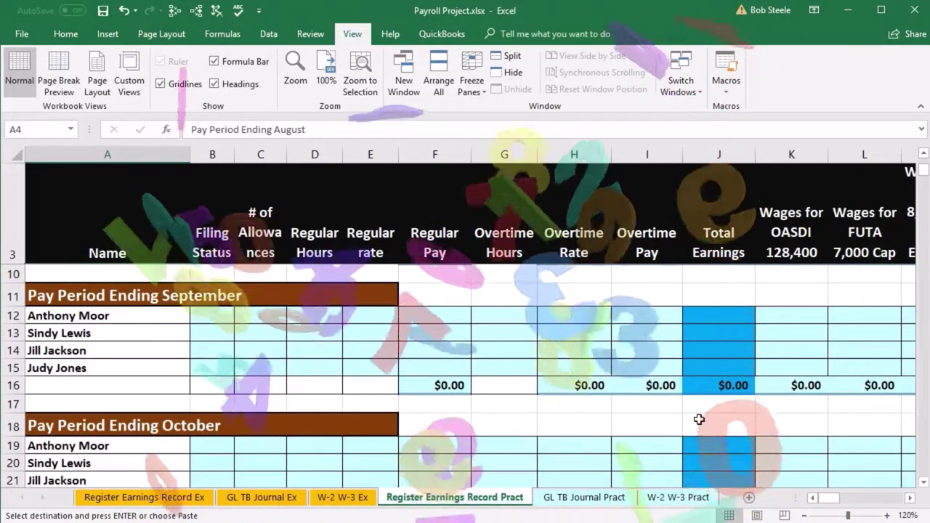
click(362, 337)
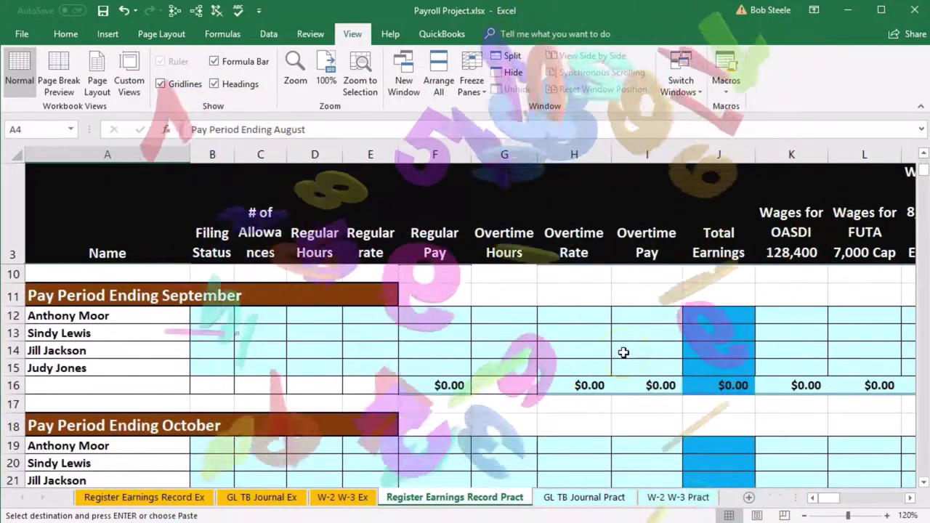
scroll(623, 352, down, 1)
scroll(623, 352, up, 1)
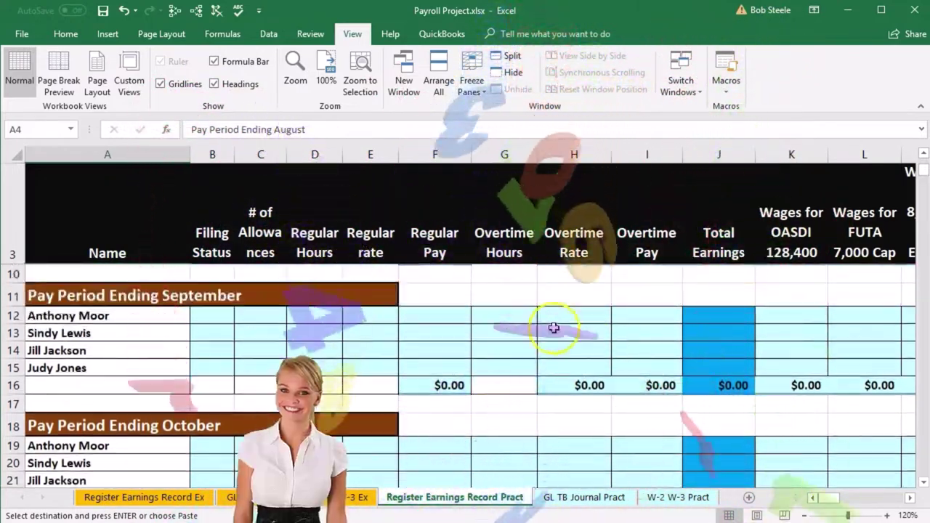
click(365, 271)
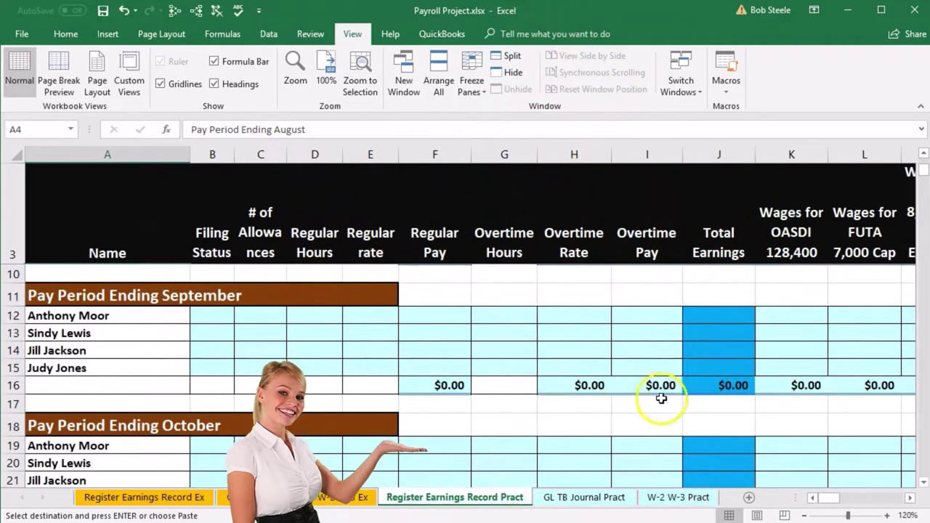
click(923, 483)
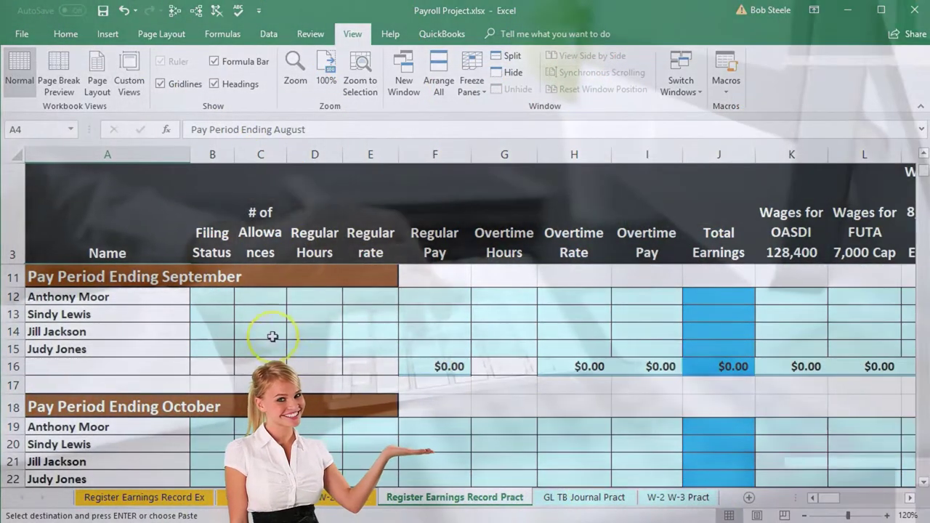
click(268, 329)
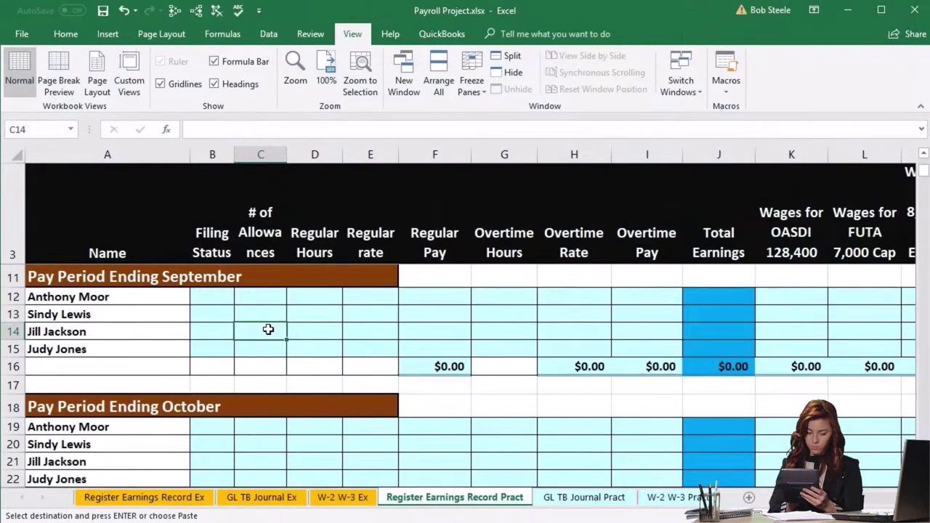
- Copy the August filing statuses and allowances in B5:C8 to the September pay period, starting at cell B12
click(246, 324)
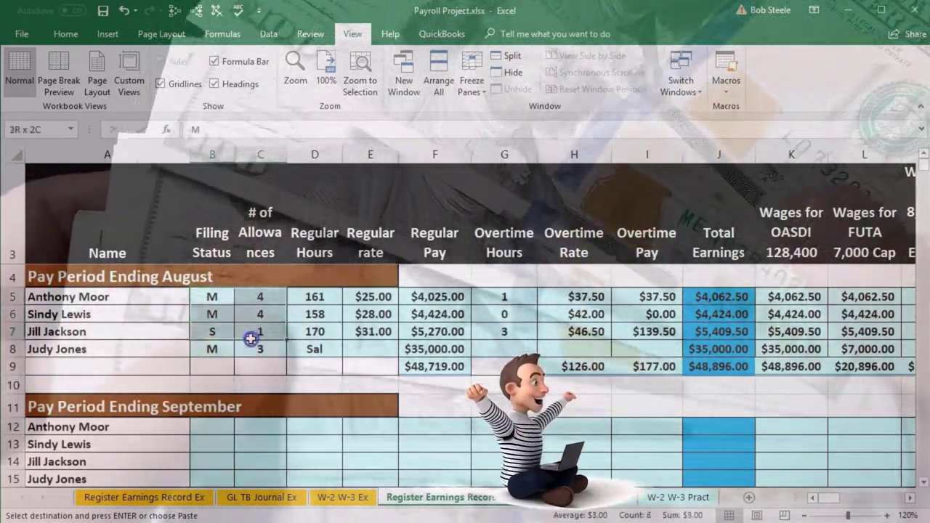
text(M	4 M	4 S	1 M	3)
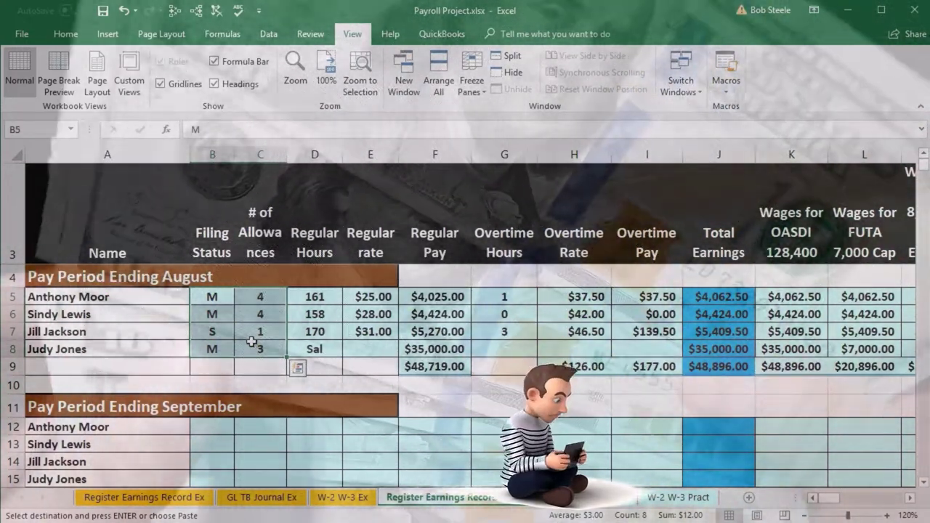
right_click(251, 342)
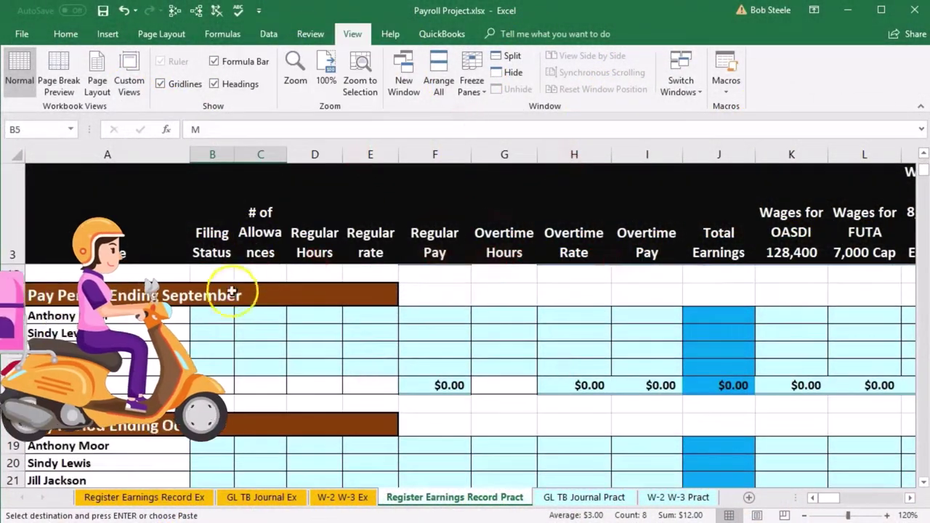
click(211, 316)
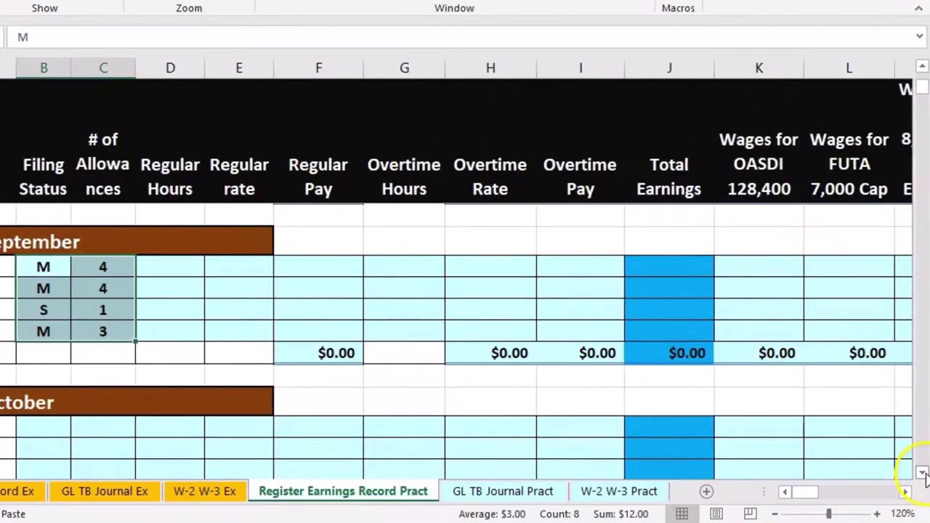
- Enter 163 regular hours and a regular rate of $25.00 for the first employee in the September pay period
click(921, 473)
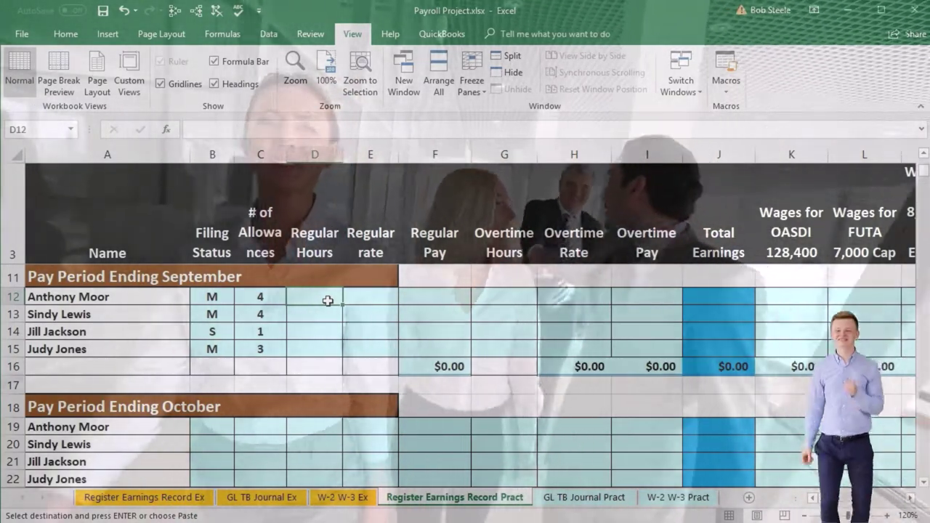
text(16)
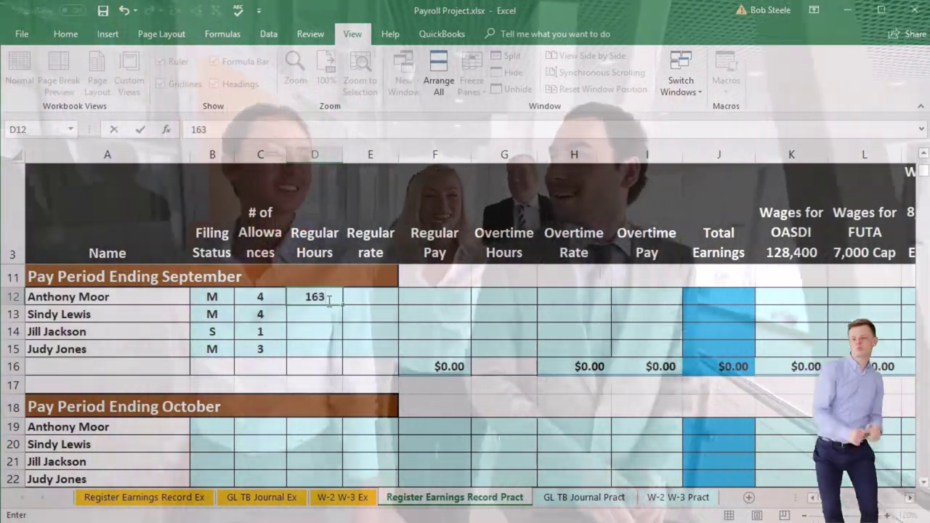
text(3)
key(Tab)
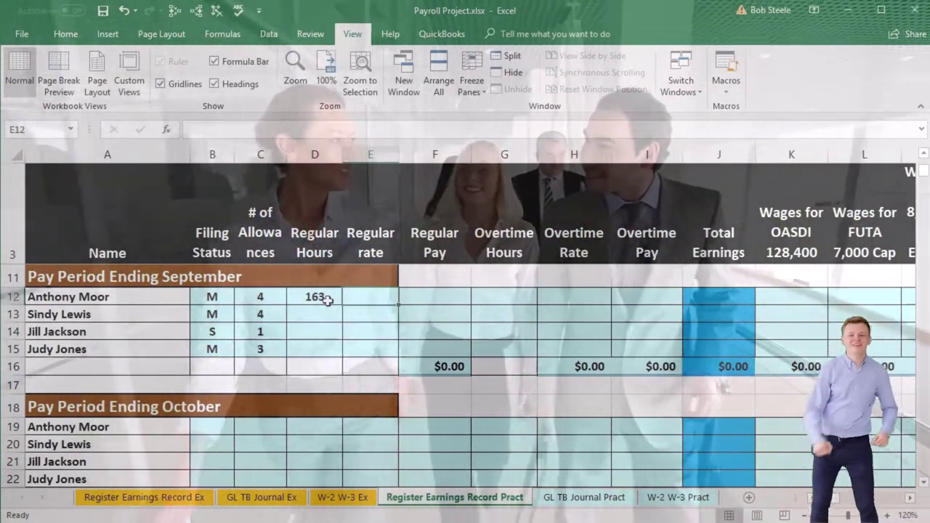
key(Tab)
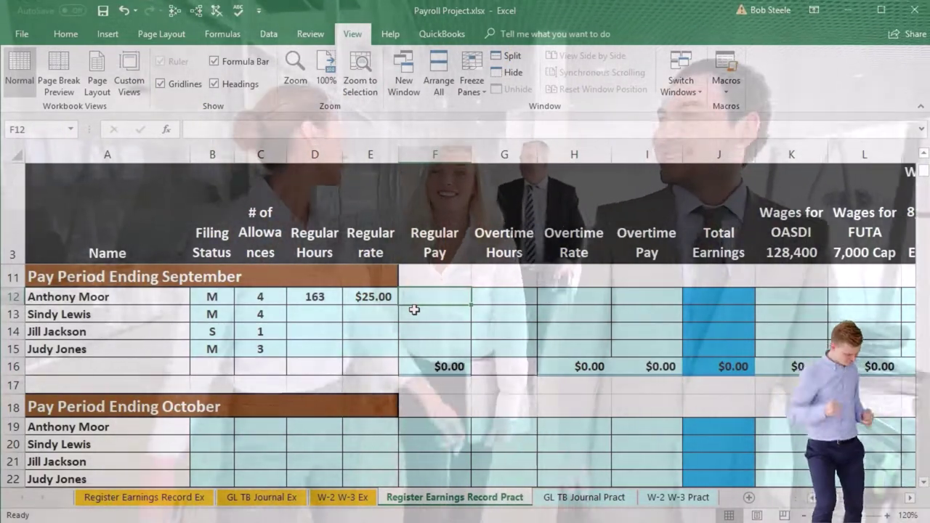
- Calculate the first employee's September regular pay with =D12*E12 and enter 3 overtime hours
text(=)
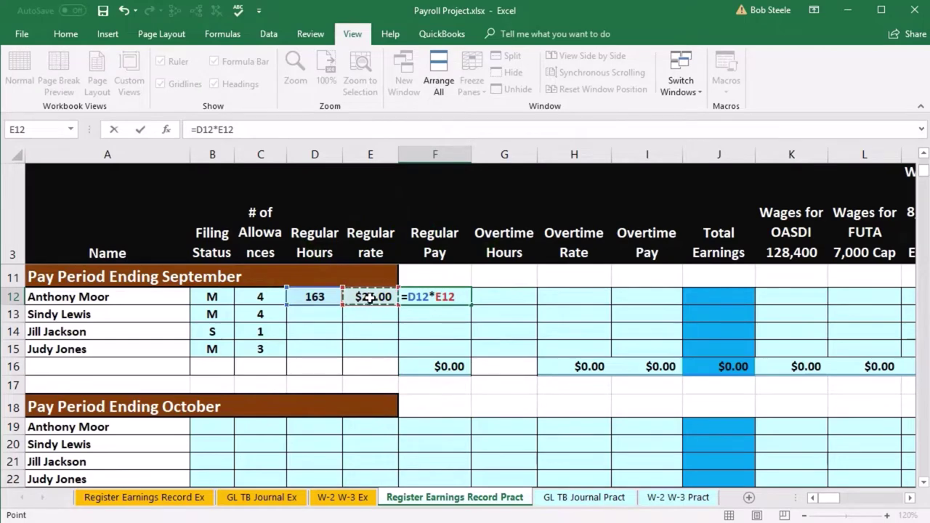
key(Tab)
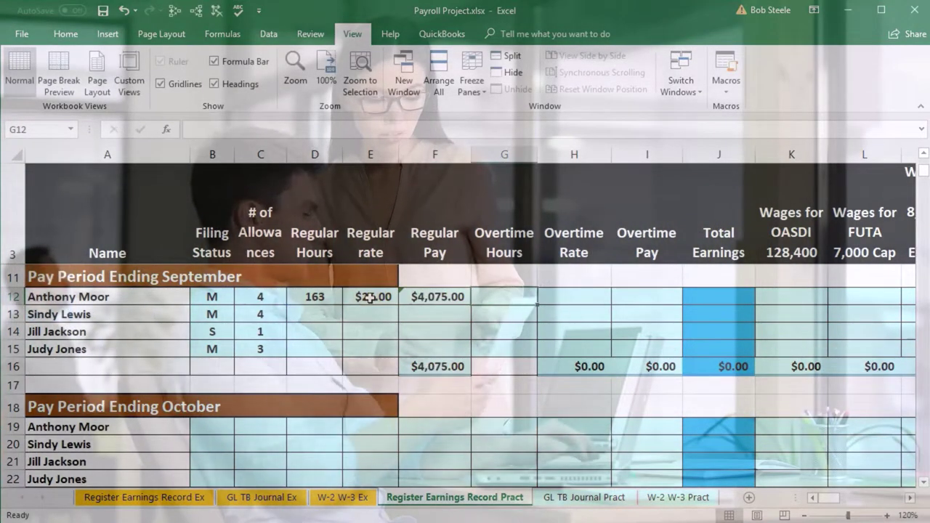
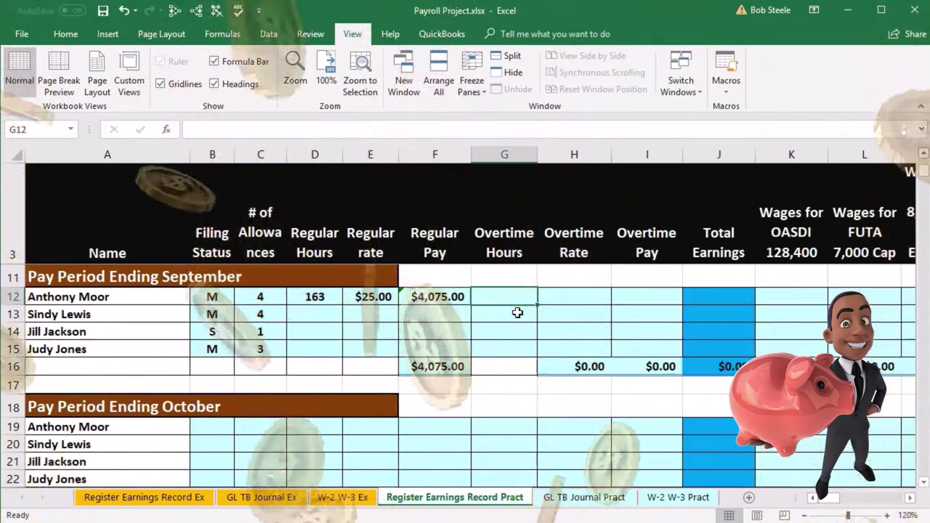
text(3)
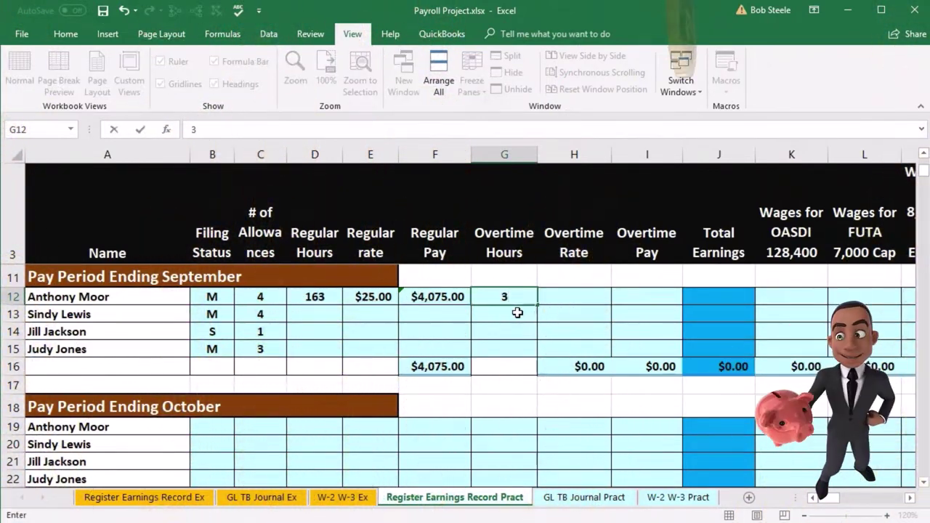
key(Tab)
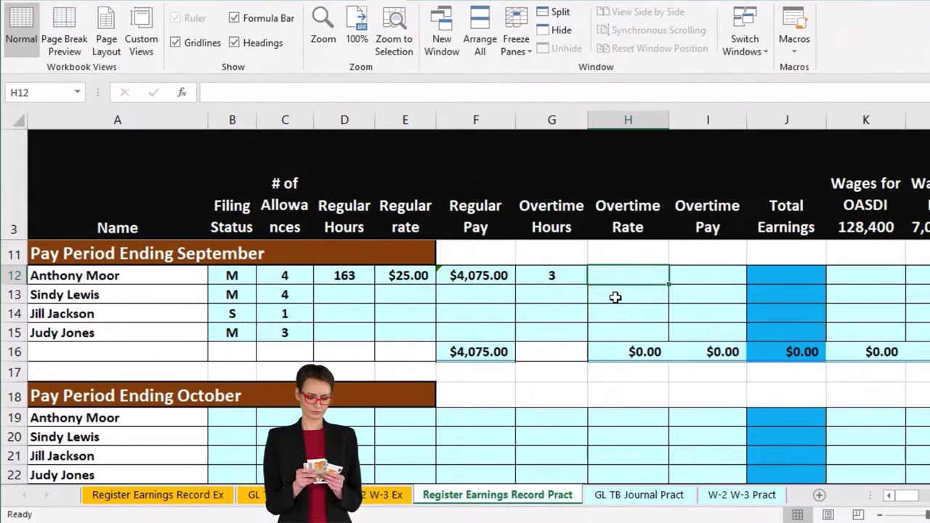
- Calculate the first employee's September overtime rate in H12 with =E12*1.5
text(=)
click(411, 275)
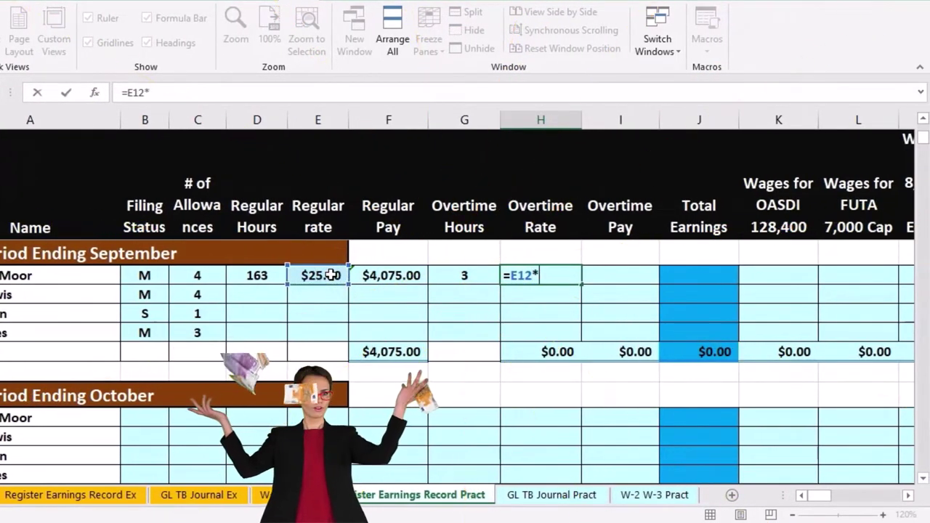
text(*1.)
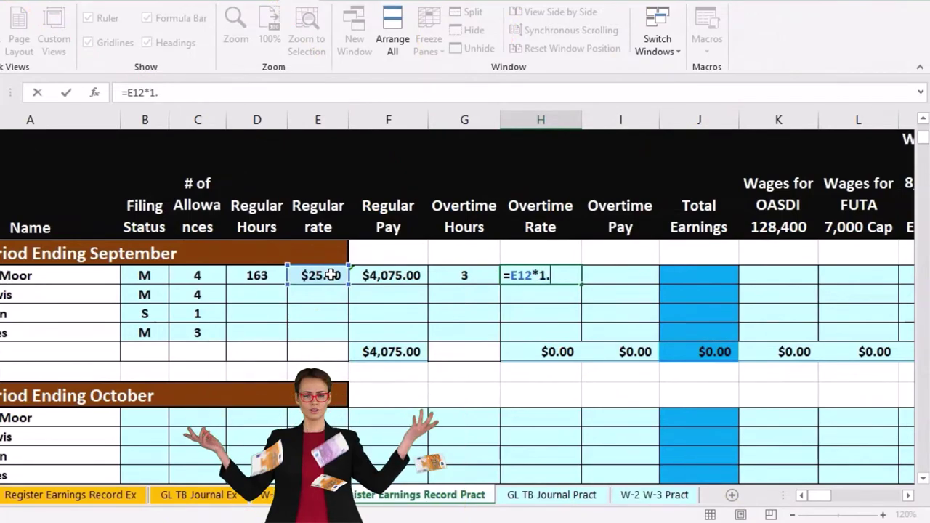
text(5)
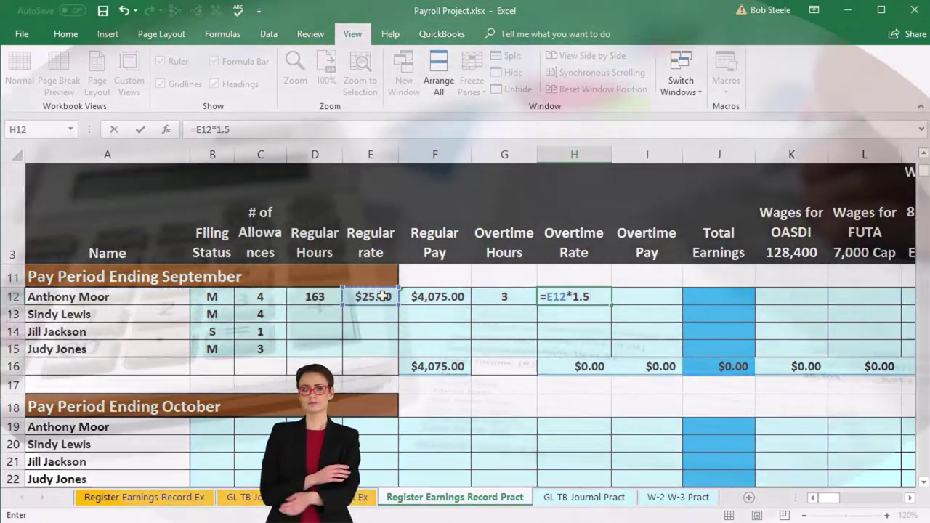
key(Tab)
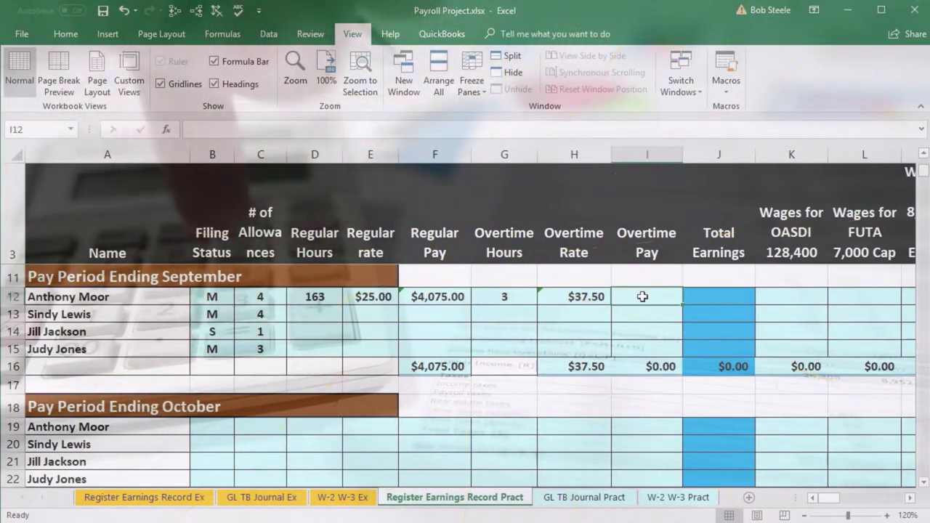
- Calculate the first employee's September overtime pay in I12 with =G12*H12
text(=G12)
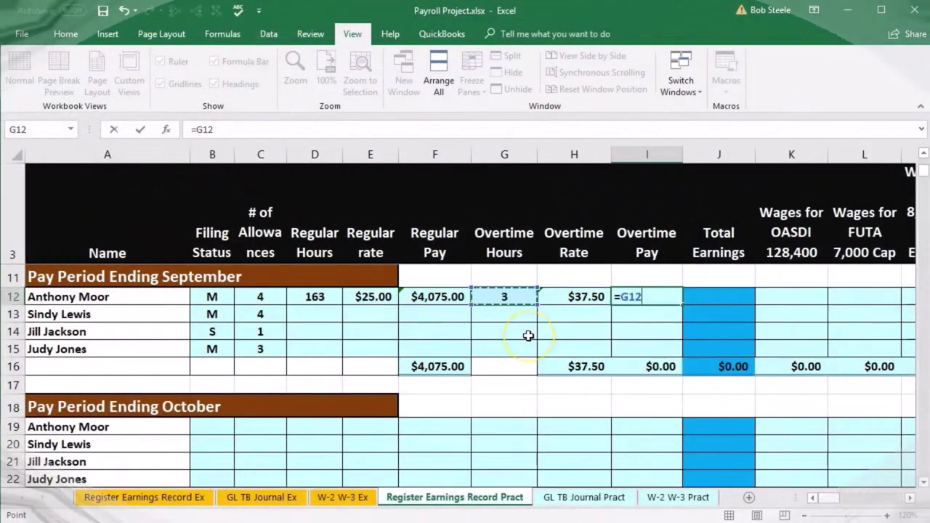
text(*)
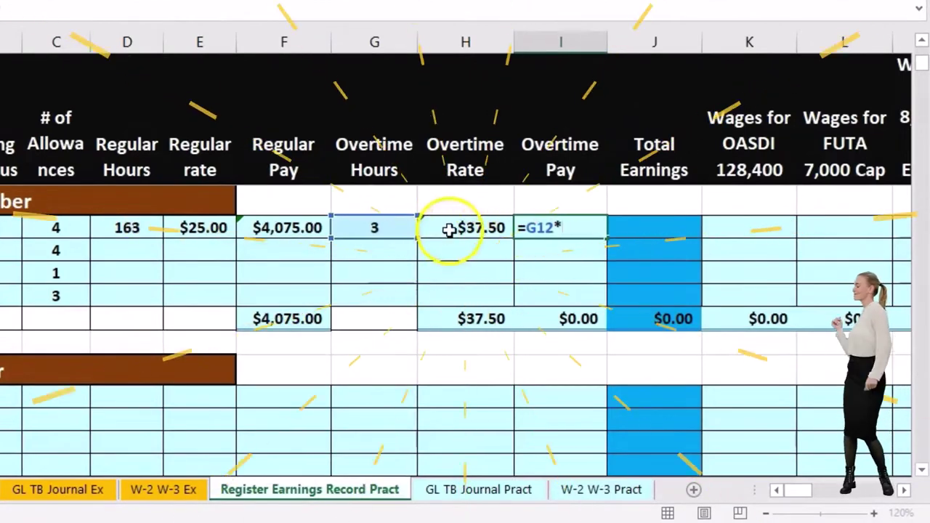
click(499, 258)
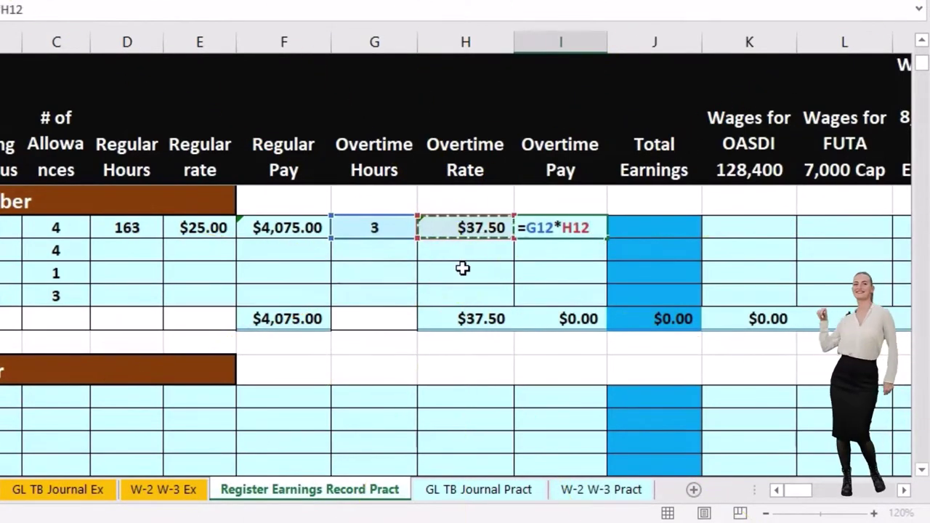
key(Return)
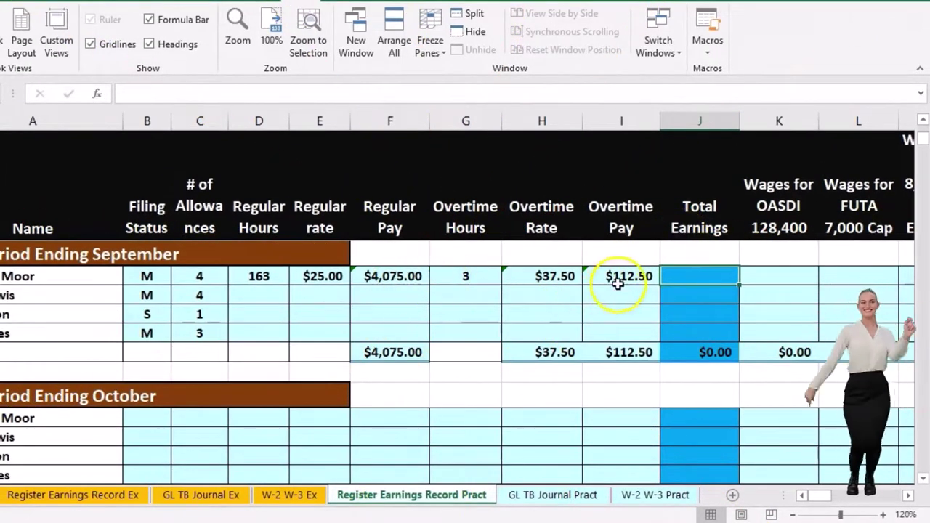
- Add the first employee's September regular and overtime pay as total earnings in J12 with =F12+I12
text(=)
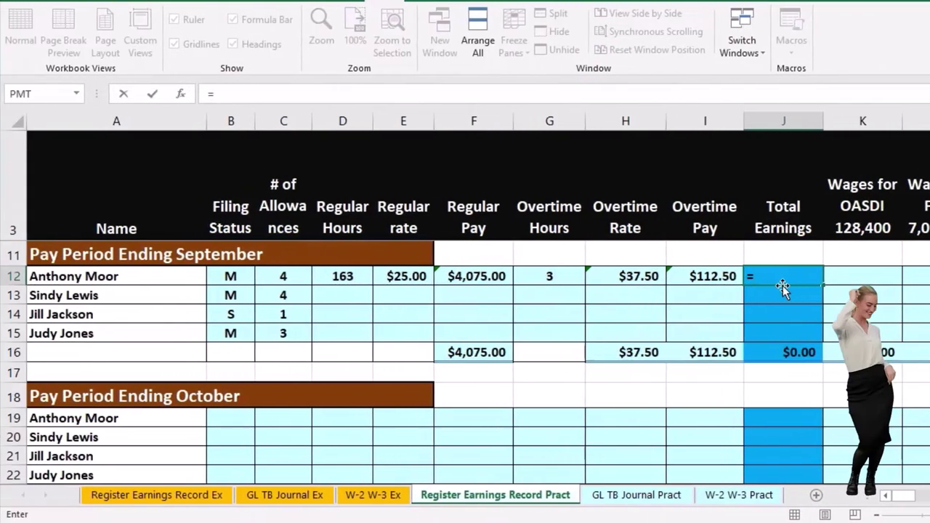
click(392, 276)
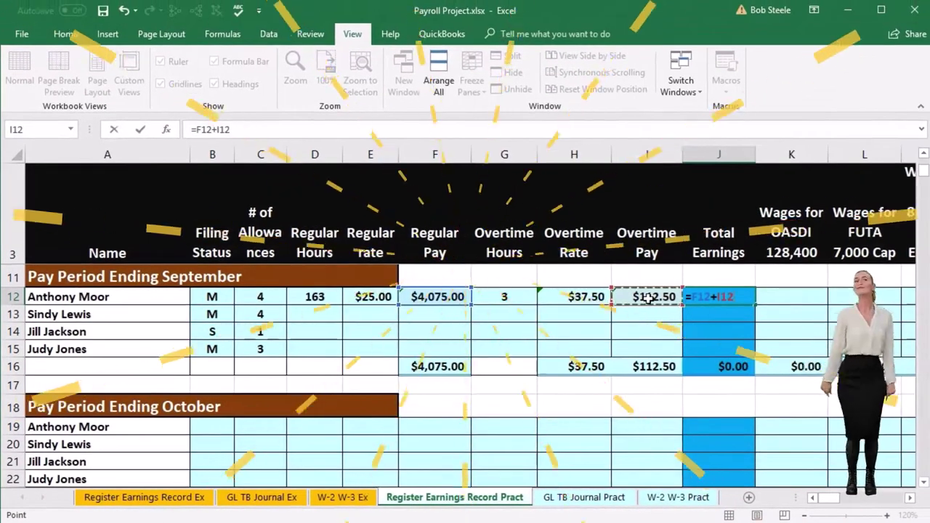
key(Tab)
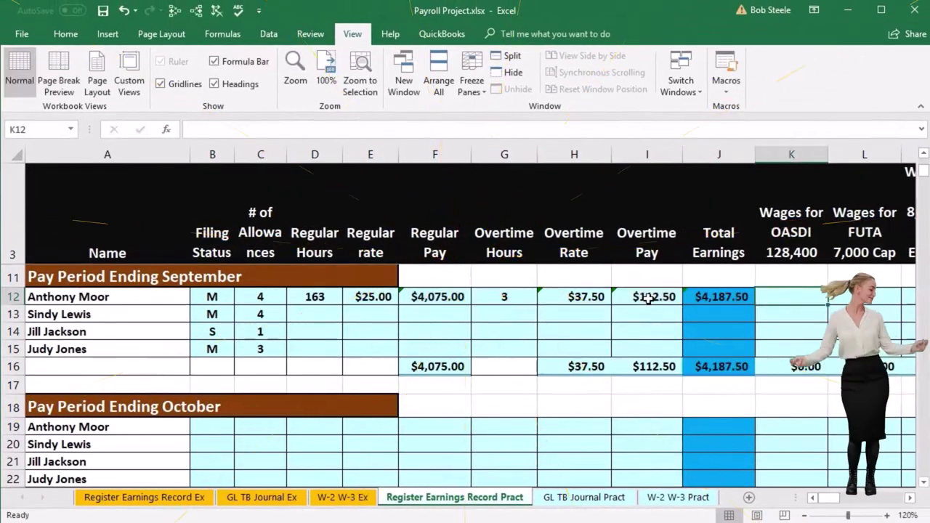
- Set the first employee's September wages for OASDI in K12 equal to the total earnings with =J12
key(Right)
key(Right)
key(Right)
key(Right)
key(Right)
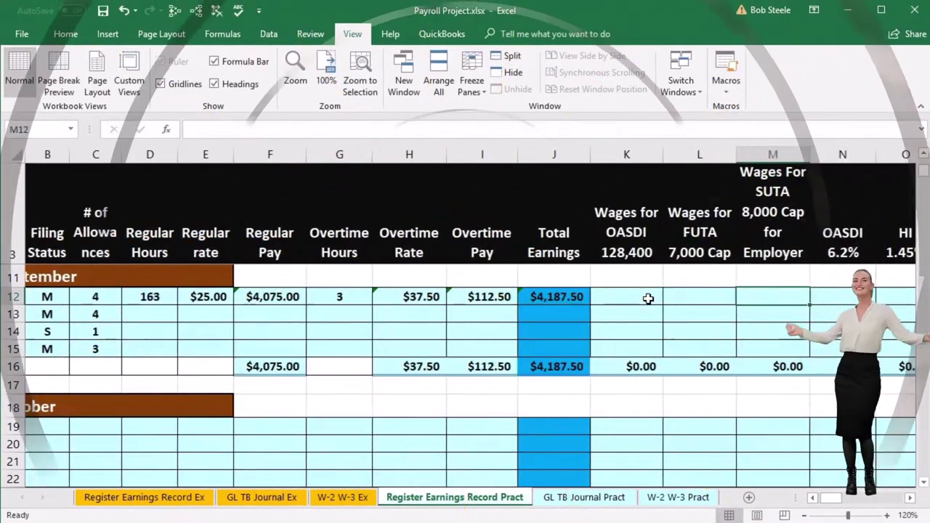
key(Right)
key(Right)
key(Right)
key(Right)
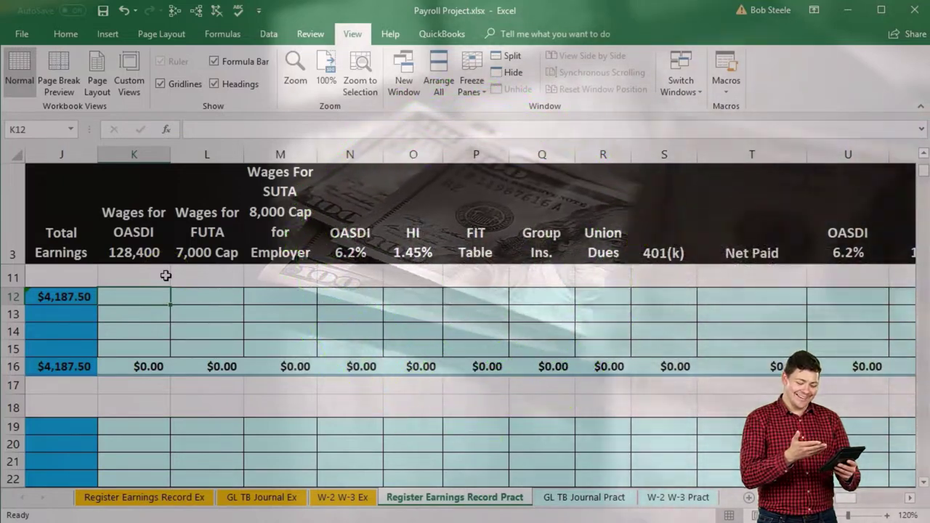
text(=)
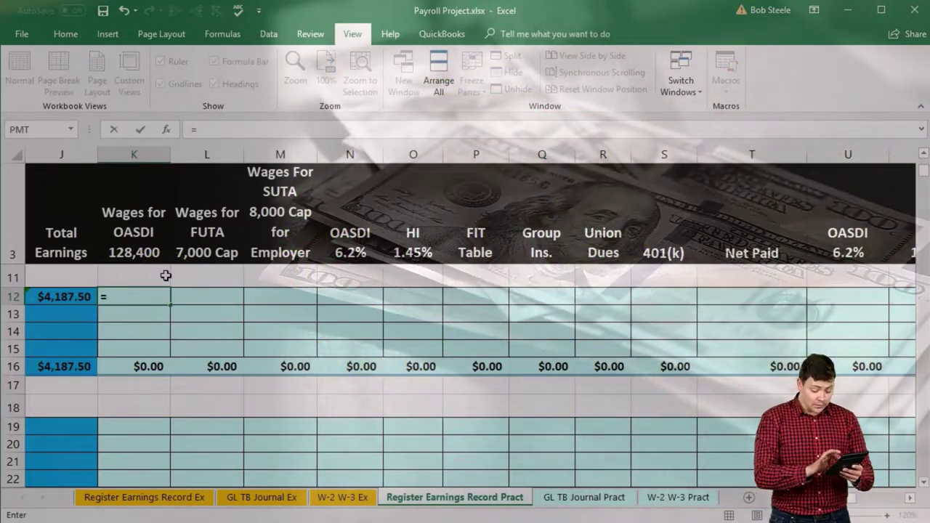
key(Return)
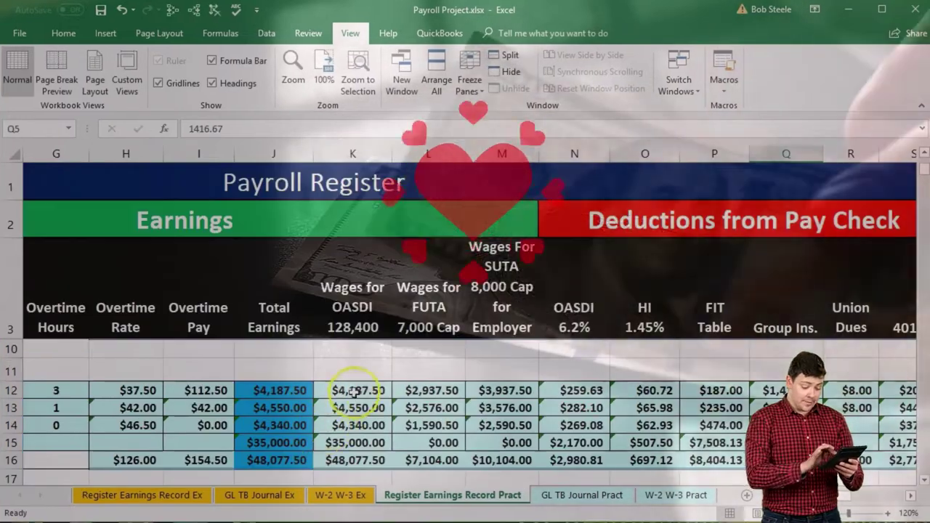
- Check the formulas behind the OASDI wages, total earnings and group insurance in the September rows
click(352, 390)
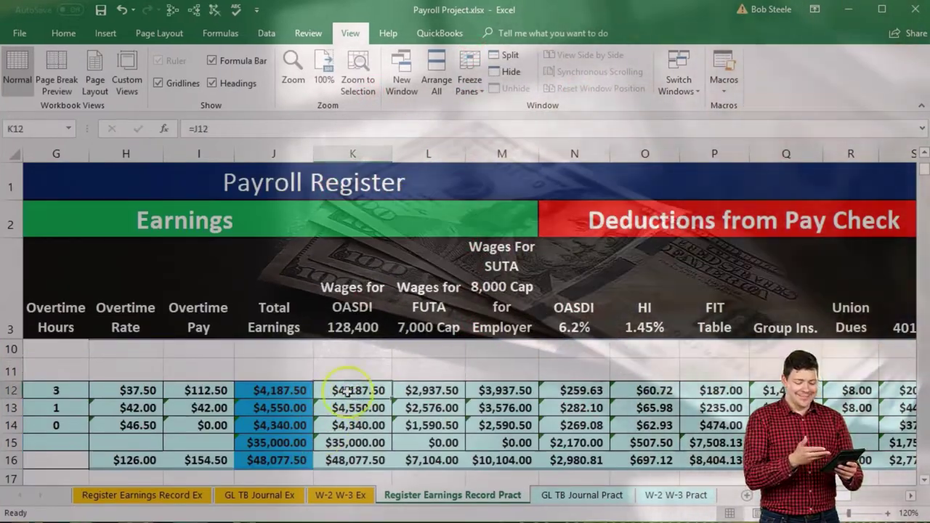
click(298, 392)
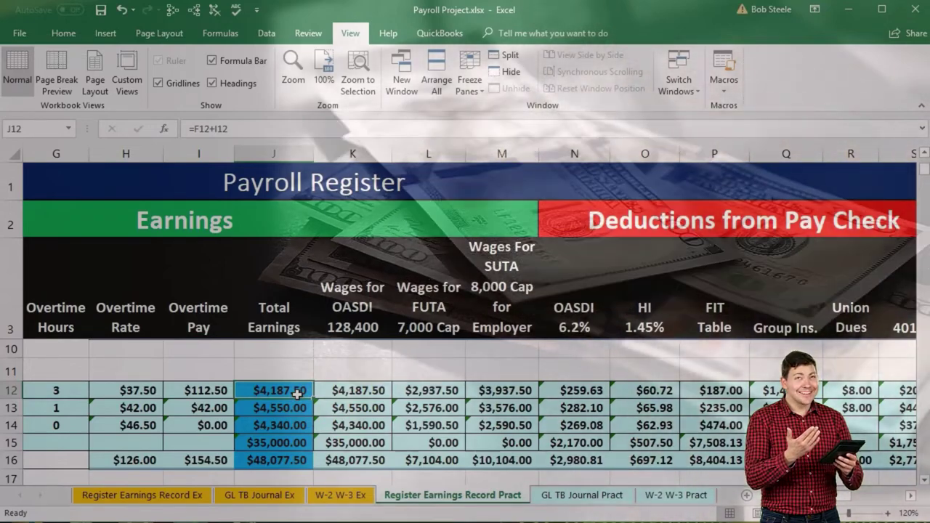
click(326, 408)
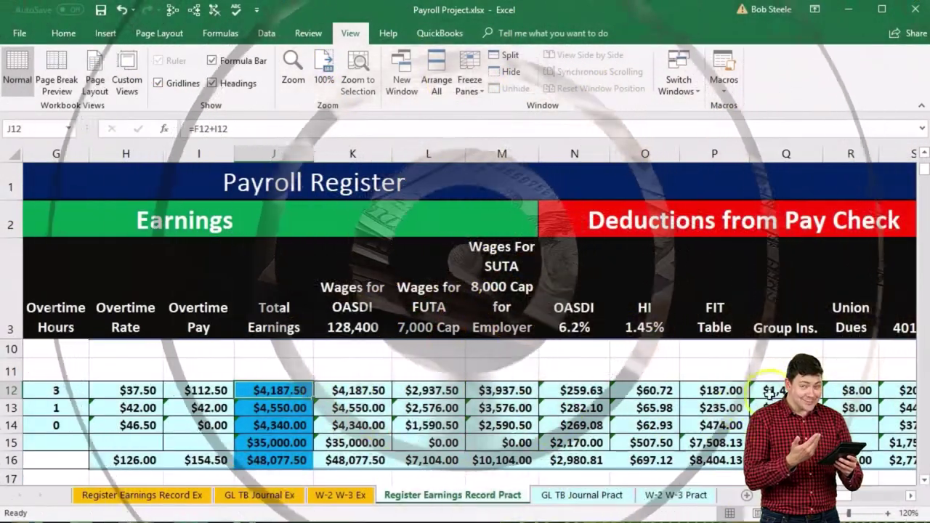
click(778, 390)
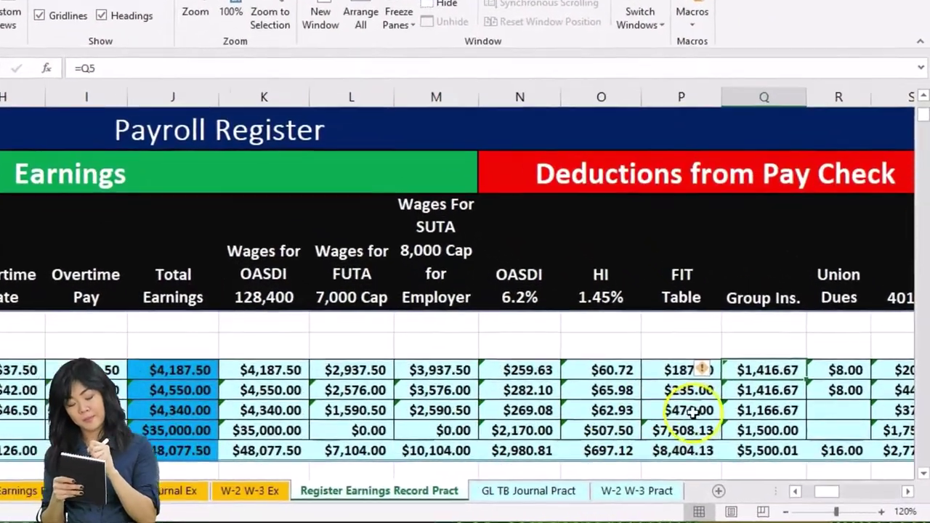
click(755, 406)
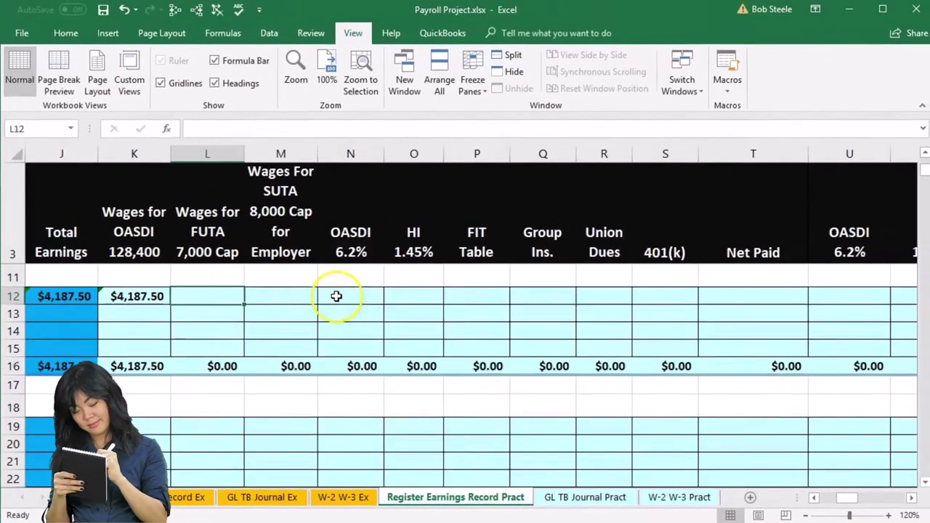
- Review the first employee's regular pay total in the earnings record and compare it with the 7,000 FUTA cap in Calculator
scroll(336, 296, up, 3)
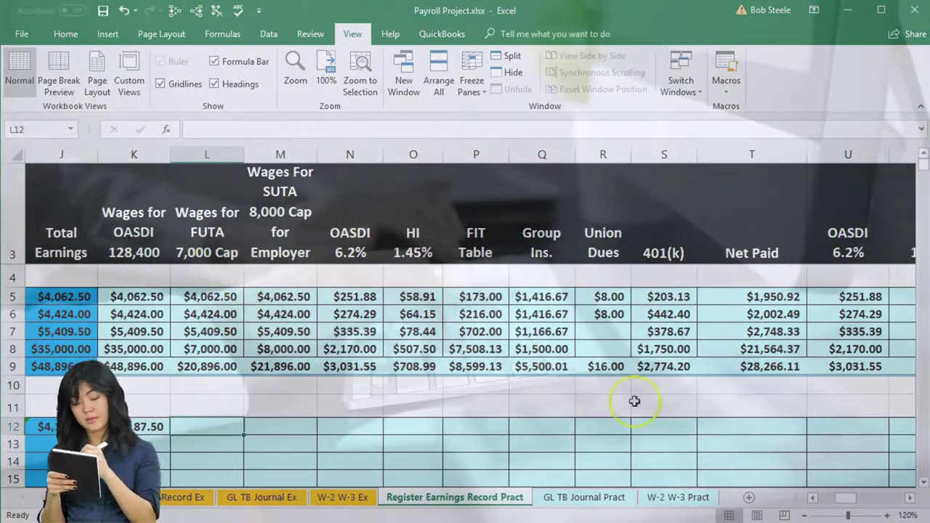
drag(857, 505, 880, 503)
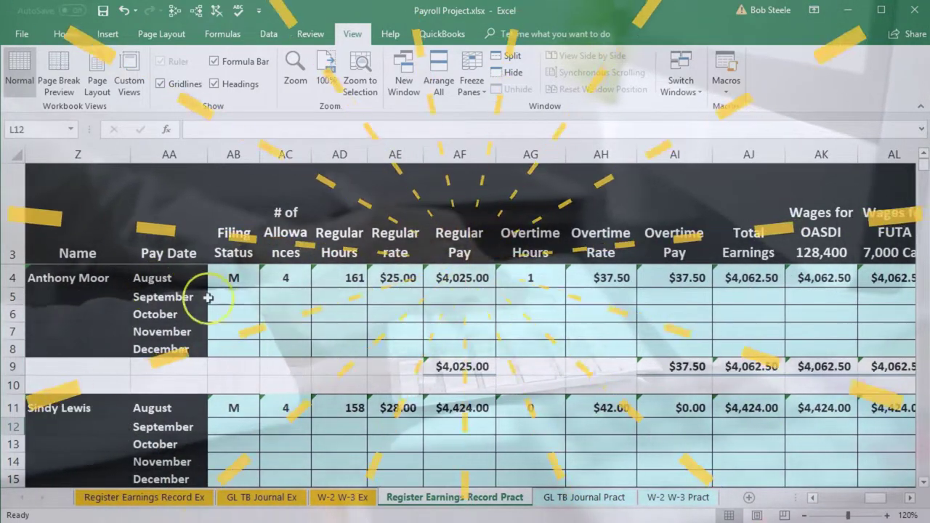
click(477, 367)
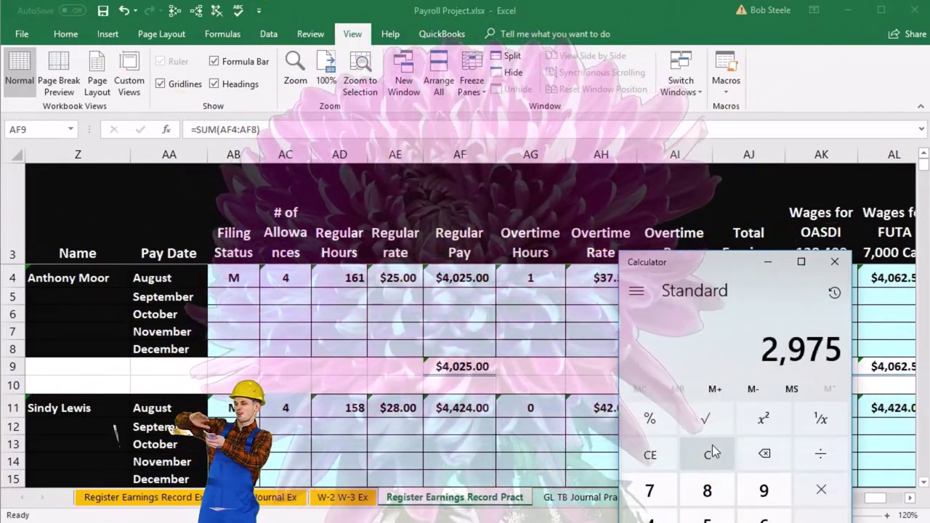
click(742, 363)
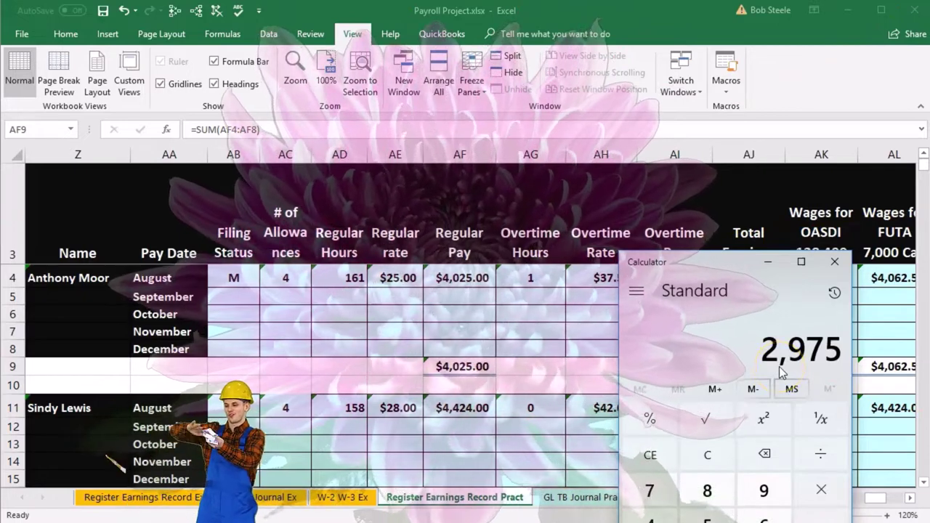
click(585, 444)
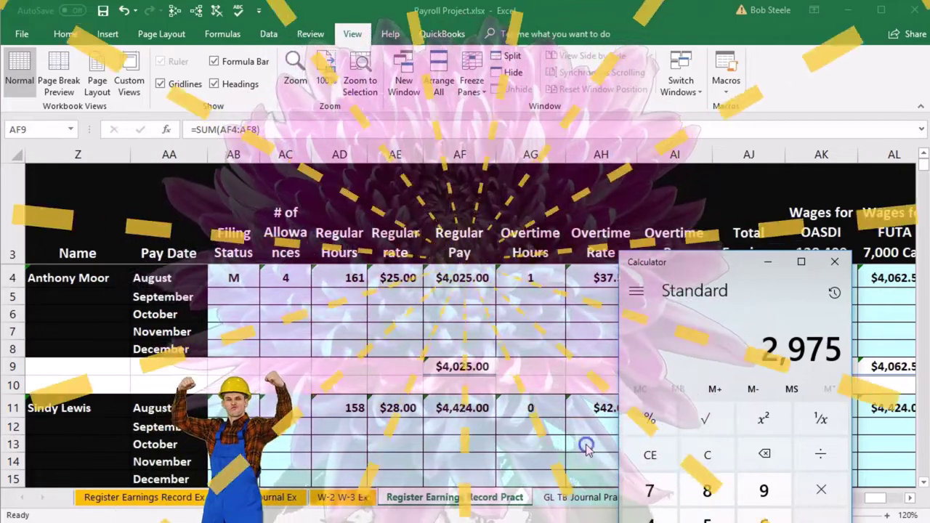
key(F2)
key(Return)
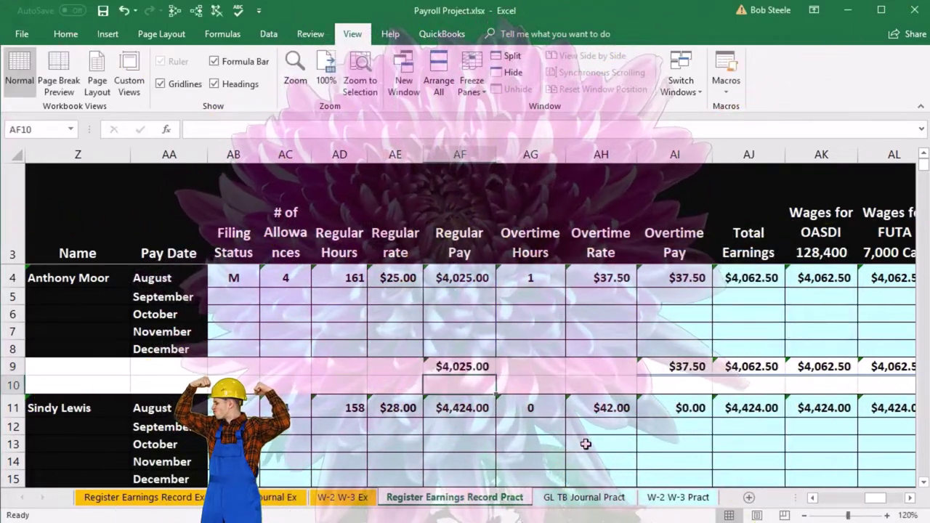
- Return from the employee earnings record to the first employee's August row in the payroll register
key(Left)
key(Left)
key(Left)
key(Left)
key(Left)
key(Left)
key(Left)
key(Left)
key(Left)
key(Left)
key(Left)
key(Left)
key(Left)
key(Left)
key(Left)
key(Left)
key(Left)
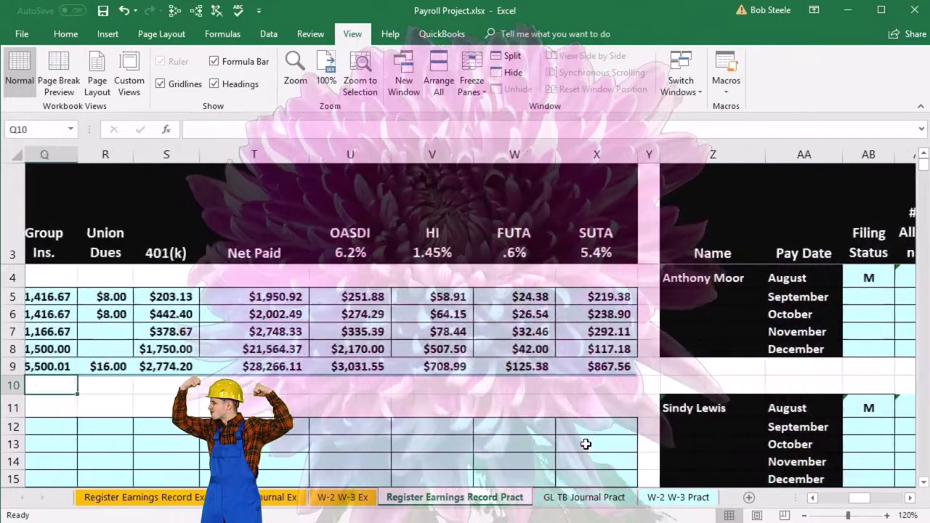
key(Left)
key(Left)
key(Left)
key(Left)
key(Left)
key(Left)
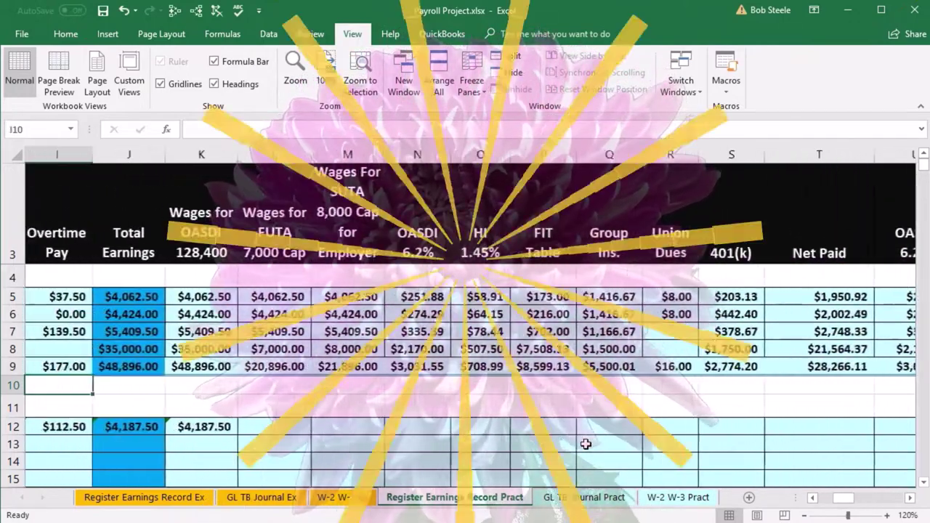
key(Down)
key(Down)
key(Down)
key(Down)
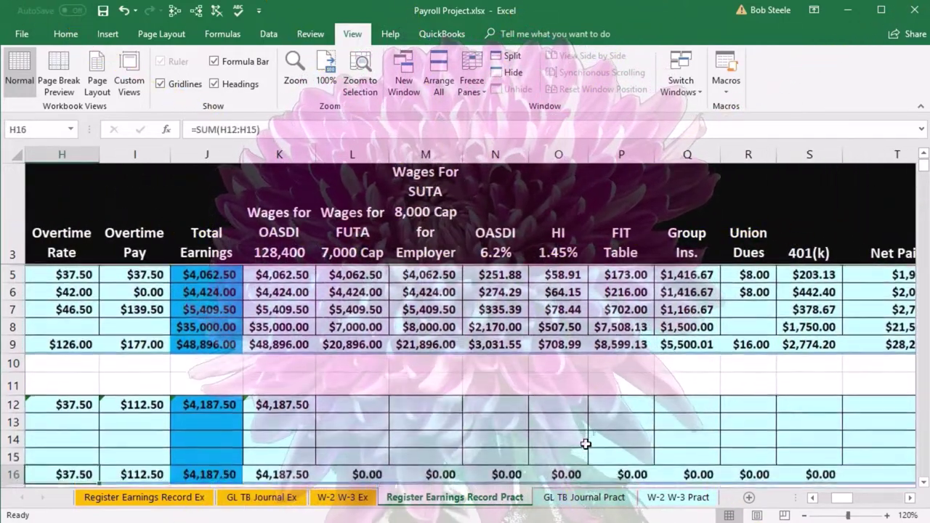
key(Up)
key(Up)
key(Up)
key(Up)
key(Up)
key(Up)
key(Up)
key(Up)
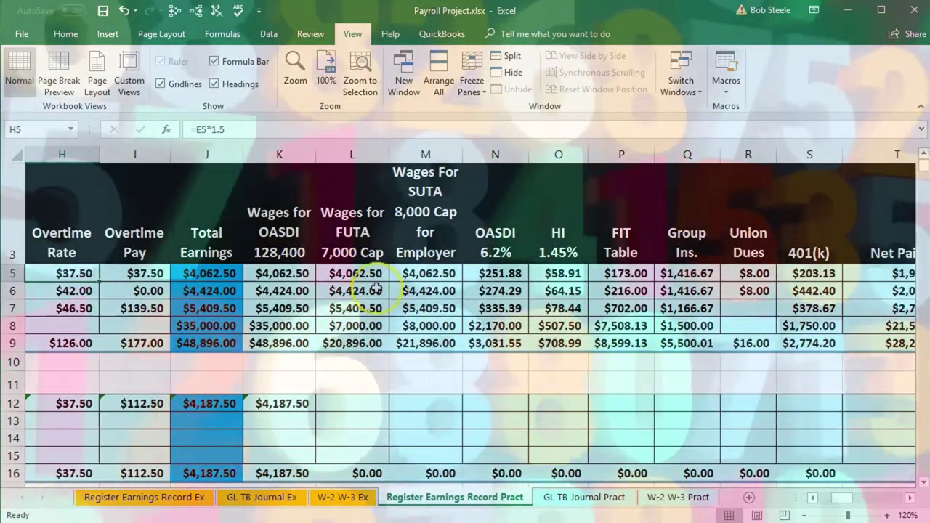
- Close Calculator and calculate the first employee's September wages for FUTA in L12 with =7000-L5
click(352, 273)
scroll(349, 355, up, 1)
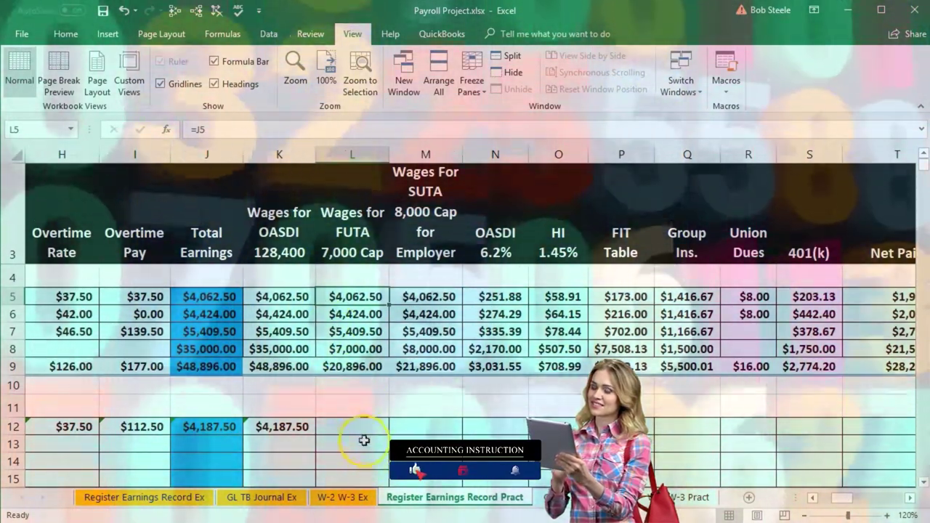
click(356, 429)
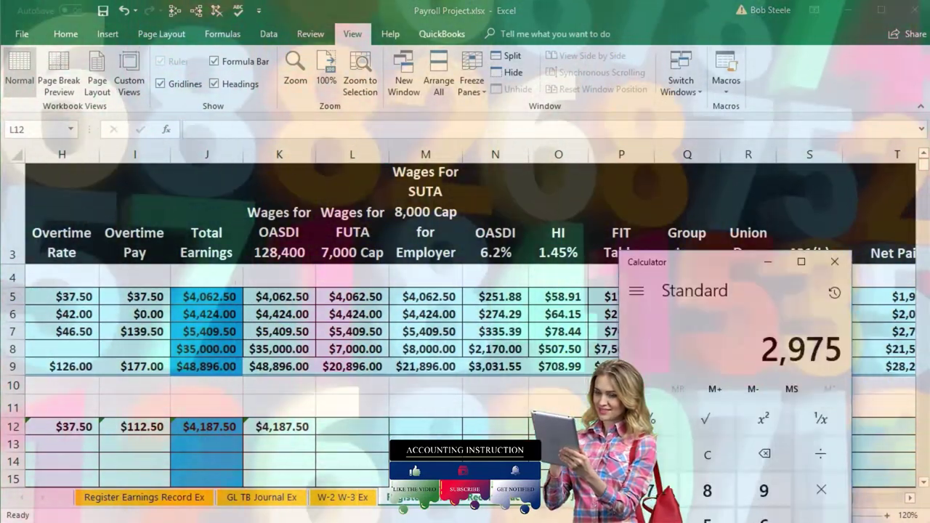
key(Escape)
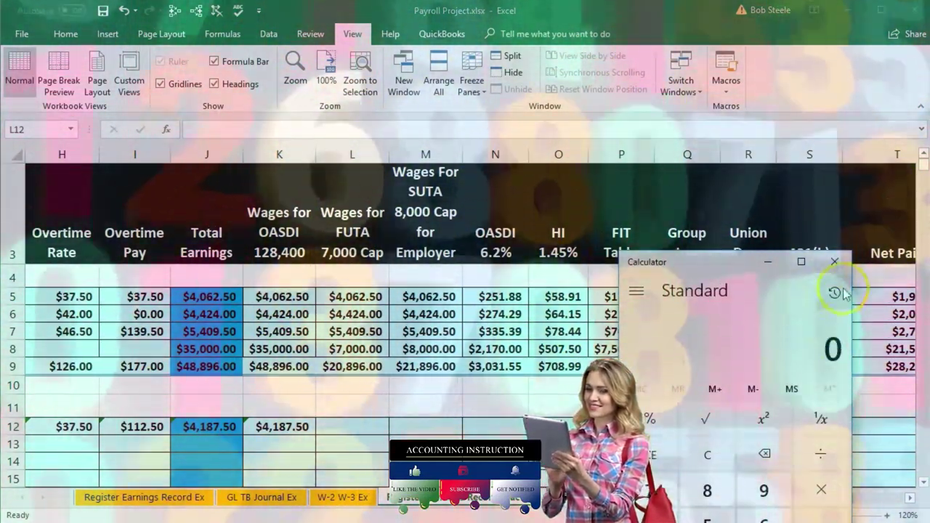
click(834, 261)
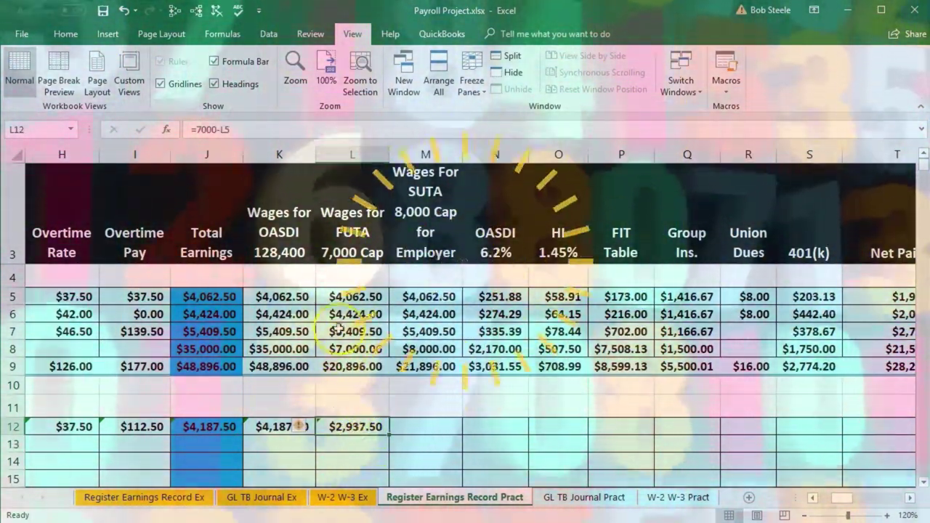
ctrl+click(352, 297)
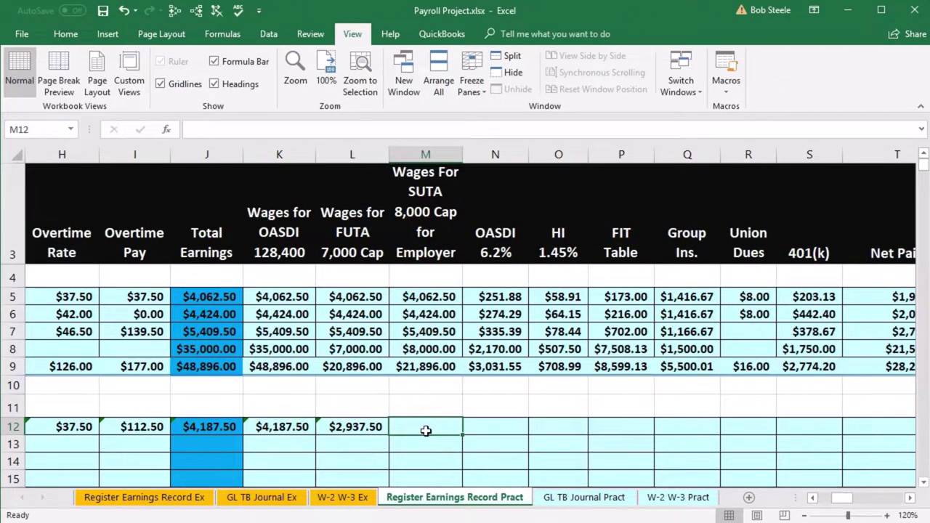
text(=)
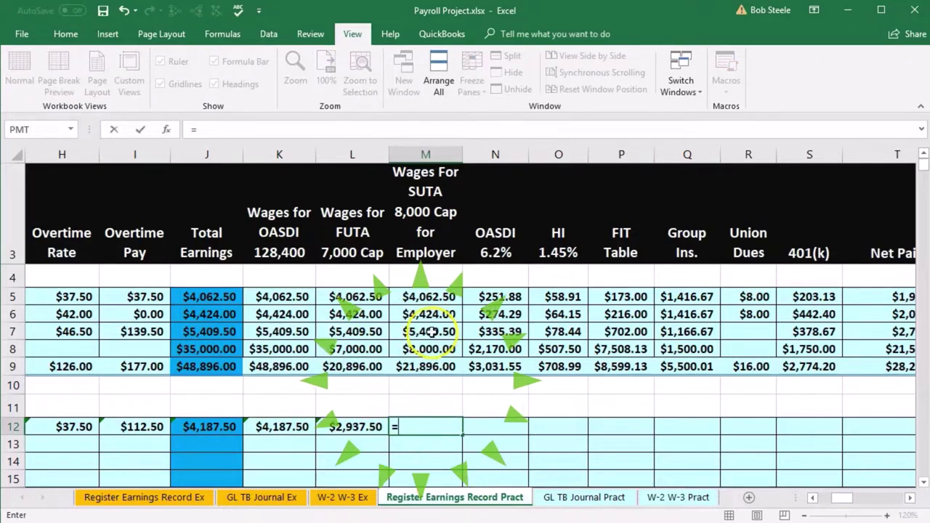
text(70)
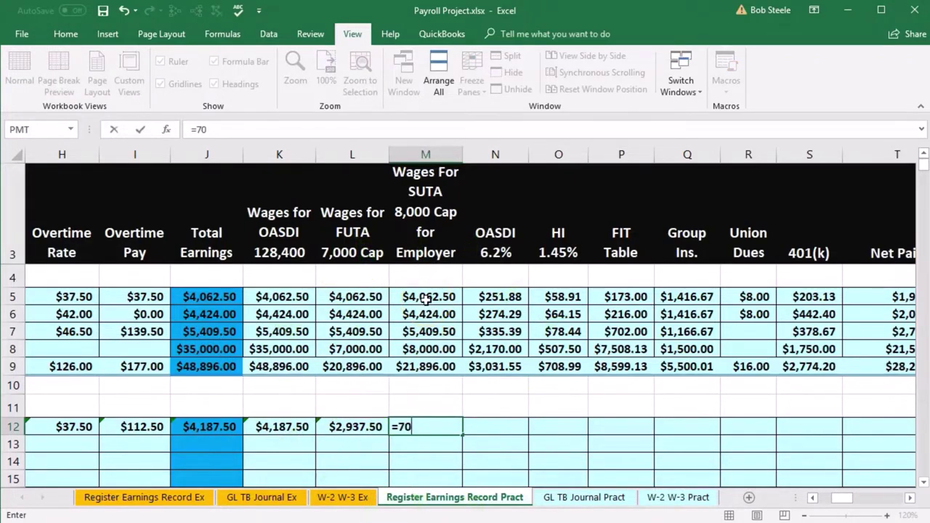
text(00-)
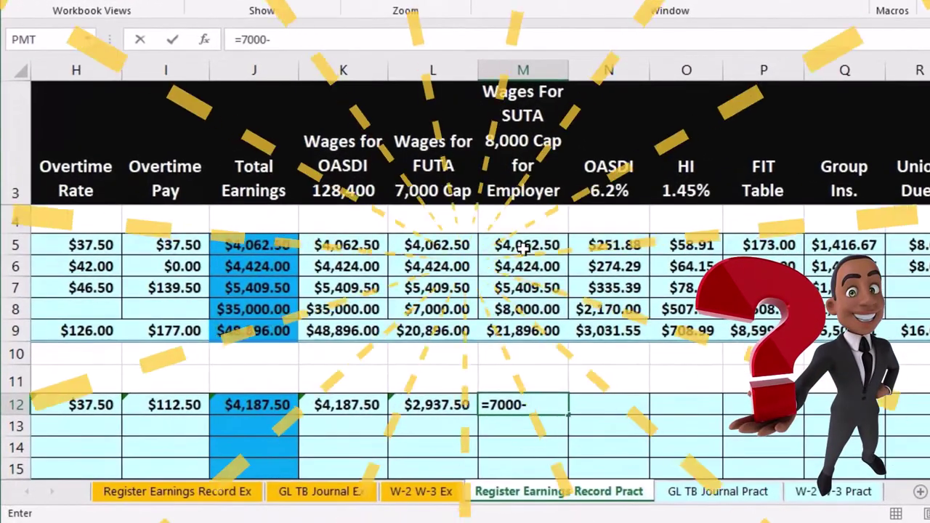
click(426, 297)
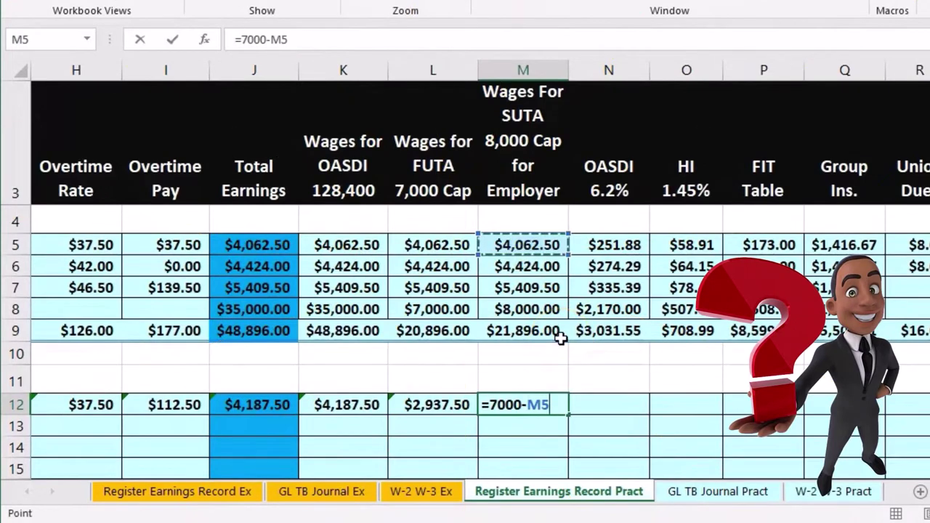
key(Return)
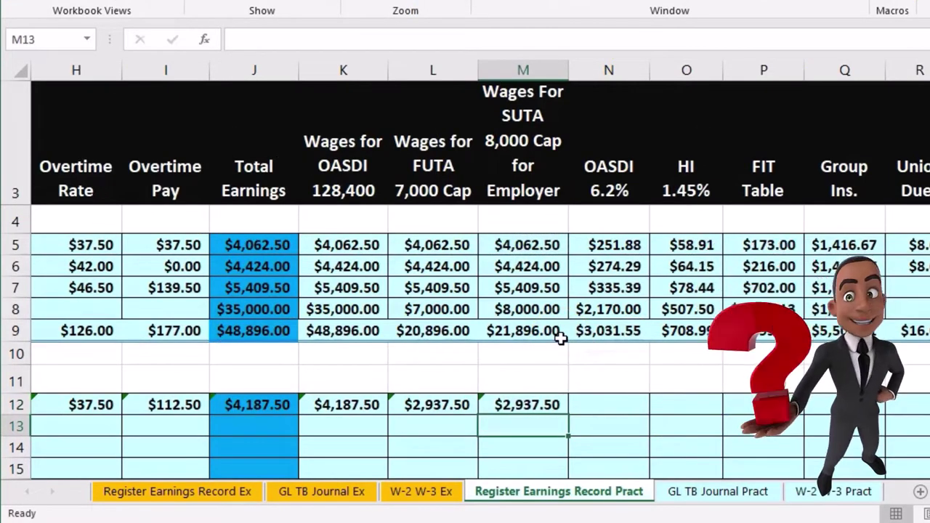
- Calculate the first employee's September wages for SUTA in M12 with =8000-M5
click(529, 409)
text(=)
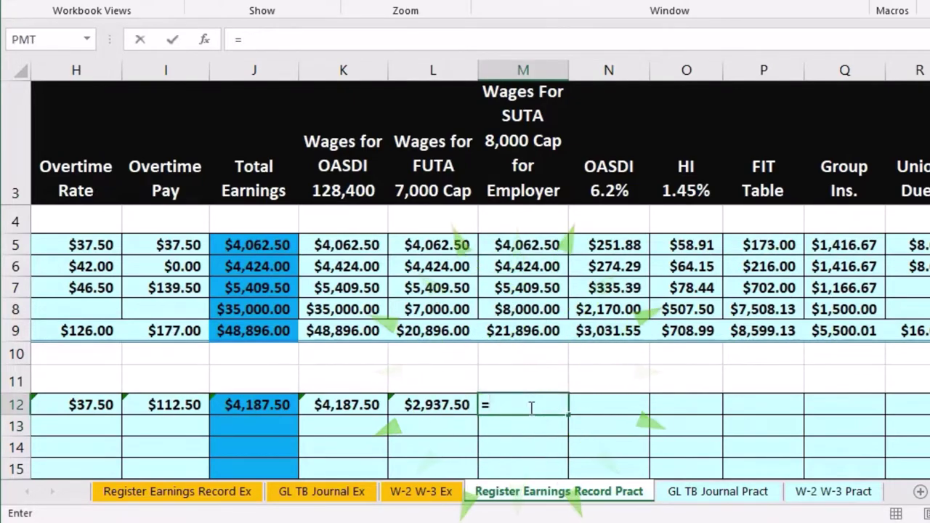
text(8000-)
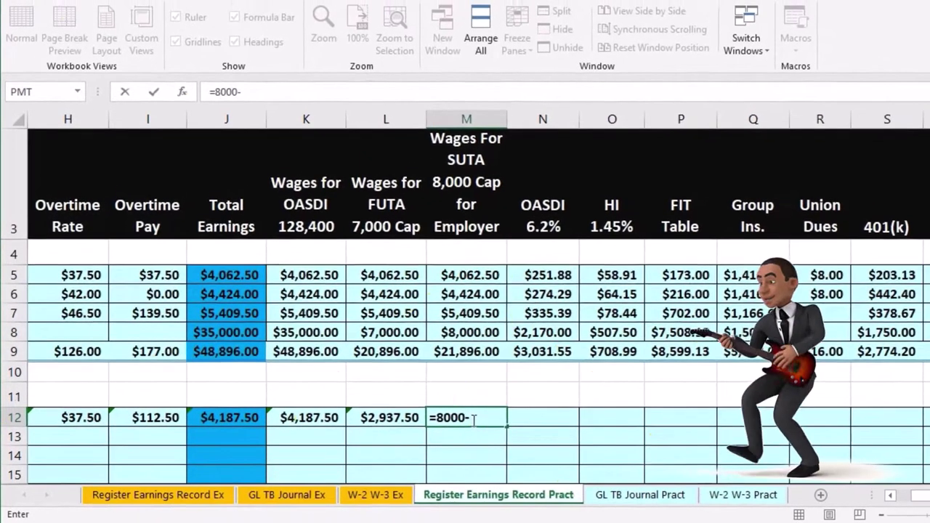
click(470, 276)
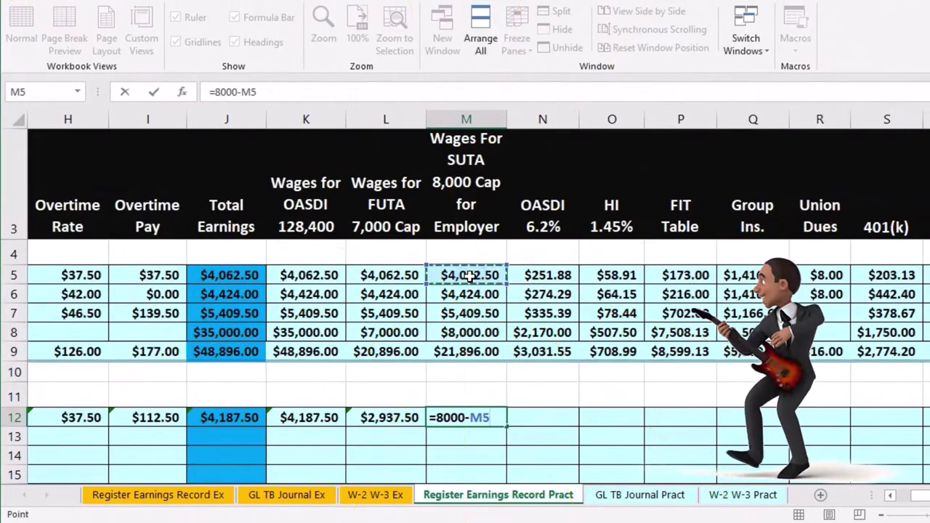
key(Return)
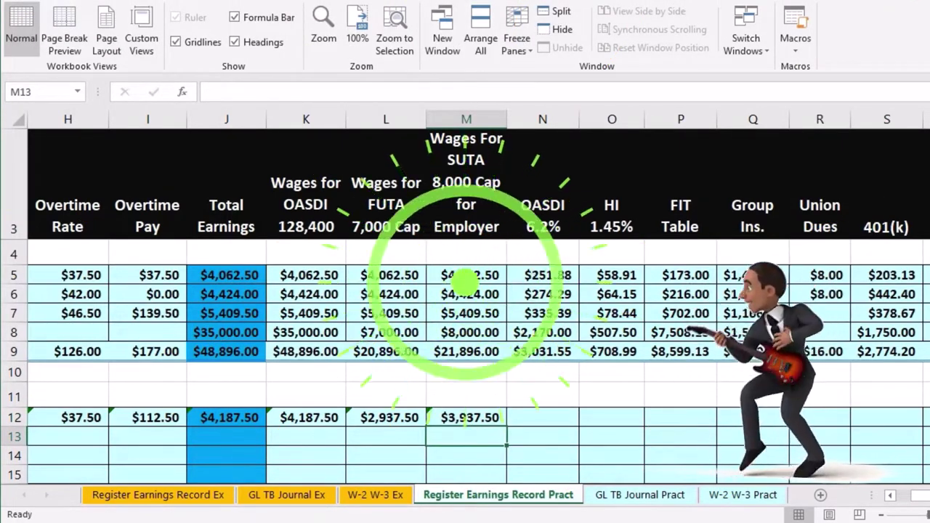
drag(385, 419, 437, 416)
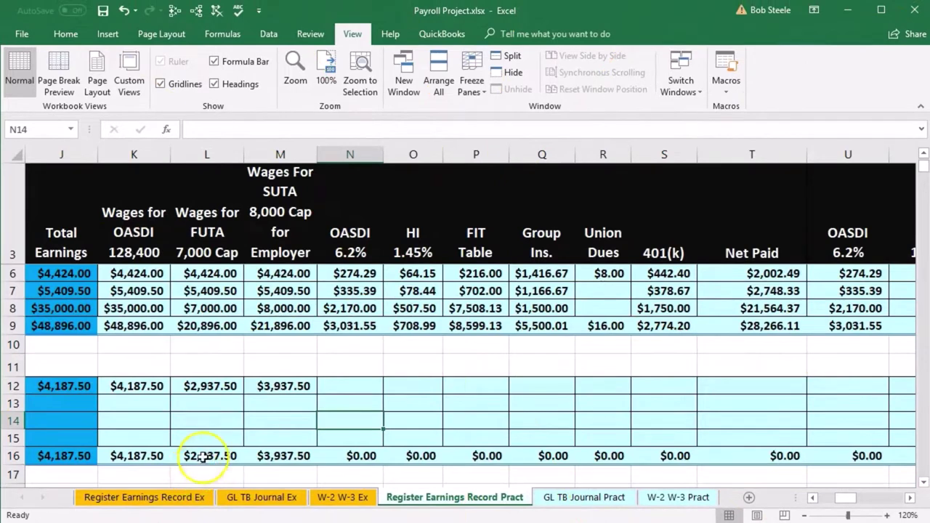
click(232, 414)
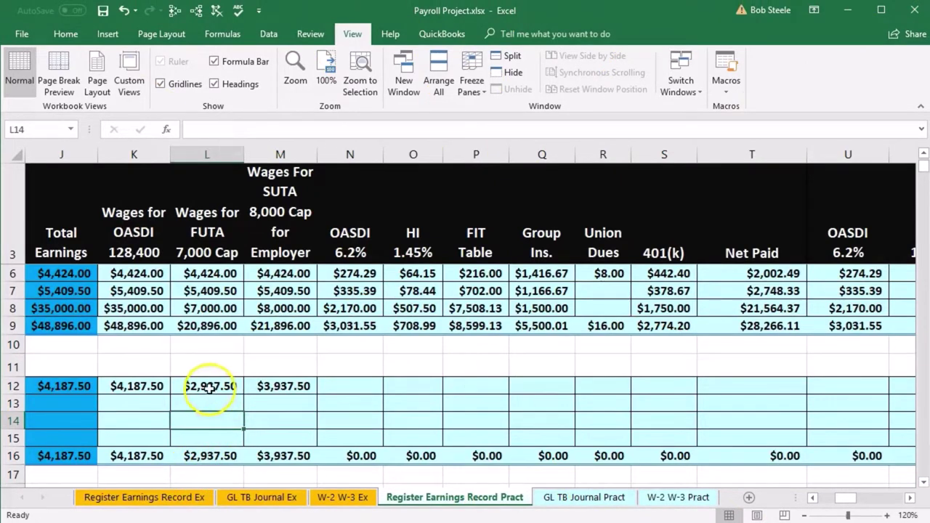
drag(209, 387, 264, 387)
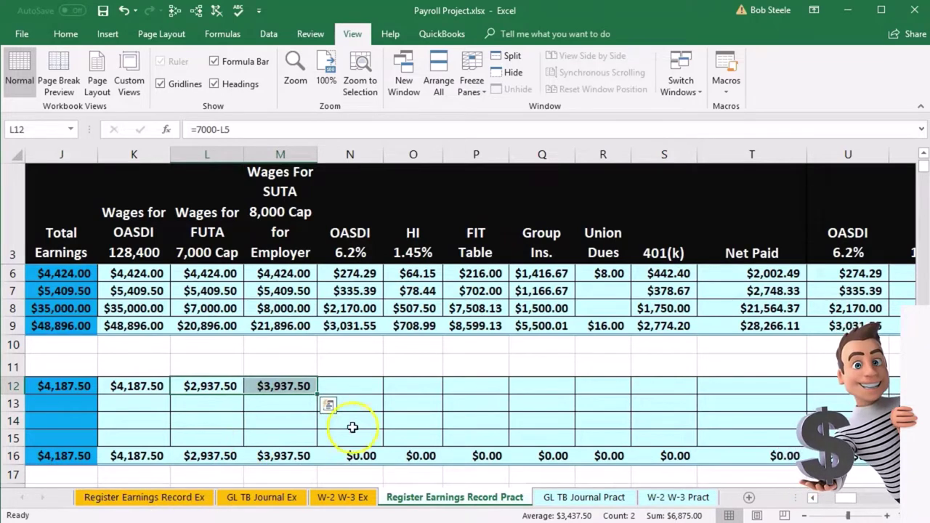
- Calculate the first employee's September OASDI deduction in N12 with =K12*.062
click(360, 391)
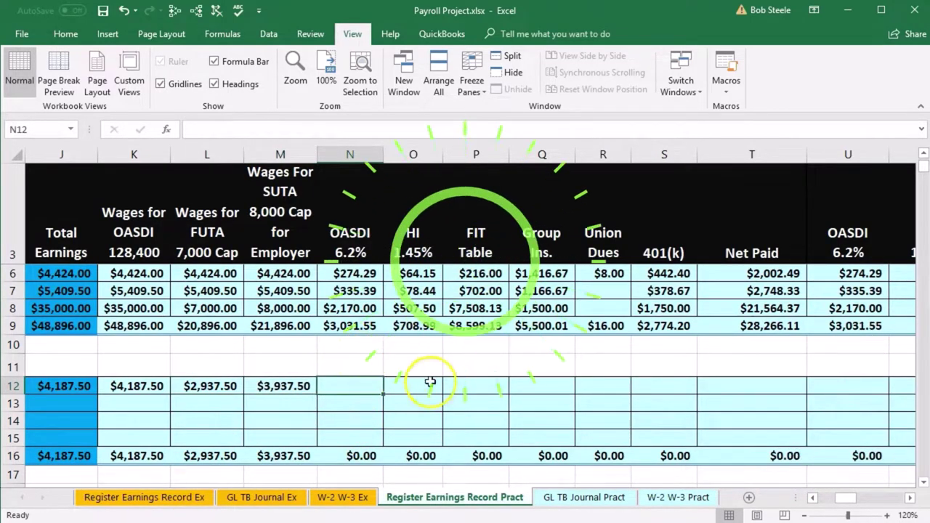
click(923, 483)
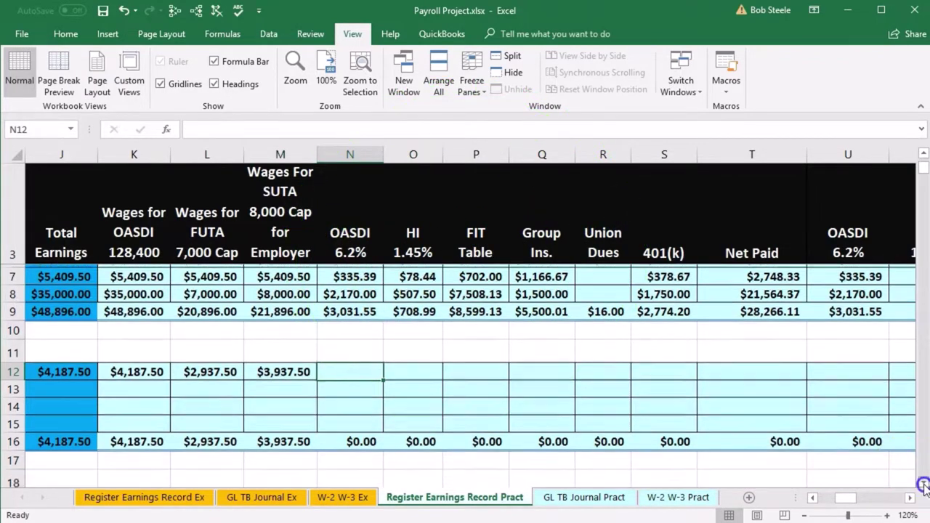
click(924, 483)
click(924, 483)
click(924, 483)
click(924, 483)
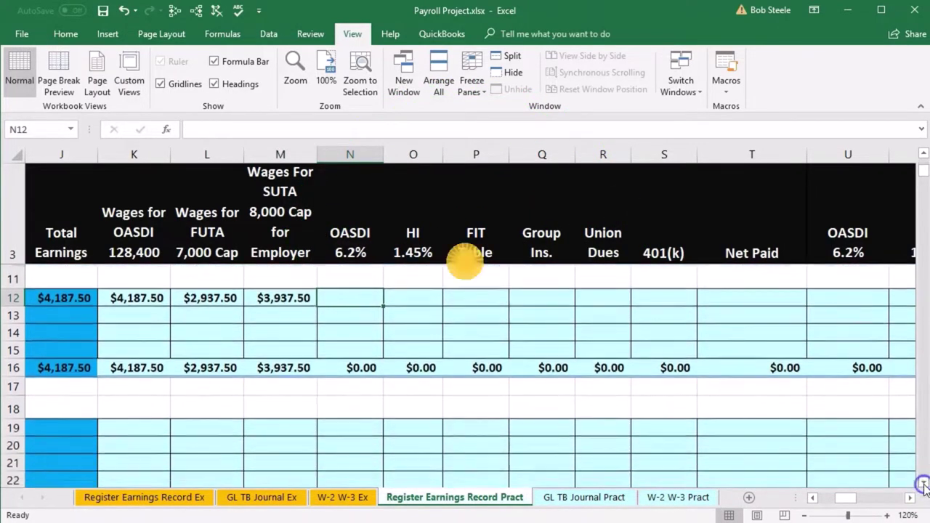
click(924, 483)
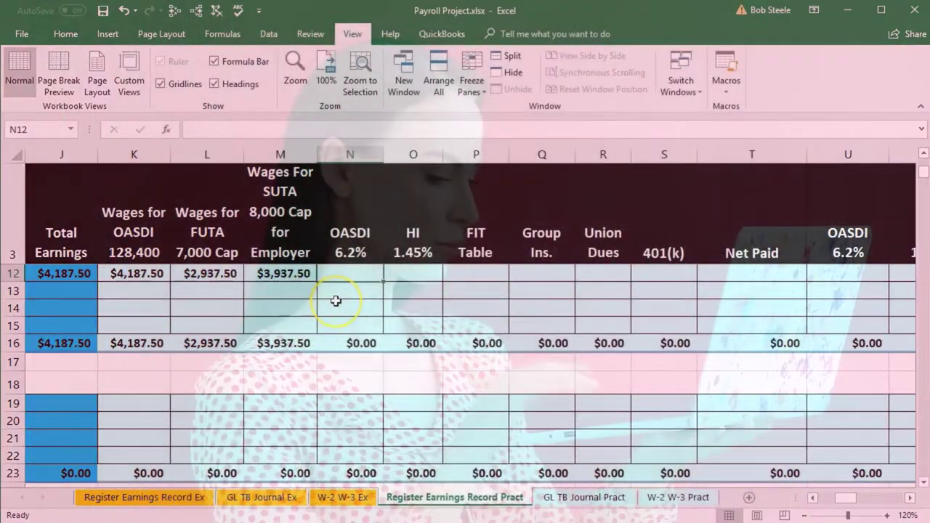
text(=)
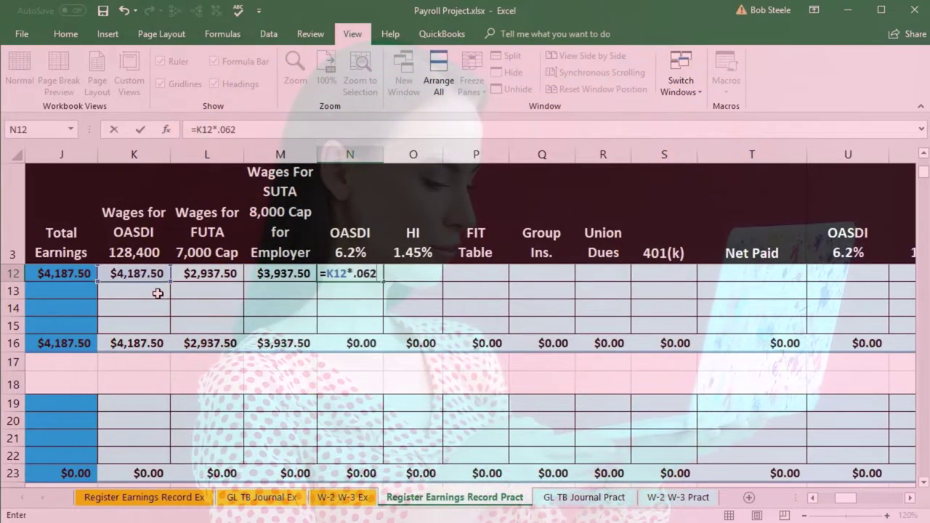
text(*.062)
key(Tab)
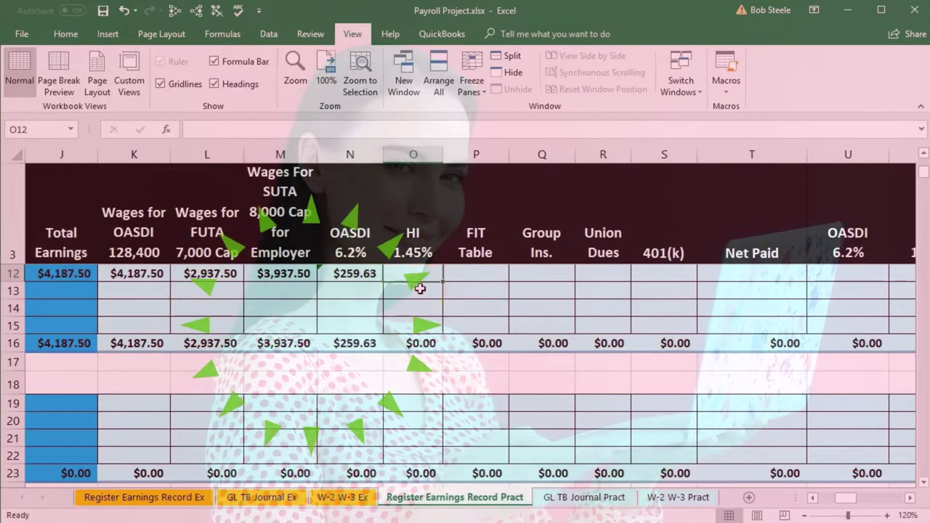
- Calculate the first employee's September HI deduction in O12 from total earnings with =J12*0.0145
text(=)
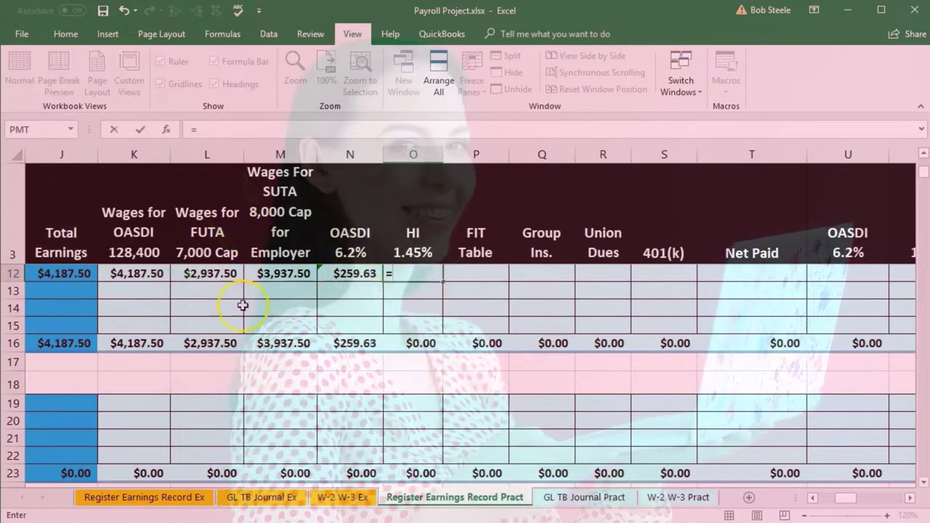
click(69, 276)
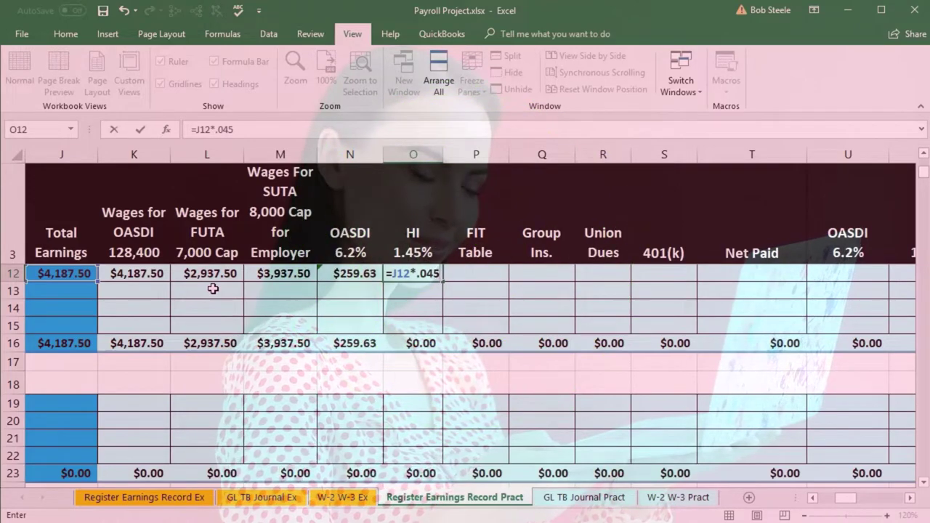
key(ctrl+Return)
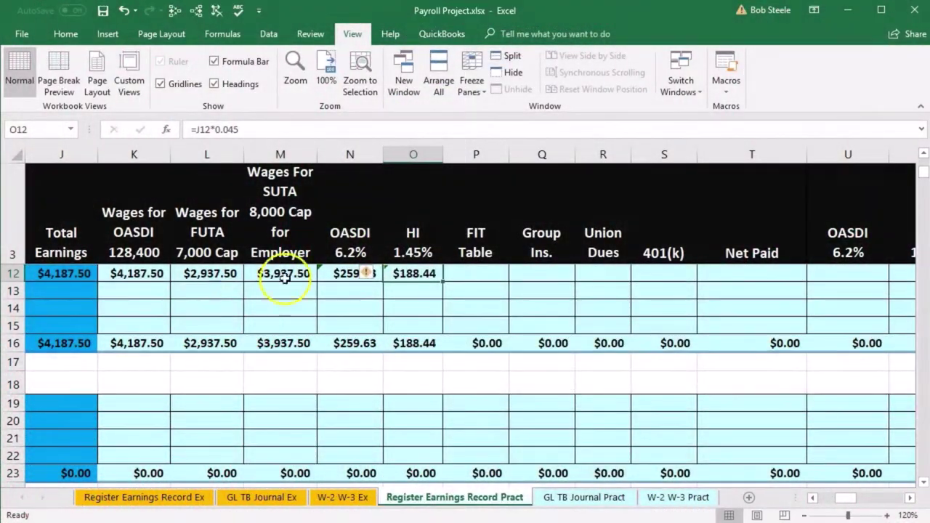
double_click(424, 271)
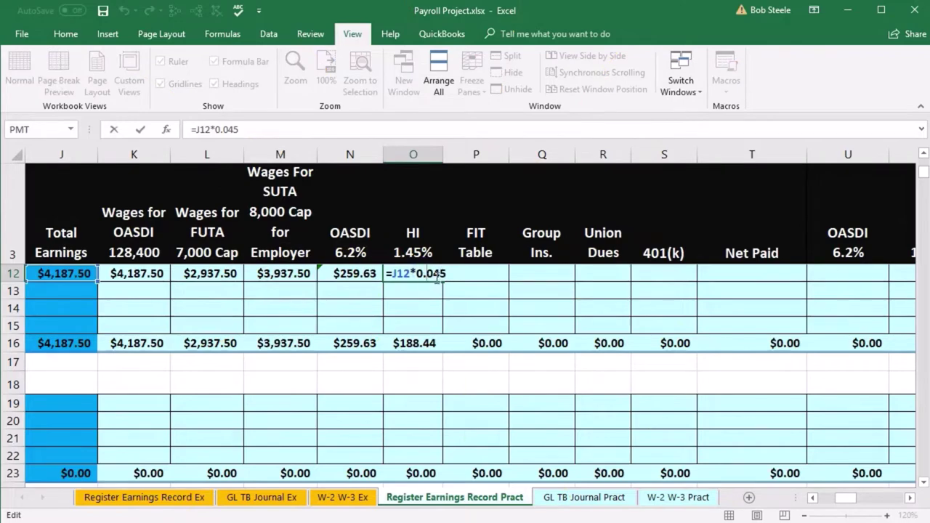
text(1)
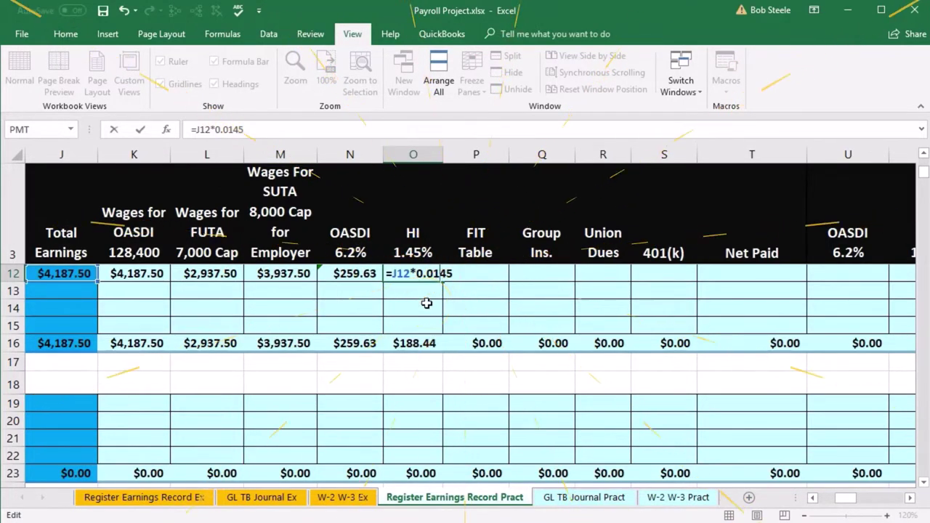
key(Tab)
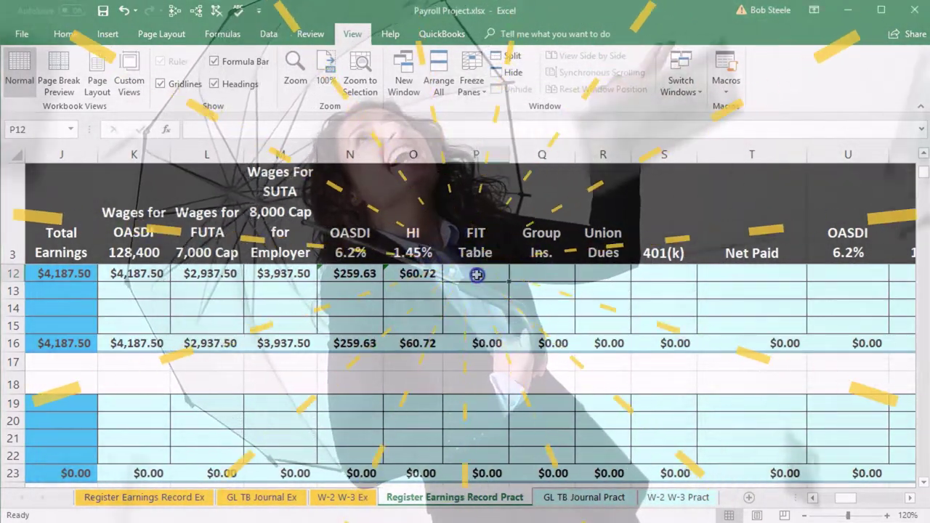
- Check the first employee's filing status, number of allowances and total earnings in September row 12
key(Left)
key(Left)
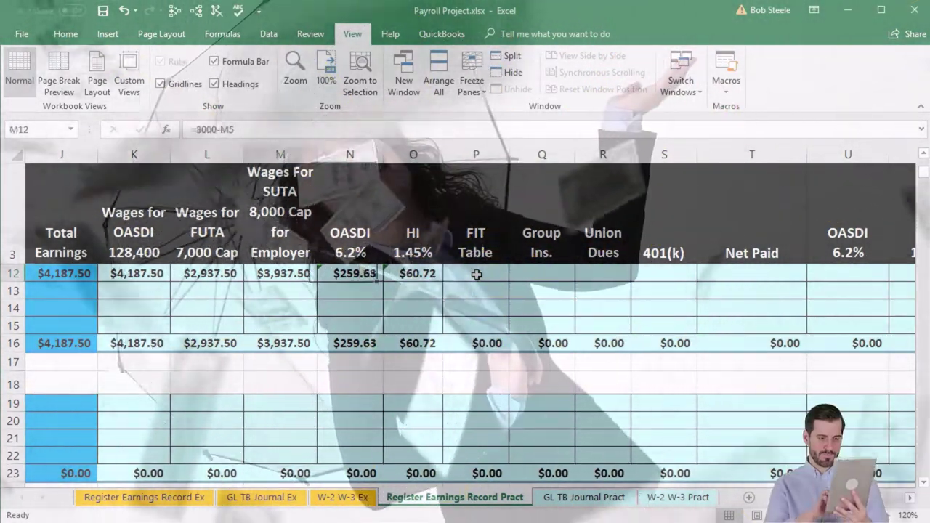
key(Home)
key(ctrl+Right)
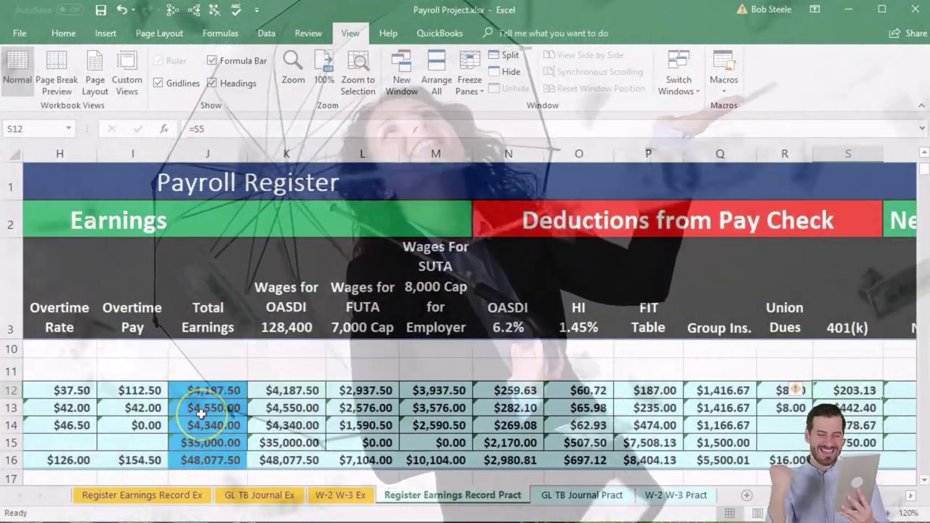
click(213, 390)
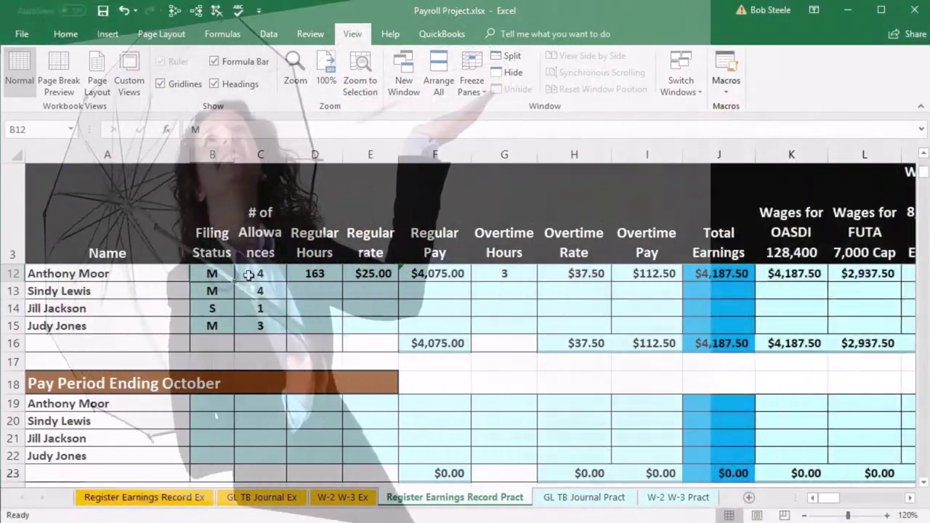
click(249, 275)
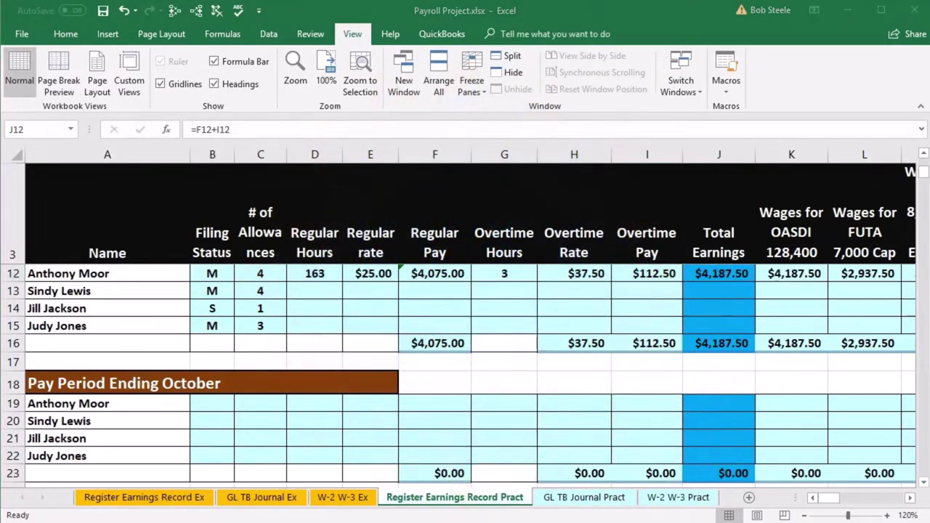
- Look up the 2018 married monthly withholding for 4 allowances and $4,187.50 wages in Circle E.pdf in Acrobat, and return to the payroll register
key(alt+Tab)
scroll(505, 398, down, 3)
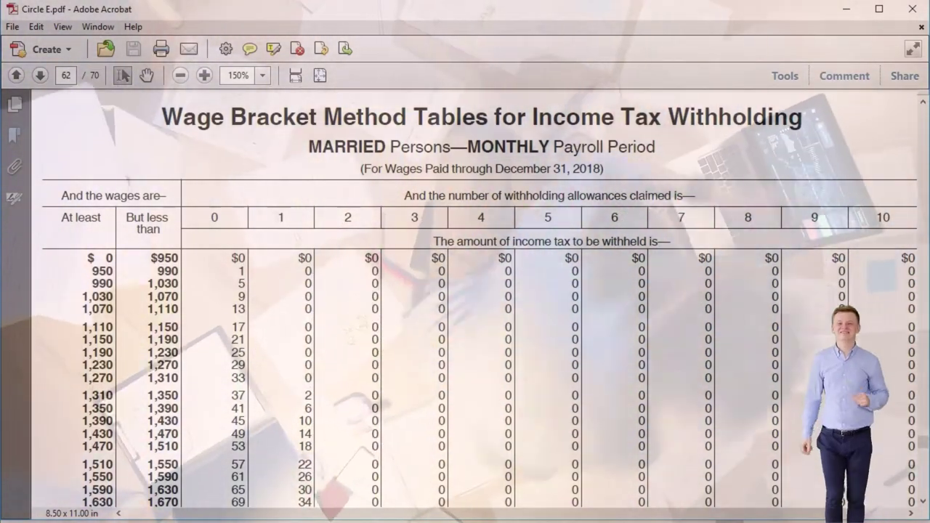
scroll(458, 334, down, 10)
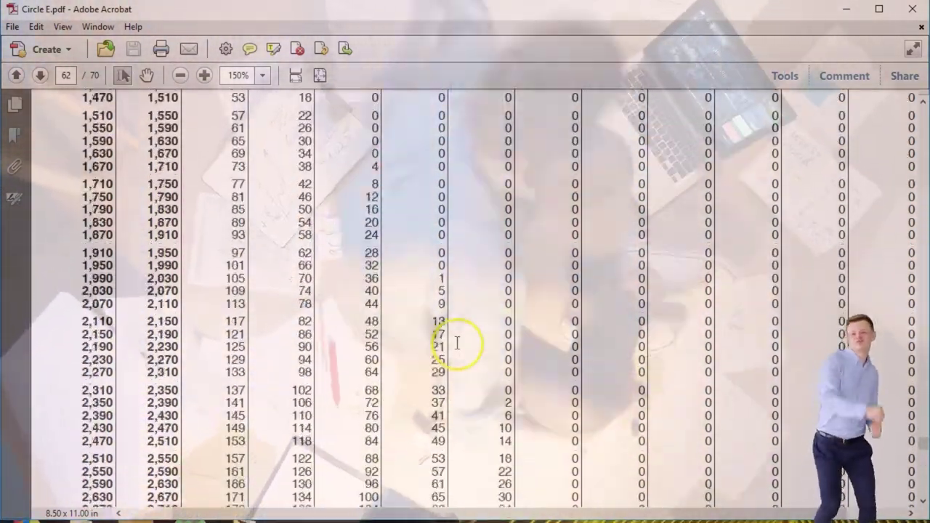
scroll(458, 351, down, 15)
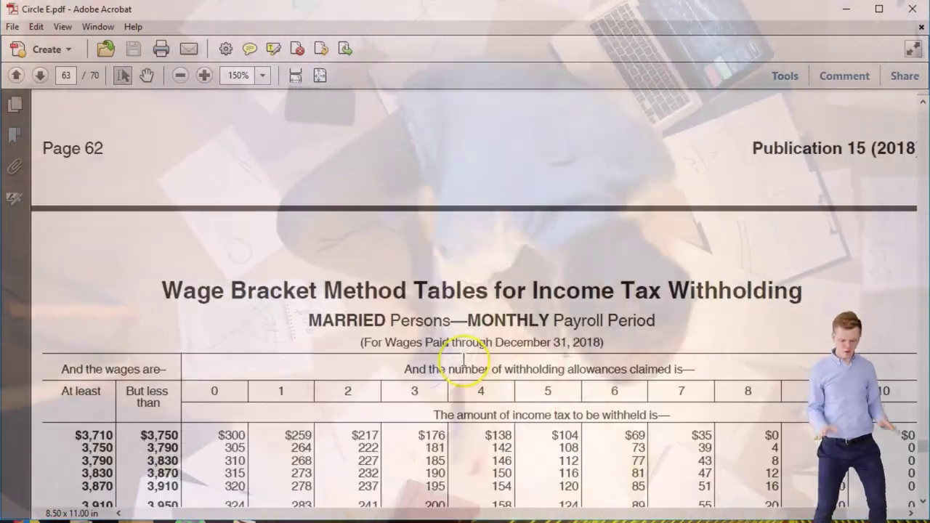
scroll(465, 366, down, 2)
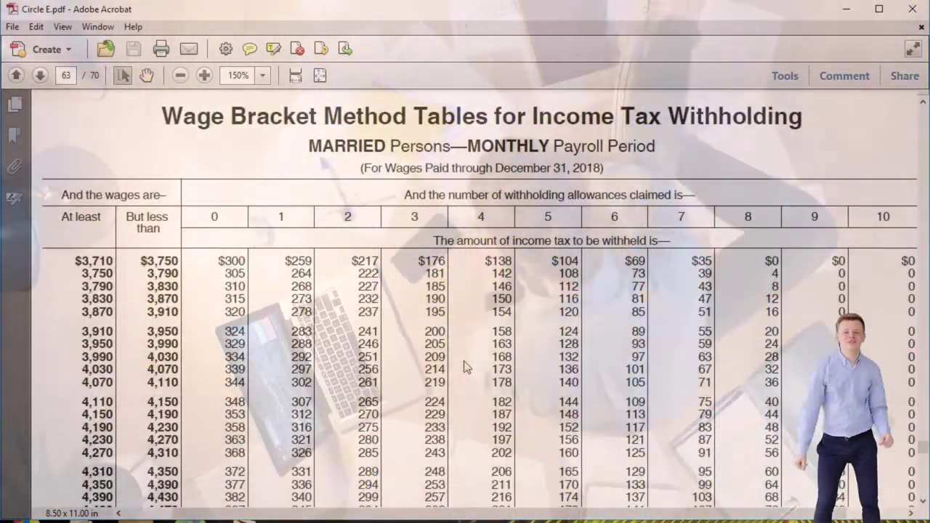
scroll(471, 377, down, 1)
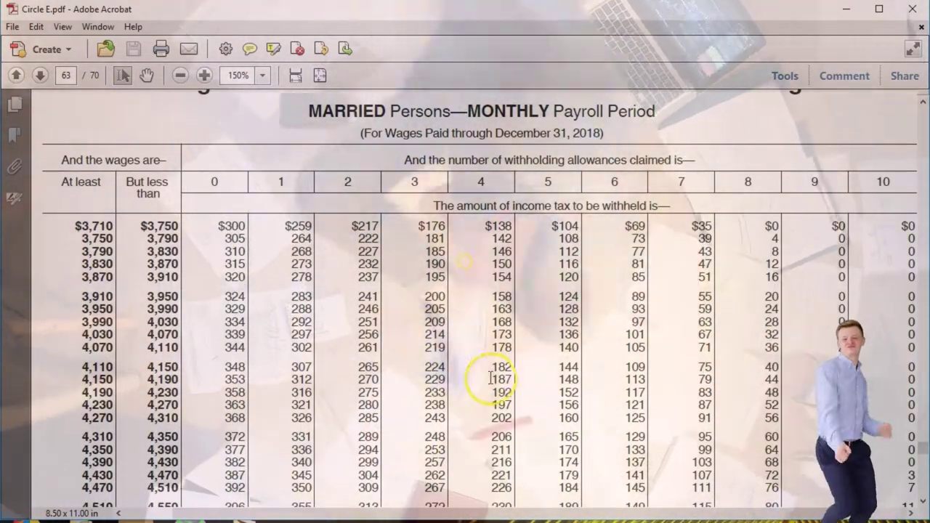
drag(493, 367, 508, 384)
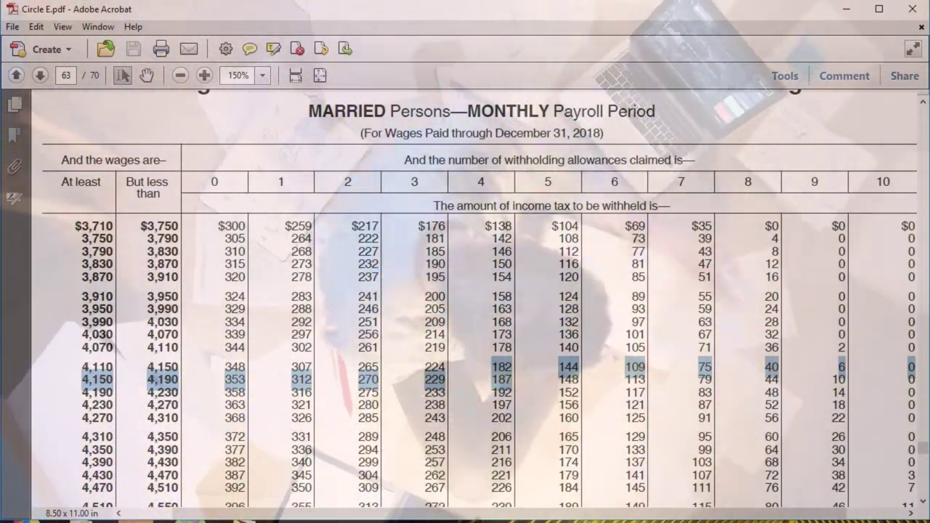
key(alt+Tab)
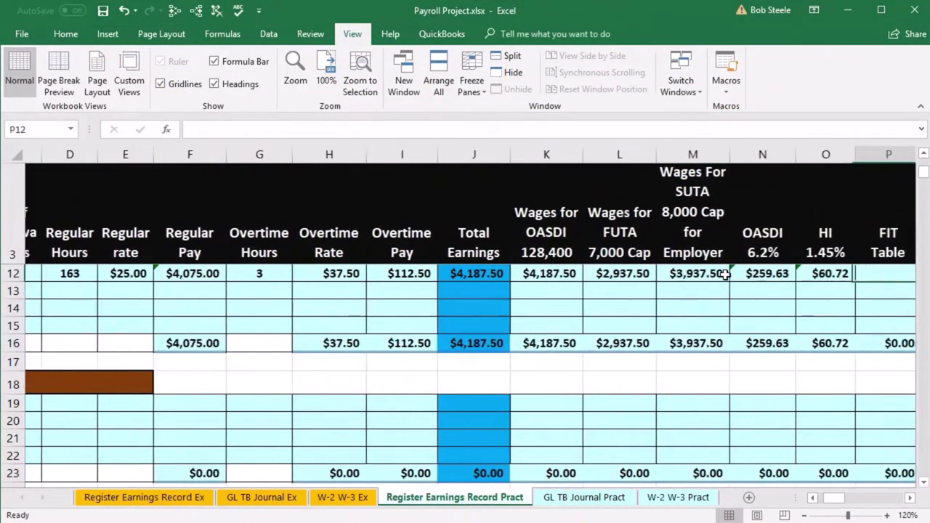
- Enter 187.00 as the first employee's September federal income tax withholding in P12
scroll(725, 275, right, 2)
click(724, 275)
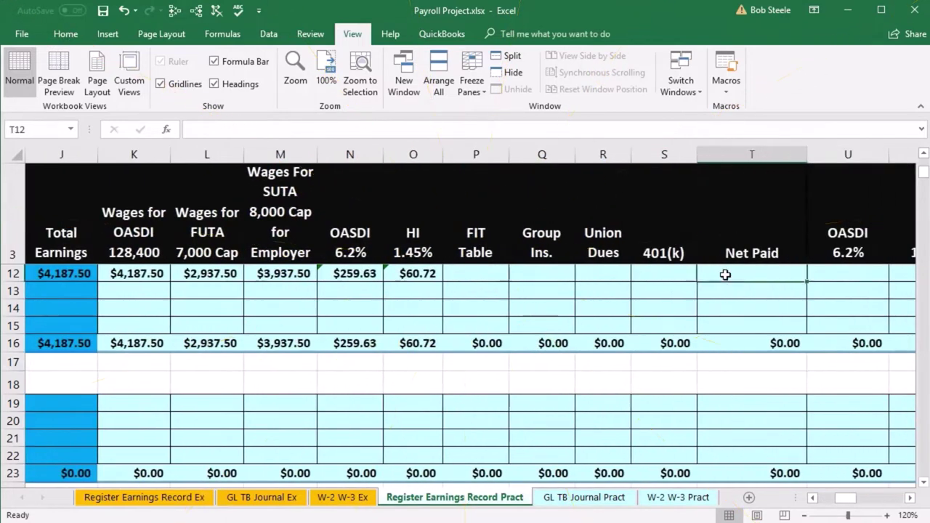
key(Left)
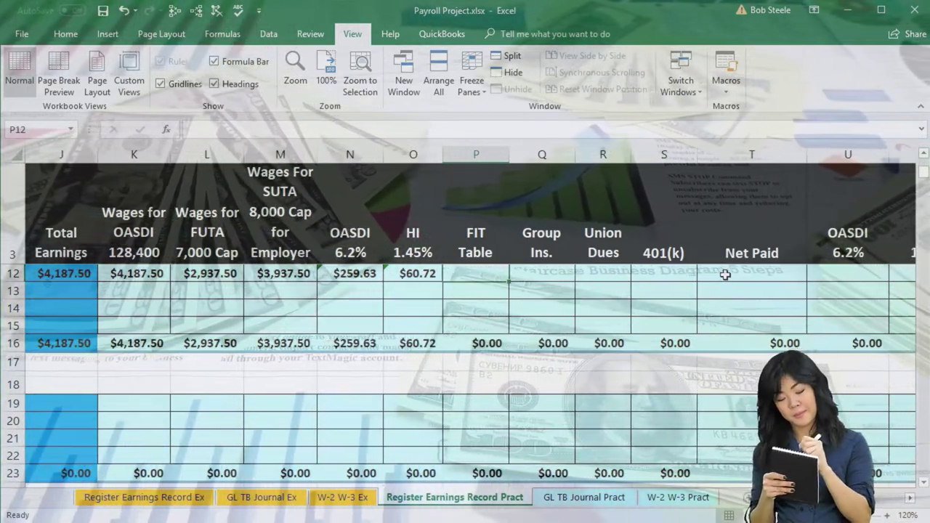
text(187.00)
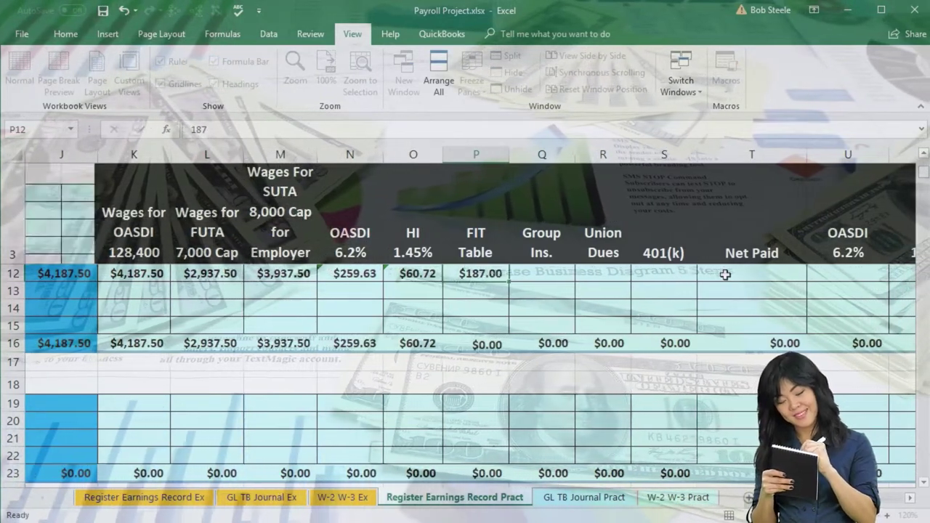
key(Return)
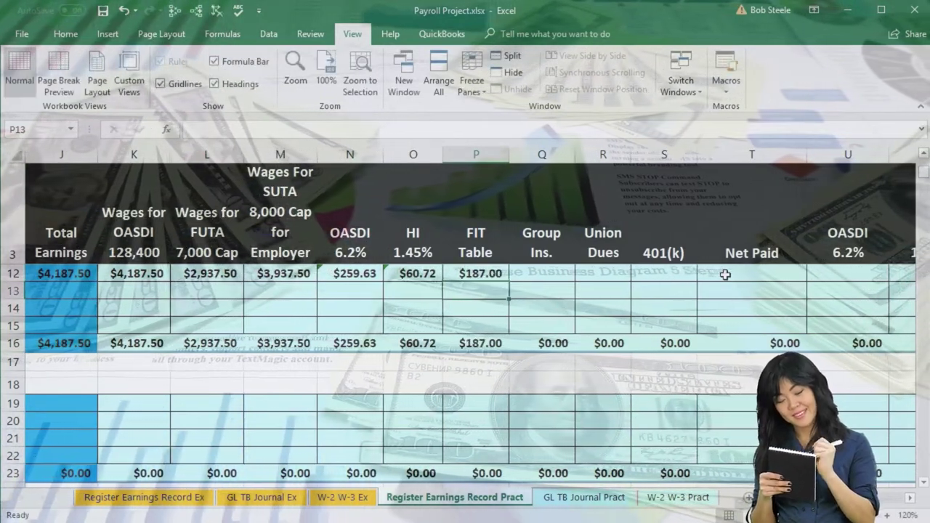
key(Up)
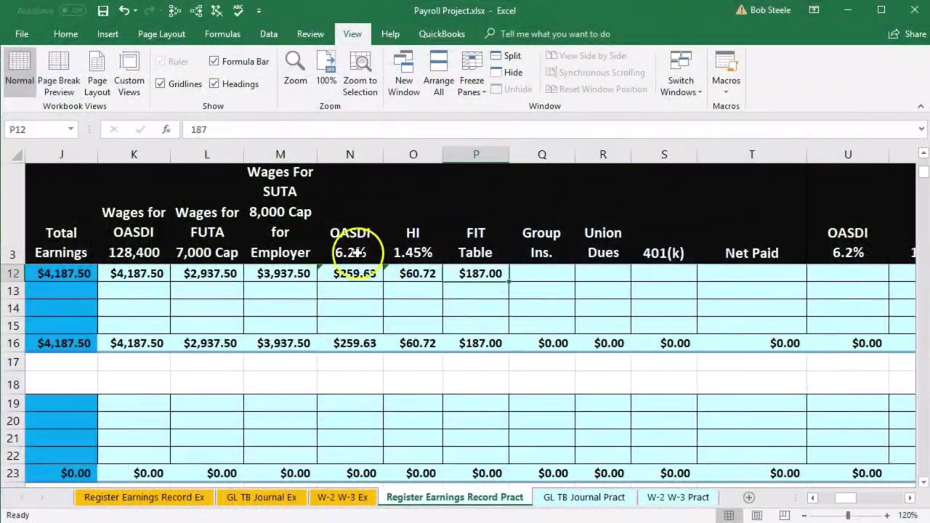
click(357, 251)
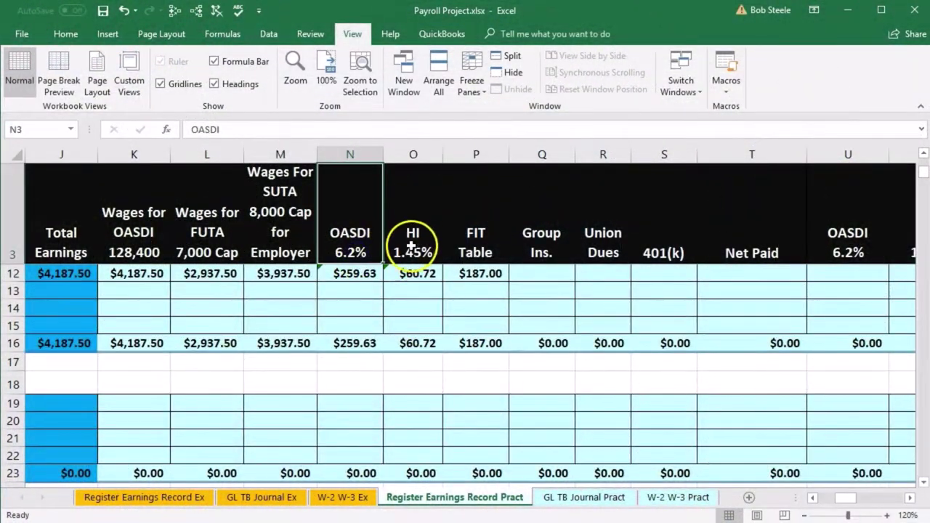
click(544, 275)
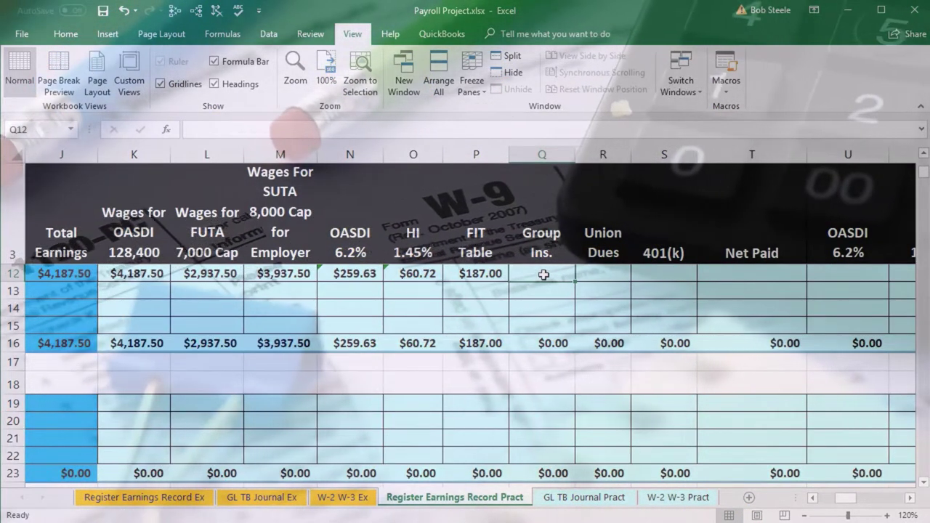
click(351, 249)
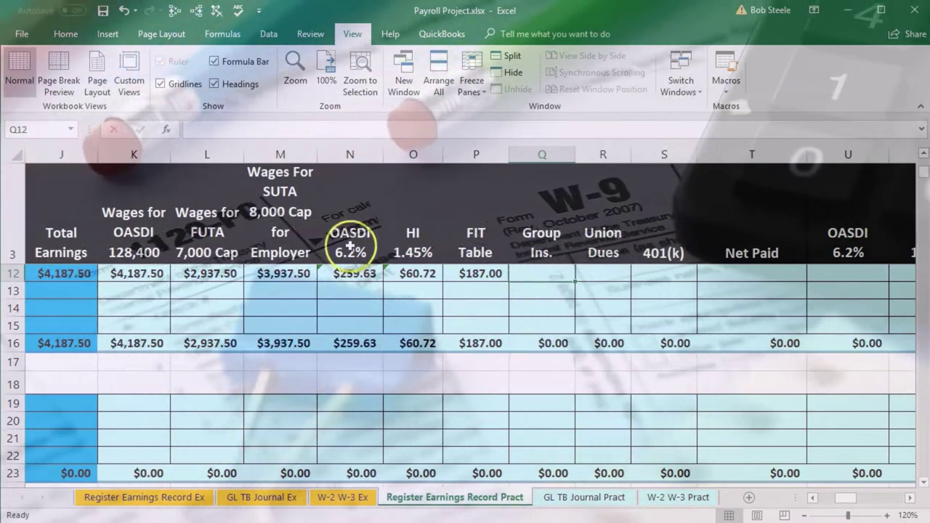
drag(350, 250, 432, 251)
- Carry the first employee's group insurance deduction from the previous period into September cell Q12 with =Q5
click(535, 279)
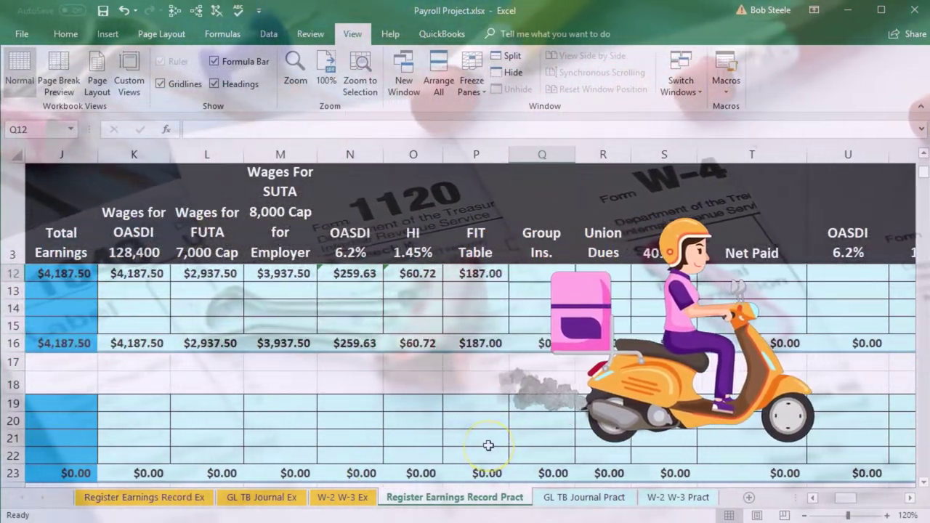
text(=)
key(Up)
key(Up)
key(Up)
key(Up)
key(Up)
key(Up)
key(Up)
key(Up)
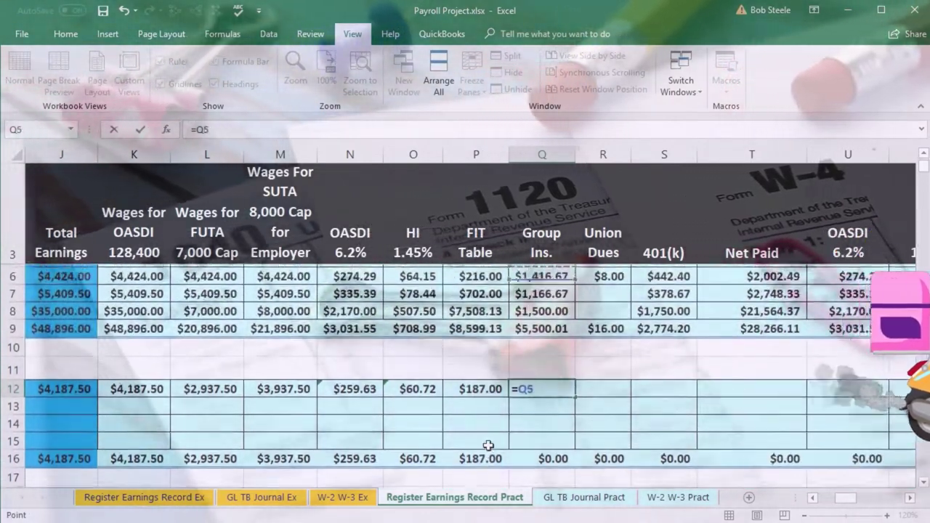
key(Down)
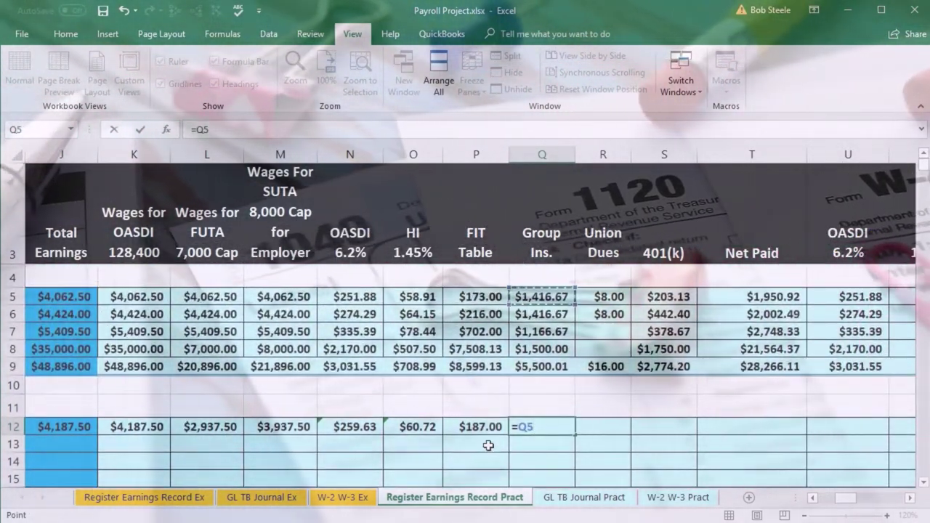
key(Tab)
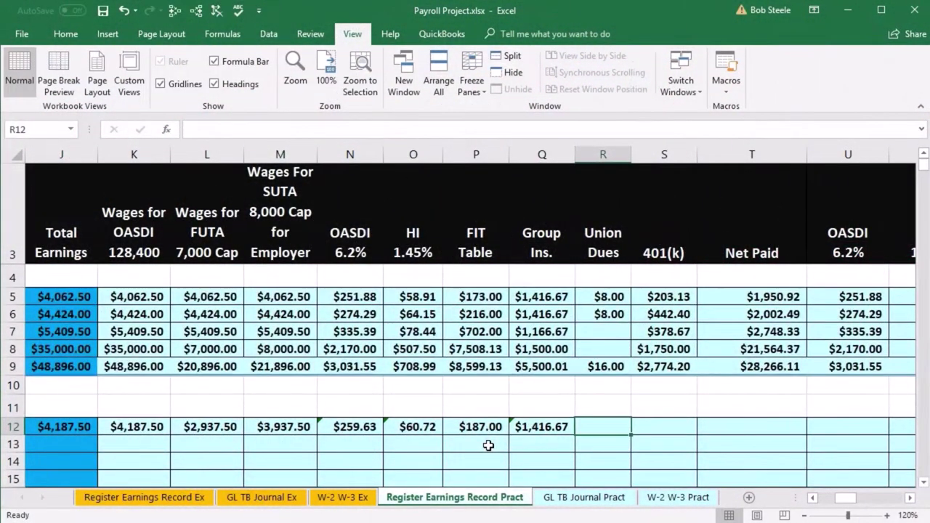
- Carry the first employee's union dues into R12 with =R5, and link the 401(k) deduction in S12 to the previous period's amount
text(=)
click(595, 297)
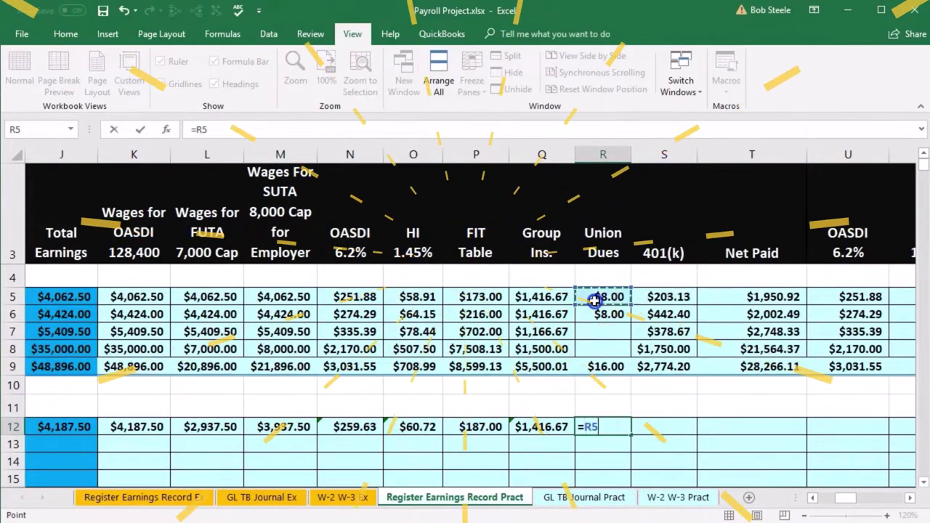
key(Tab)
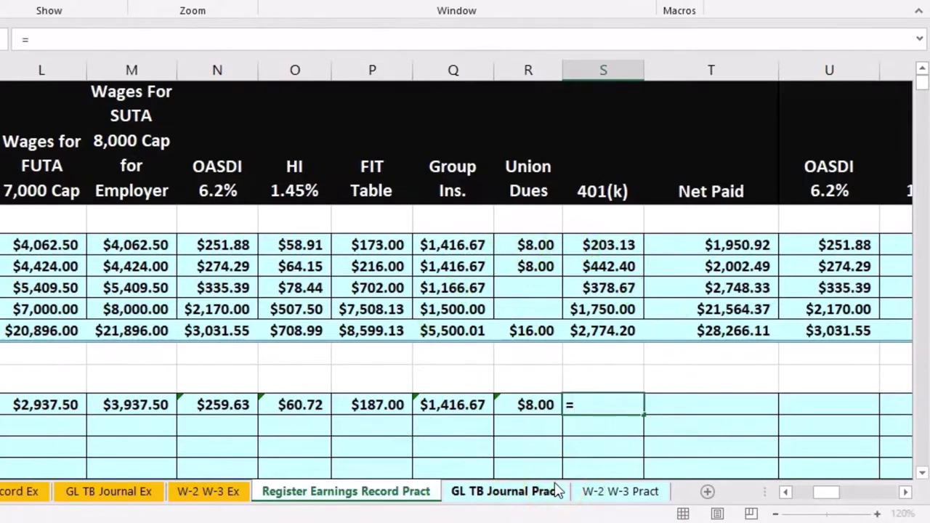
click(621, 294)
key(Tab)
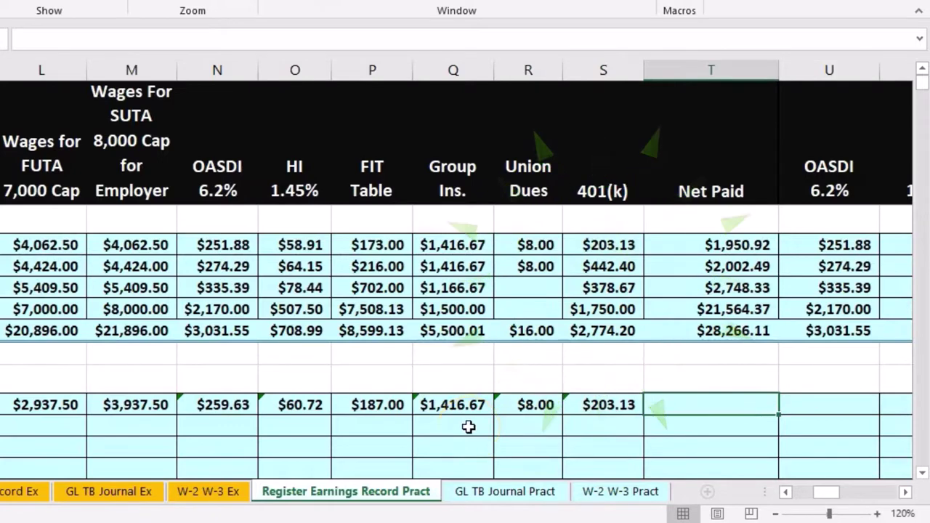
- Calculate the first employee's September net pay in T12 with =J12-SUM(N12:S12), and review the deductions it subtracts
scroll(467, 424, down, 3)
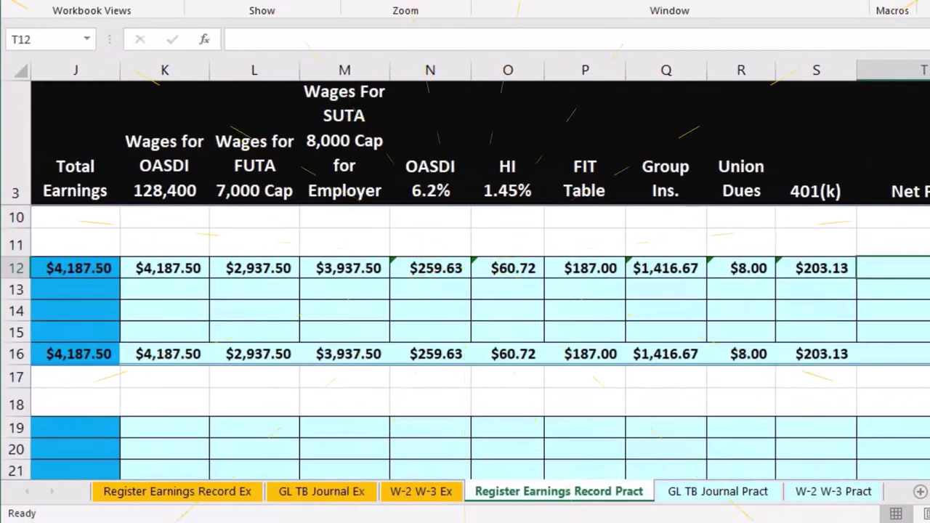
scroll(465, 341, down, 1)
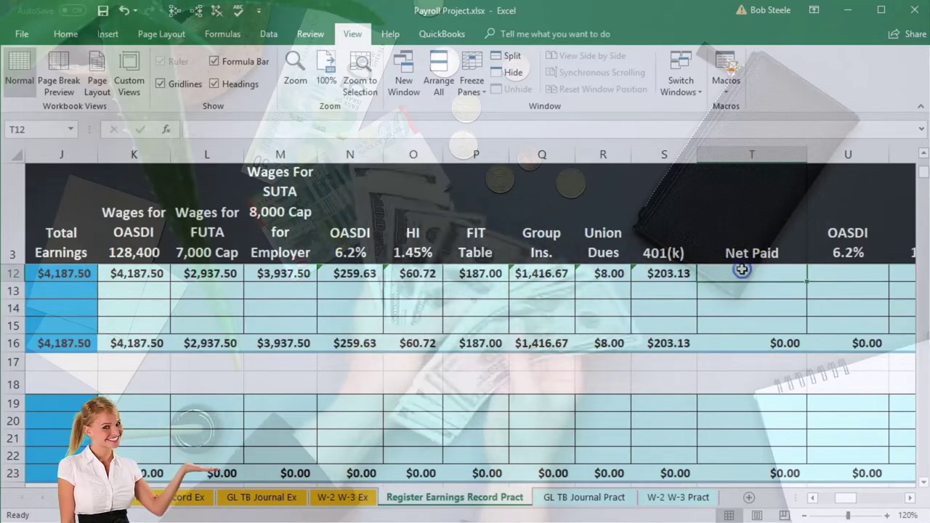
text(=)
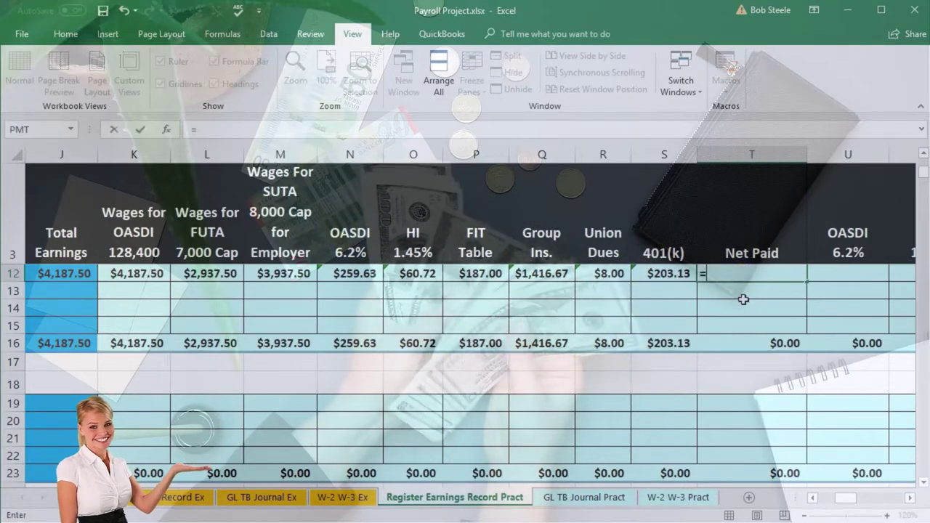
click(62, 269)
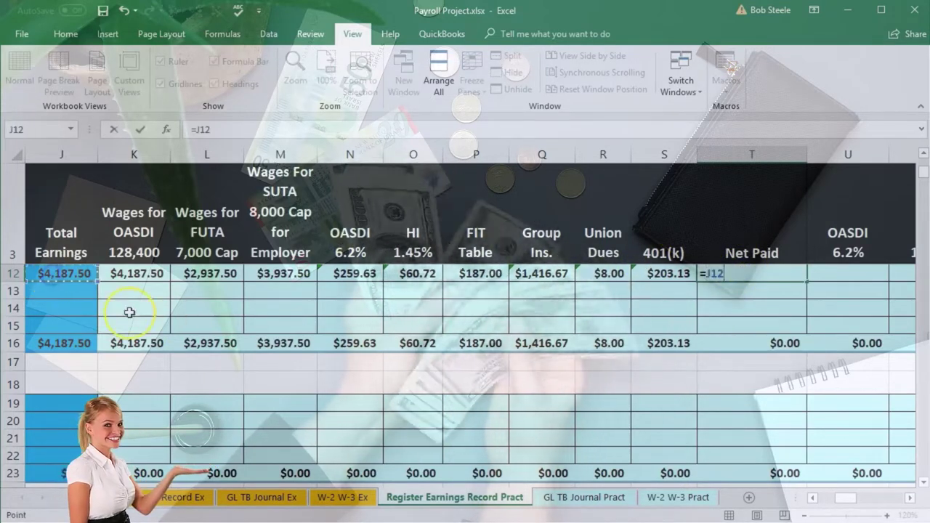
text(-)
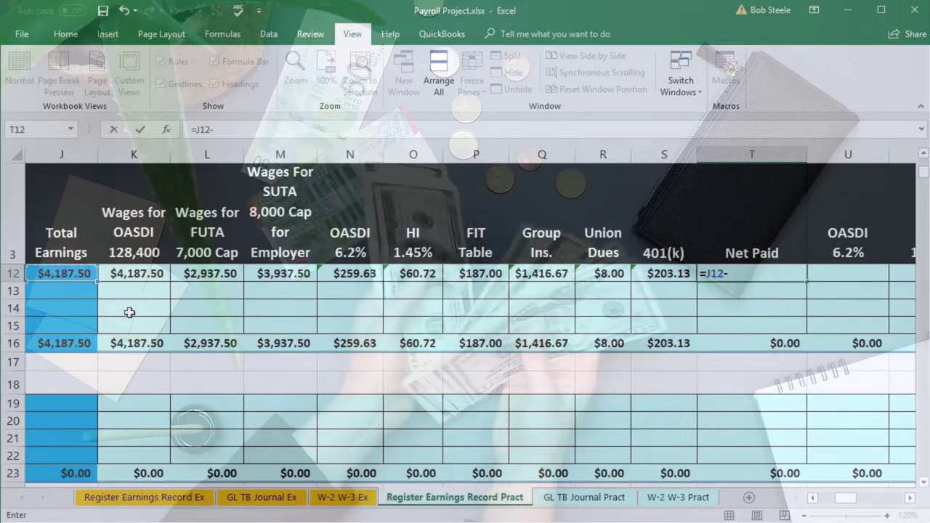
text(sum)
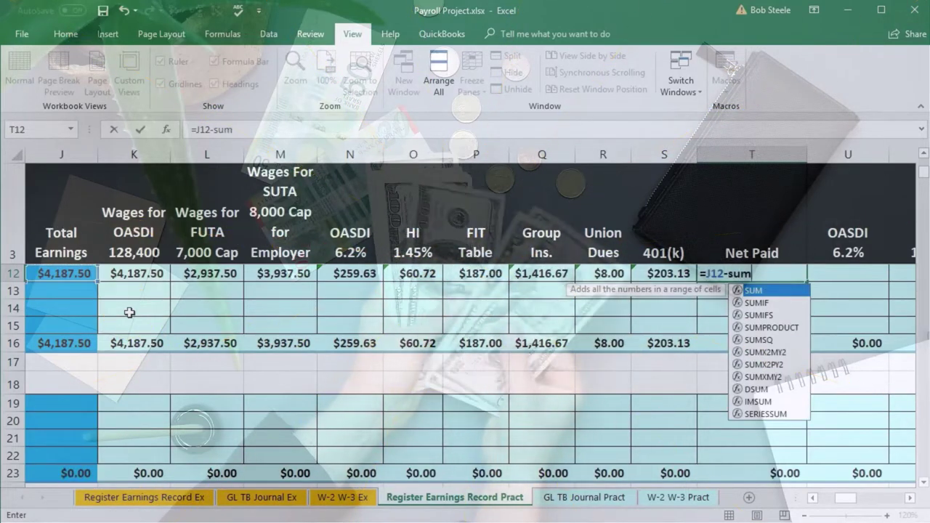
double_click(748, 291)
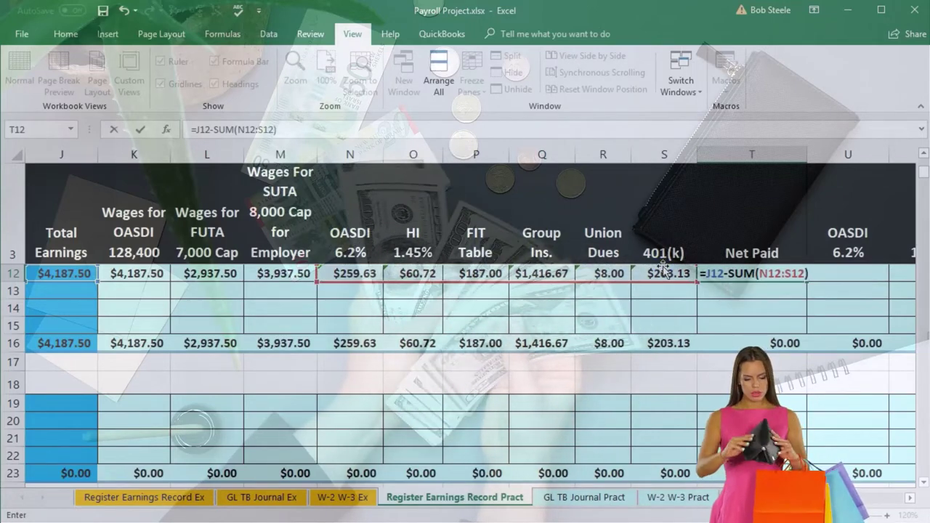
key(Return)
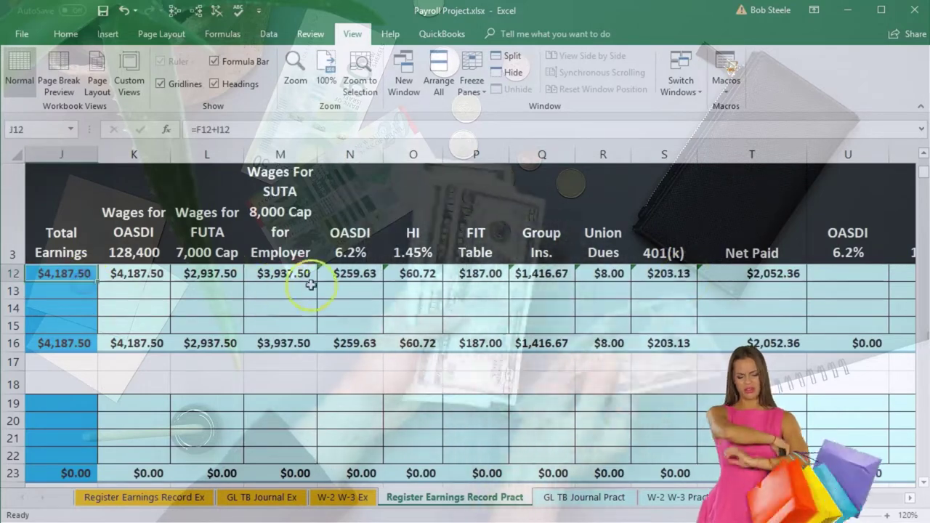
drag(347, 275, 651, 271)
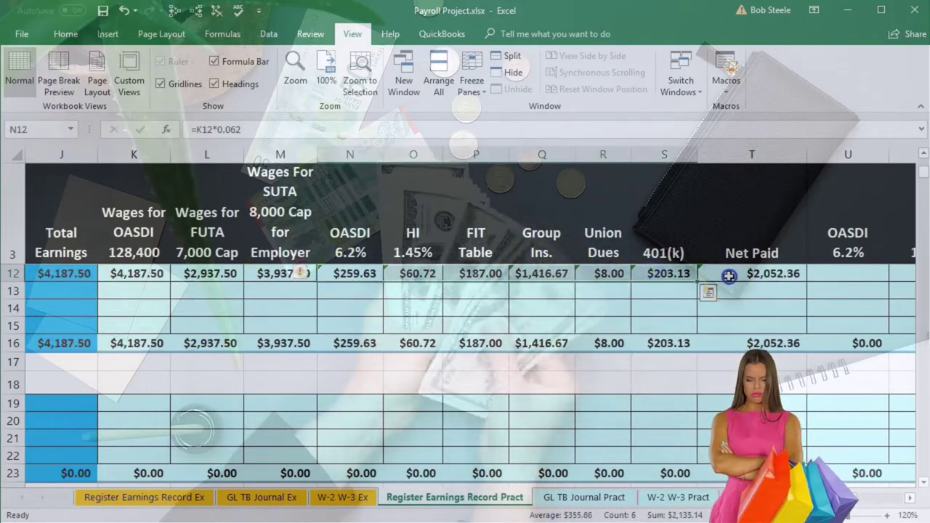
click(728, 275)
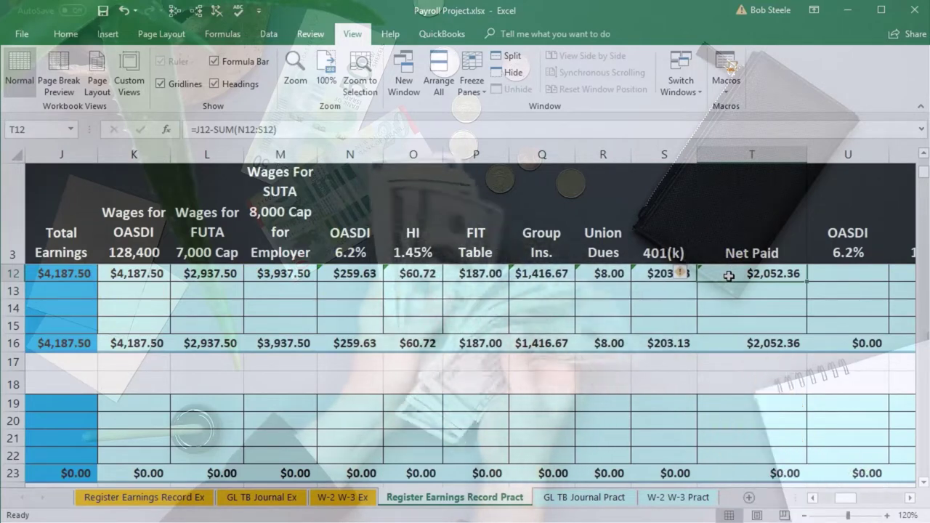
- Calculate the employer's September OASDI tax for the first employee in U12 with =K12*.062
key(Right)
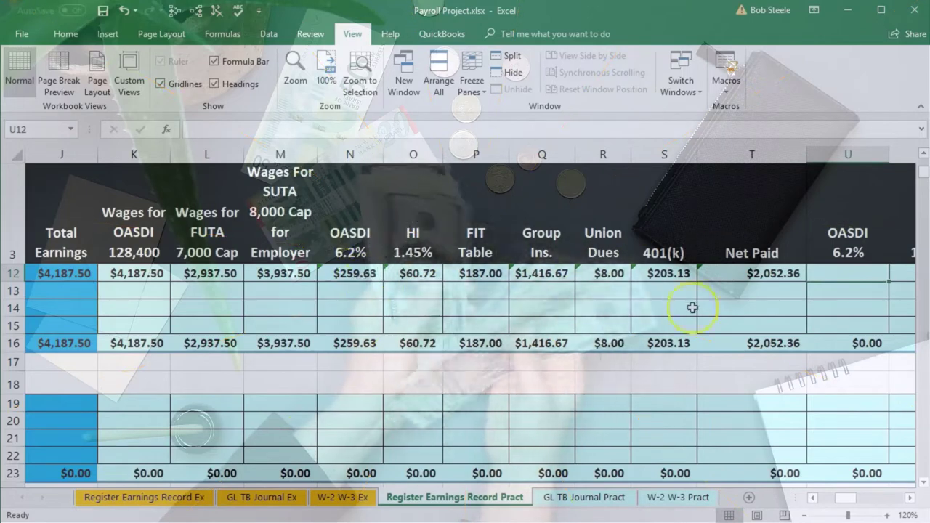
text(=)
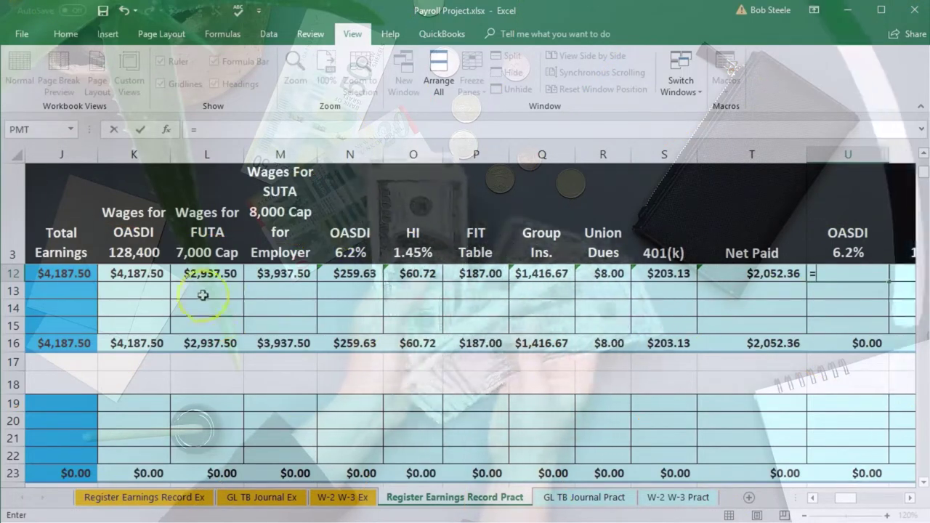
click(120, 274)
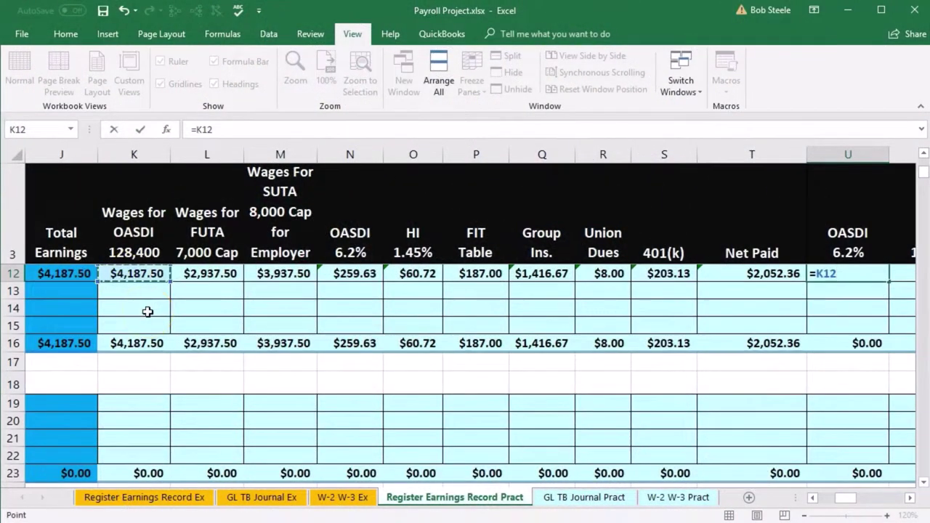
text(*)
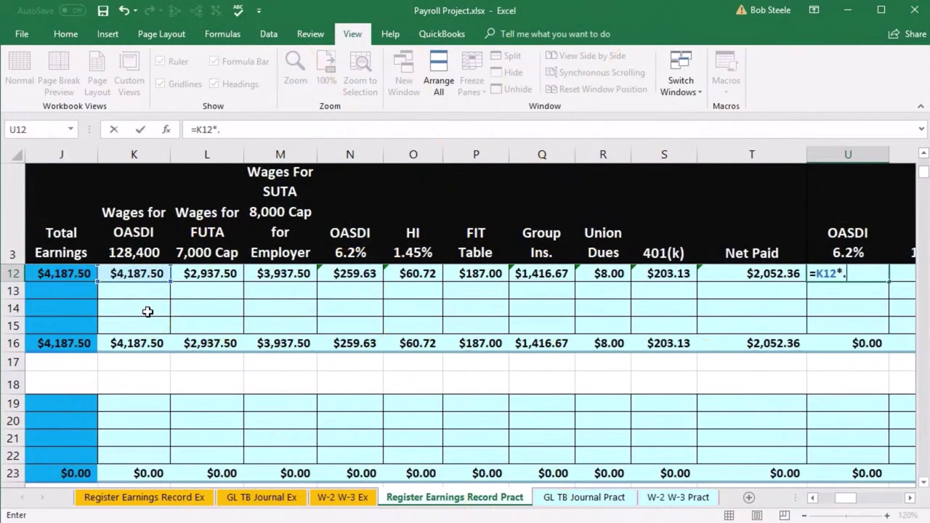
text(.062)
key(Tab)
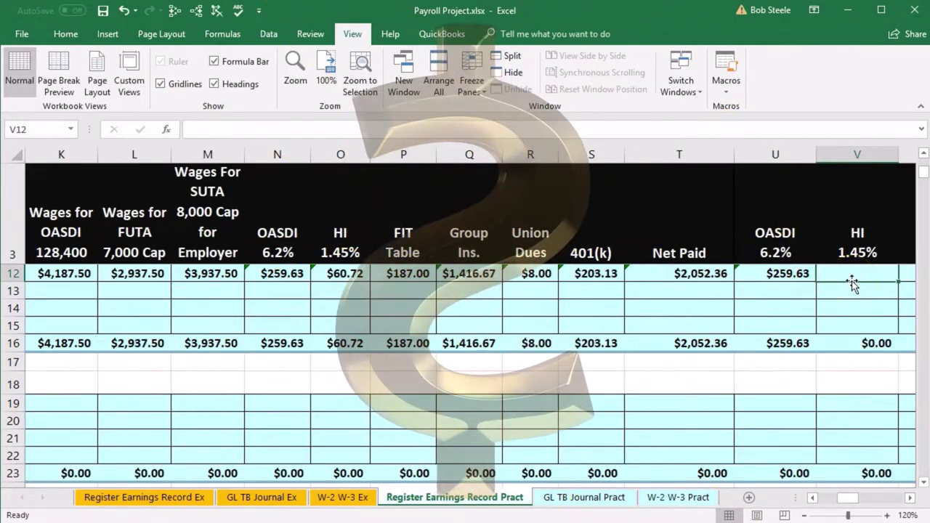
- Calculate the employer's September HI tax for the first employee in V12 from total earnings with =J12*.0145
text(=)
key(Left)
key(Left)
key(Left)
key(Left)
key(Left)
key(Left)
key(Left)
key(Left)
key(Left)
key(Left)
key(Left)
key(Left)
key(Left)
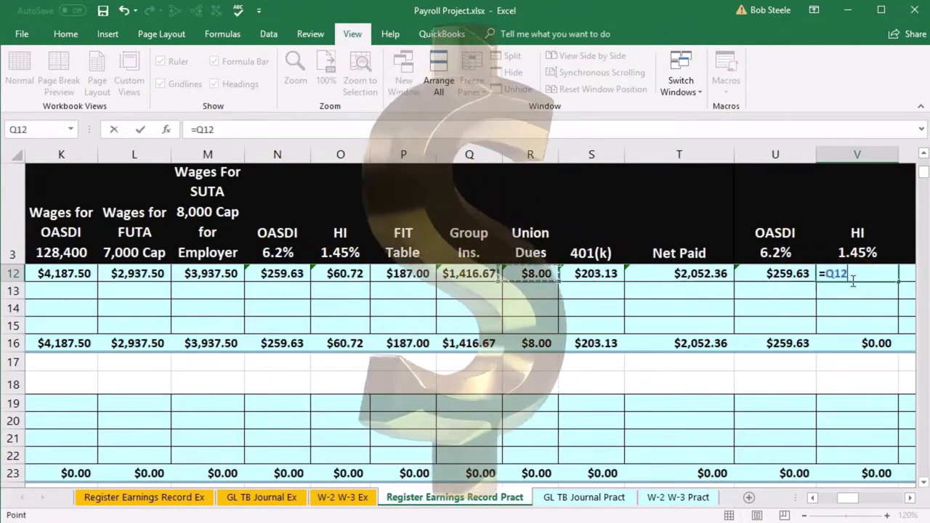
key(Right)
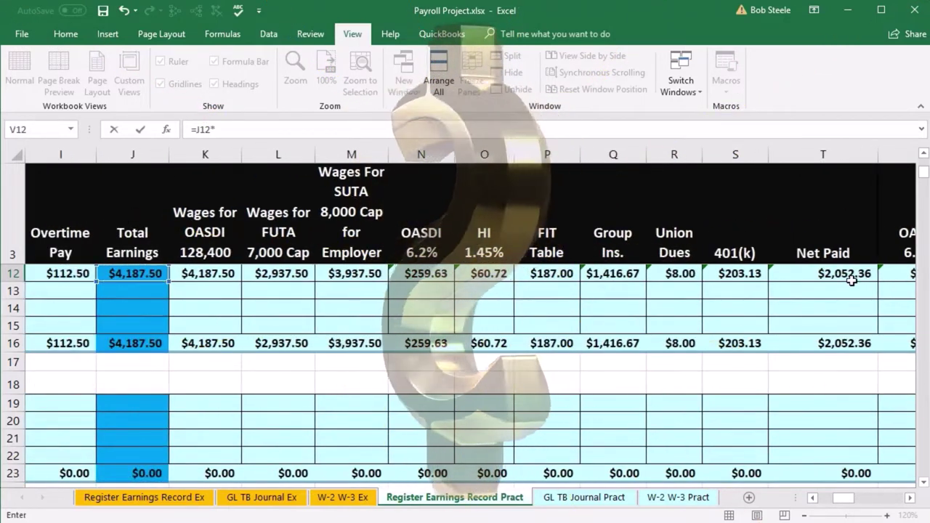
click(910, 500)
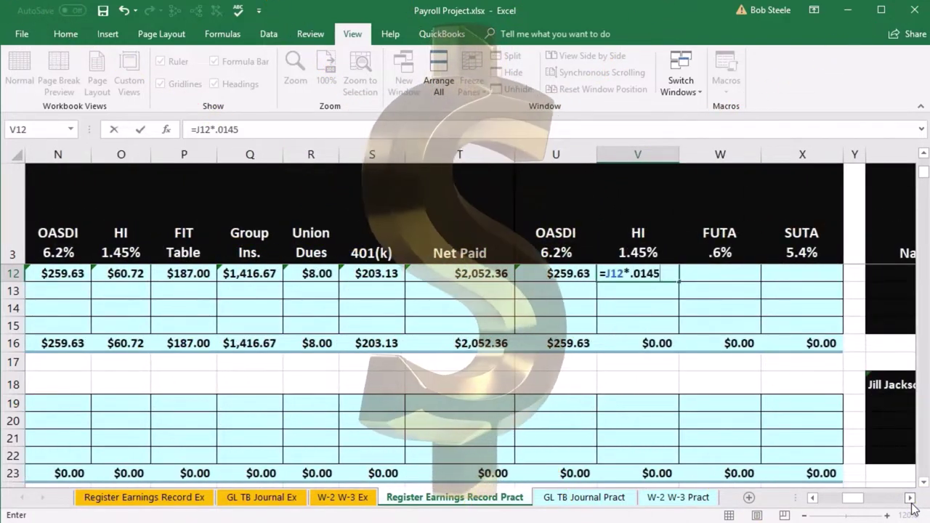
key(Tab)
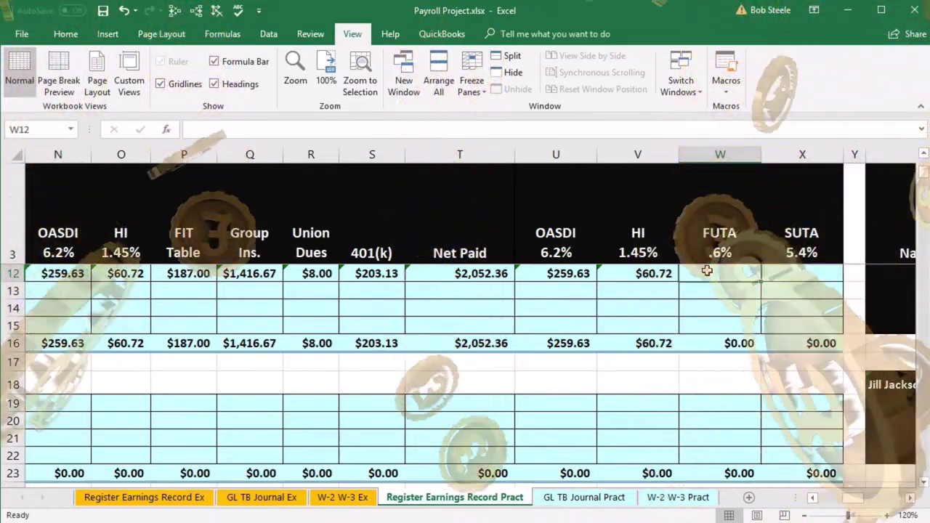
- Calculate the employer's September FUTA tax for the first employee in W12 from the FUTA wages with =L12*.006
text(=)
key(Left)
key(Left)
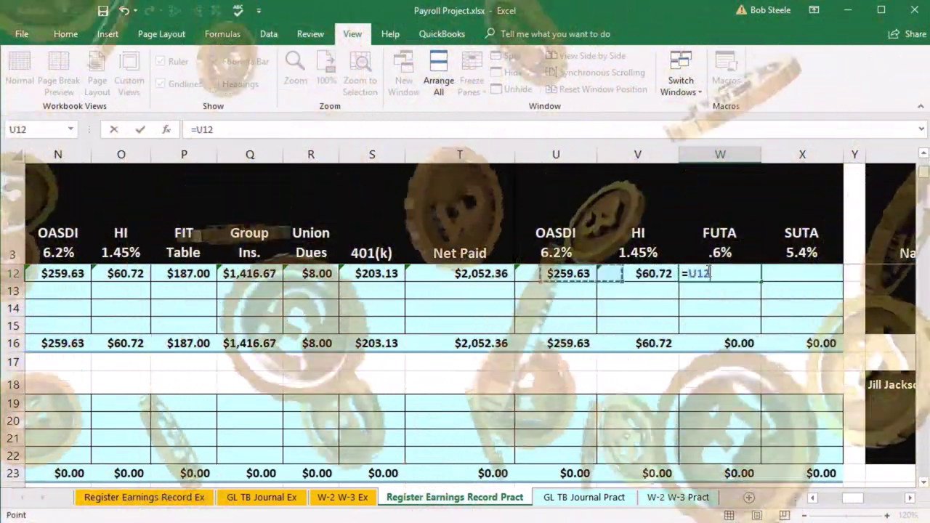
key(Left)
key(Left)
key(Left)
key(Left)
key(Left)
key(Left)
key(Left)
key(Left)
key(Left)
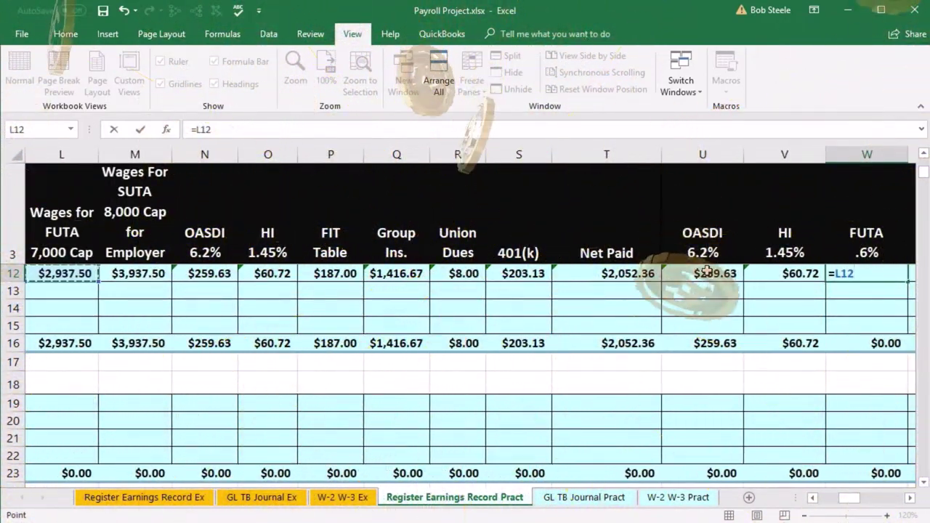
text(*)
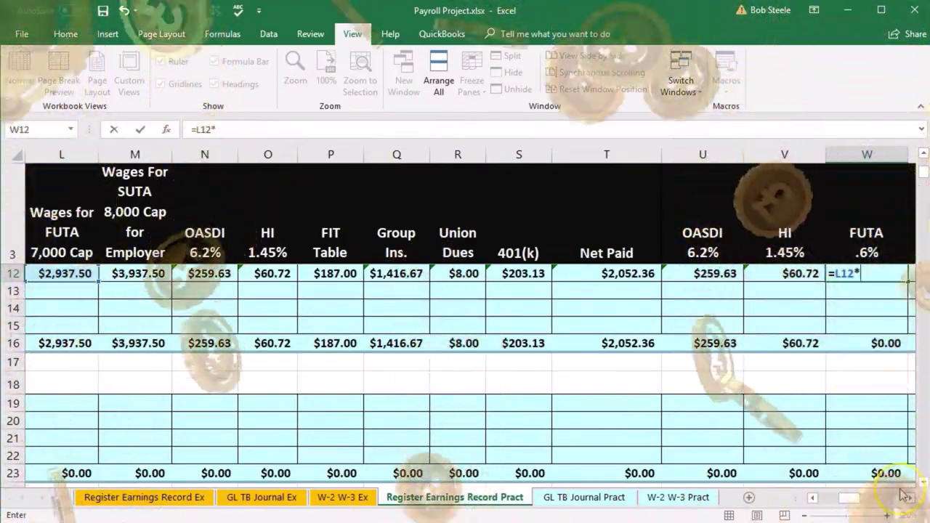
text(.006)
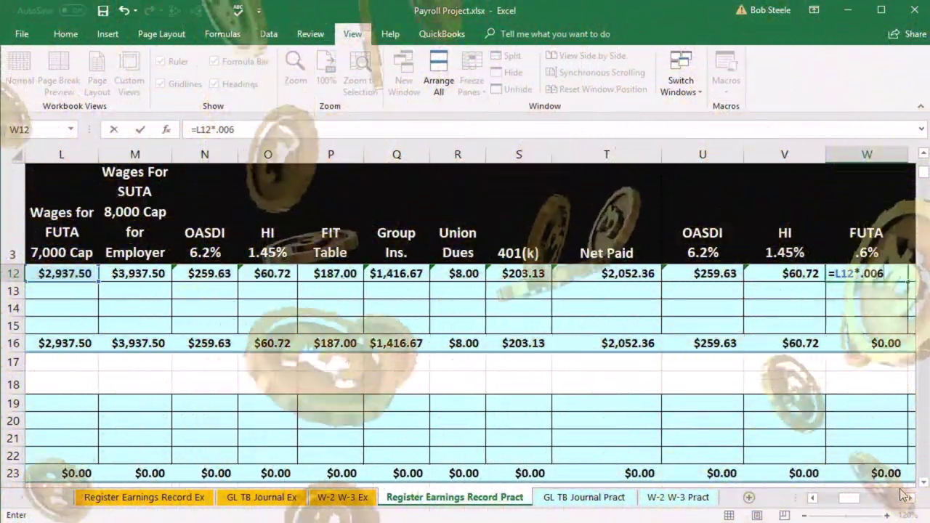
key(Tab)
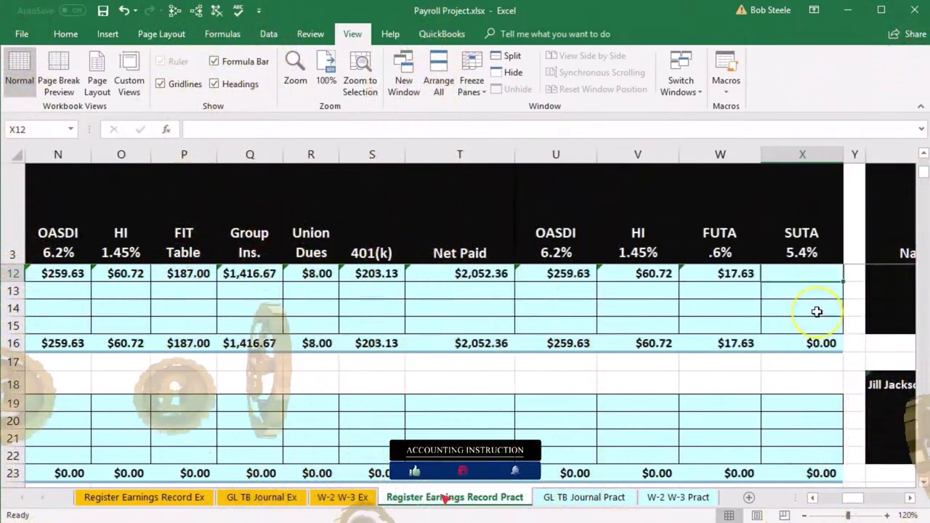
- Calculate the employer's September SUTA tax for the first employee in X12 from the SUTA wages with =M12*.054
text(=)
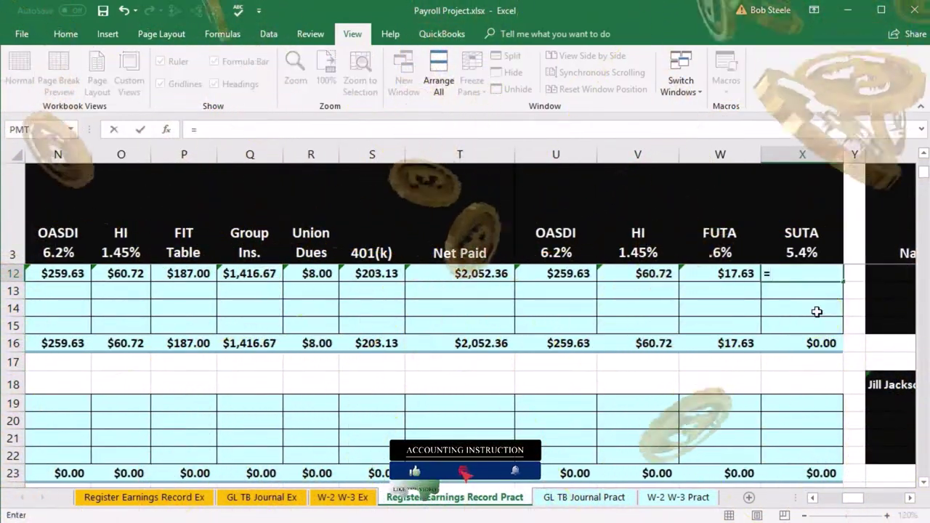
click(65, 275)
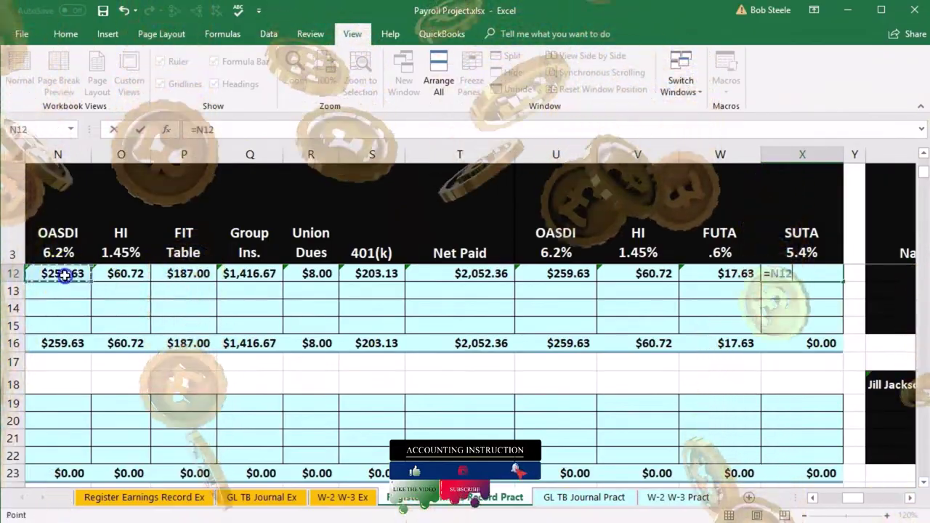
key(Left)
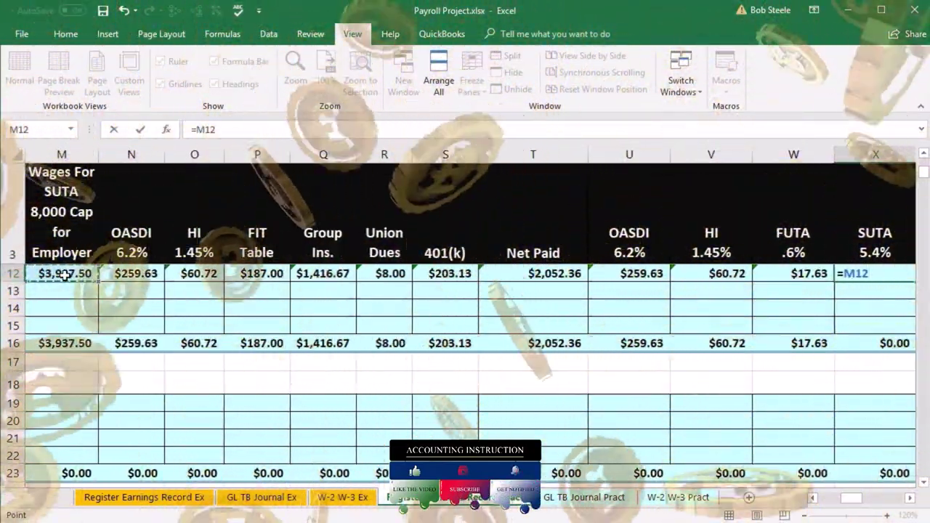
click(910, 499)
text(*)
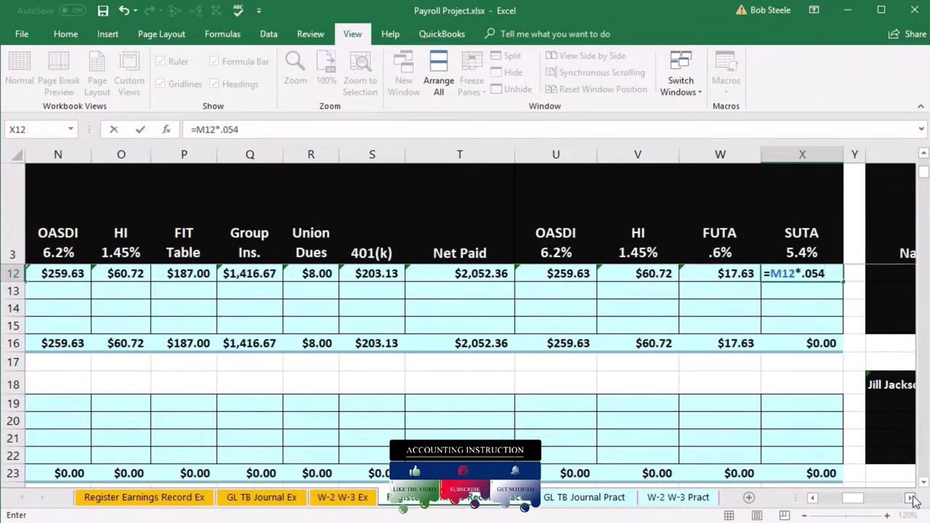
key(Return)
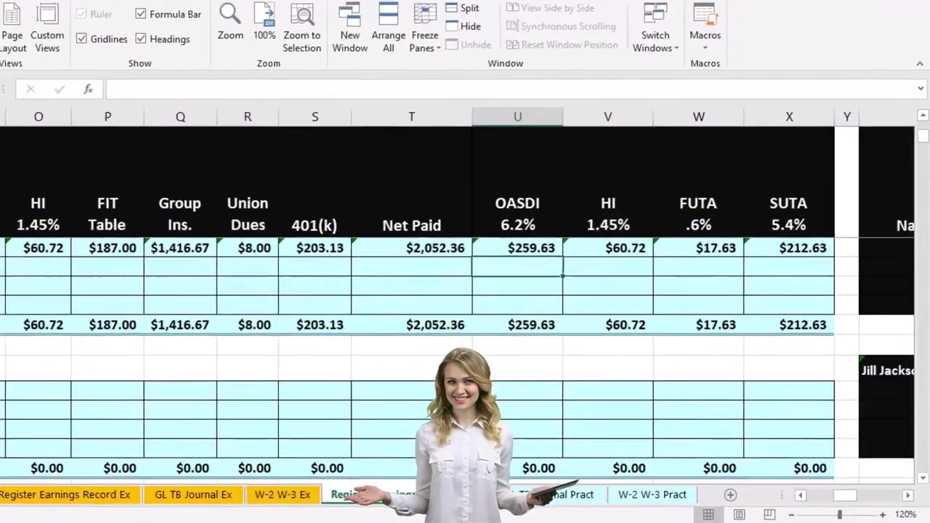
- Enter the second employee's September regular hours as 161 in D13 and regular rate as 28 in E13
click(709, 293)
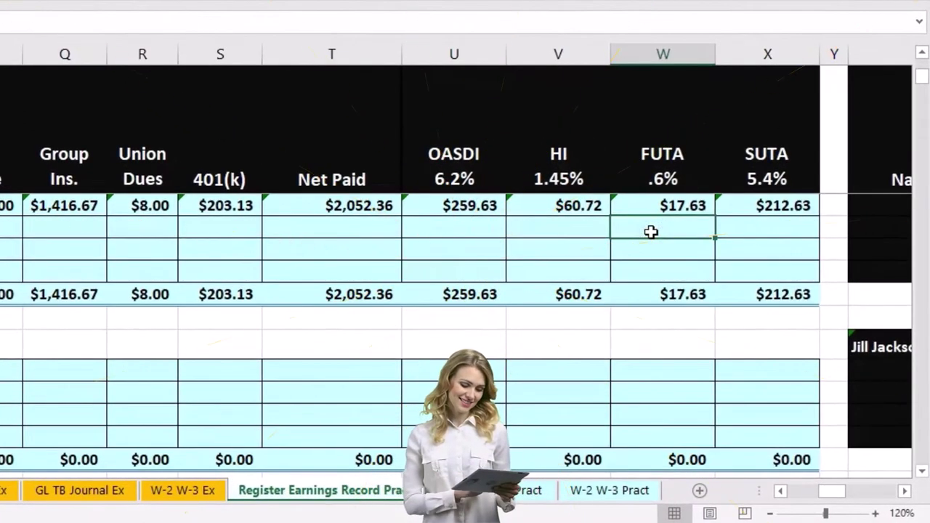
key(Left)
key(Left)
key(Left)
key(Left)
key(Left)
key(Left)
key(Left)
key(Left)
key(Left)
key(Left)
key(Left)
key(Left)
key(Left)
key(Left)
key(Left)
key(Left)
key(Left)
key(Left)
key(Left)
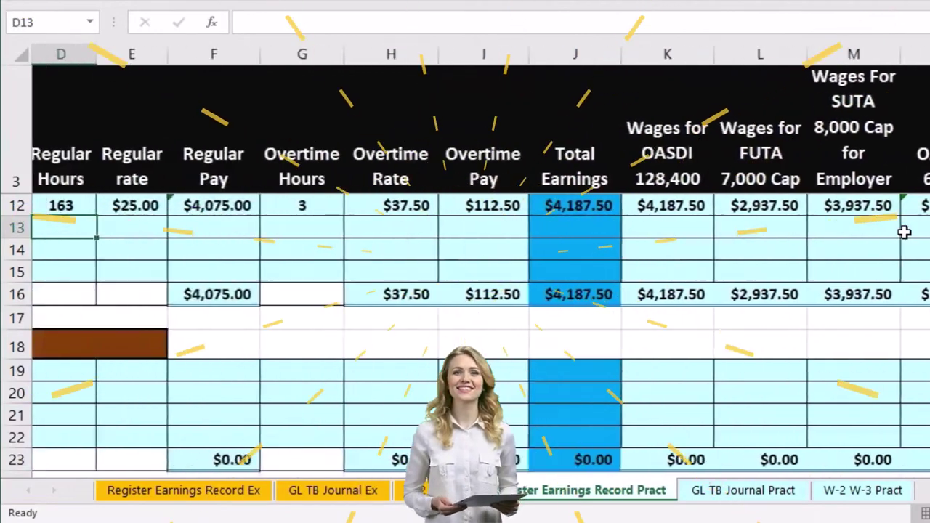
key(Left)
key(Left)
key(Left)
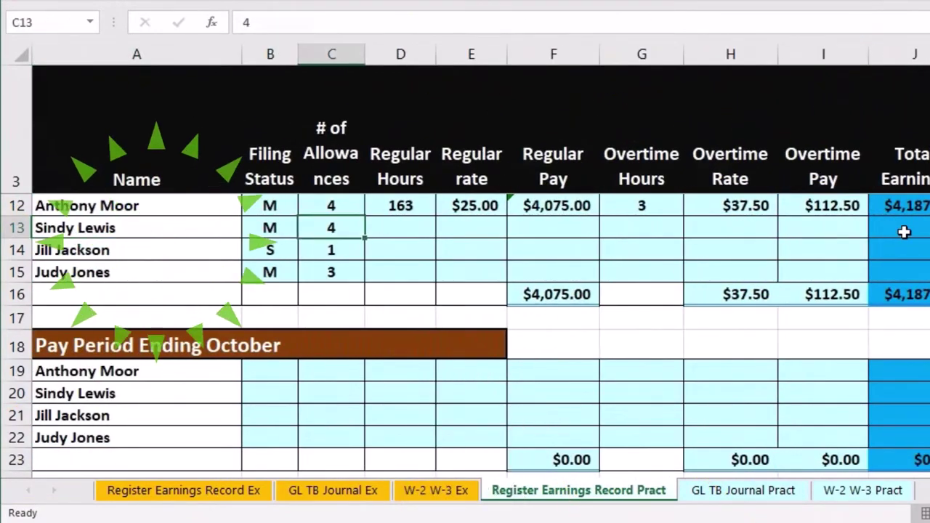
key(Right)
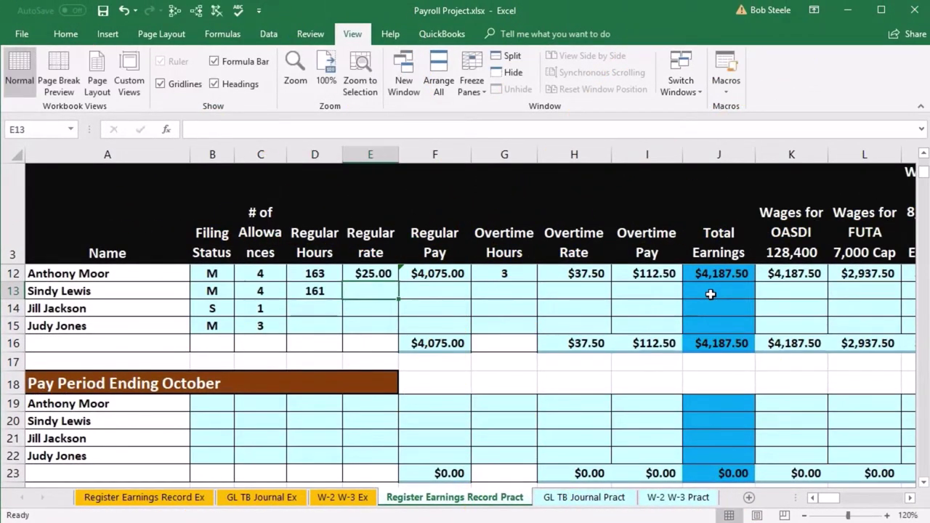
text(28)
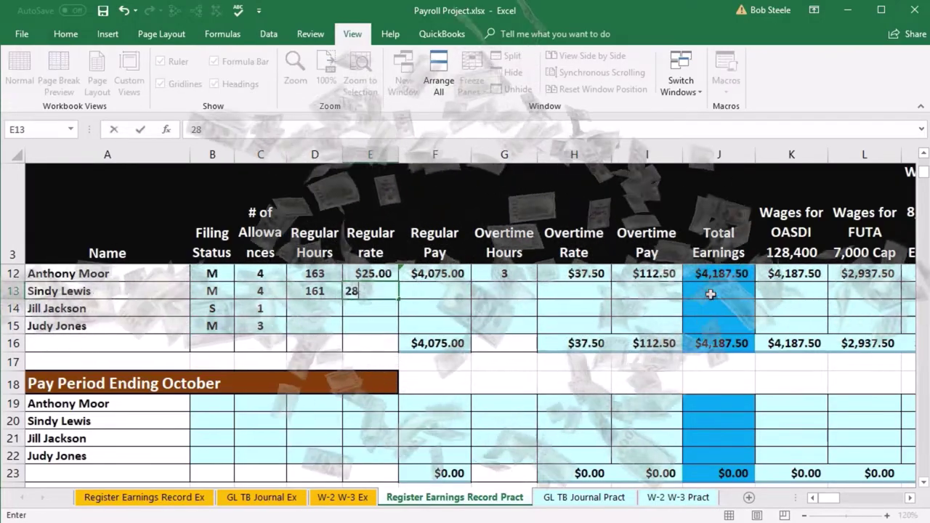
key(Right)
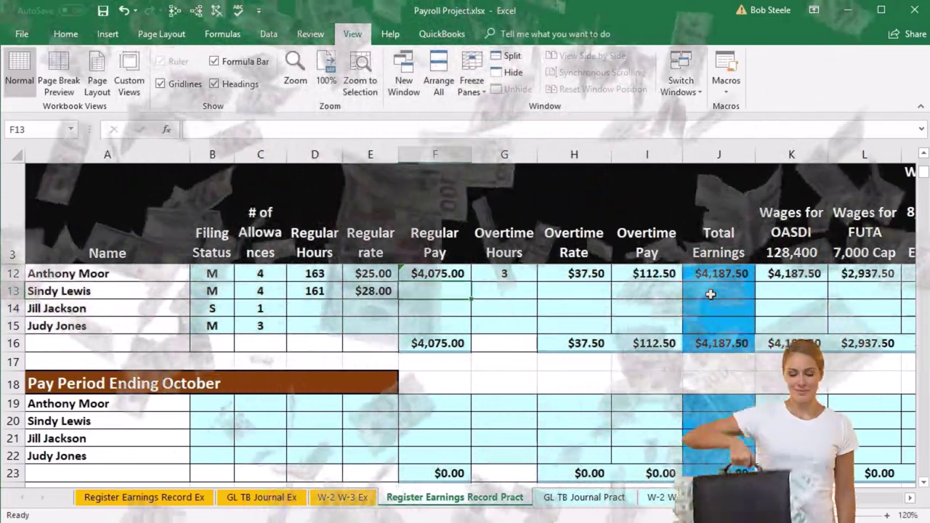
- Calculate the second employee's September regular pay in F13 with =D13*E13
text(=)
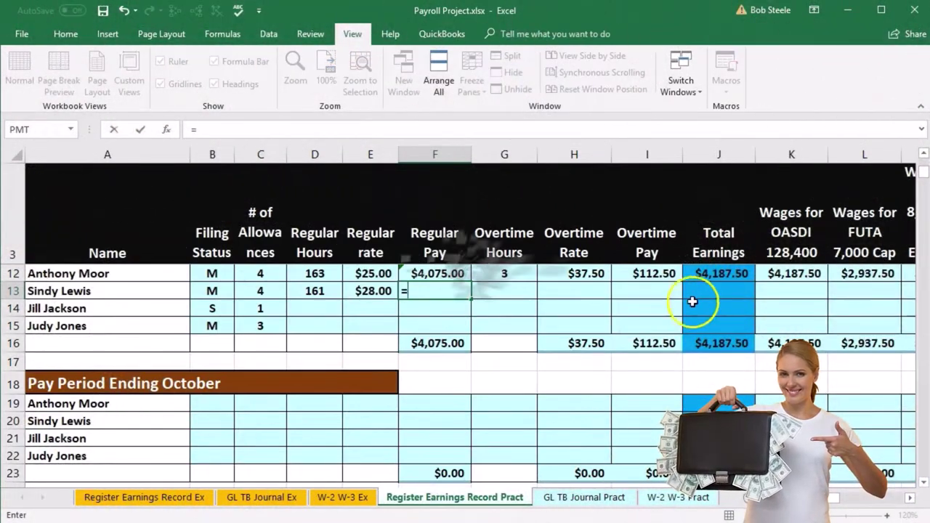
click(320, 292)
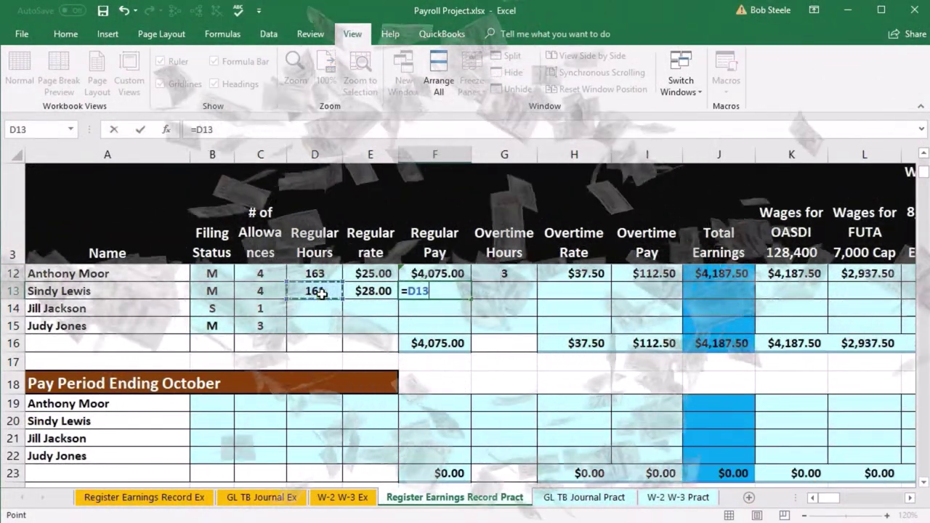
text(*)
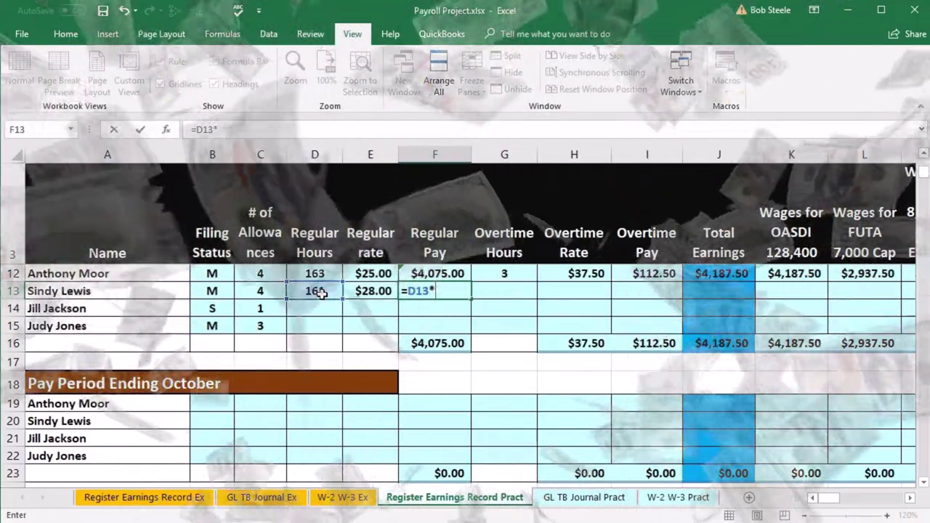
click(352, 289)
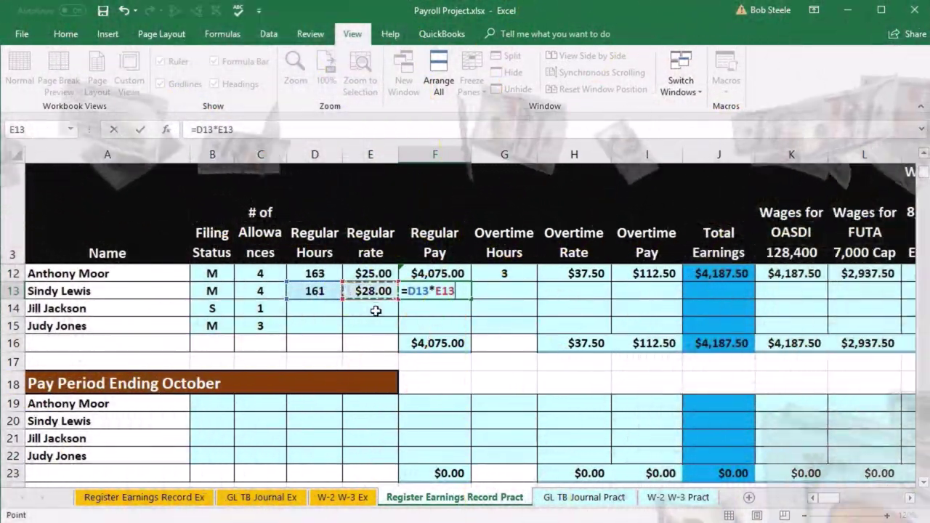
key(Return)
- Enter 1 overtime hour for the second employee in G13 and calculate the overtime rate in H13 with =E13*1.5
click(501, 301)
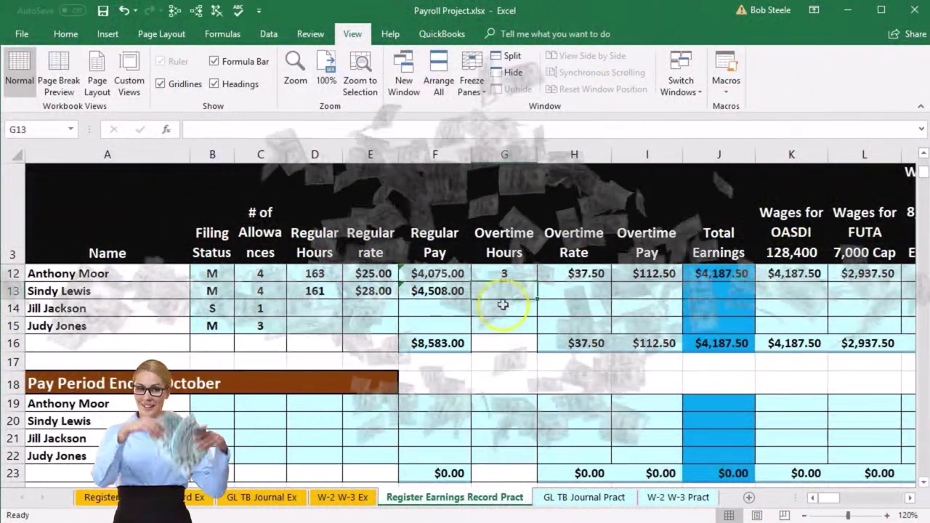
text(1)
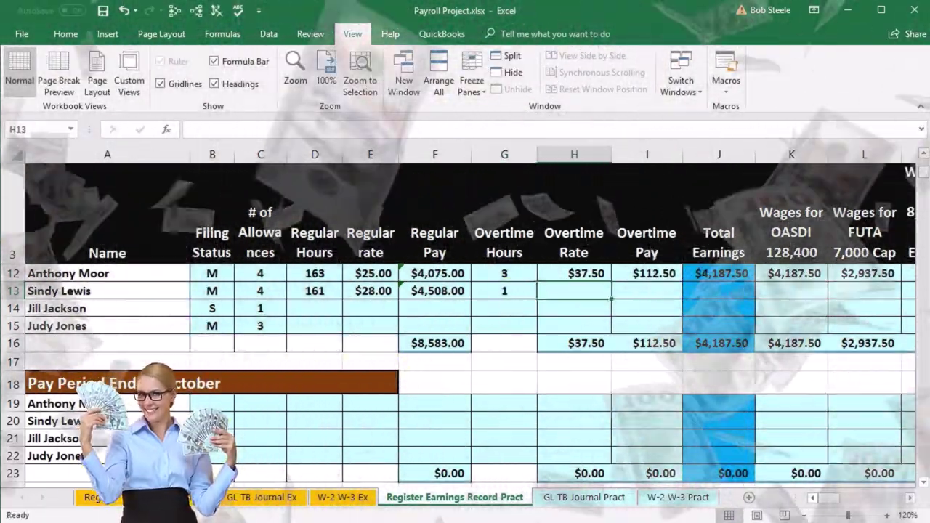
scroll(601, 323, up, 1)
click(601, 321)
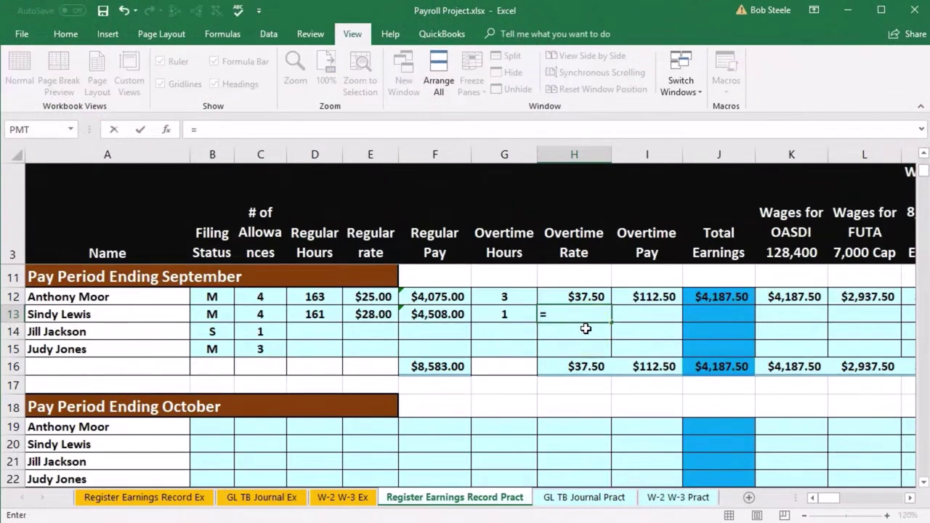
text(=)
click(361, 317)
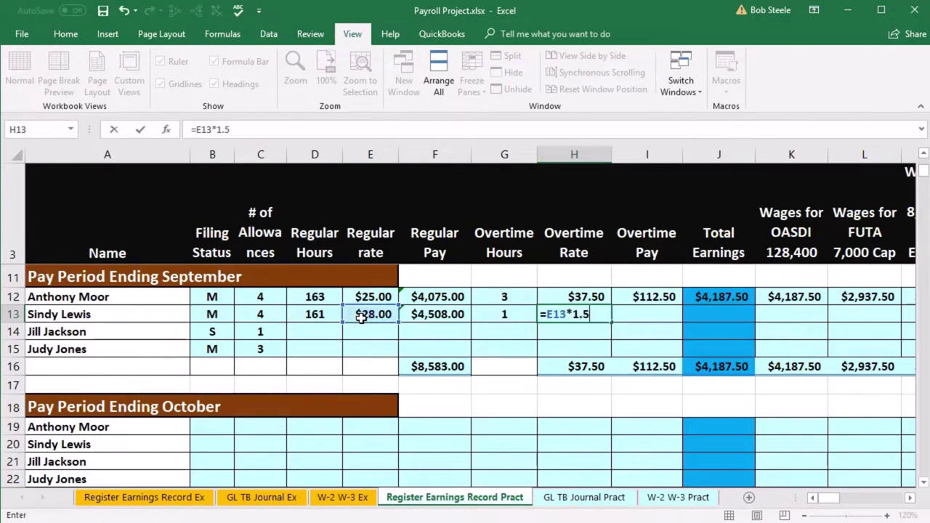
key(Tab)
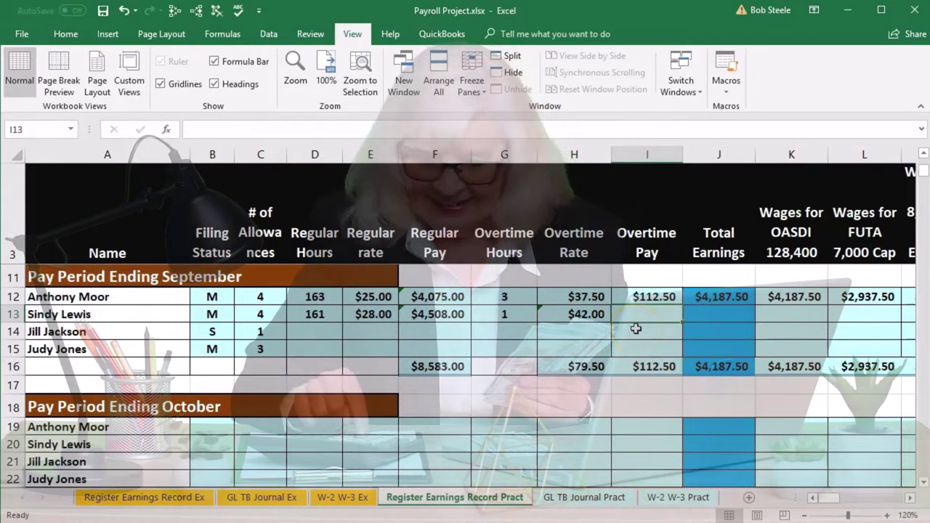
- Calculate the second employee's overtime pay in I13 from overtime hours and rate, and total earnings in J13 with =F13+I13
text(=)
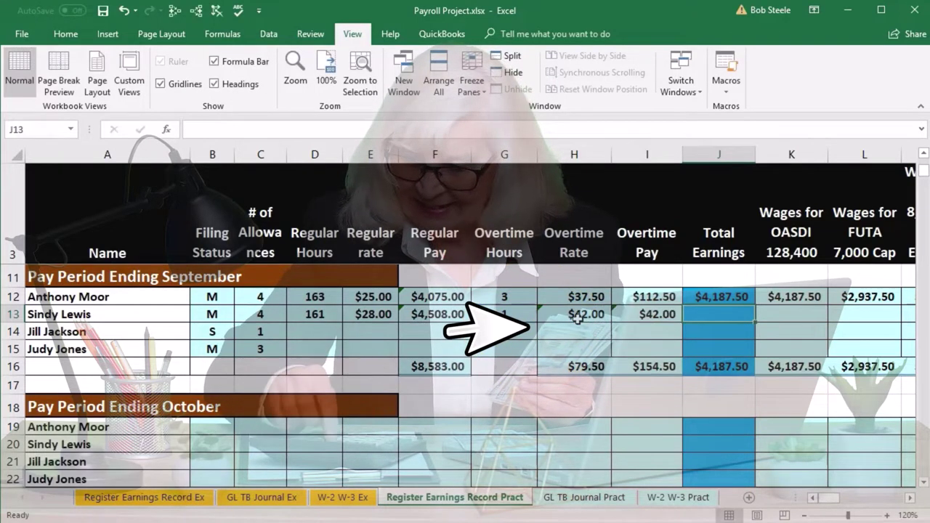
key(Return)
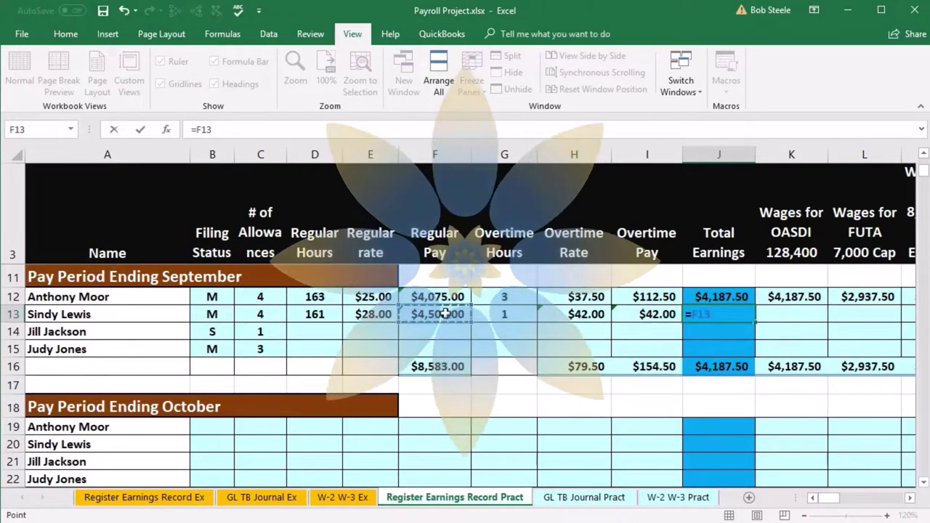
text(+)
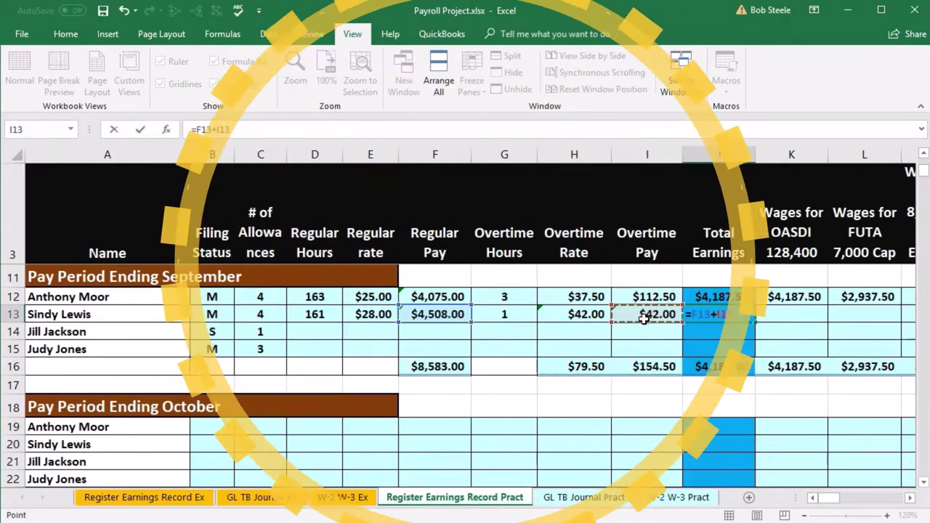
key(Tab)
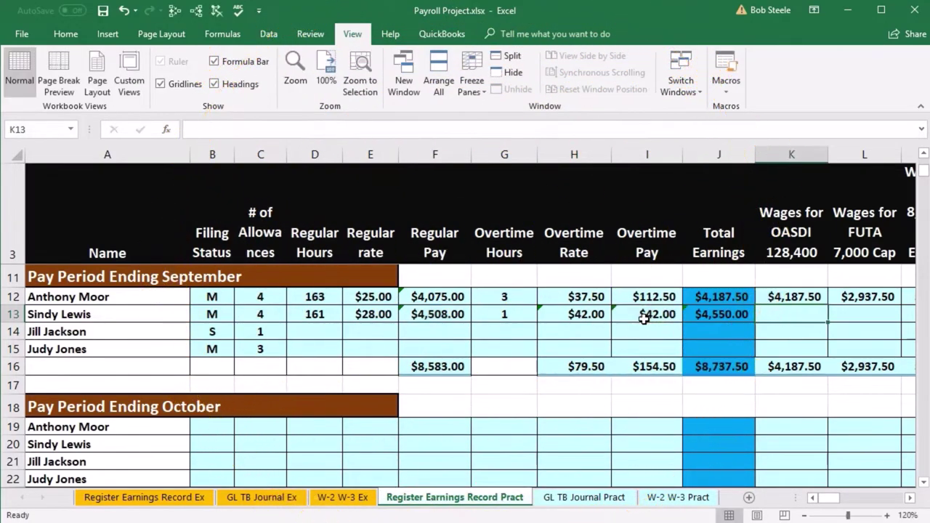
- Carry the second employee's total earnings into the September OASDI wages in K13 with =J13
click(909, 498)
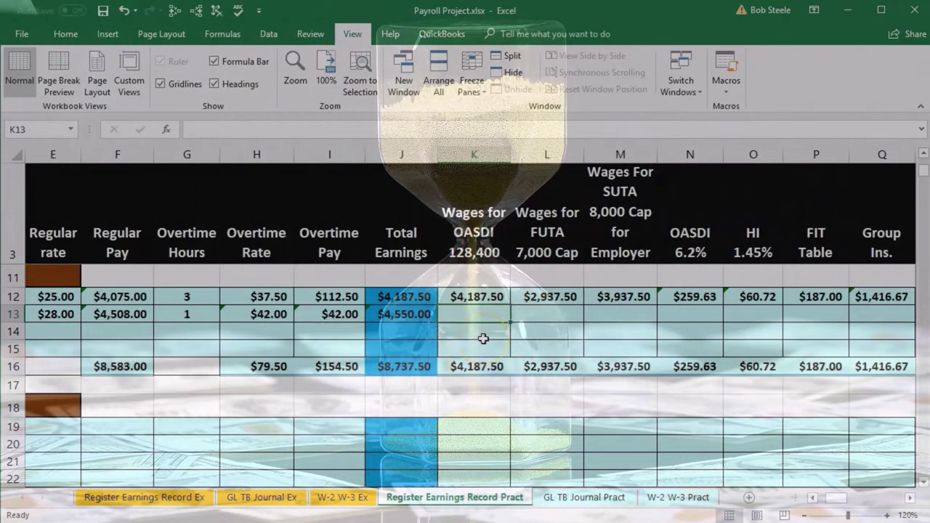
text(=)
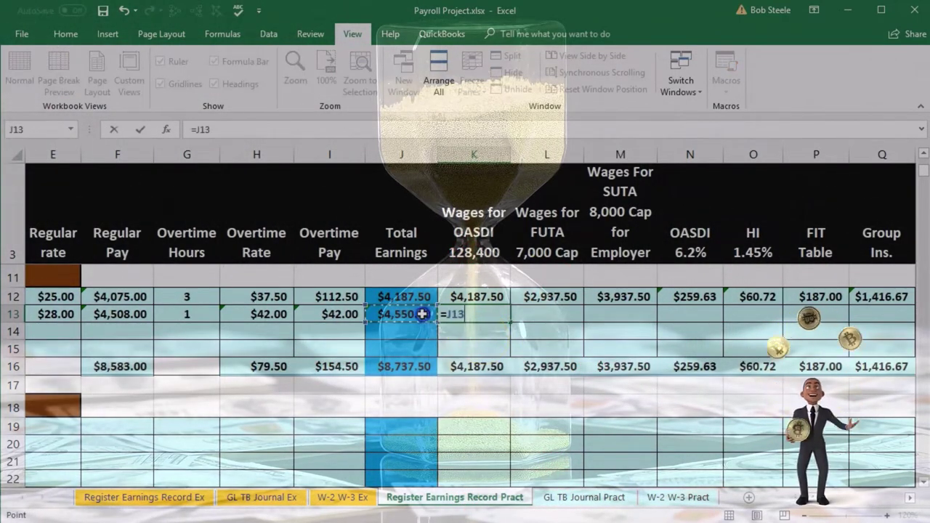
key(Tab)
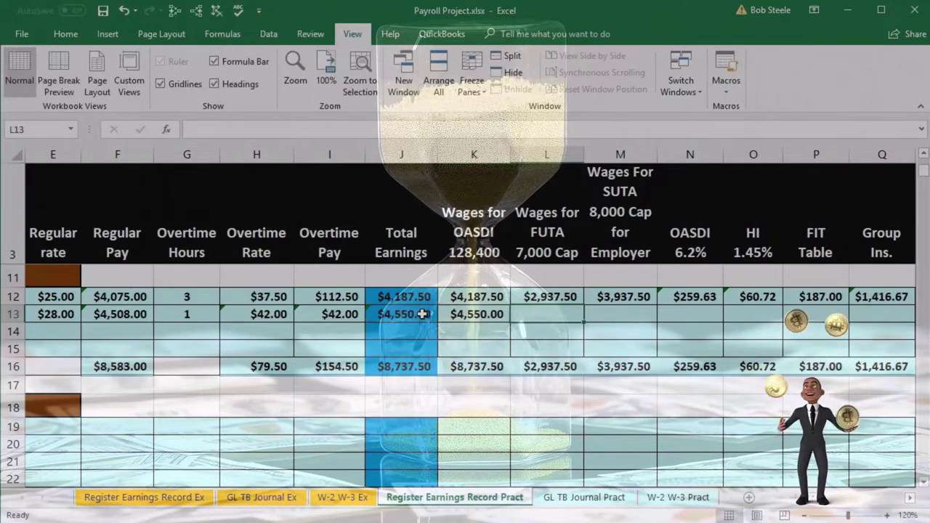
- Calculate the second employee's remaining September FUTA wages in L13 with =7000-L6
click(910, 499)
click(910, 499)
click(910, 498)
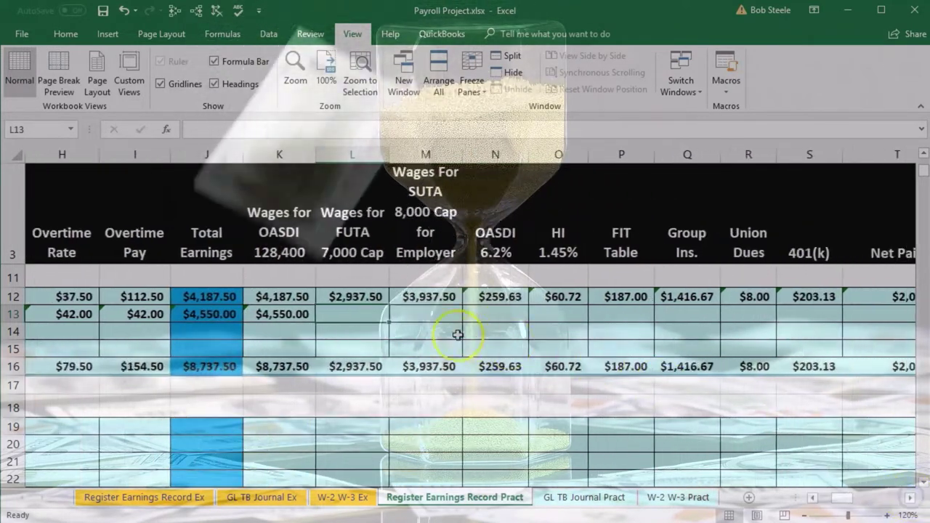
scroll(351, 309, up, 2)
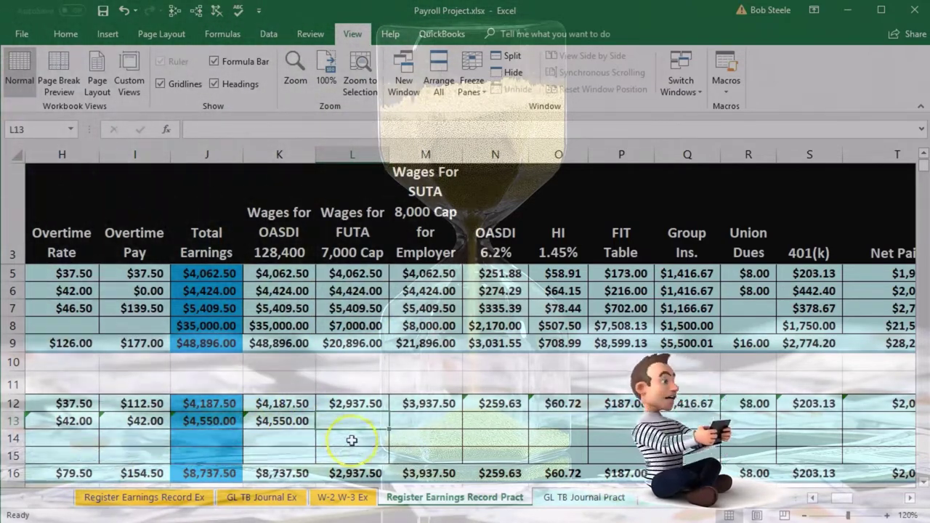
text(=)
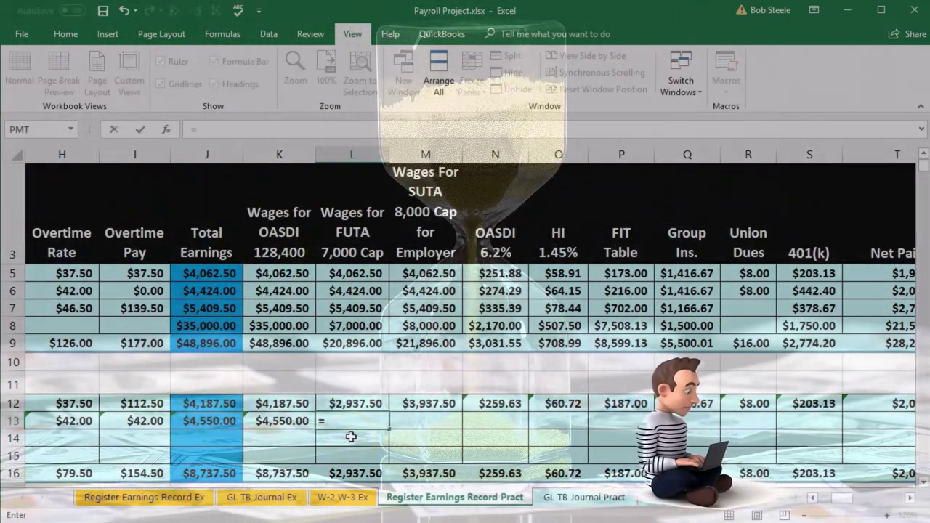
text(7000)
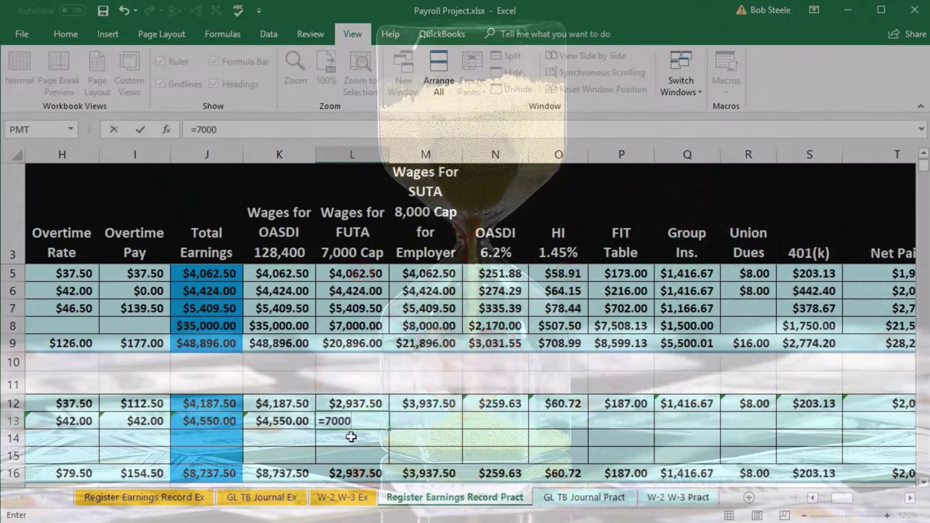
text(-)
click(361, 291)
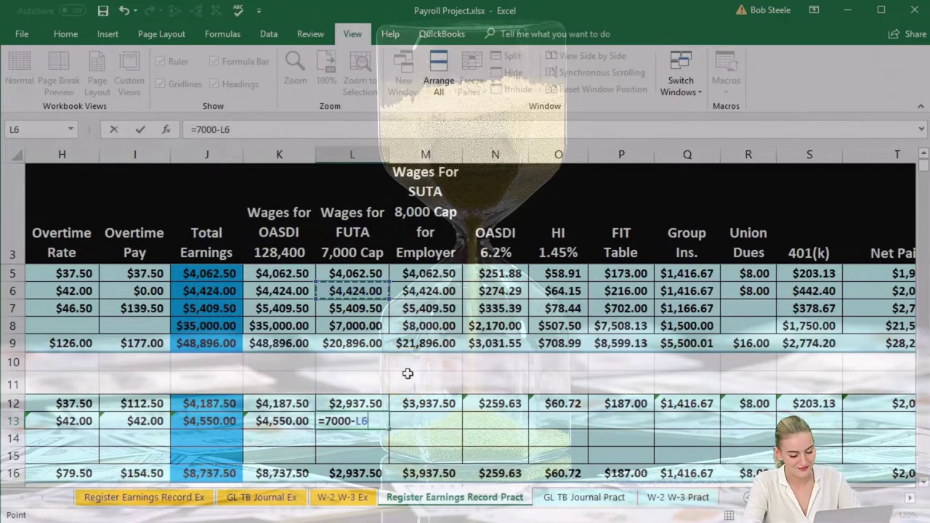
key(Tab)
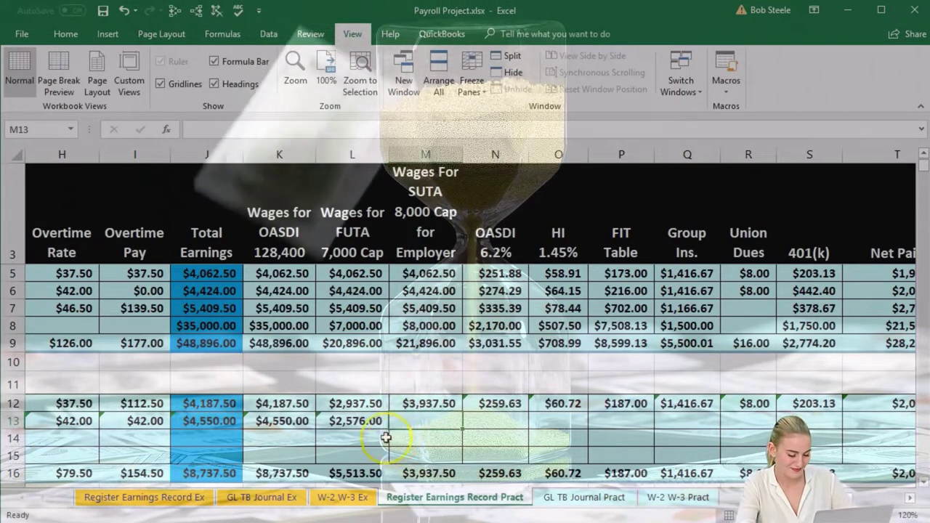
click(363, 422)
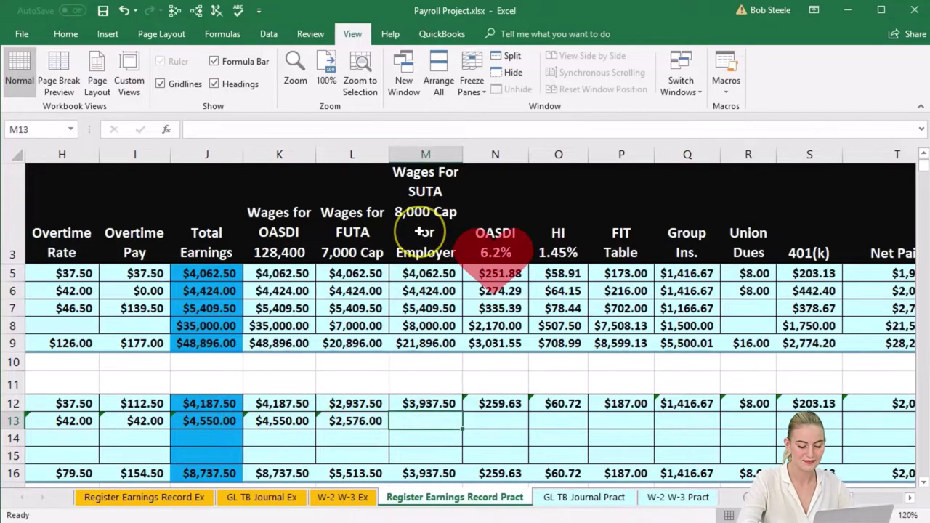
- Calculate the second employee's remaining September SUTA wages in M13 with =8000-M6 and check them together with M6 against the cap
text(=)
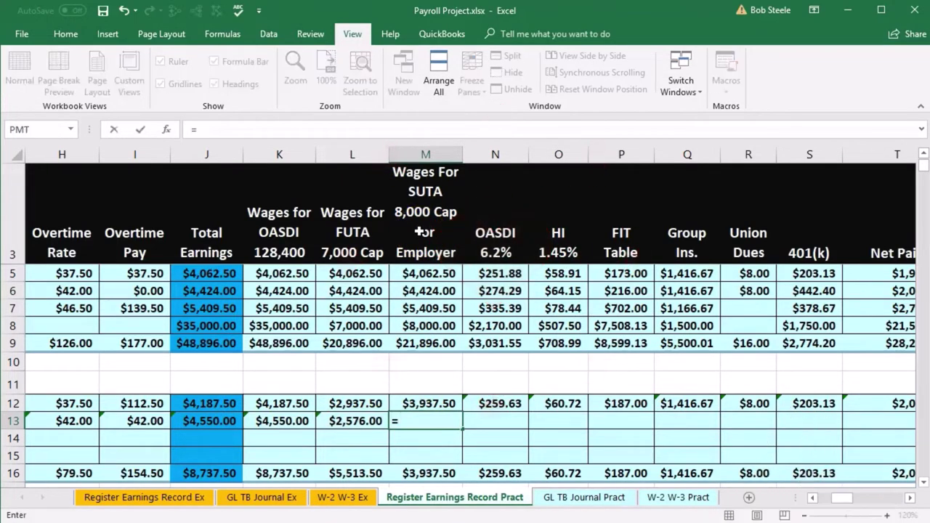
text(8000)
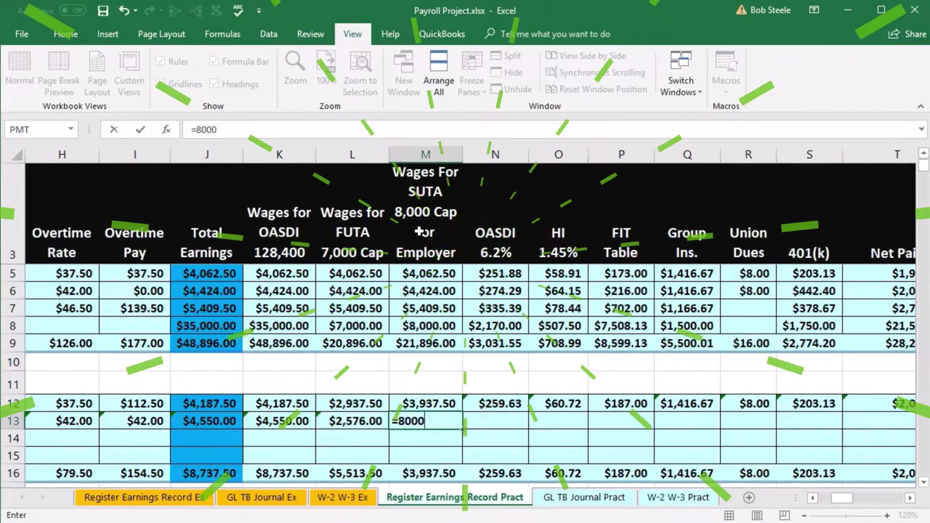
text(-)
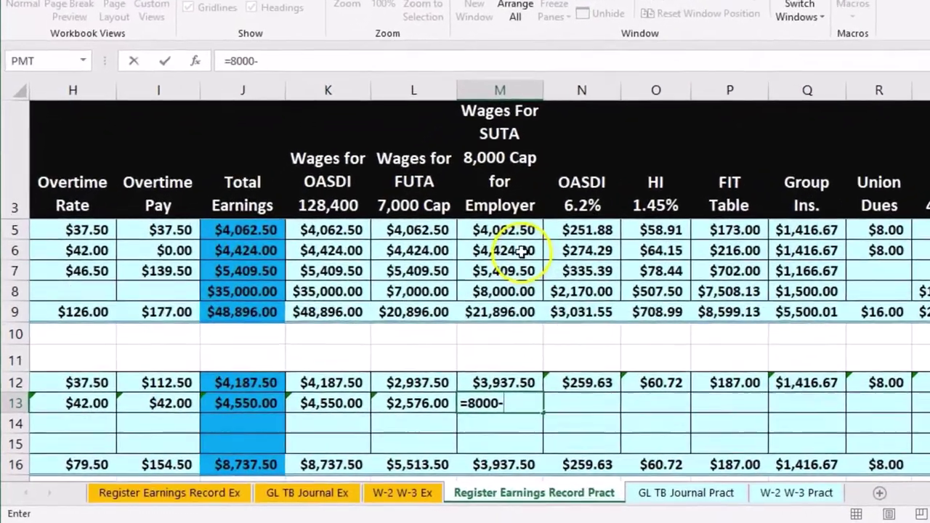
click(425, 291)
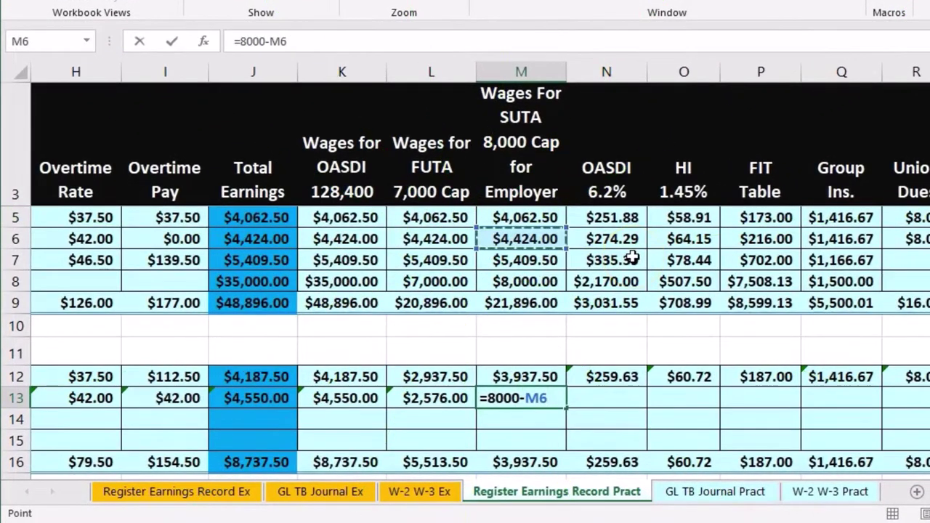
key(Tab)
click(541, 397)
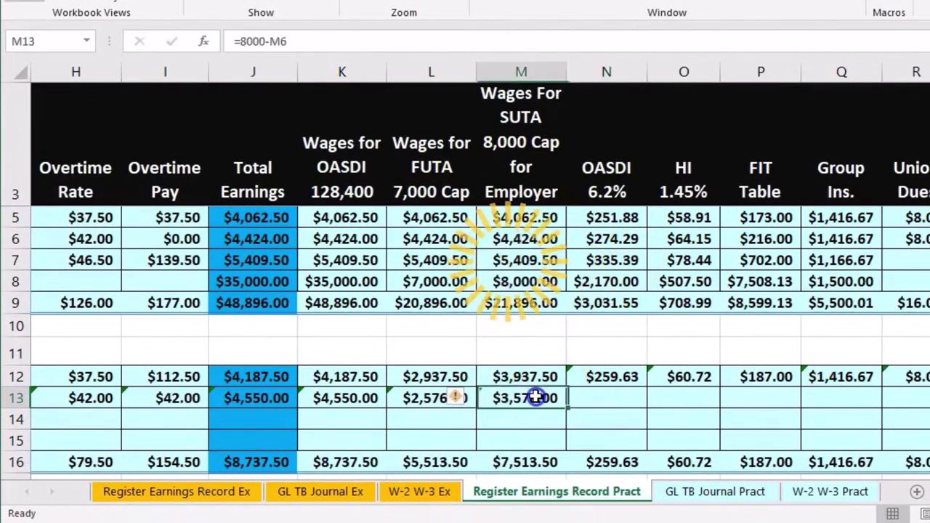
ctrl+click(527, 244)
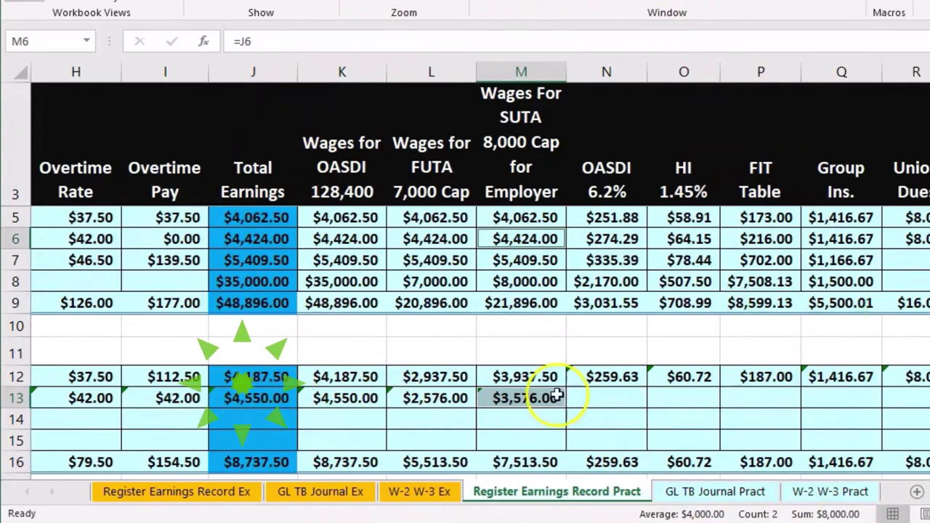
- Calculate the second employee's September OASDI tax in N13 with =K13*.062
click(637, 393)
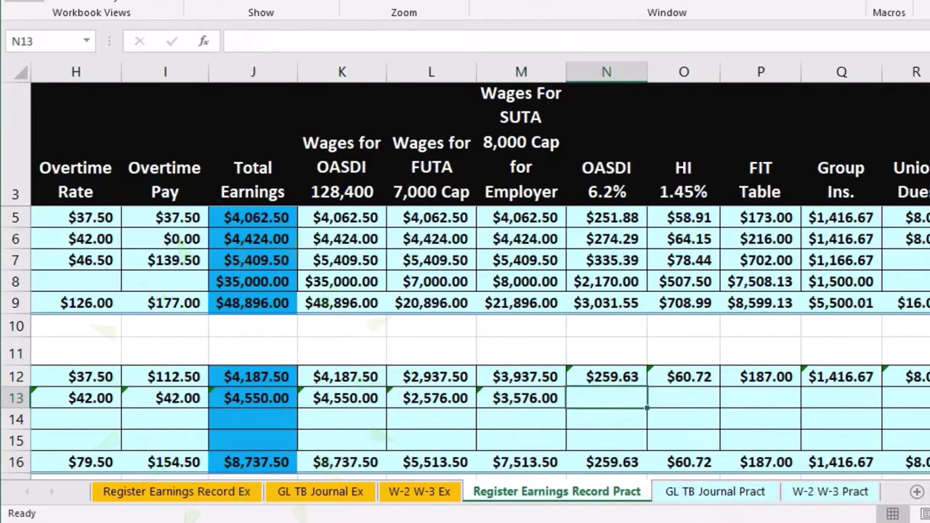
scroll(924, 486, down, 2)
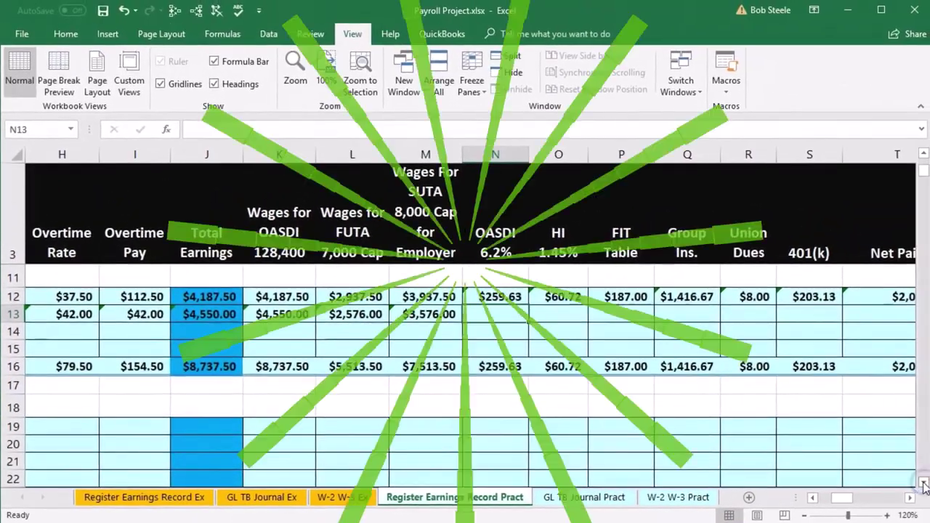
click(924, 485)
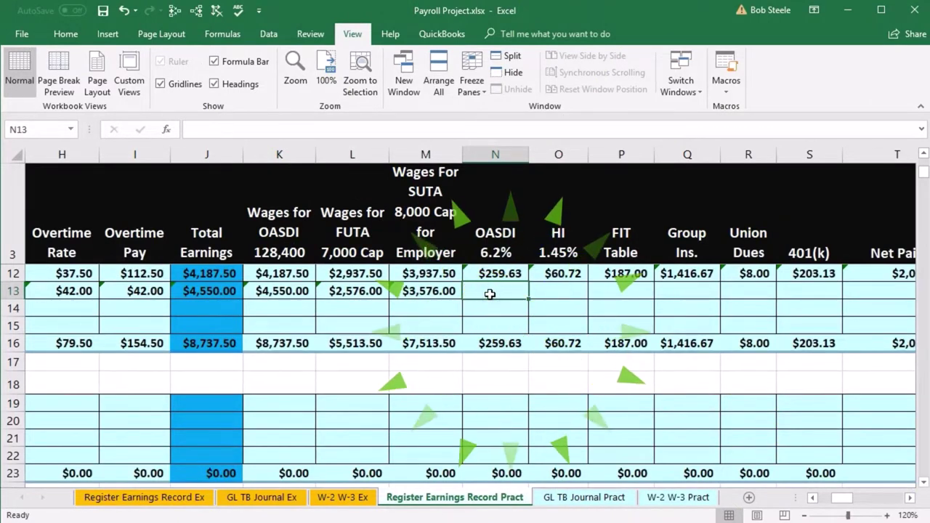
text(=)
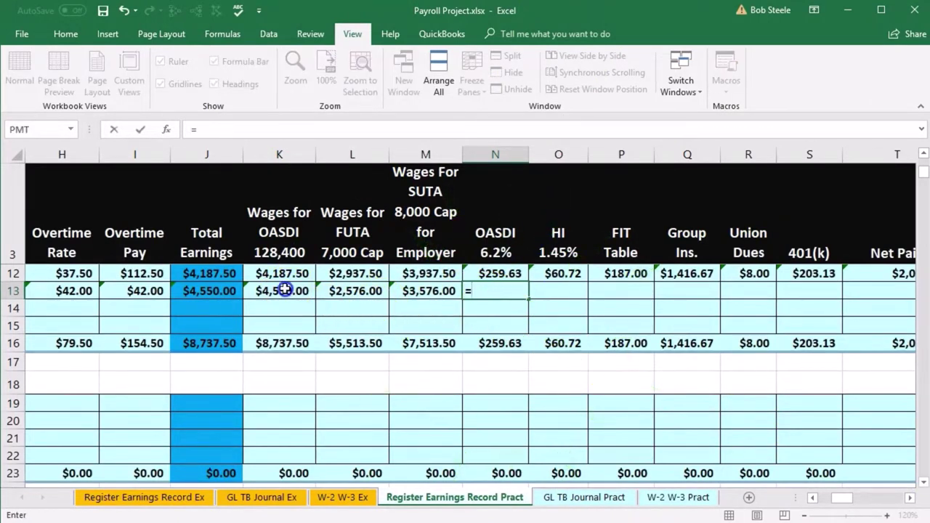
text(K13*.0)
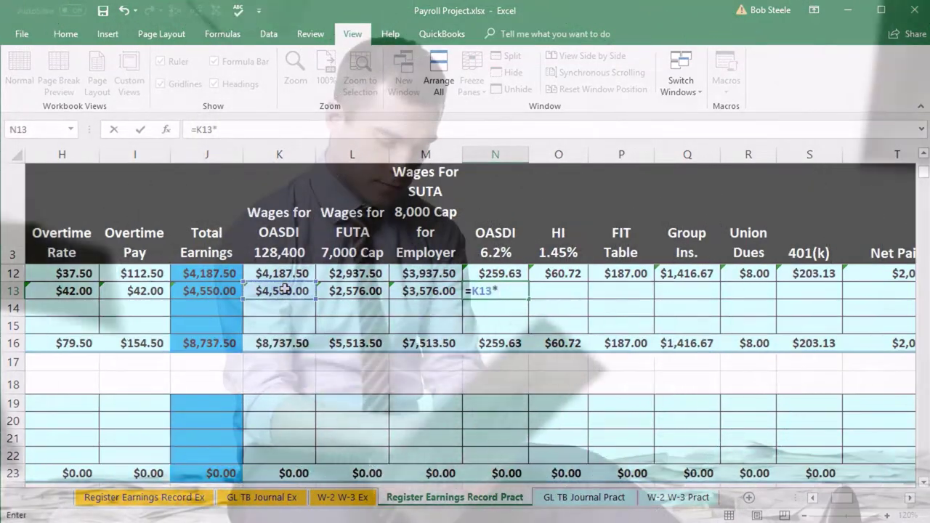
text(62)
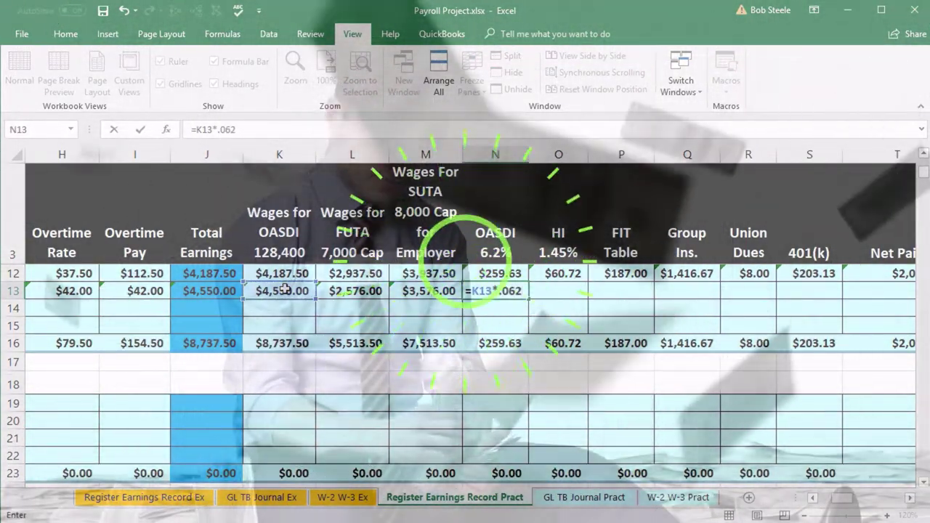
key(Tab)
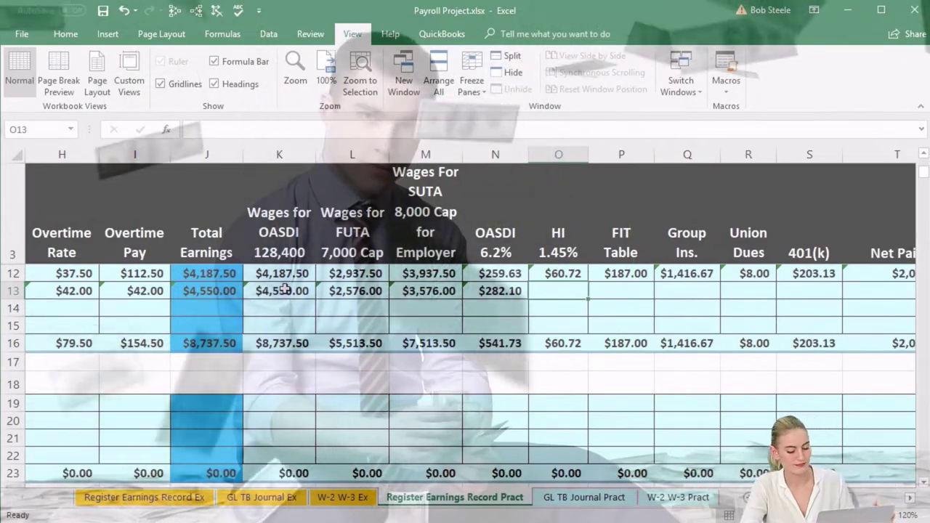
- Calculate the second employee's September HI tax in O13 with =J13*.0145
text(=)
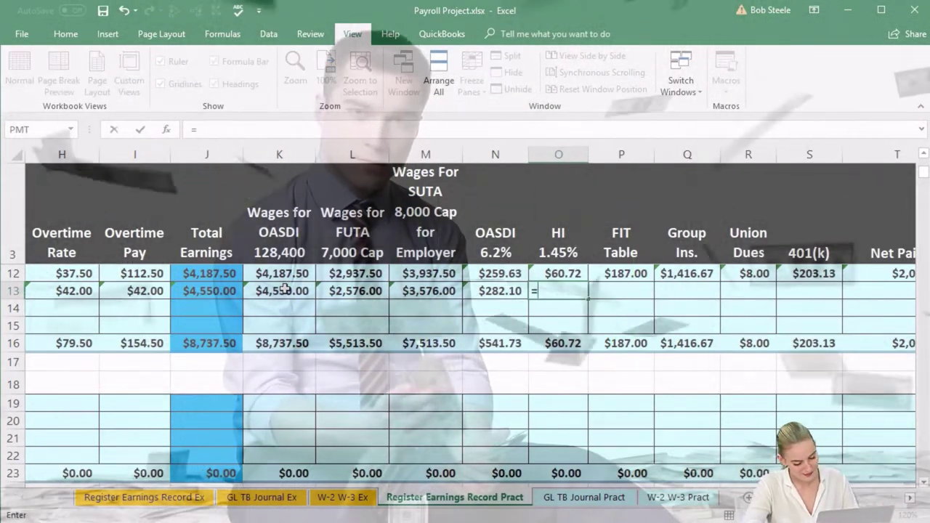
click(218, 290)
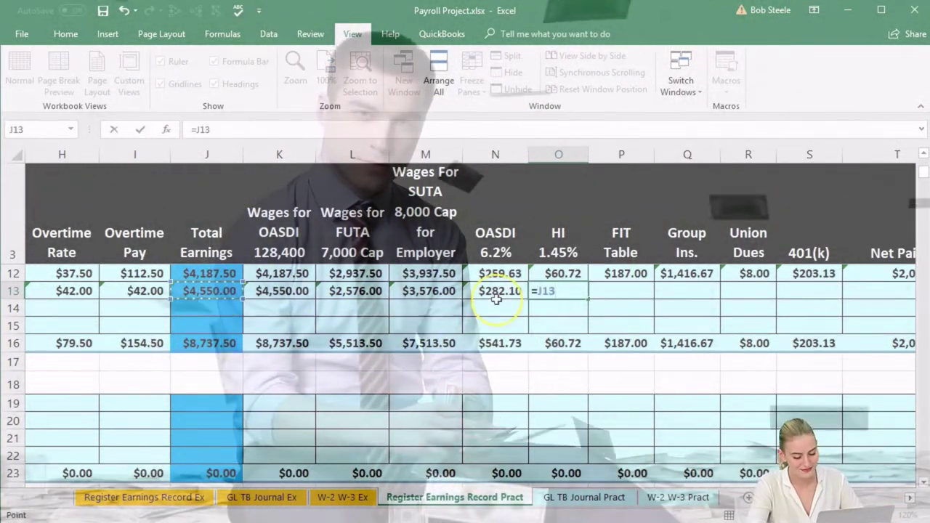
text(*.0145)
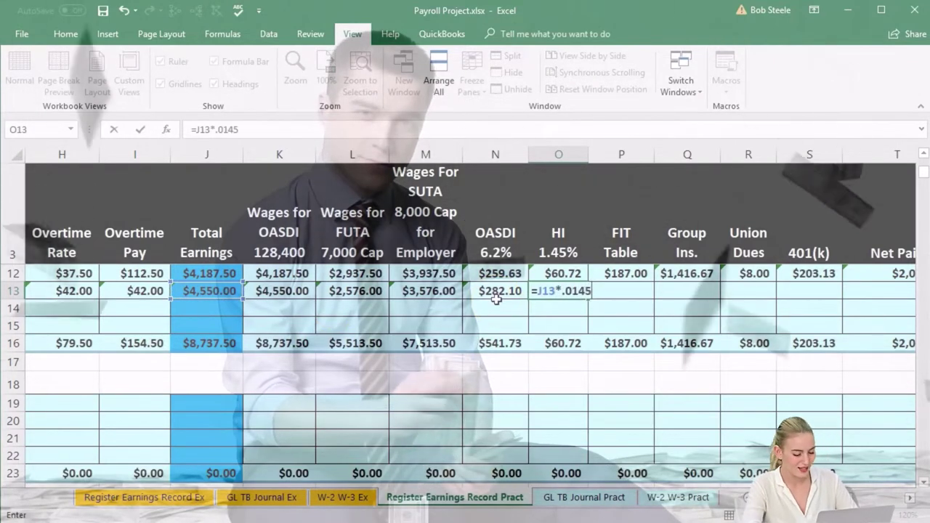
key(Tab)
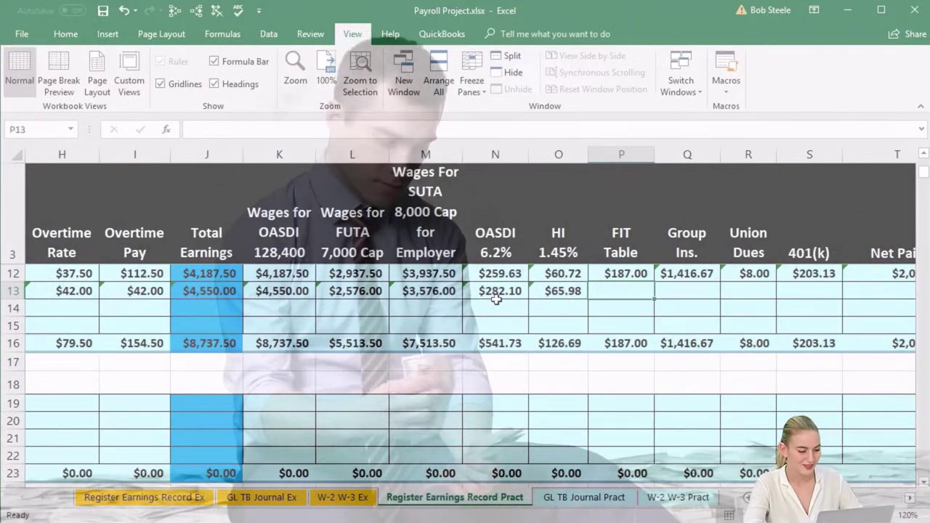
- Check the second employee's filing status and allowances, then find the matching withholding in the married monthly table of Circle E.pdf in Adobe Acrobat
key(ctrl+Left)
key(ctrl+Left)
key(ctrl+Left)
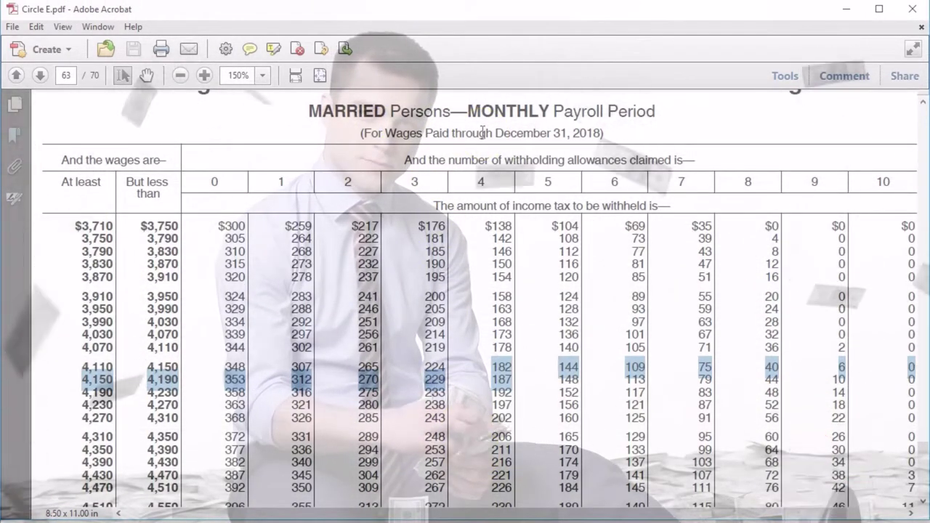
scroll(116, 436, down, 1)
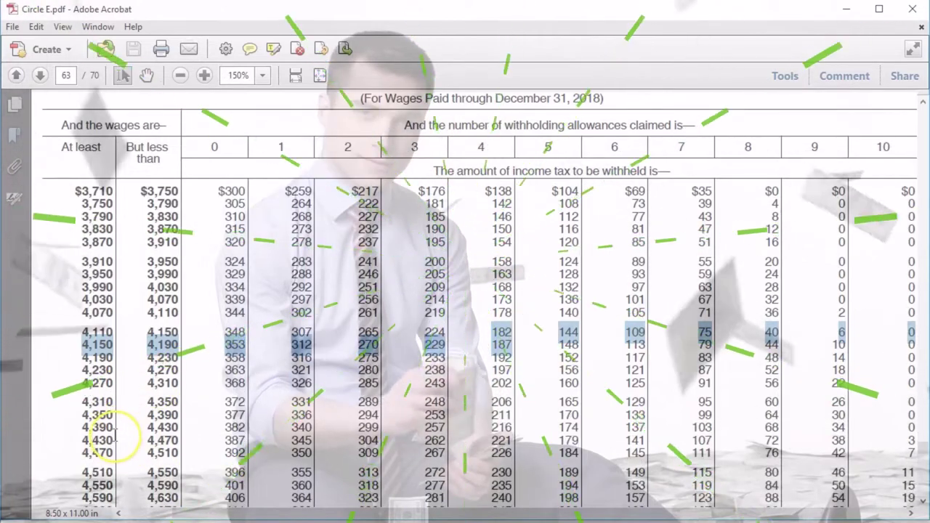
scroll(109, 458, down, 1)
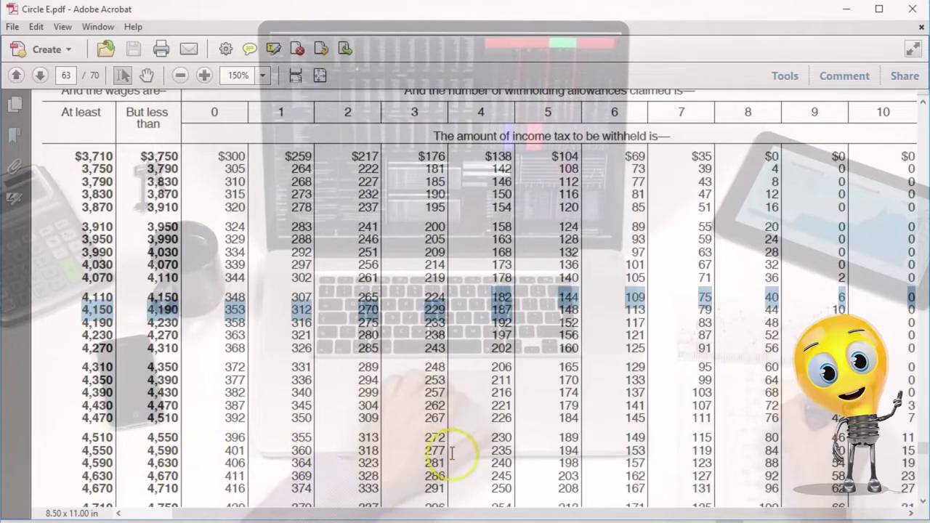
click(498, 448)
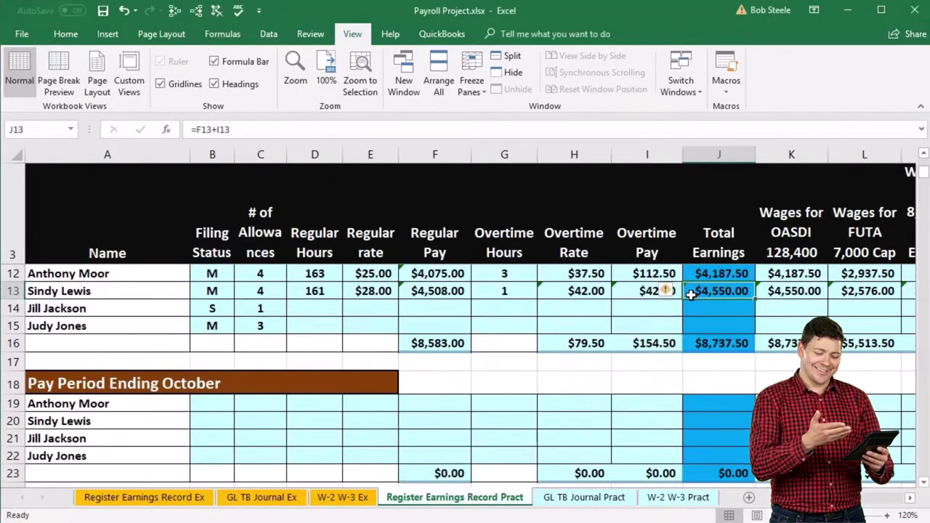
- Return to the payroll workbook in Excel and enter 235 as the second employee's federal income tax in P13
key(Right)
key(Right)
key(Right)
key(Right)
key(Right)
key(Right)
key(Right)
key(Right)
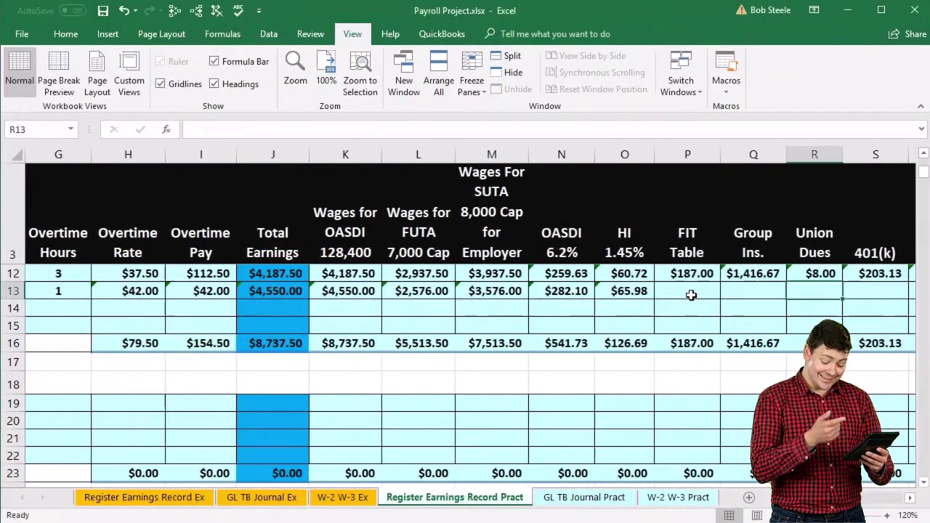
text(235)
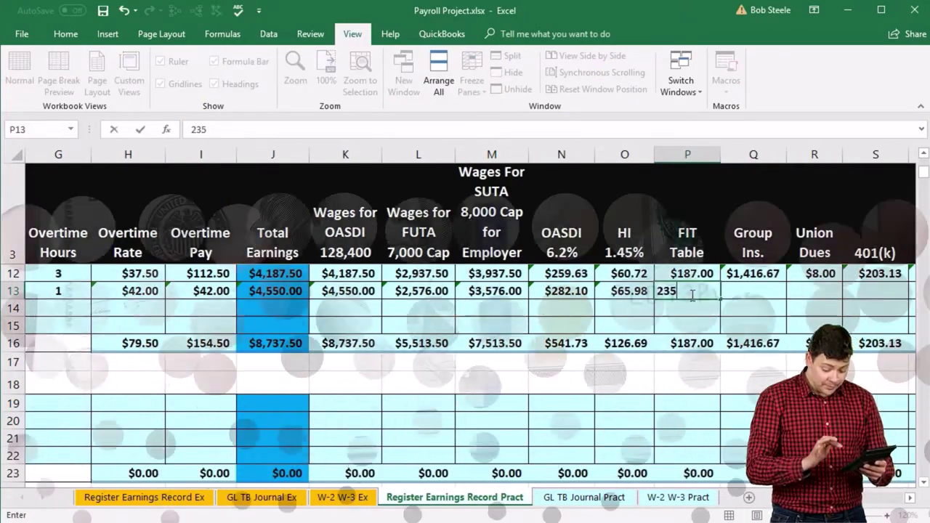
key(Right)
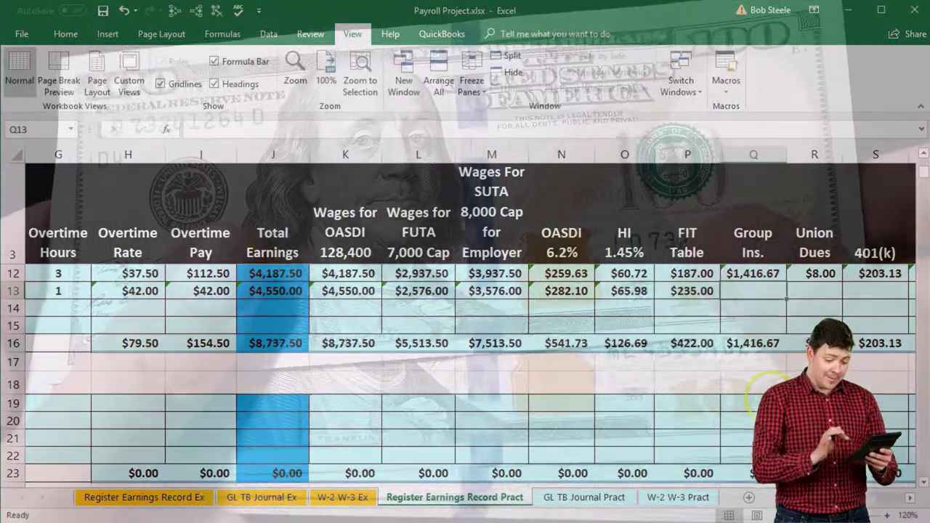
- Carry the second employee's prior-period group insurance, union dues and 401(k) amounts into Q13, R13 and S13
scroll(464, 363, up, 3)
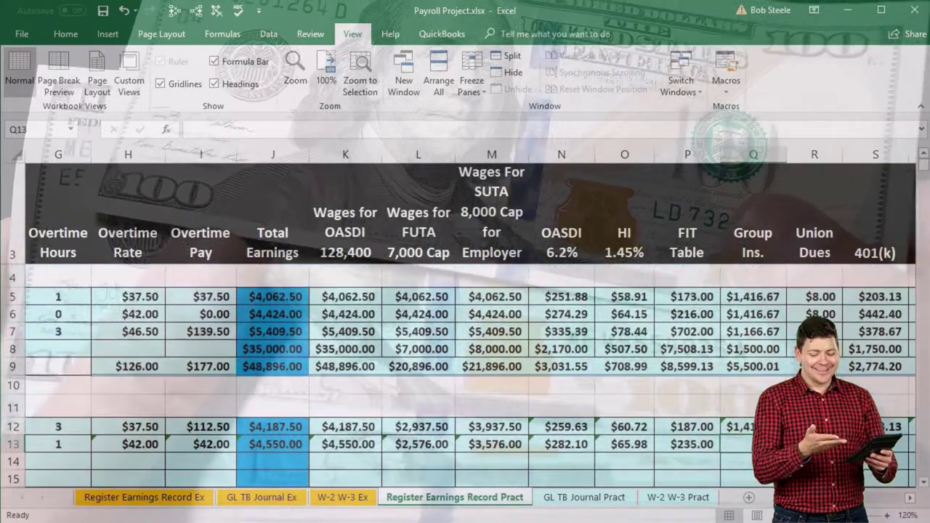
text(=)
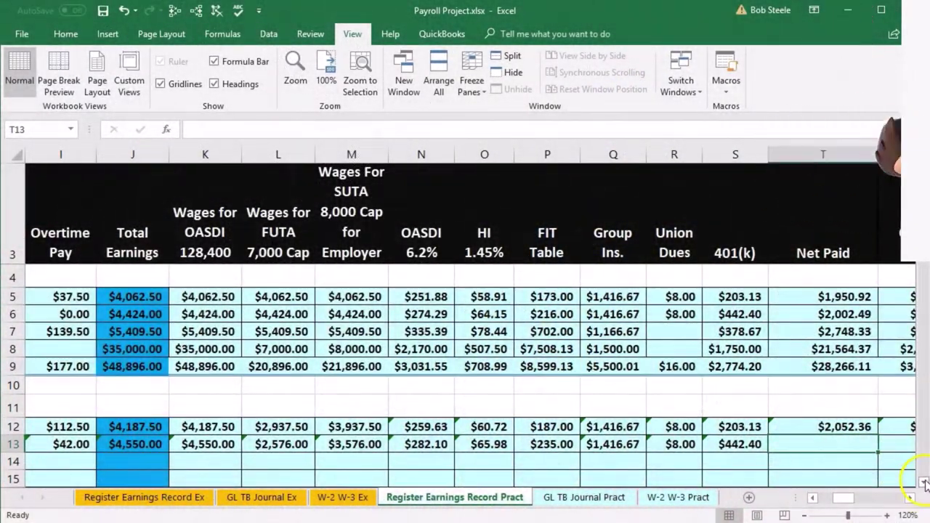
- Build the second employee's net pay formula in T13, subtracting a SUM of the deductions starting at N13 from total earnings in J13
click(923, 482)
click(923, 481)
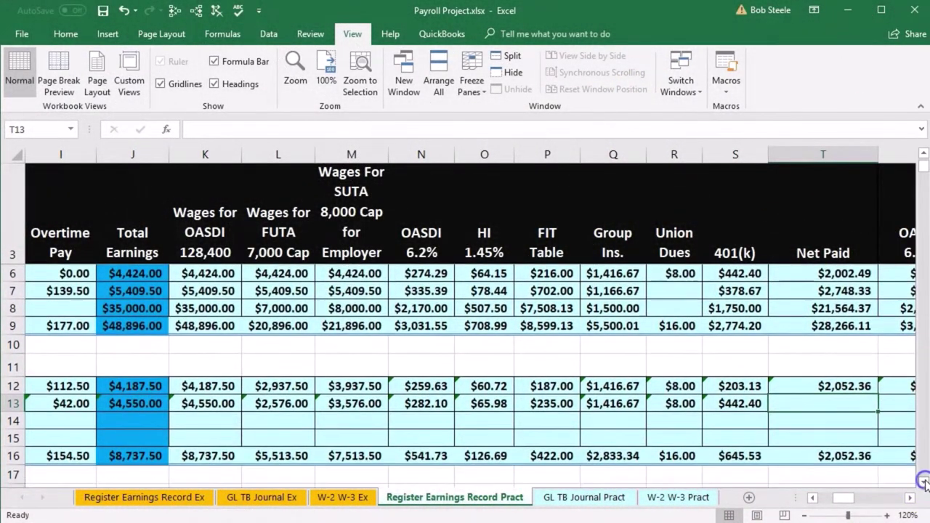
click(923, 481)
click(923, 482)
click(923, 481)
click(923, 482)
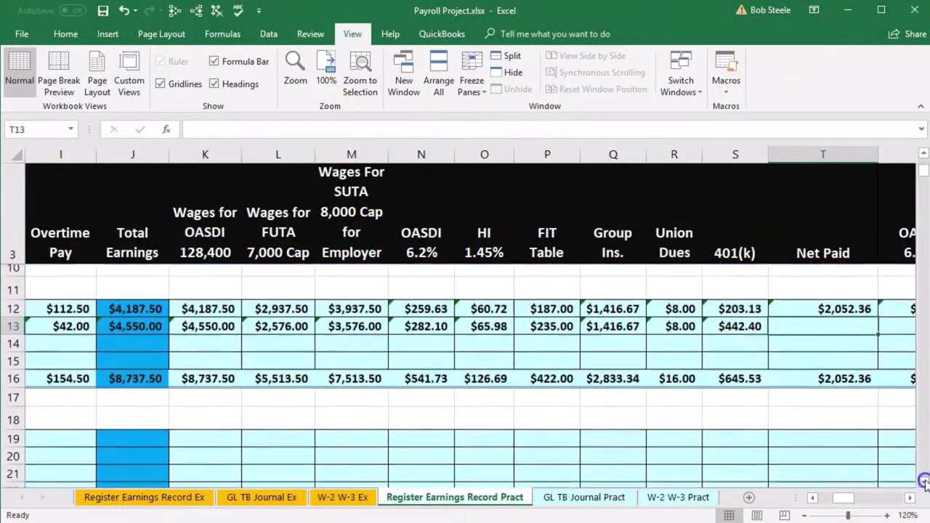
click(923, 482)
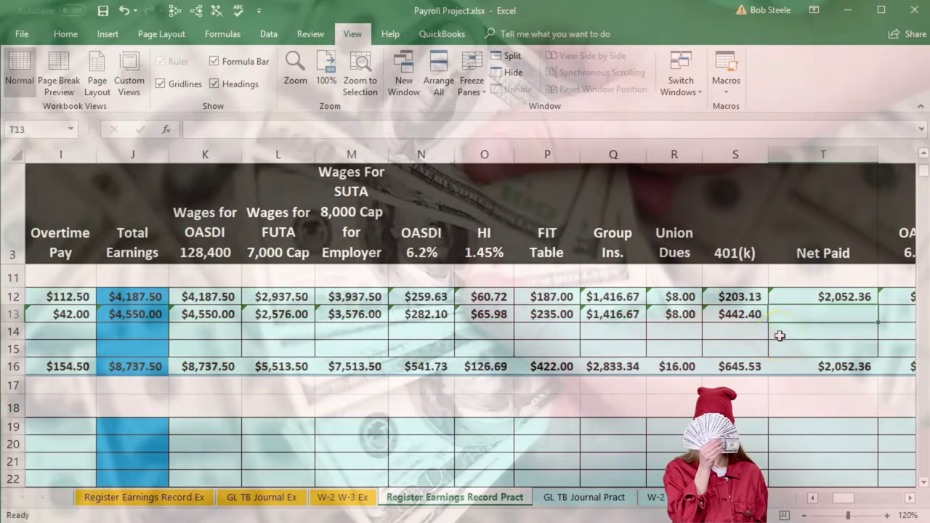
text(=)
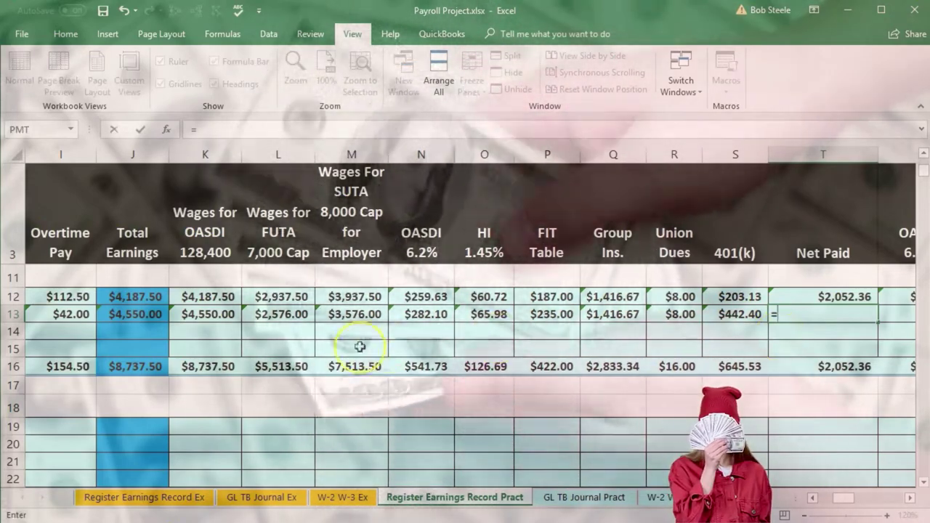
click(142, 315)
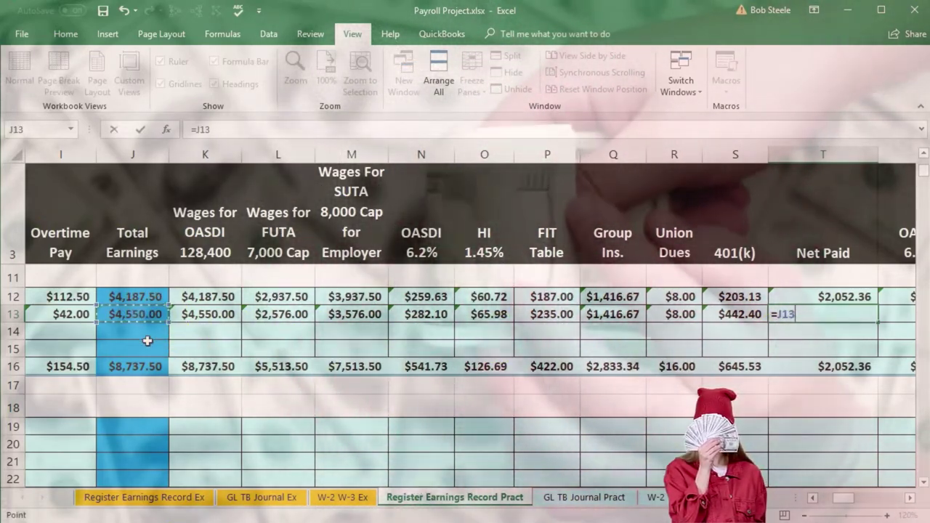
text(-sum)
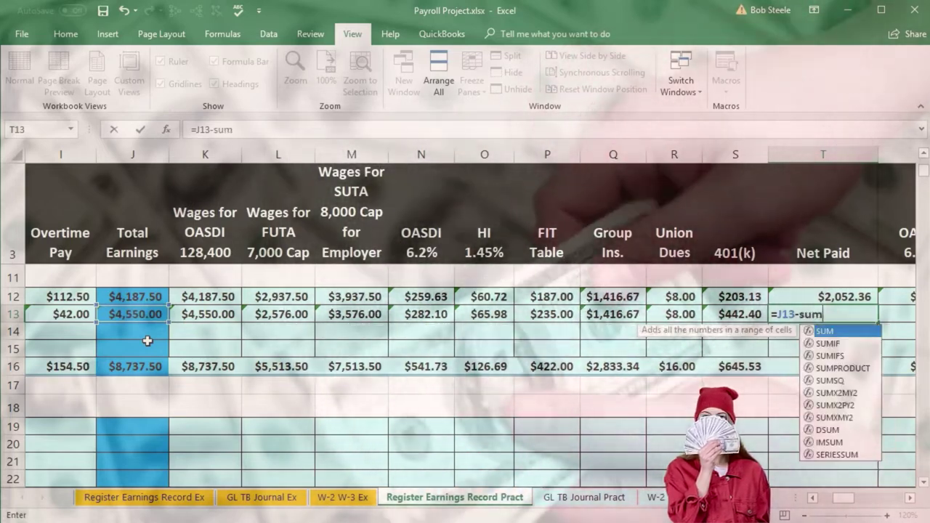
double_click(826, 334)
click(435, 316)
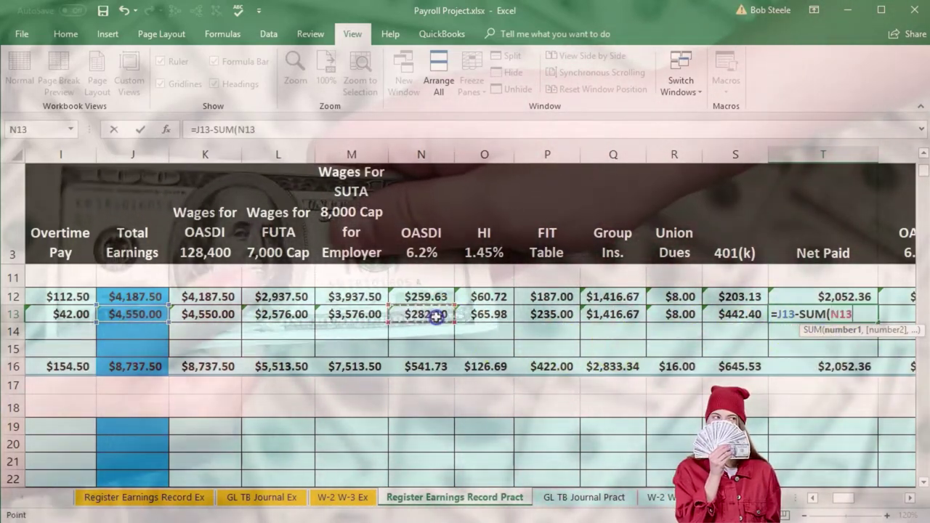
- Complete the Net Paid formula in T13 as =J13-SUM(N13:S13), accepting the proposed closing-parenthesis correction
drag(436, 315, 536, 323)
drag(645, 316, 728, 313)
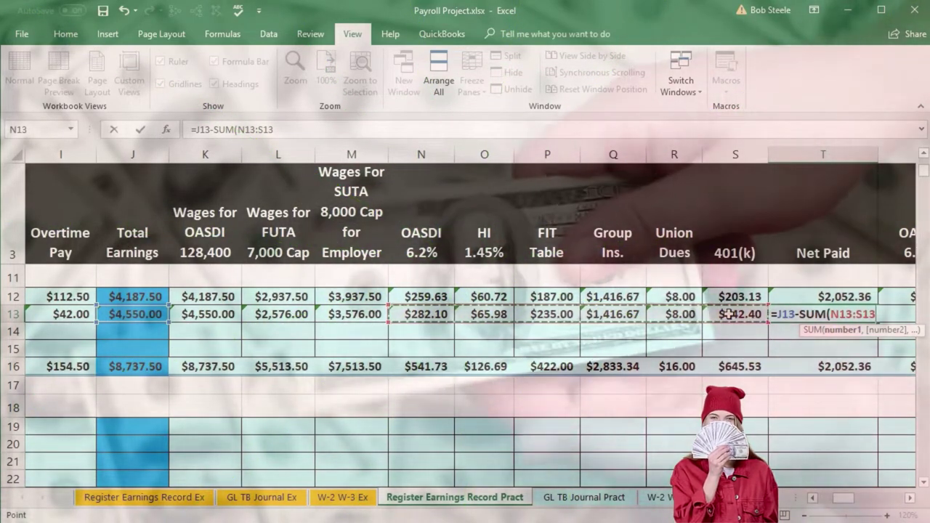
key(Return)
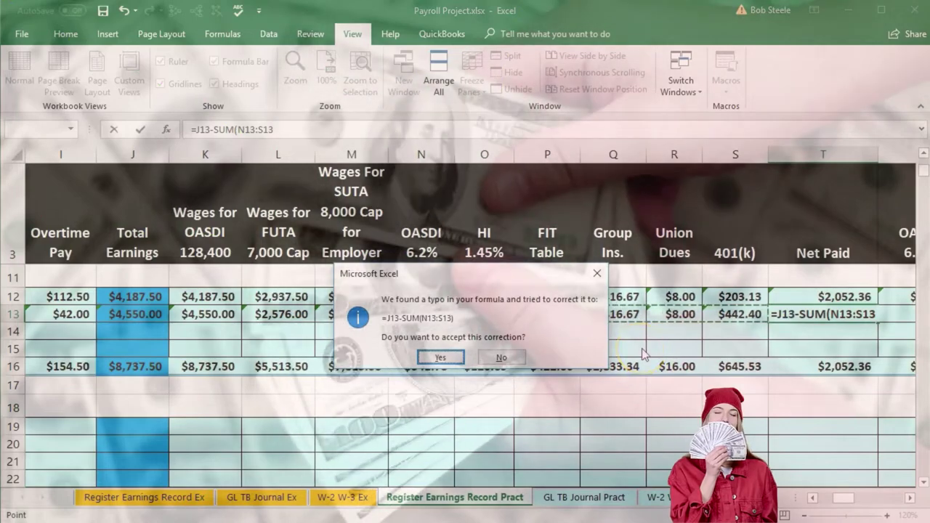
key(Return)
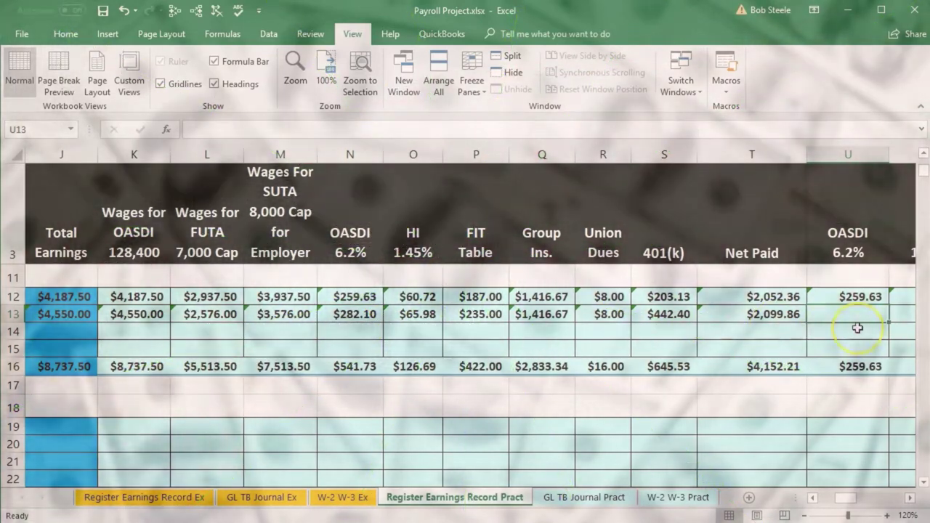
- Calculate the employer OASDI tax in U13 with the formula =K13*.062
text(=)
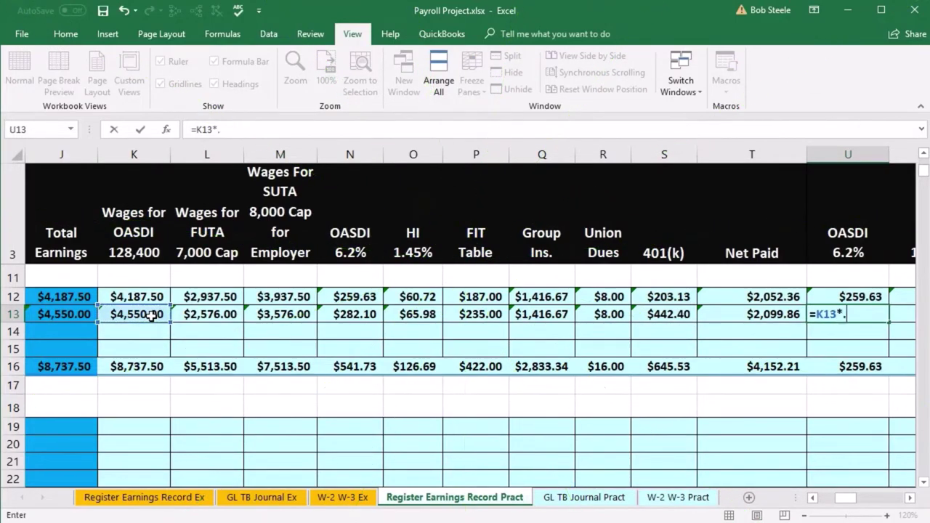
text(*.062)
key(Tab)
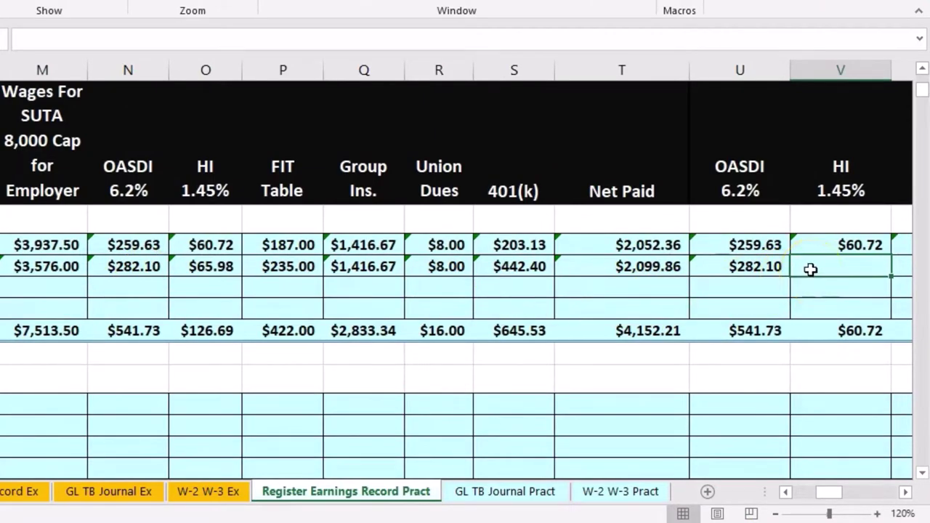
- Calculate the employer HI tax in V13 from total earnings with the formula =J13*.0145
text(=)
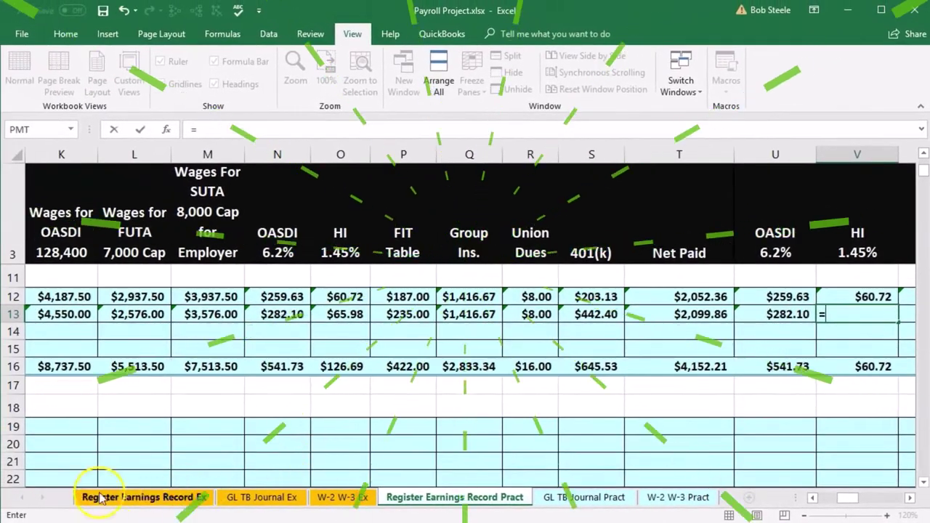
key(Left)
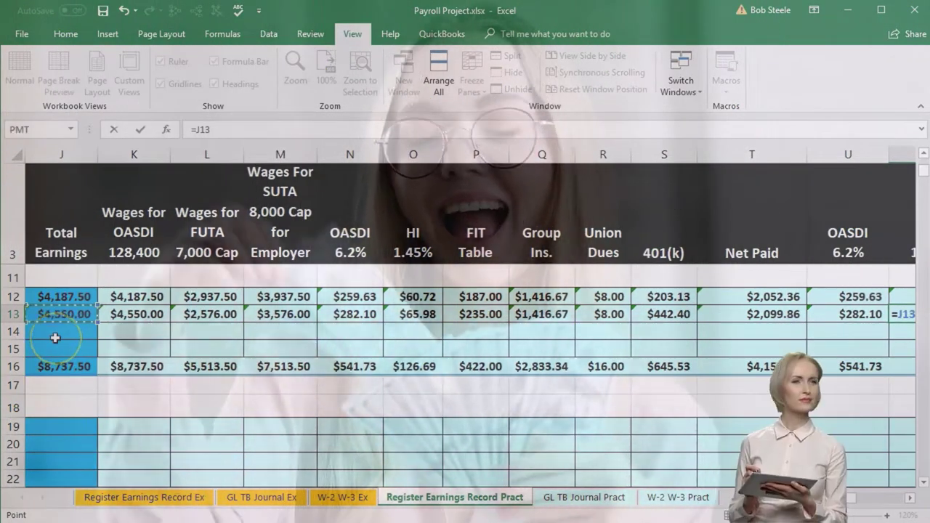
text(*)
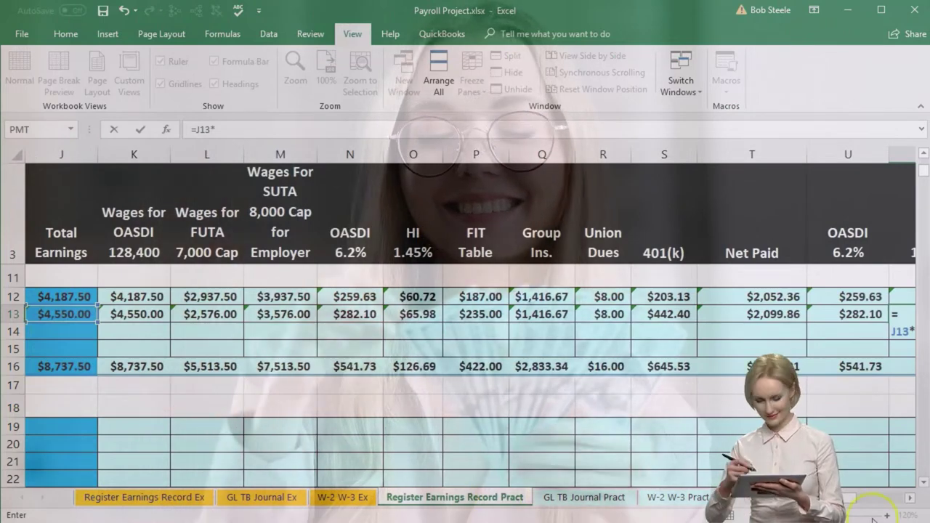
click(907, 498)
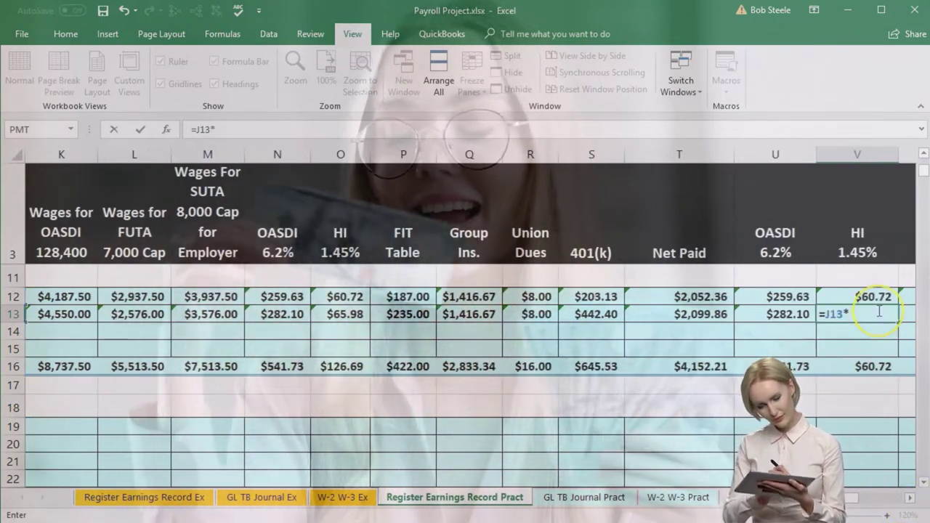
text(.0145)
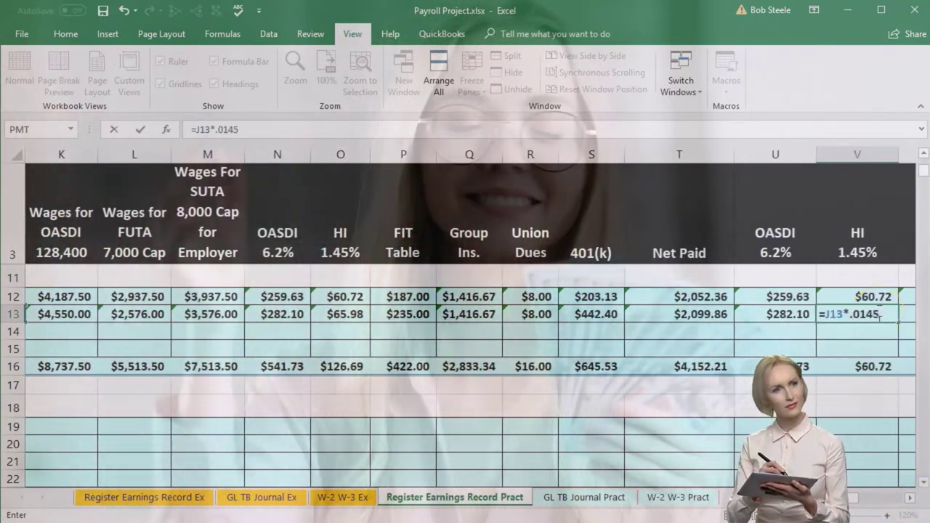
key(Tab)
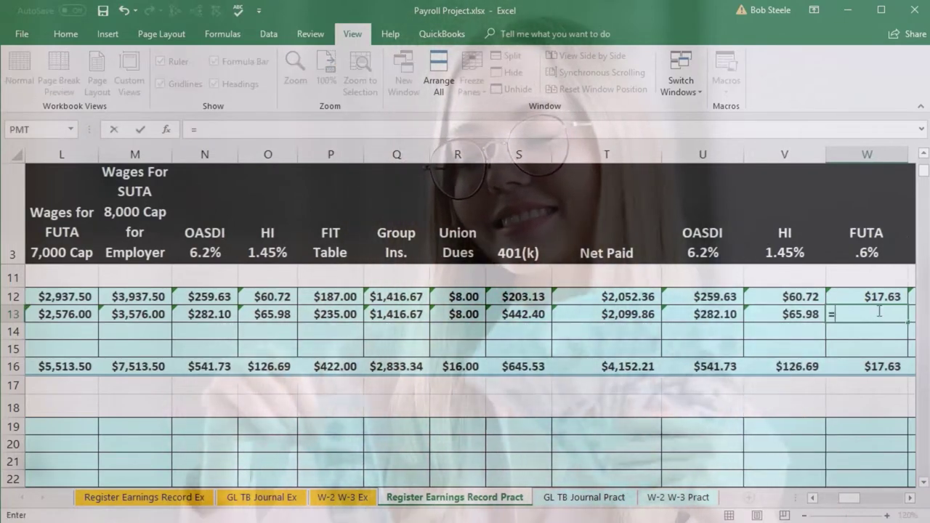
- Calculate the FUTA tax in W13 from the FUTA wages with the formula =L13*.006
text(=)
click(70, 315)
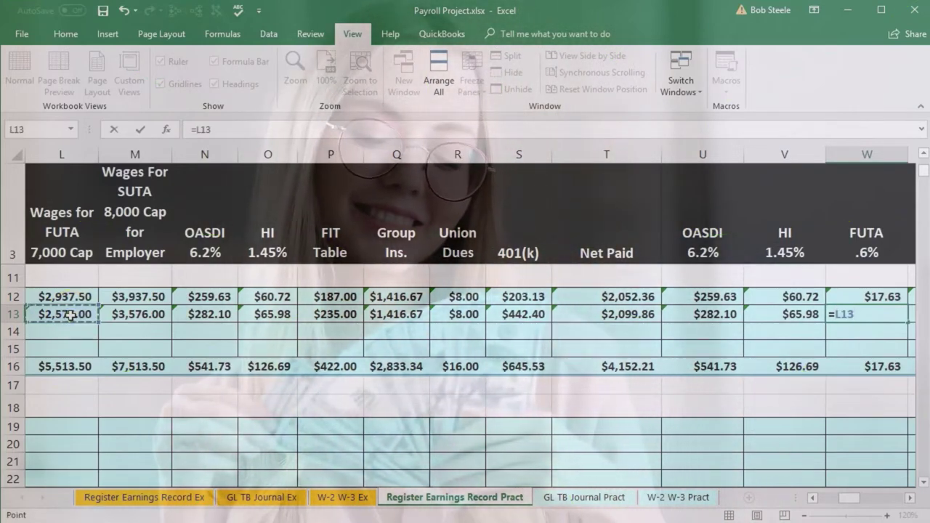
text(*.00)
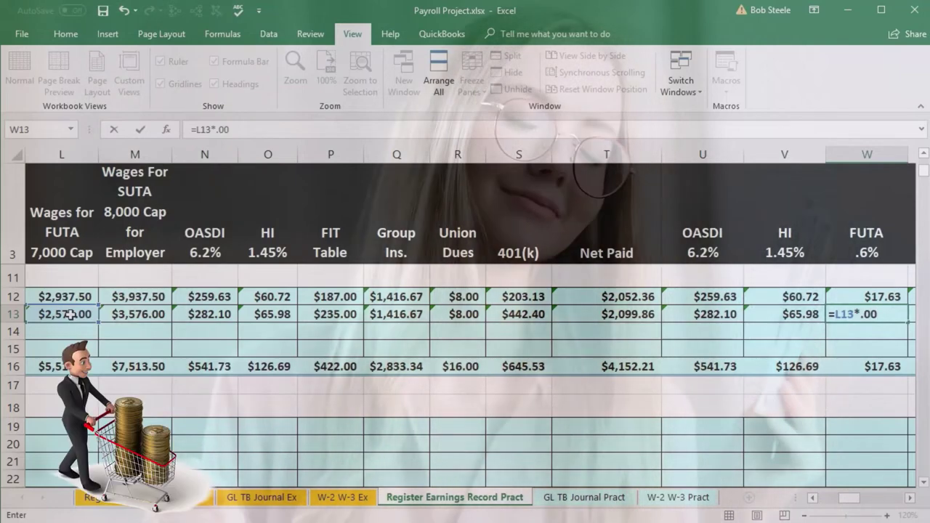
text(6)
key(ctrl+Return)
key(Tab)
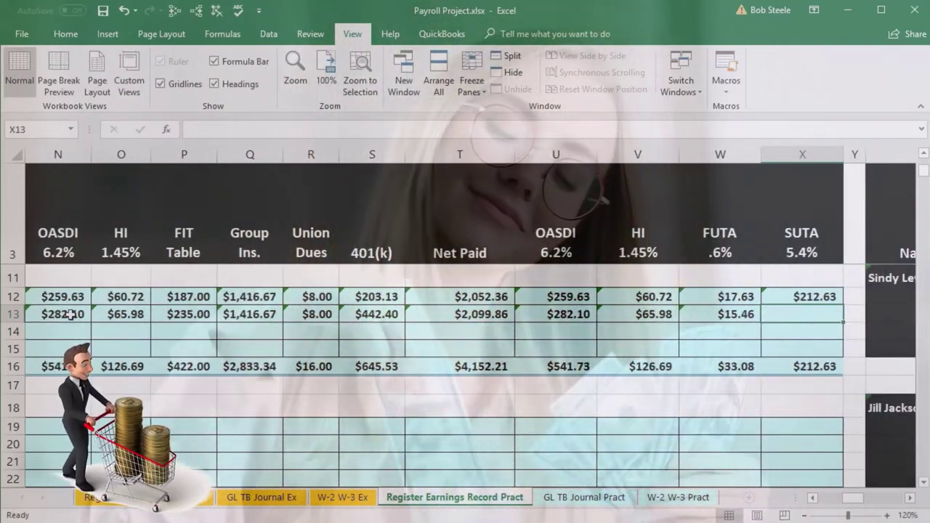
- Calculate the SUTA tax in X13 from the capped SUTA wages with the formula =M13*0.054
text(=)
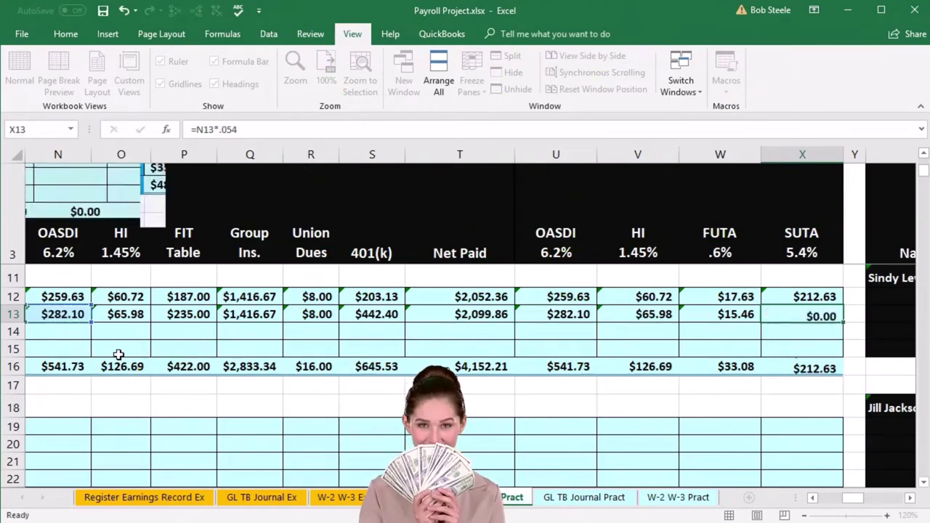
key(Return)
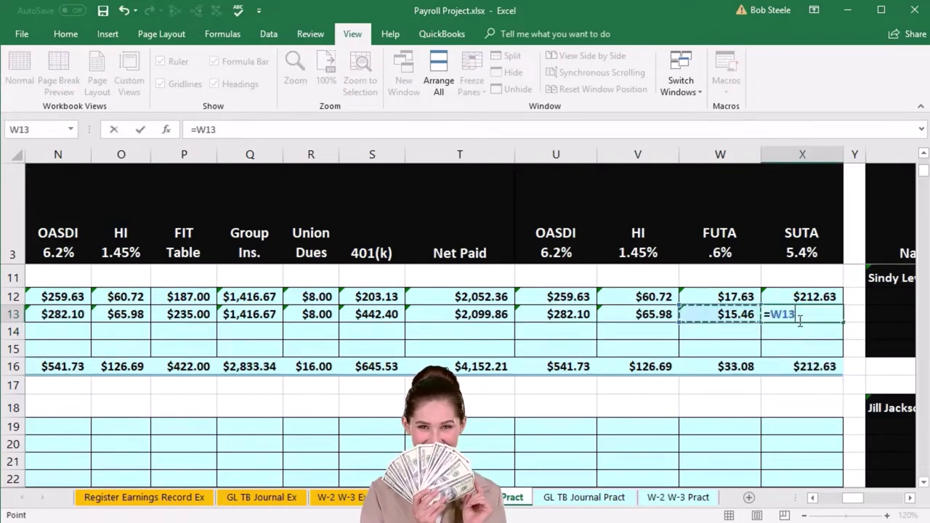
key(Left)
key(Left)
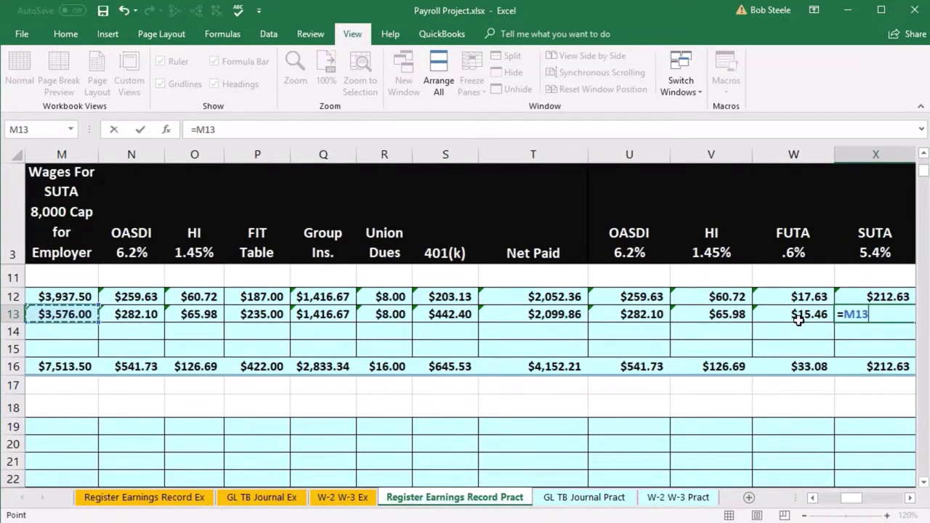
text(*)
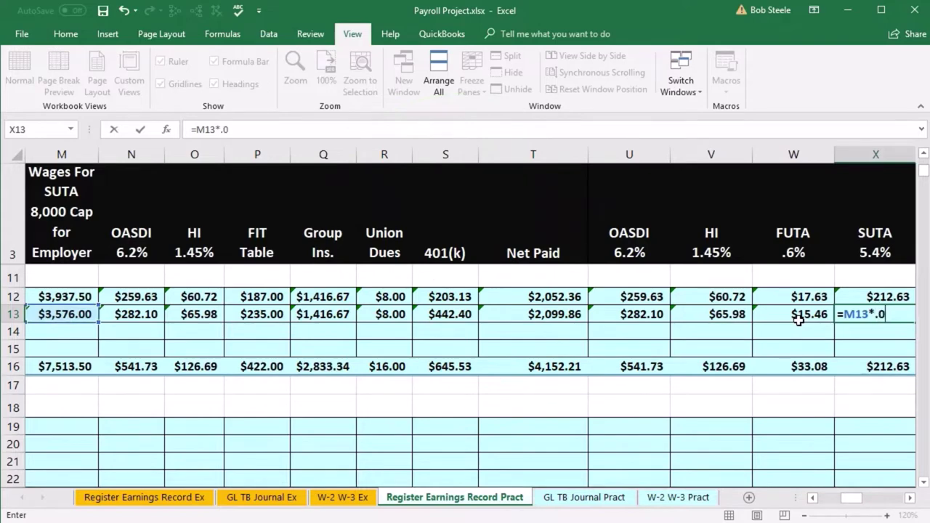
key(Return)
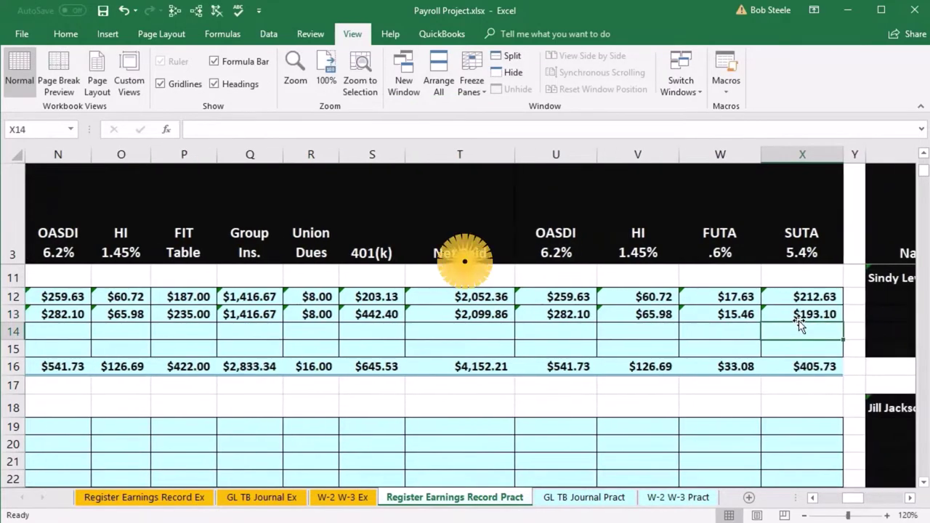
click(796, 318)
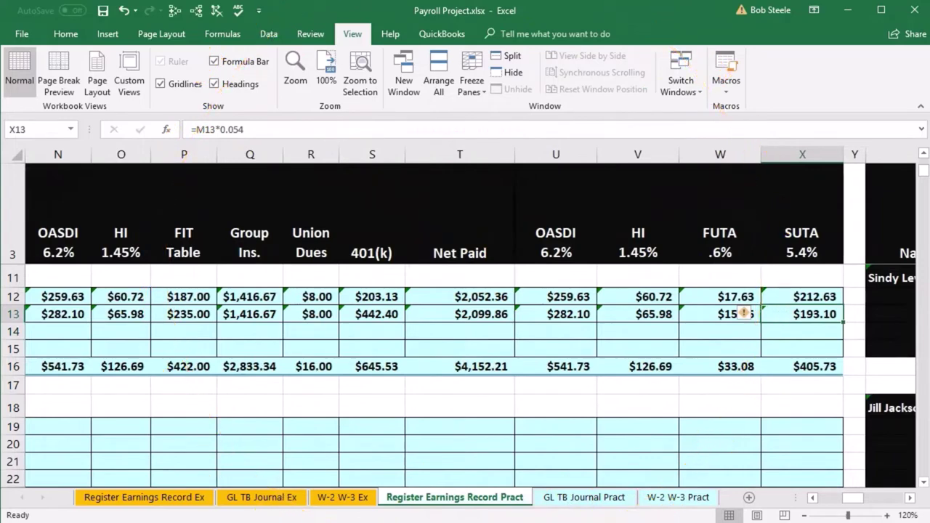
- Enter 140 regular hours in D14 and a regular rate of 31 in E14 for the third employee in September
key(Down)
key(Left)
key(Left)
key(Left)
key(Left)
key(Left)
key(Left)
key(Left)
key(Left)
key(Left)
key(Left)
key(Left)
key(Left)
key(Left)
key(Left)
key(Left)
key(Left)
key(Left)
key(Left)
key(Left)
key(Left)
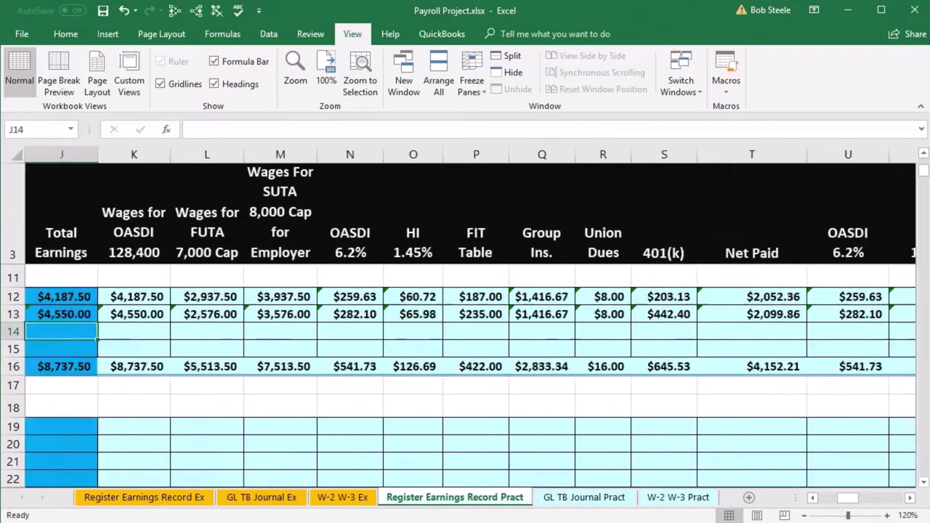
key(Right)
key(Right)
key(Right)
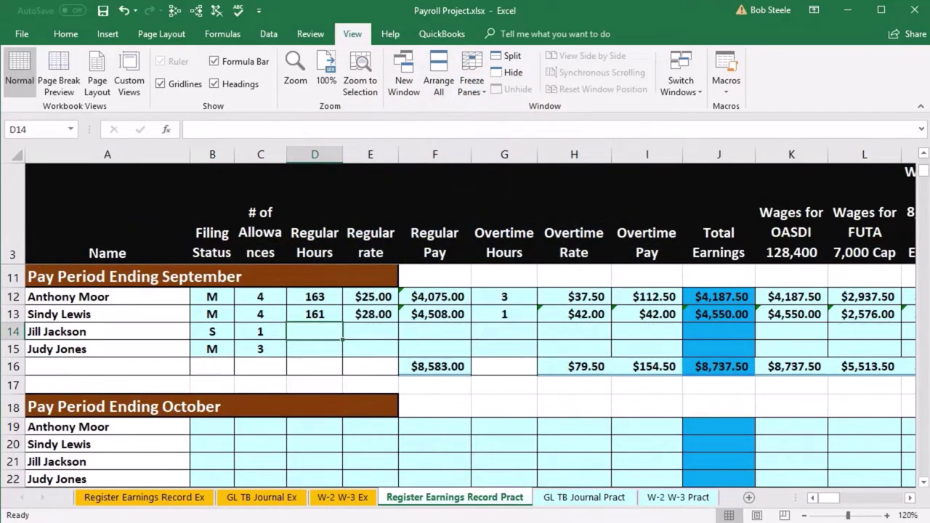
text(140)
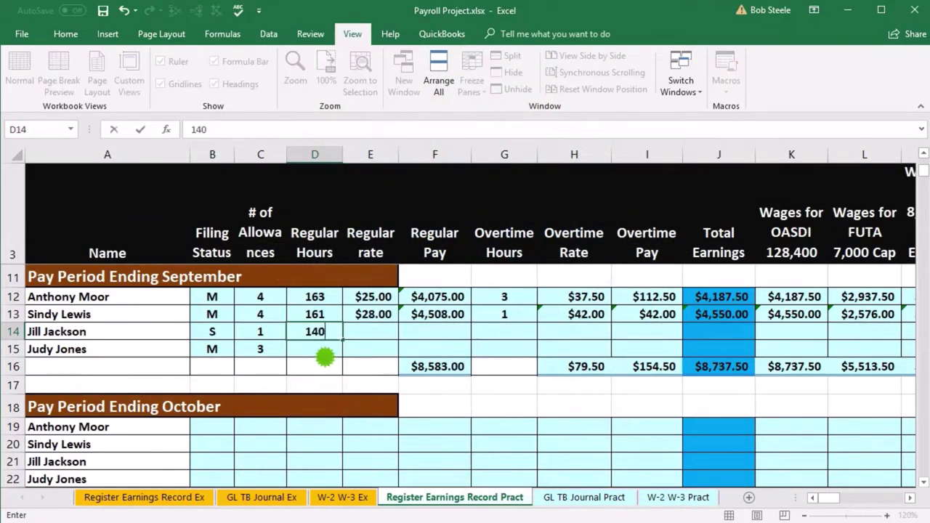
key(Tab)
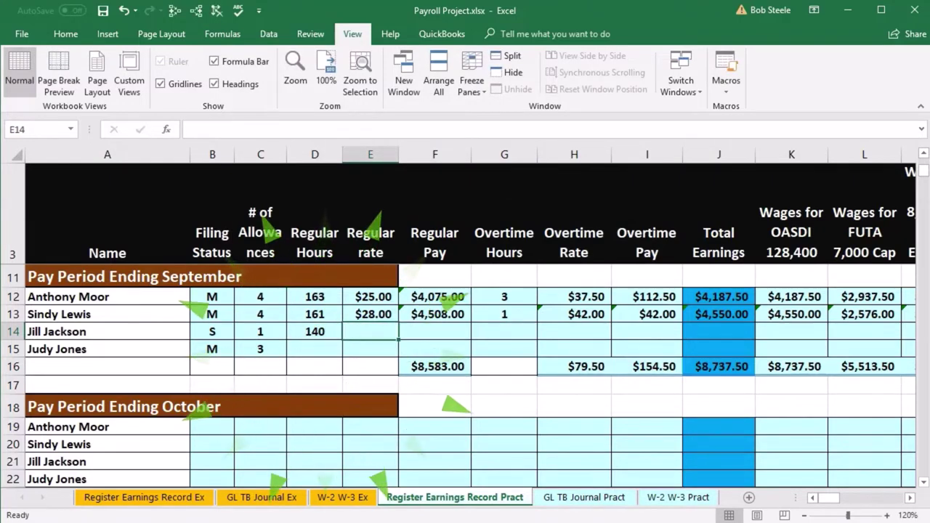
text(31)
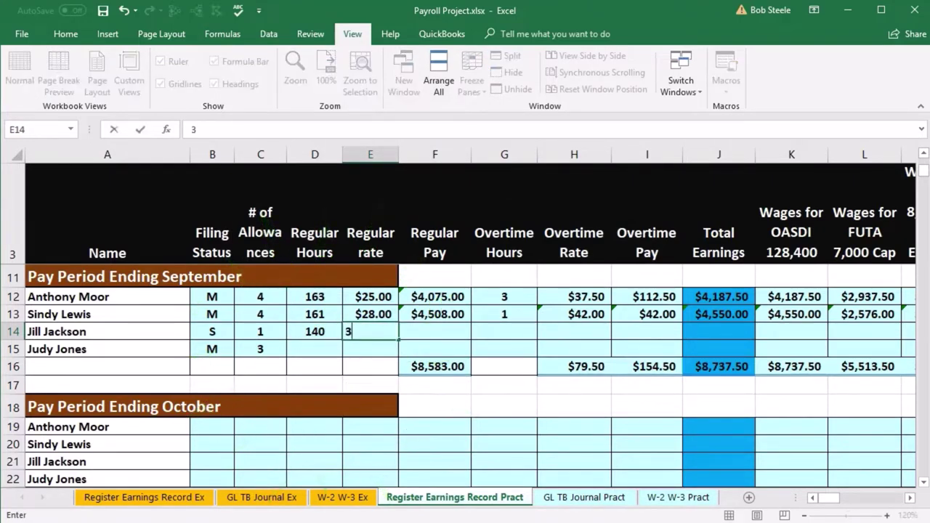
key(Tab)
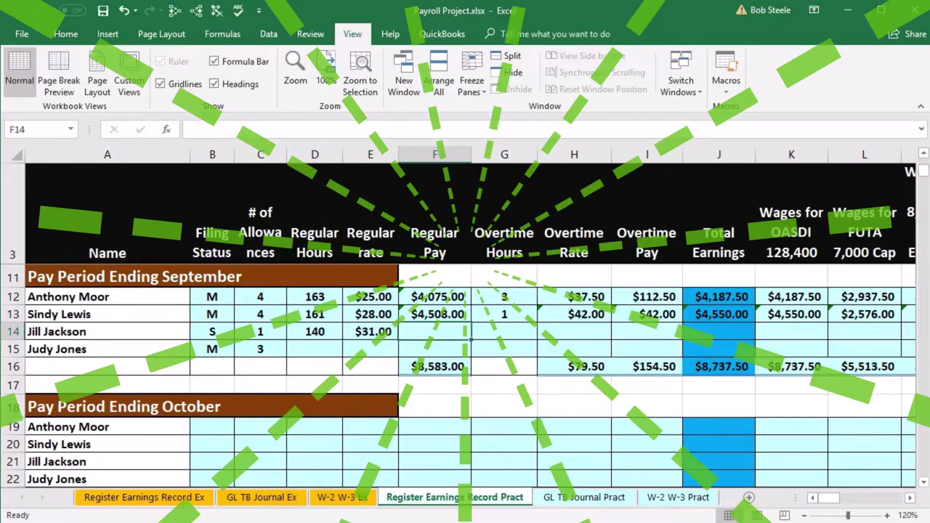
- Calculate the third employee's regular pay in F14 with the formula =D14*E14
text(=)
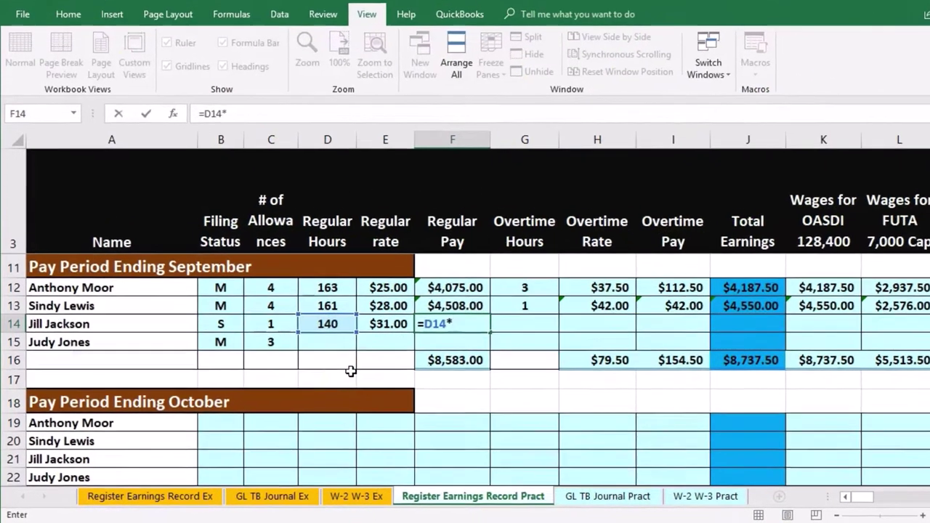
click(369, 331)
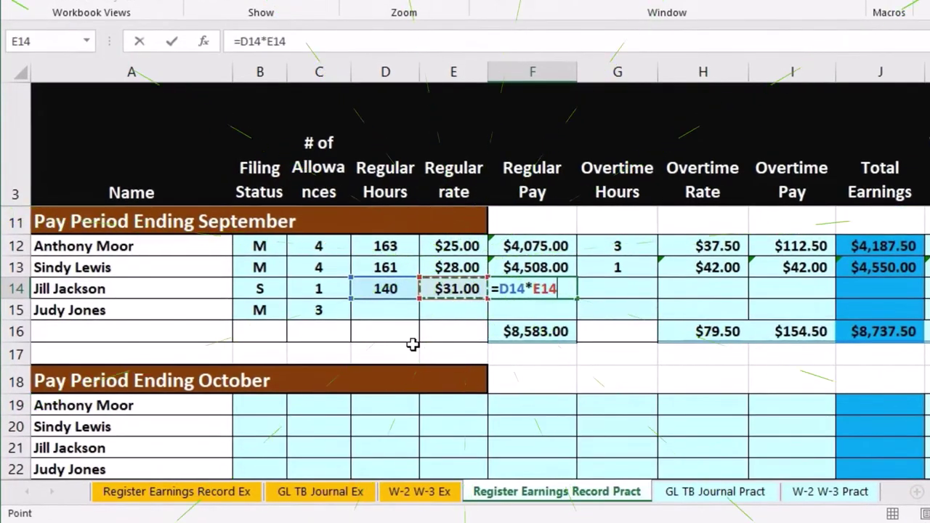
key(Tab)
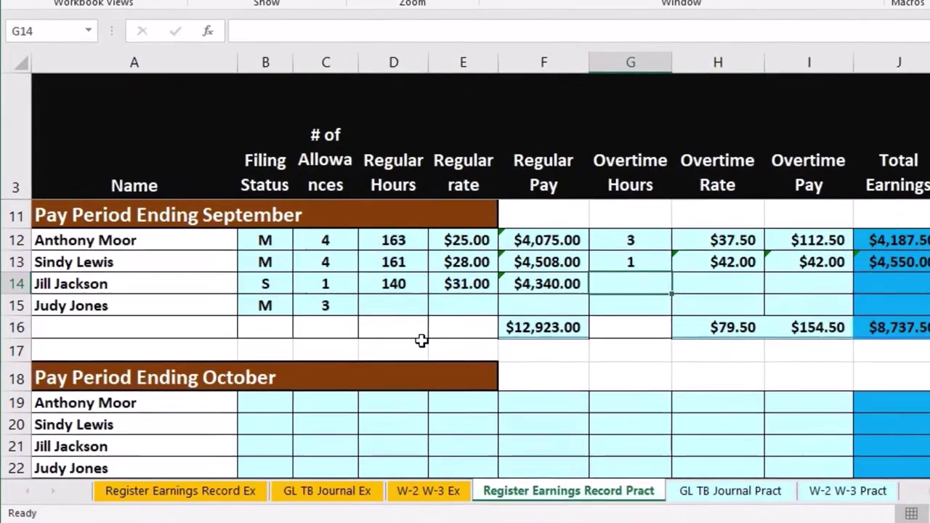
- Enter 0 overtime hours in G14 and calculate the overtime rate in H14 with the formula =E14*1.5
text(0)
key(Tab)
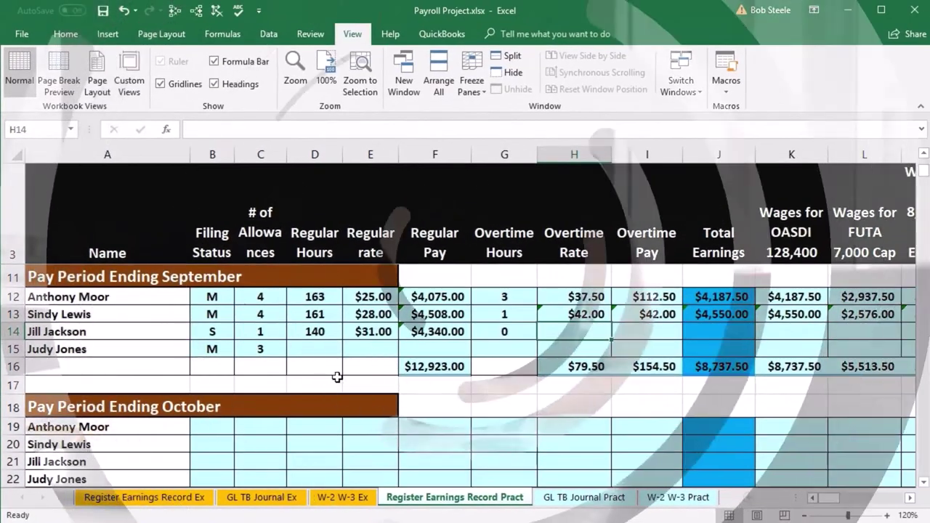
text(=)
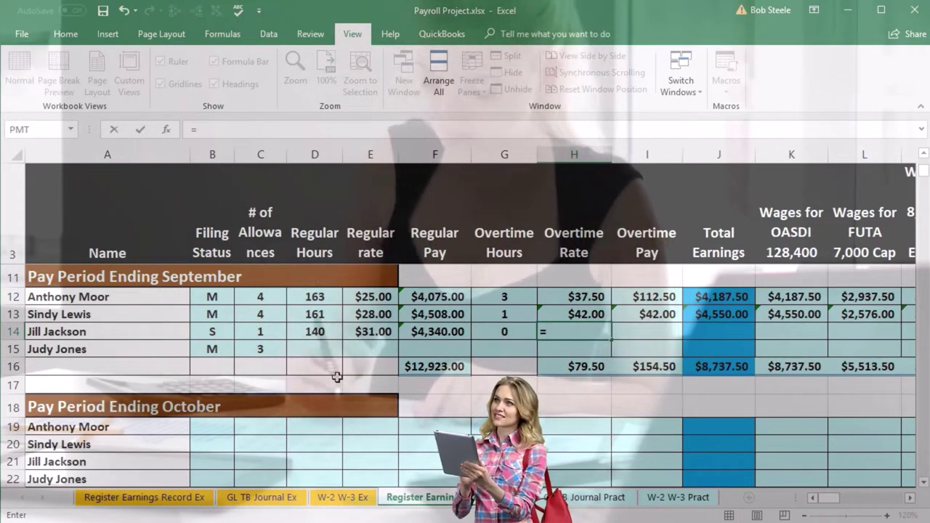
key(Left)
key(Left)
key(Left)
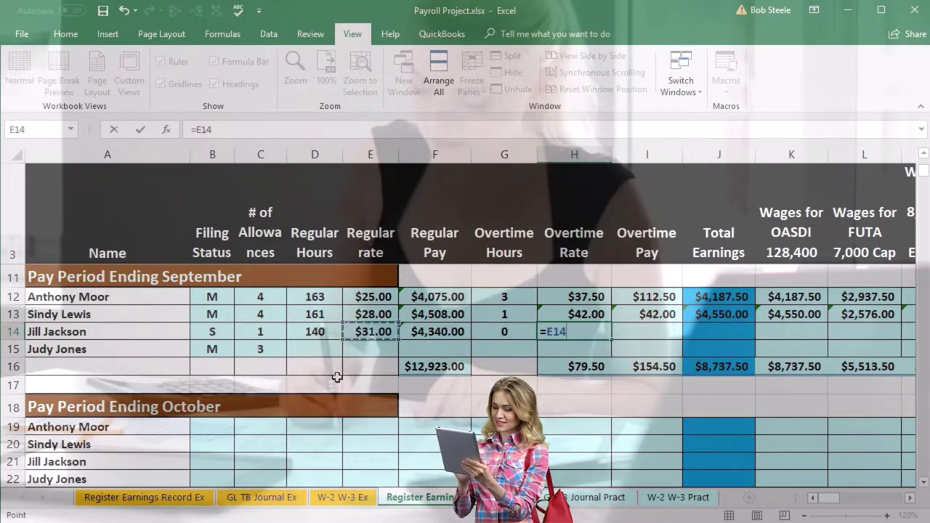
text(*)
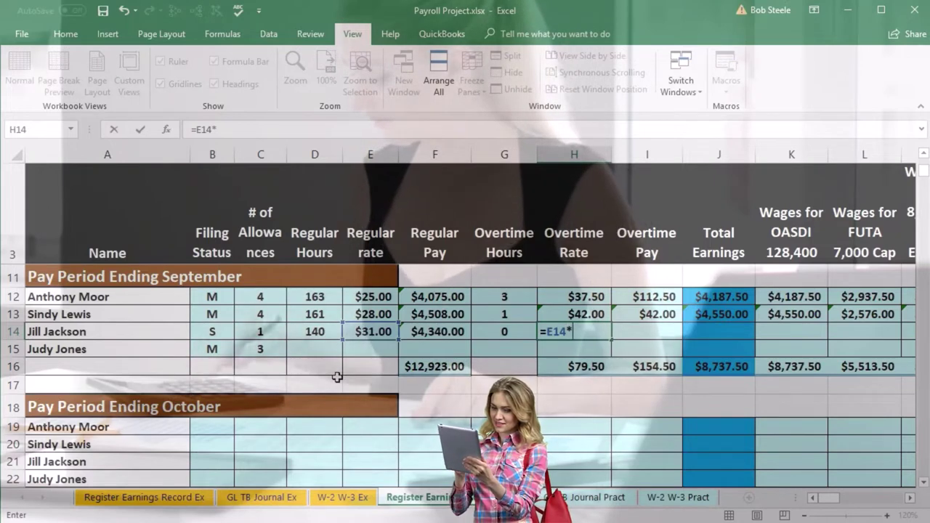
text(1.5)
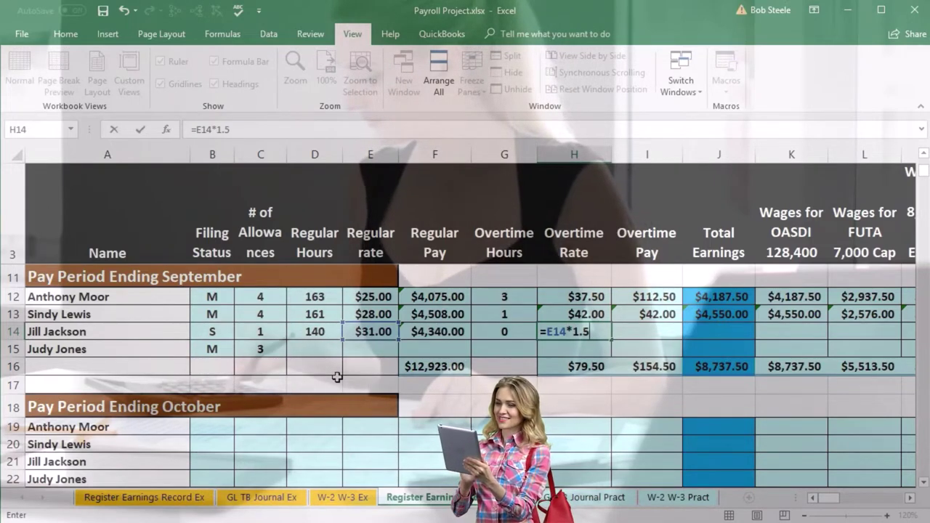
key(Tab)
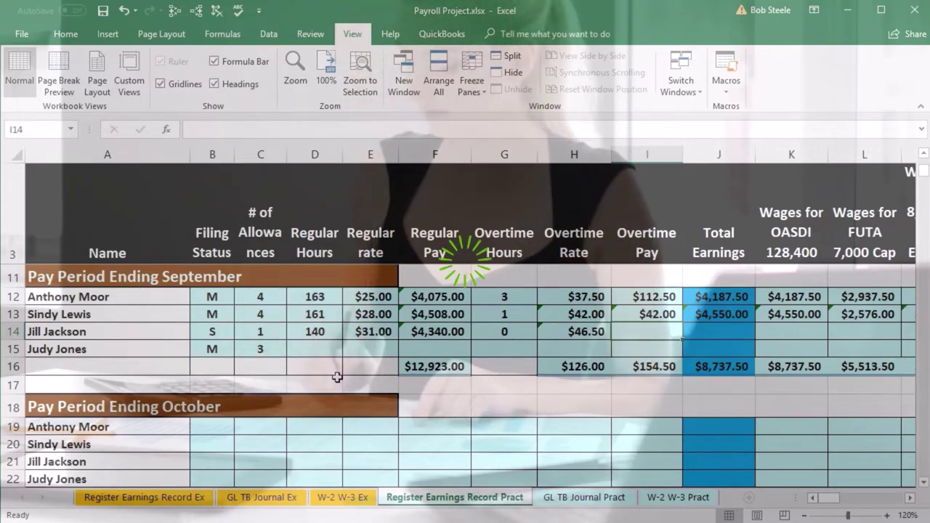
- Calculate the third employee's September overtime pay in I14 with the formula =G14*H14
text(=)
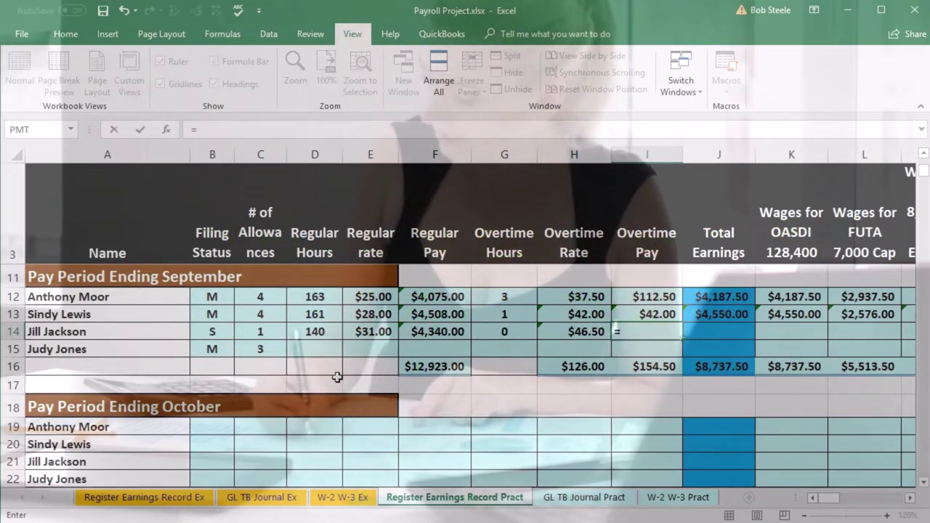
key(Left)
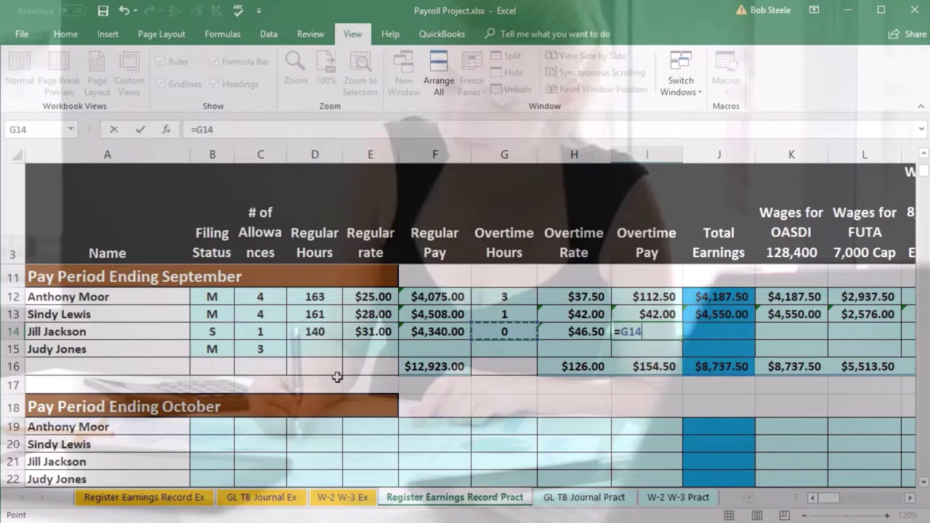
text(*)
key(Right)
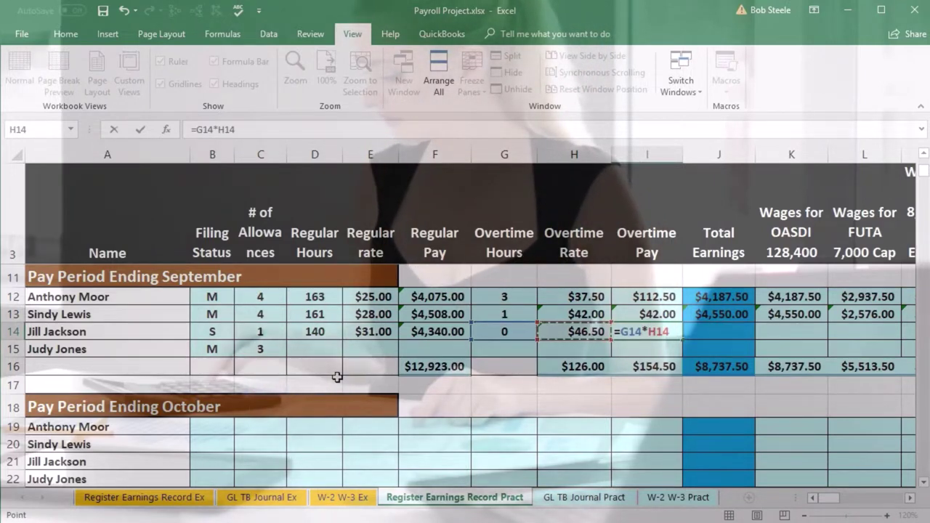
key(Tab)
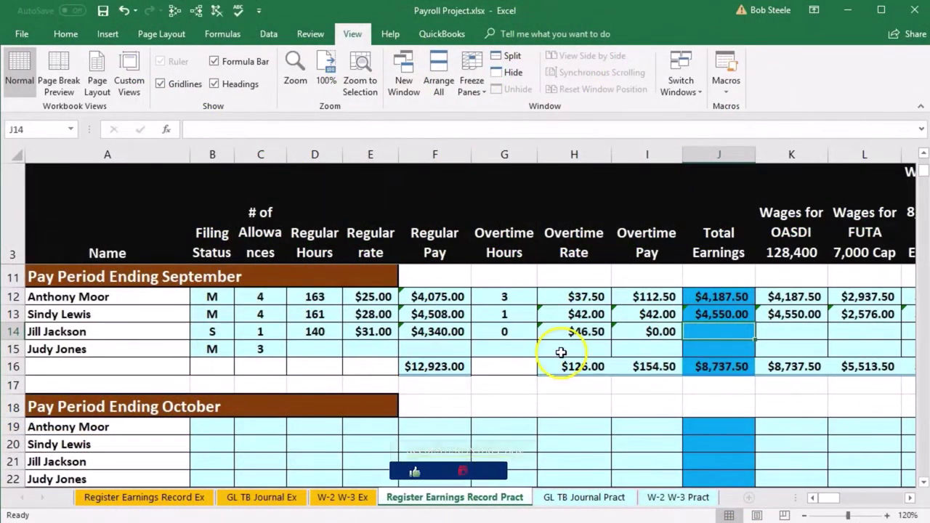
- Calculate the third employee's total earnings in J14 with =F14+I14 and set the OASDI wages in K14 to =J14
text(=)
click(446, 344)
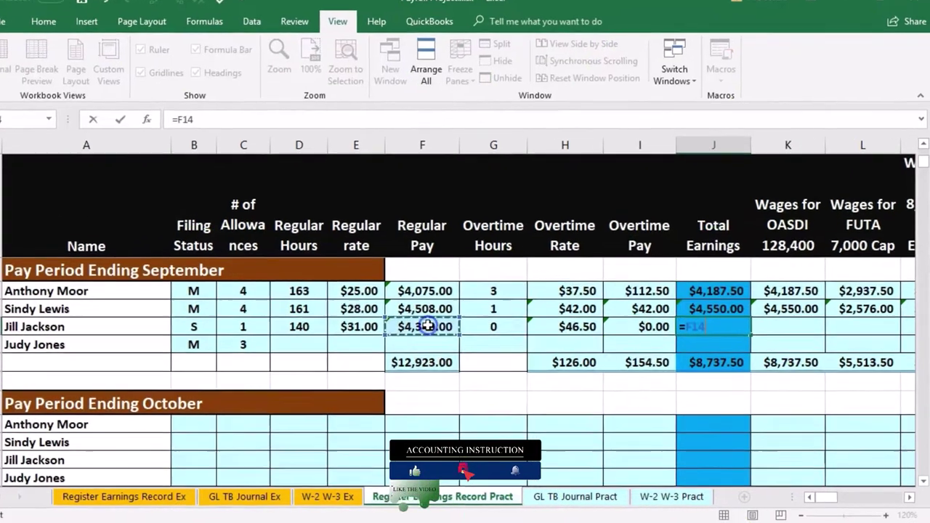
text(+)
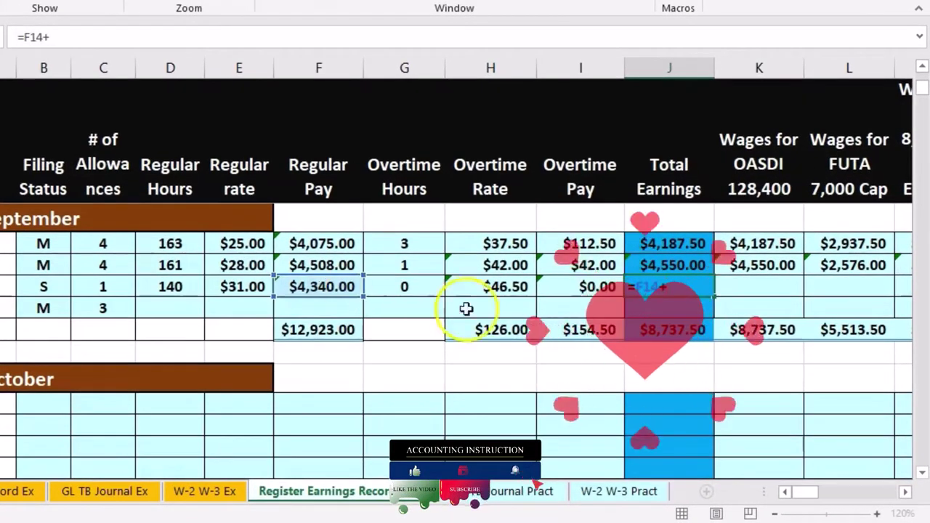
click(570, 289)
key(Tab)
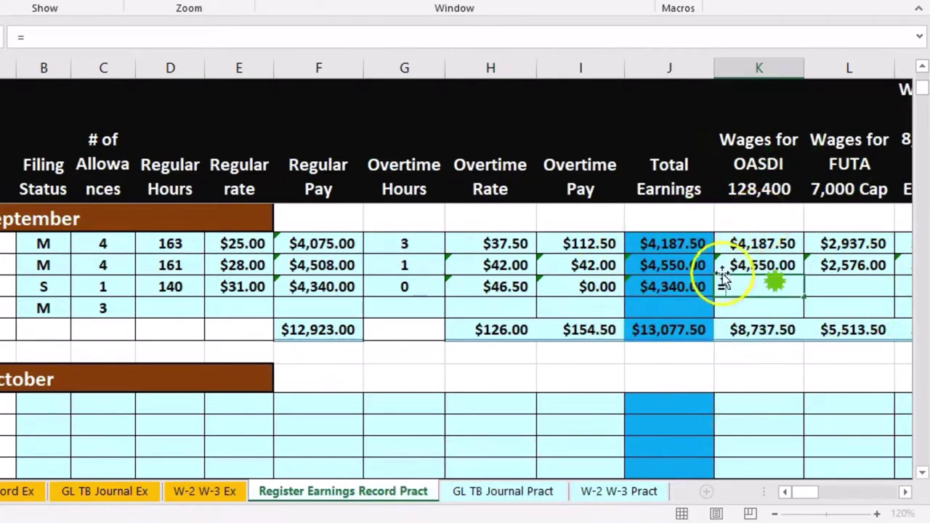
click(696, 286)
key(Tab)
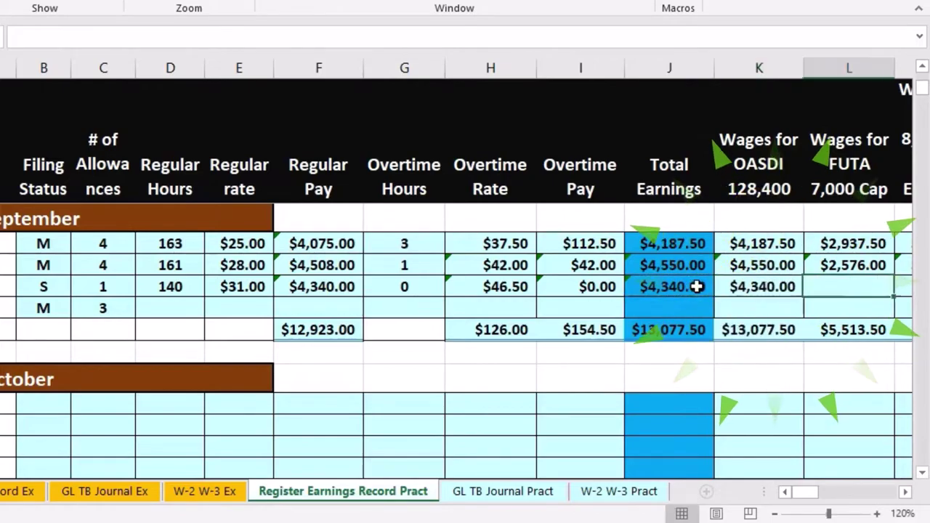
- Calculate the capped FUTA wages in L14 with =7000-L7 and check the combined sum of L7 and L14
click(904, 493)
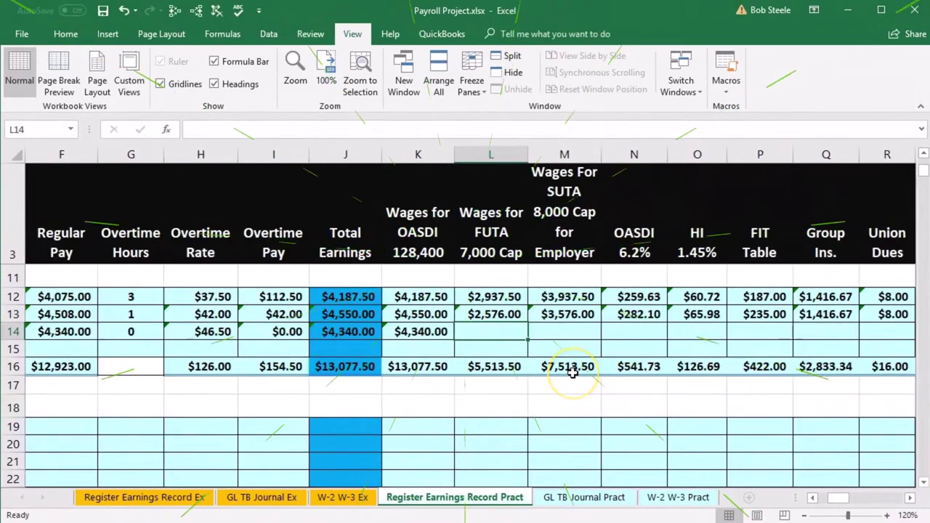
scroll(572, 372, up, 2)
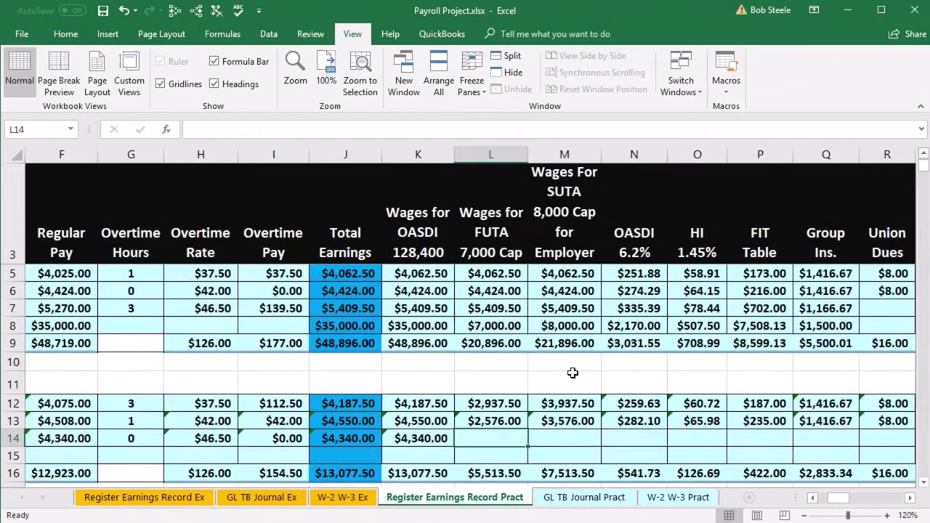
text(=7000-)
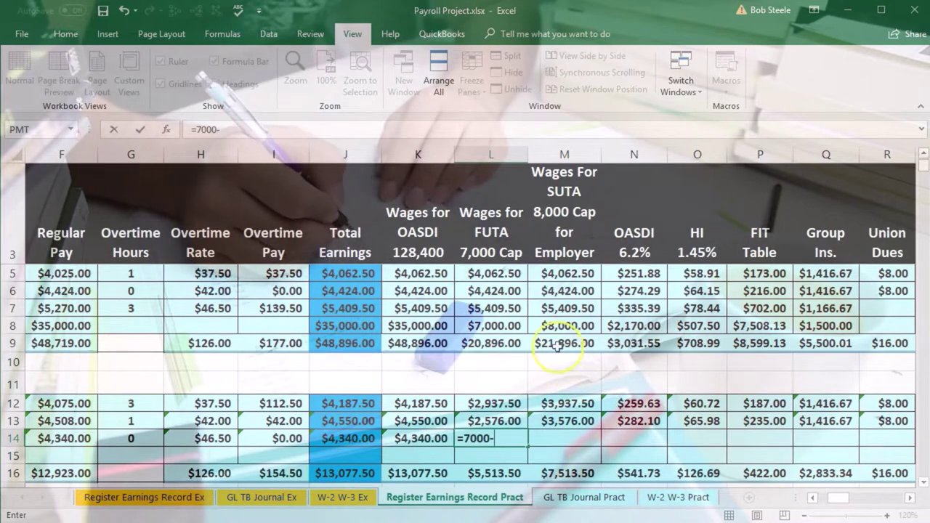
click(504, 308)
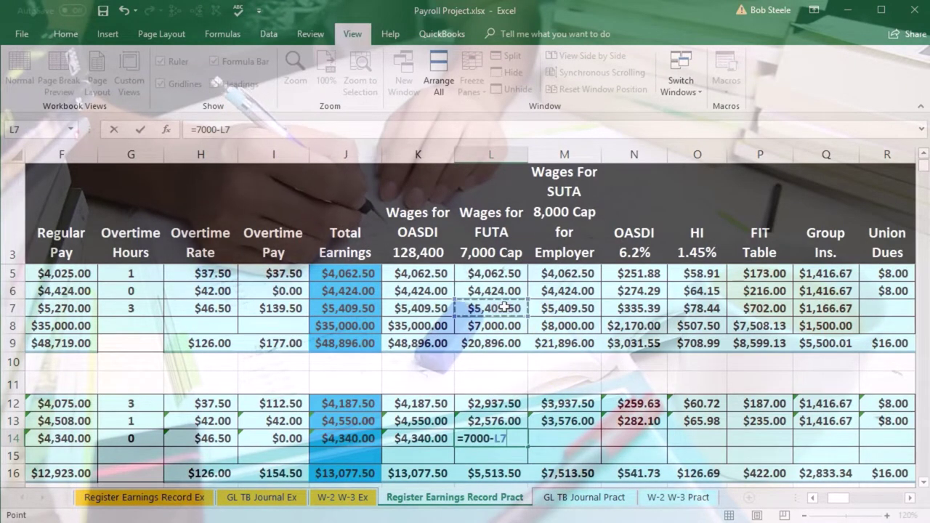
key(Tab)
click(502, 309)
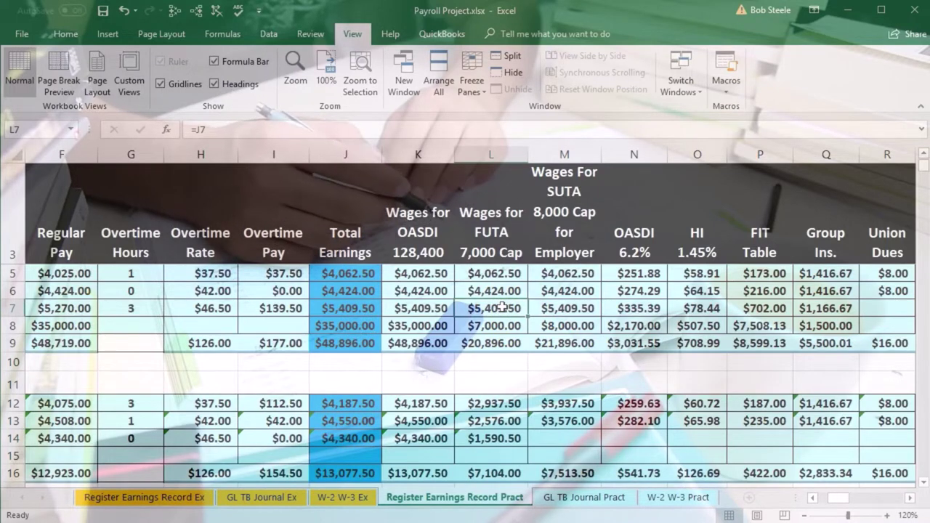
ctrl+click(494, 434)
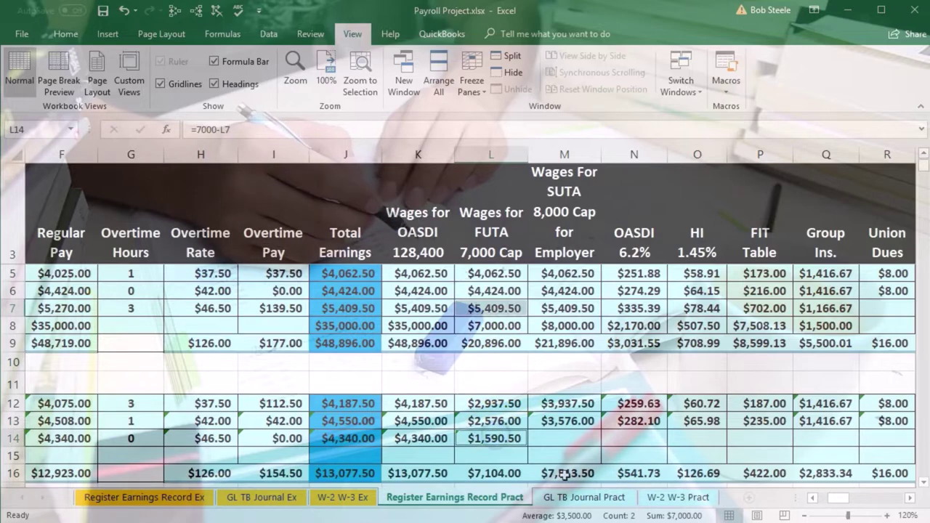
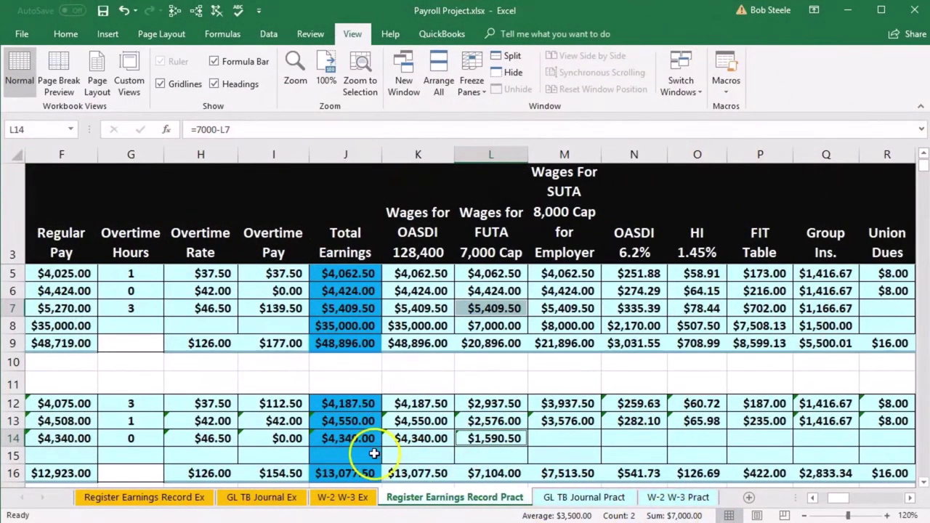
- Calculate the capped SUTA wages in M14 with =8000-M7 and check the combined sum of M7 and M14
click(585, 441)
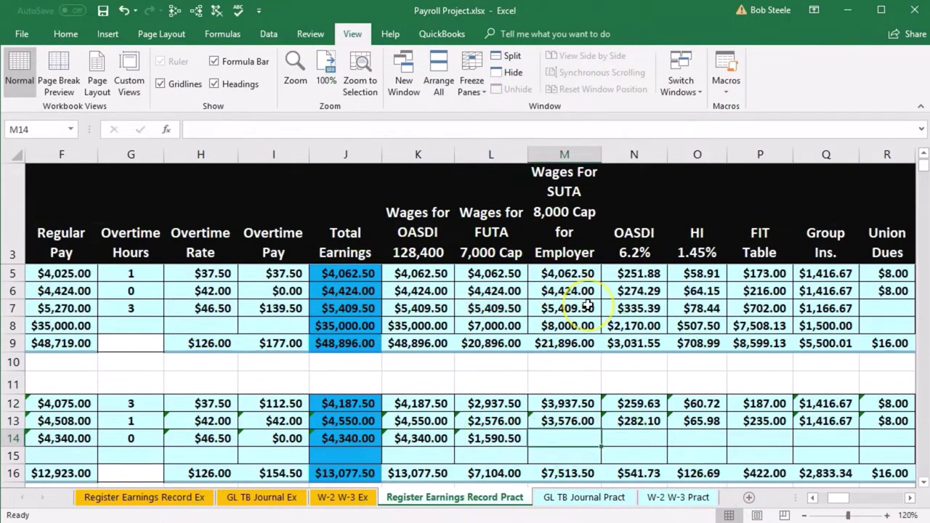
text(=8000-M7)
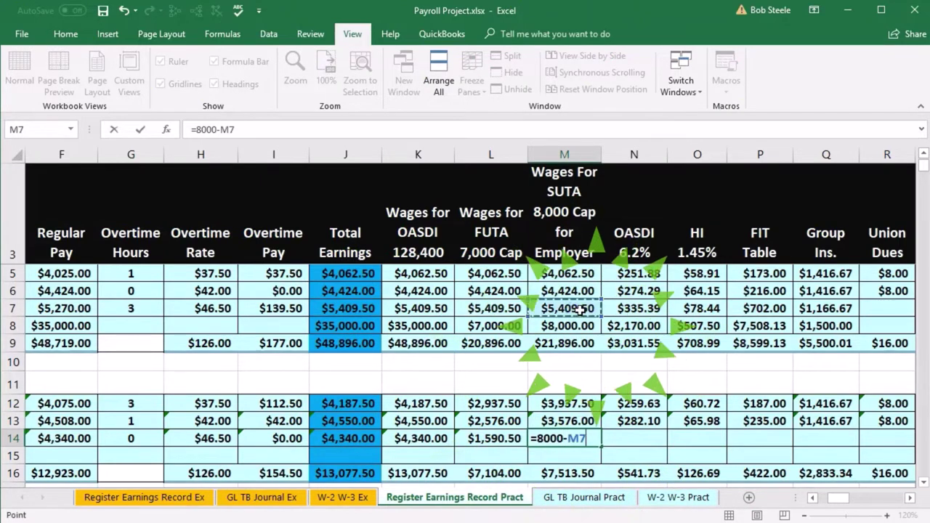
key(Tab)
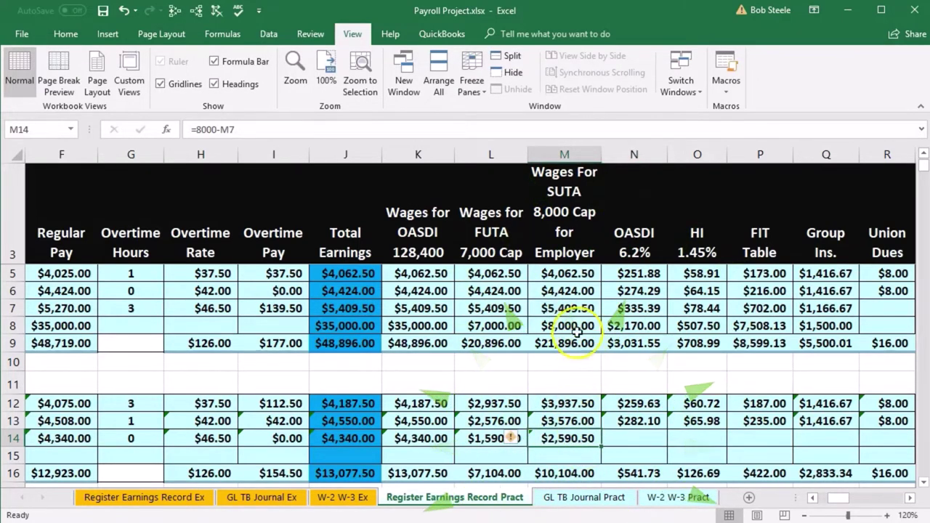
ctrl+click(567, 308)
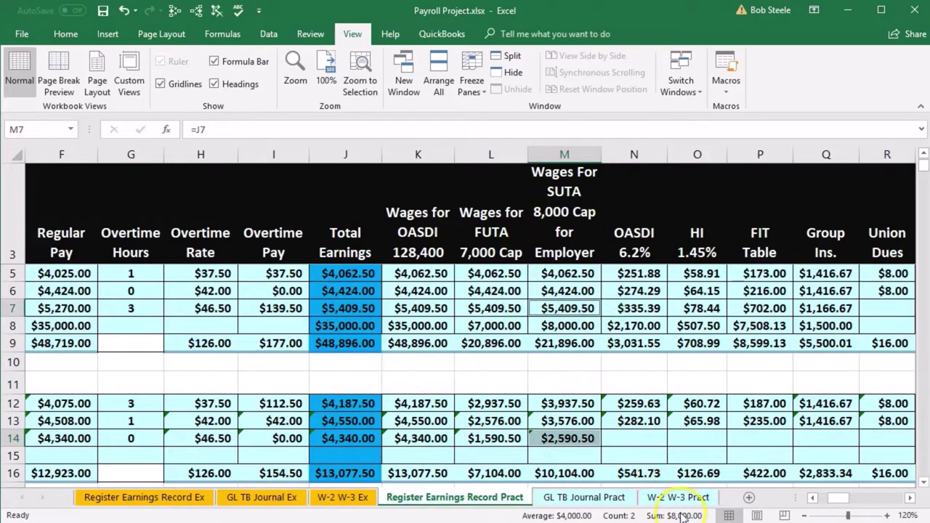
- Calculate the third employee's OASDI withholding in N14 with the formula =K14*.062
click(635, 433)
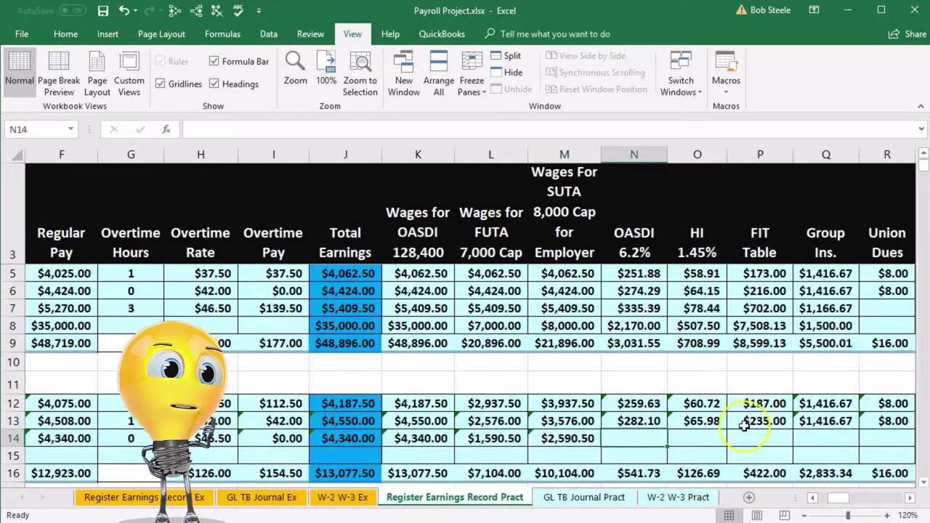
scroll(744, 425, down, 2)
click(923, 482)
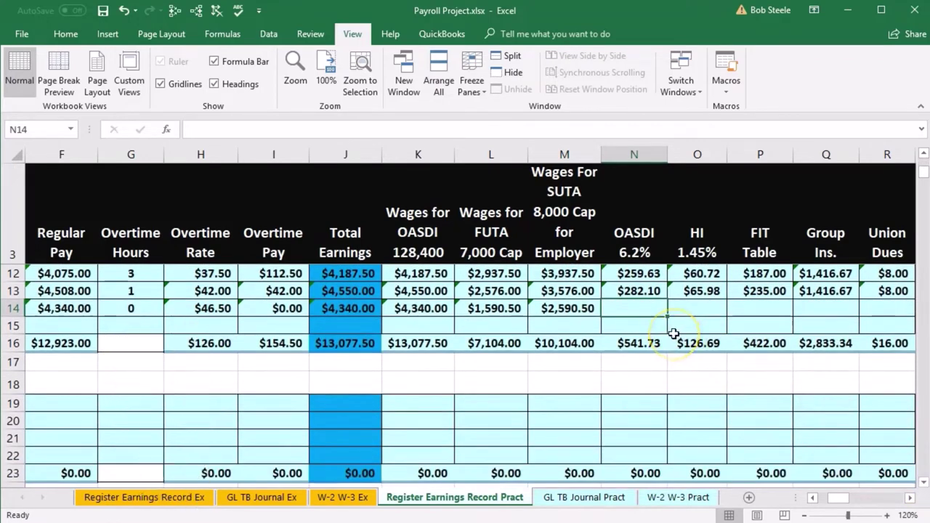
text(=K14)
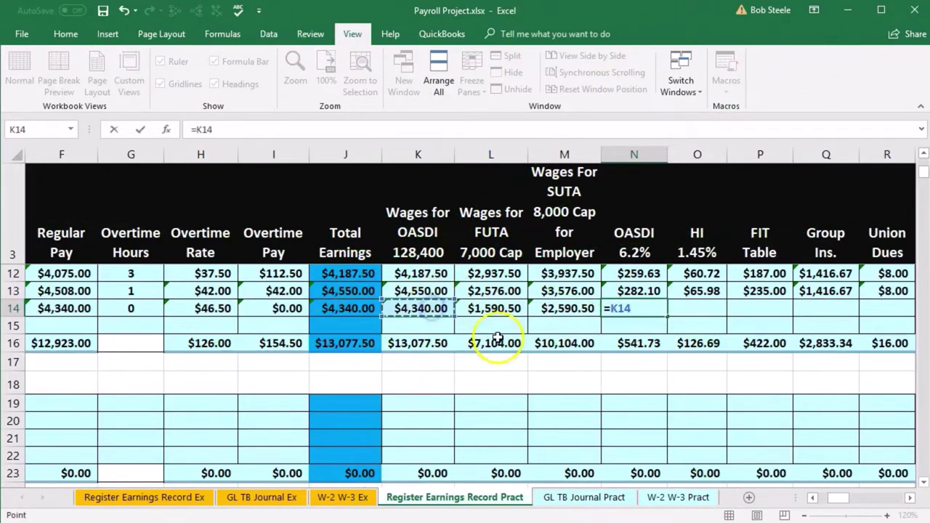
text(*.)
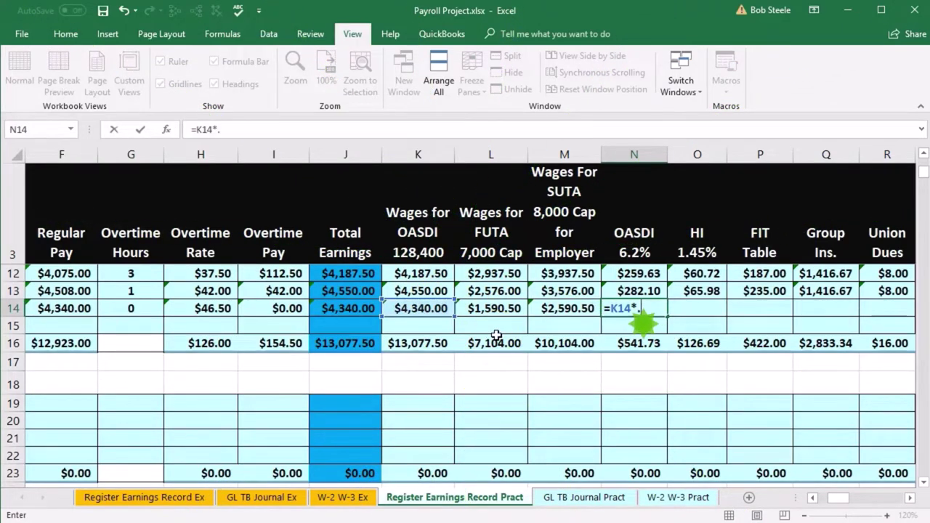
text(062)
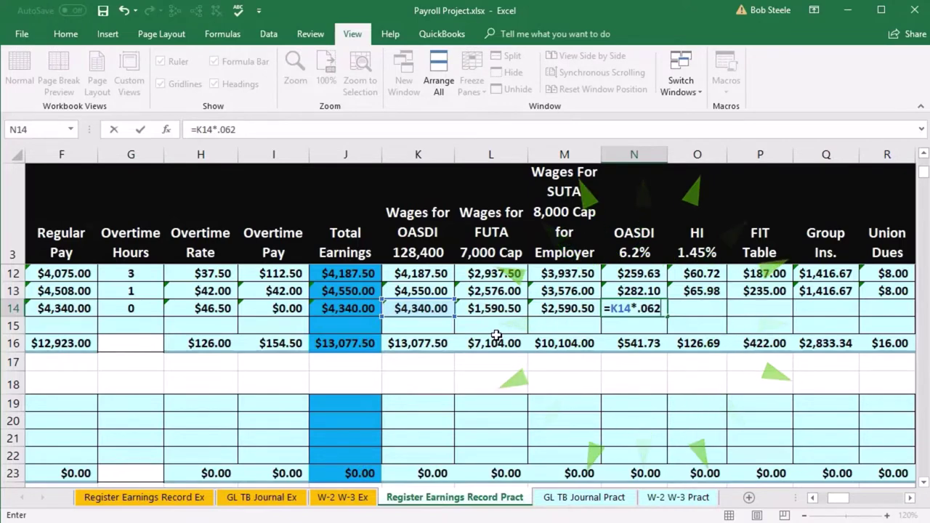
key(Tab)
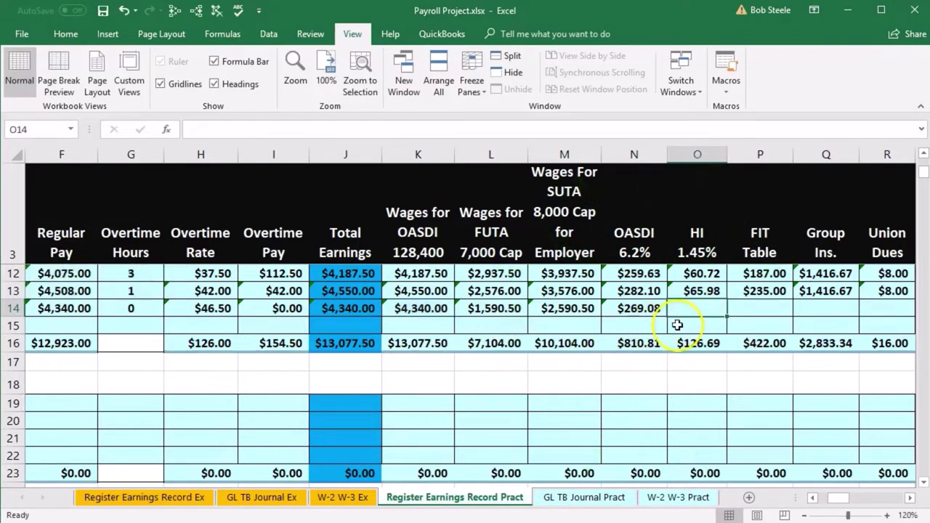
- Calculate the third employee's HI withholding in O14 from total earnings with the formula =J14*.0145
text(=)
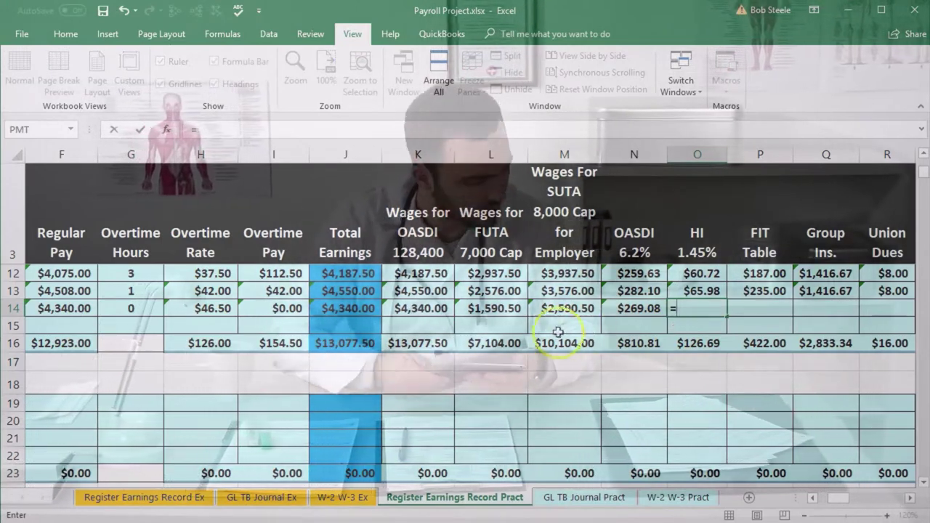
click(361, 311)
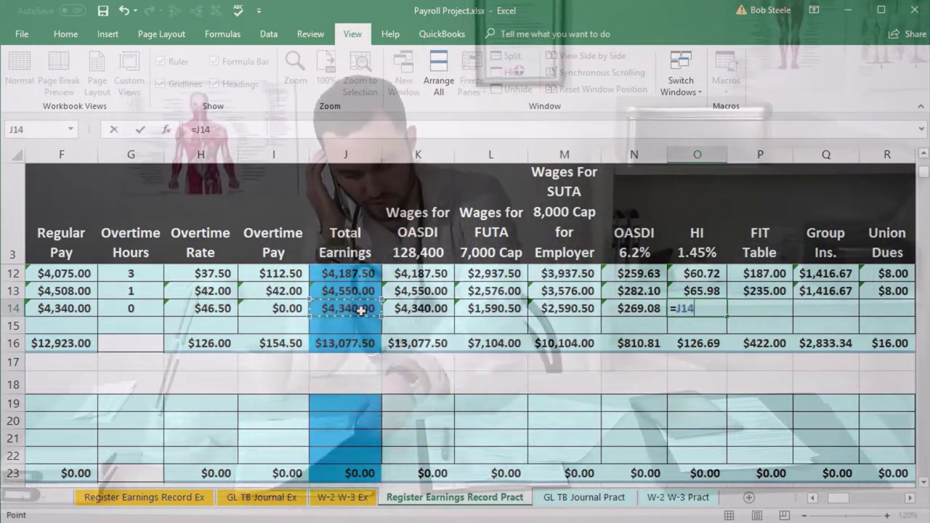
text(*.01)
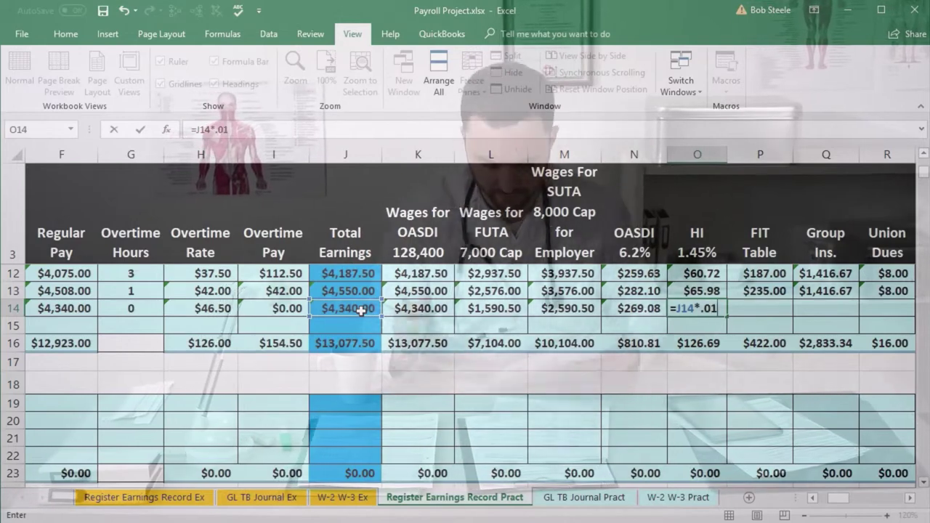
text(45)
key(Tab)
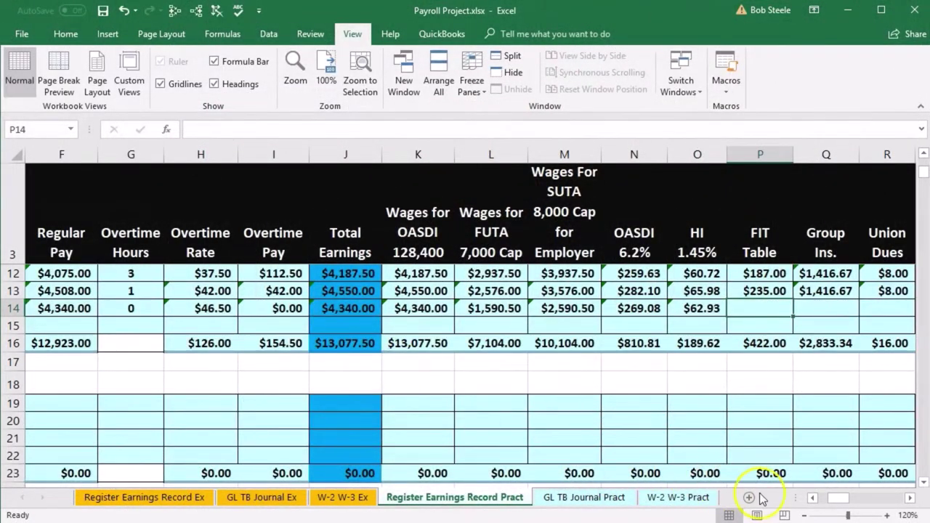
- Check the third employee's filing status and allowances, then find the SINGLE Persons monthly wage bracket table in Circle E.pdf in Adobe Acrobat
drag(835, 498, 804, 503)
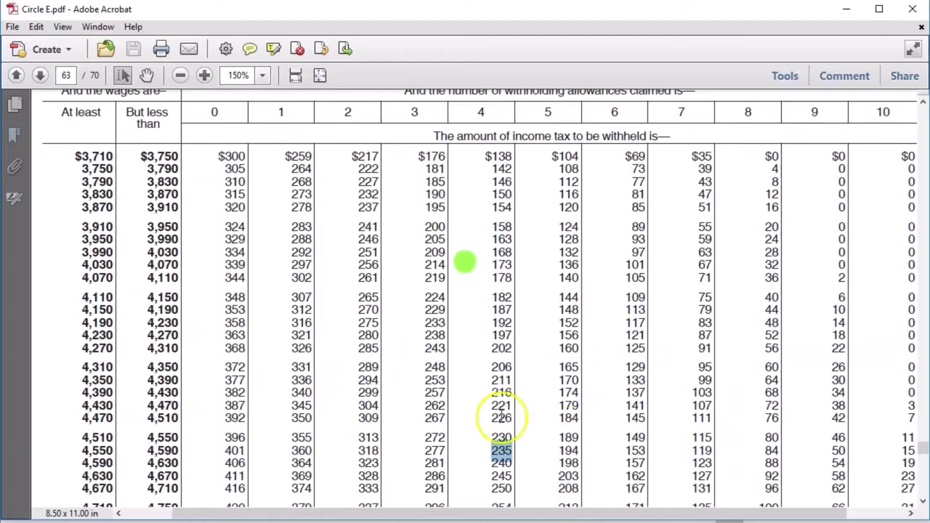
scroll(426, 385, up, 10)
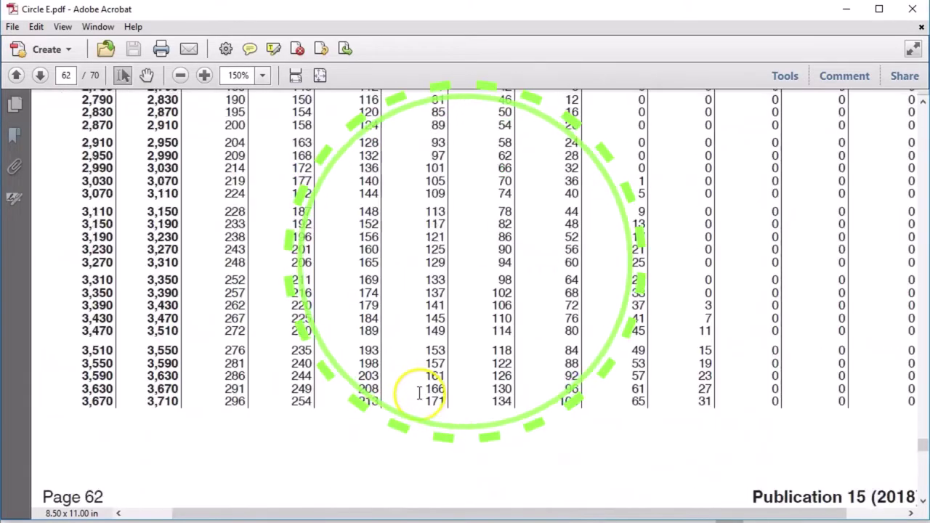
scroll(419, 393, up, 15)
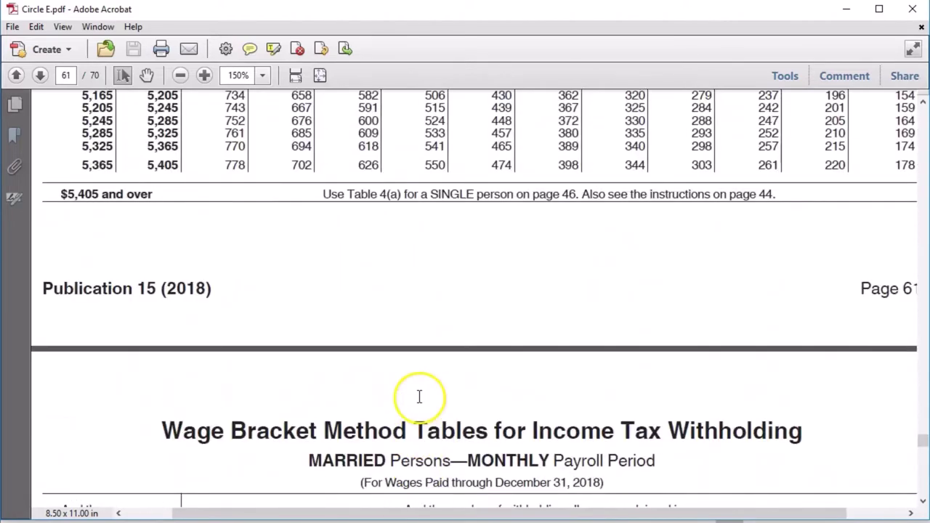
scroll(389, 461, up, 15)
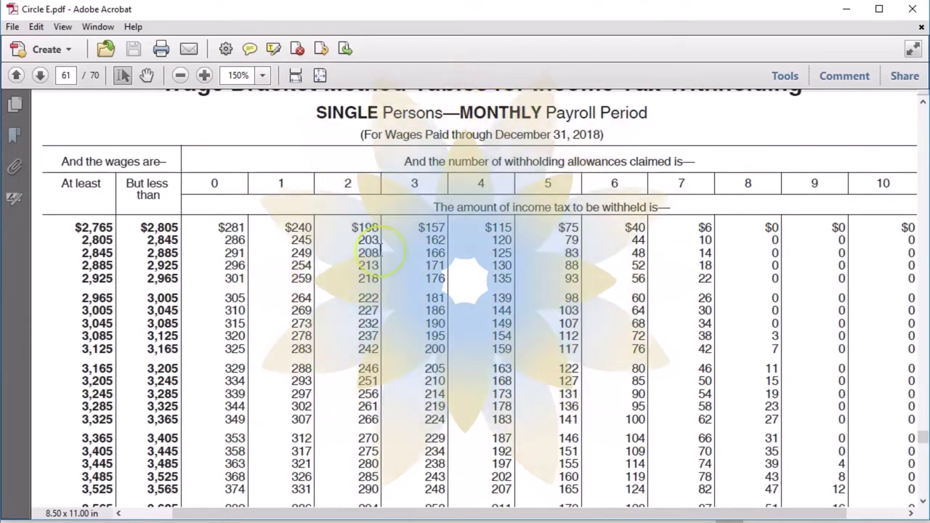
scroll(252, 353, down, 1)
scroll(252, 354, down, 1)
scroll(267, 222, up, 1)
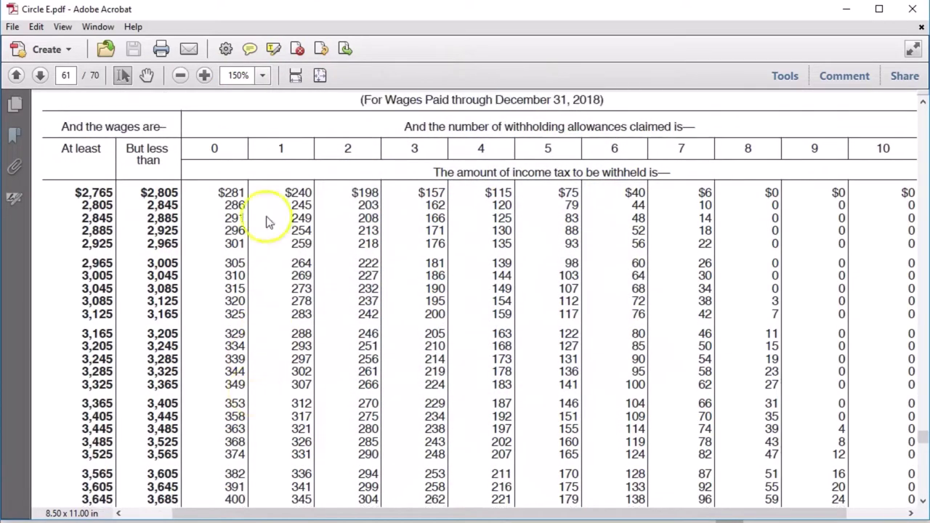
- Look up and highlight the withholding for wages from $4,325 to $4,365 with one allowance in the single monthly table
scroll(270, 327, down, 5)
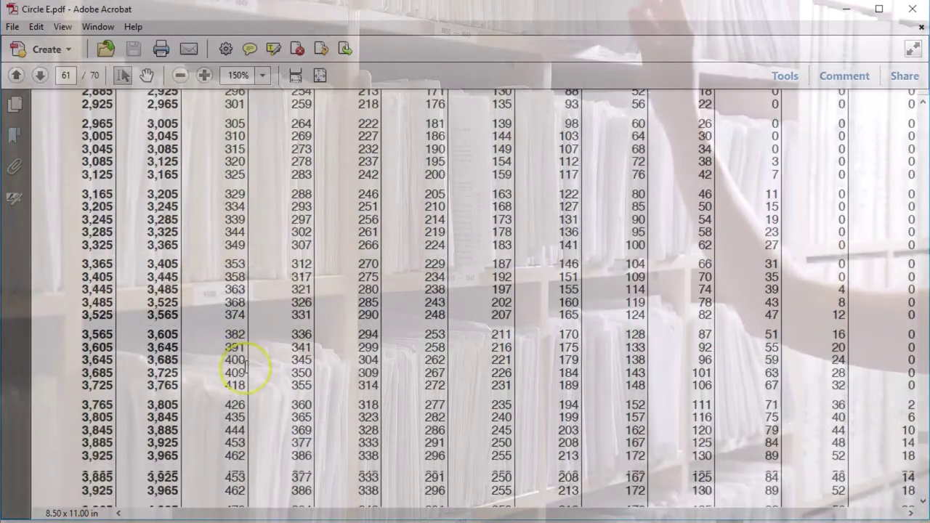
scroll(245, 367, down, 4)
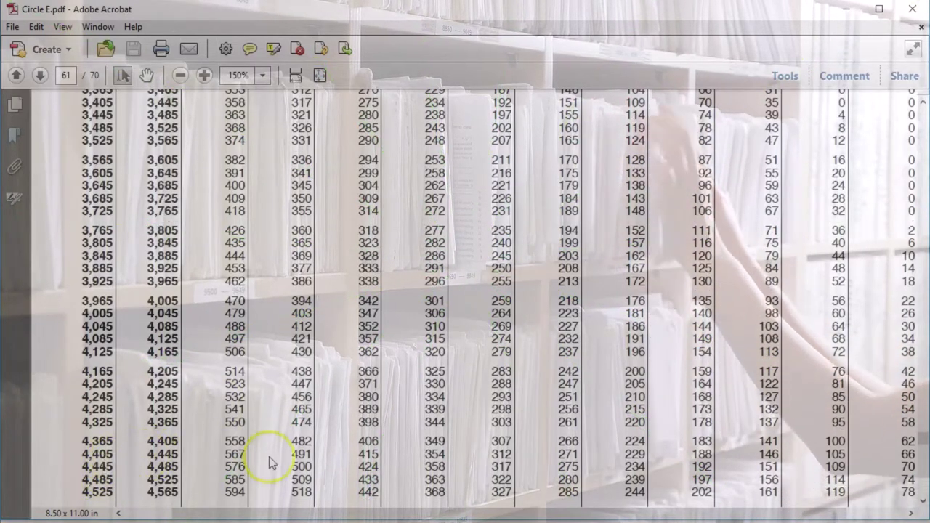
drag(290, 454, 246, 466)
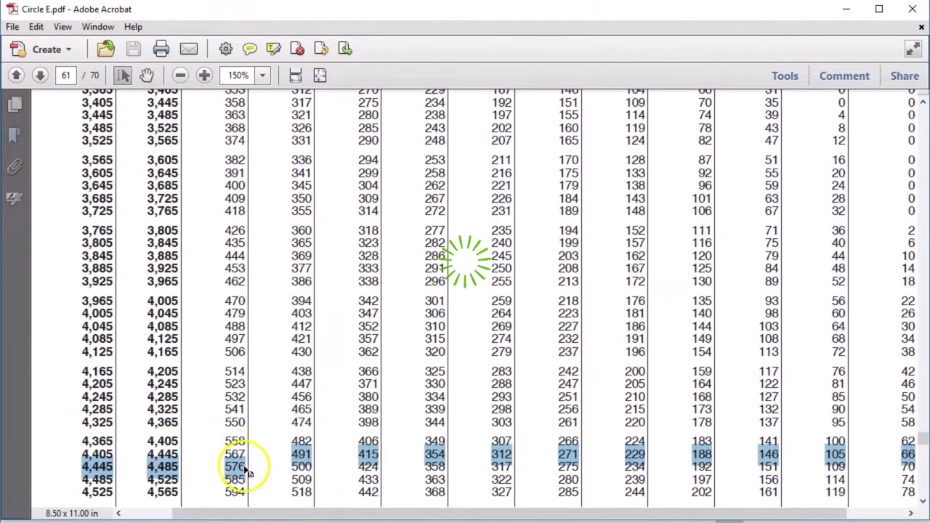
scroll(116, 426, down, 2)
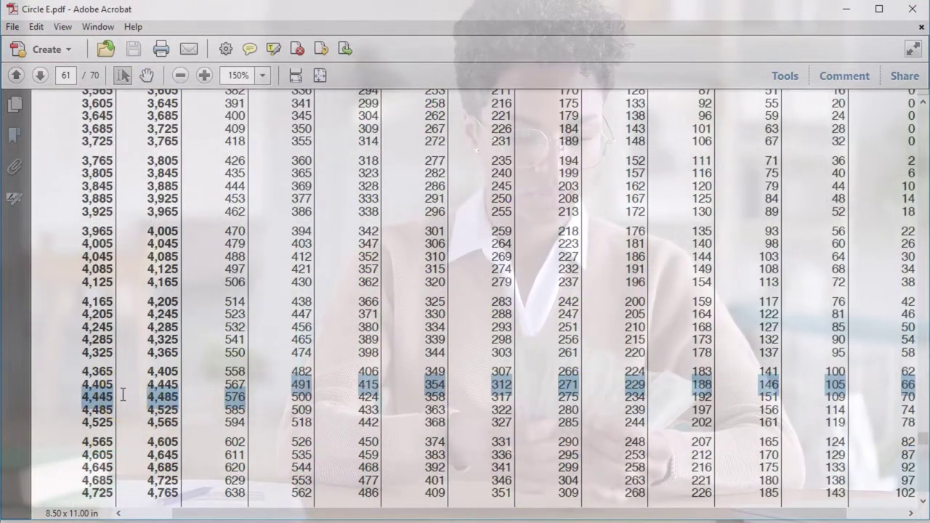
click(108, 374)
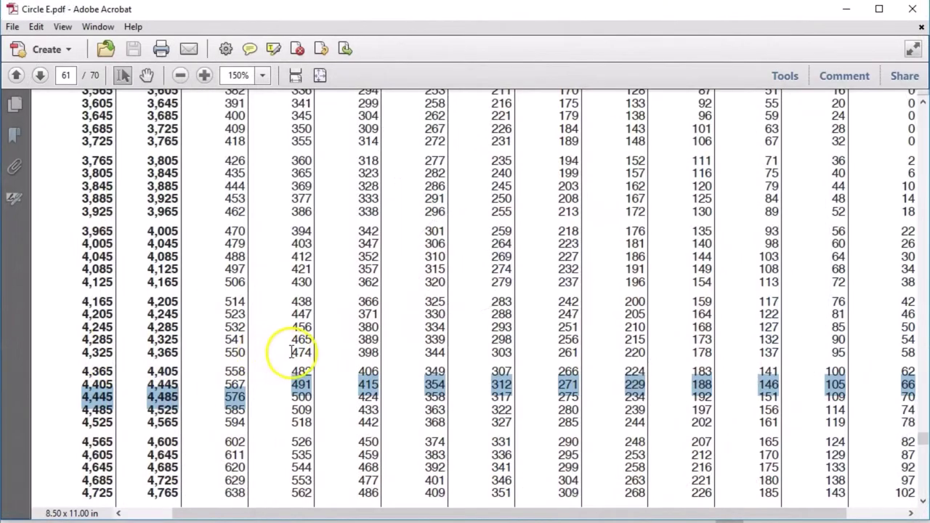
double_click(291, 351)
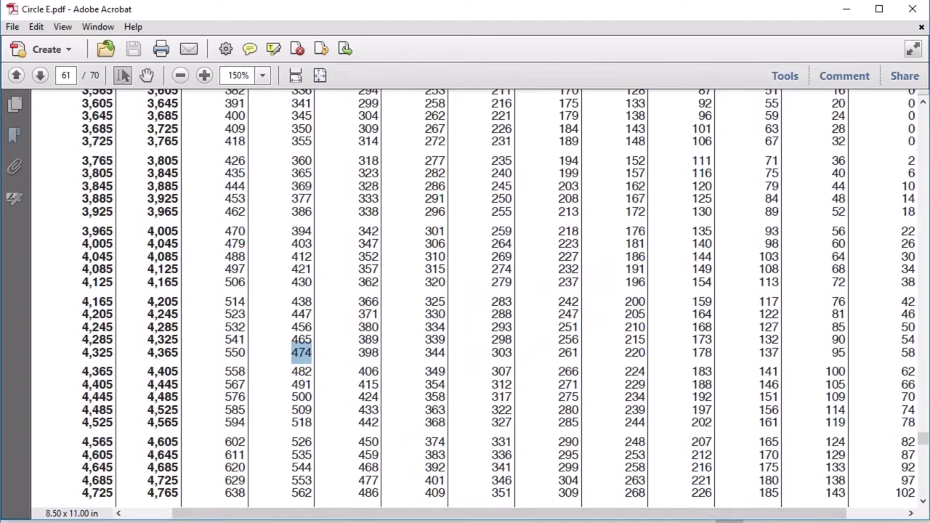
- Switch back to the payroll workbook in Excel and enter 474 as the third employee's FIT withholding in P14
key(alt+Tab)
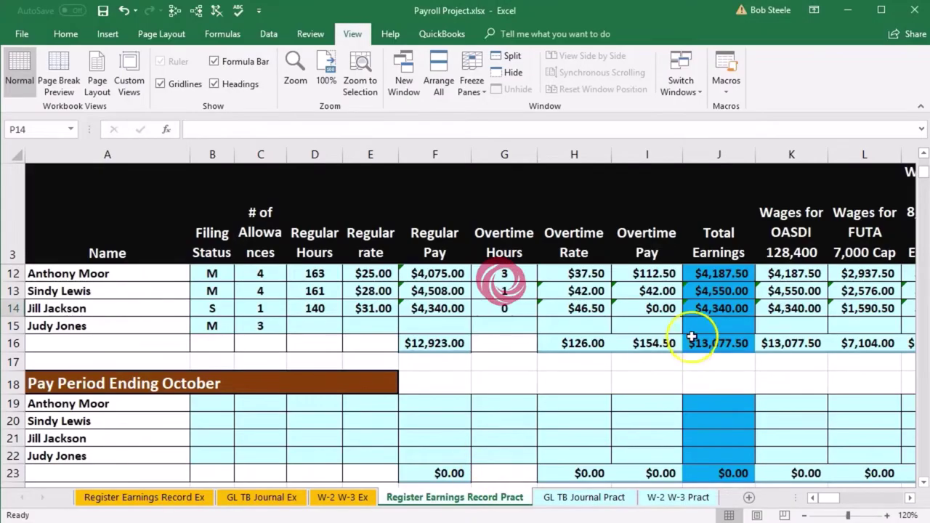
click(712, 308)
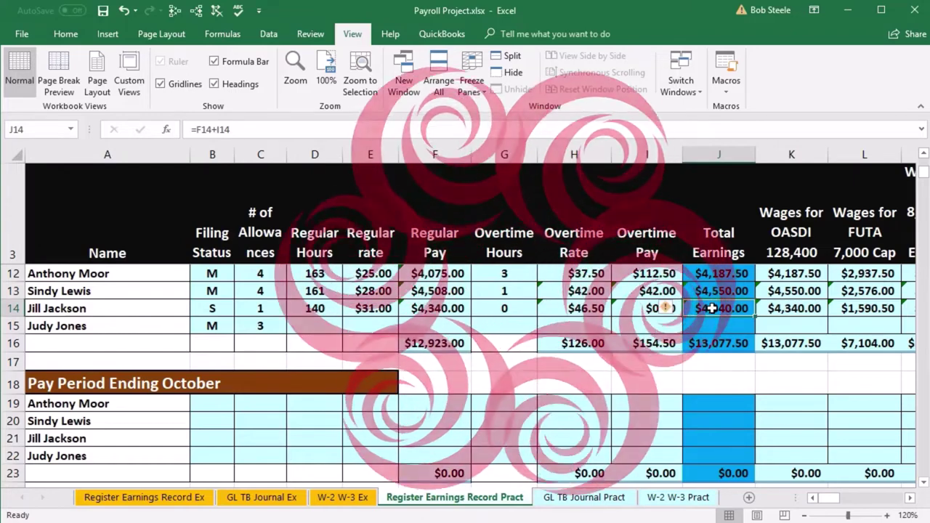
key(Right)
key(Right)
key(Right)
key(Right)
key(Right)
key(Right)
key(Right)
key(Right)
key(Right)
key(Right)
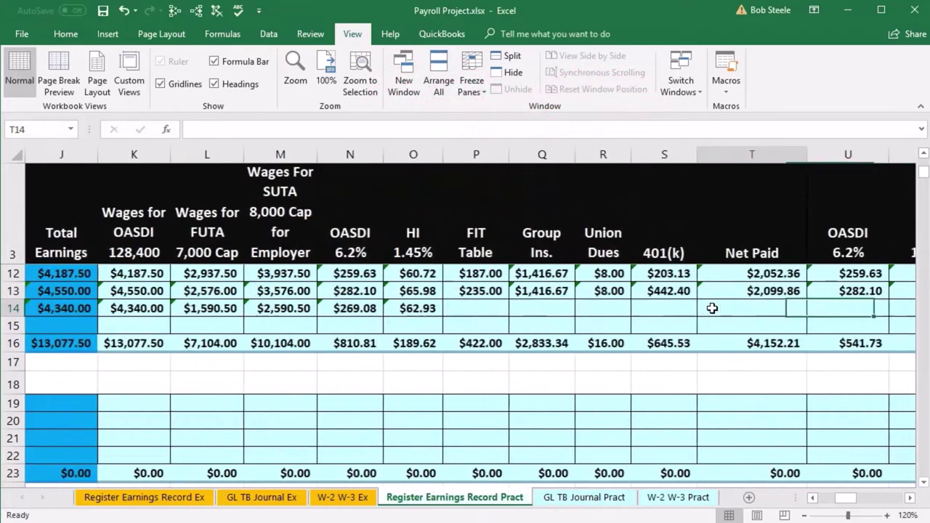
key(Left)
key(Left)
text(47)
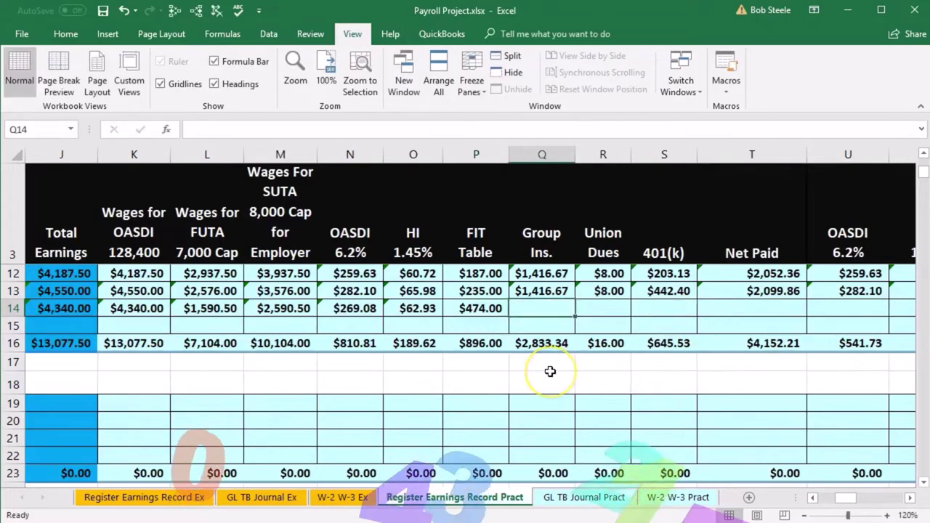
- Link the third employee's group insurance in Q14 to the previous period with =Q7, leaving union dues in R14 empty
text(=)
scroll(550, 371, up, 3)
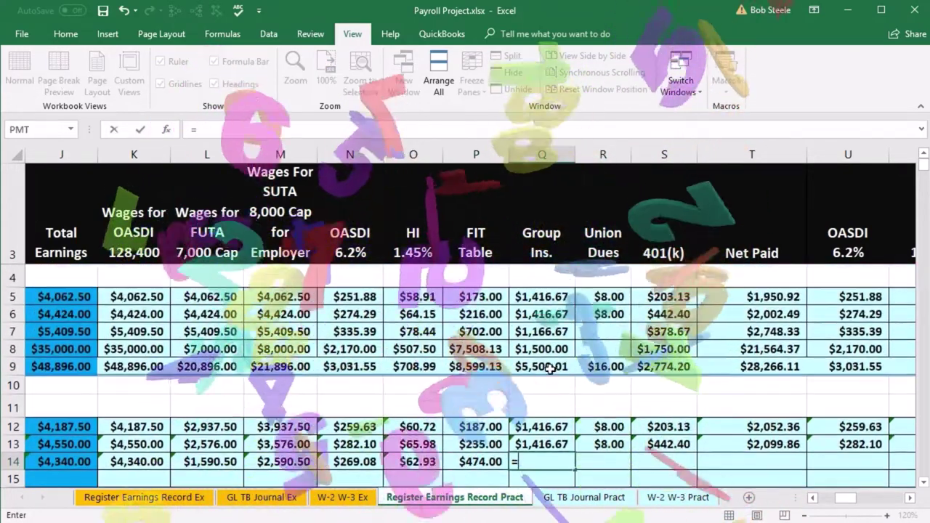
click(549, 331)
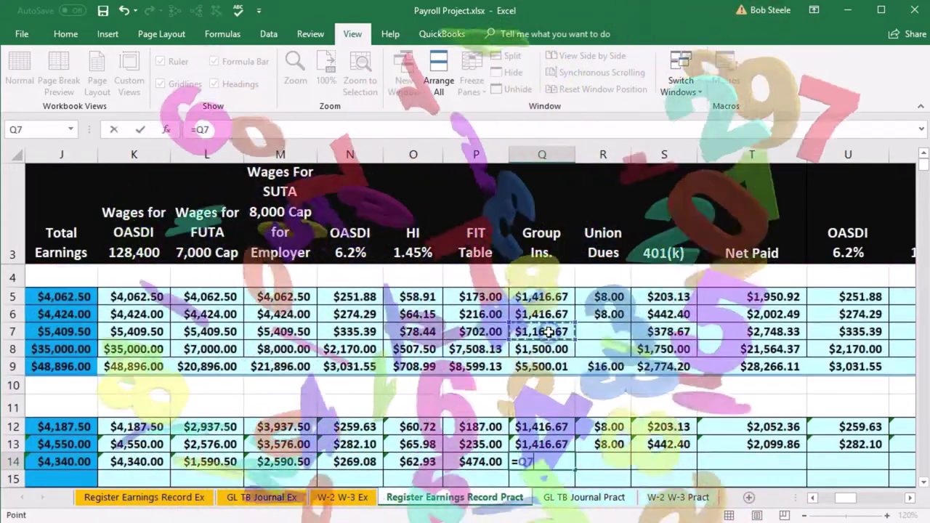
key(Tab)
key(Tab)
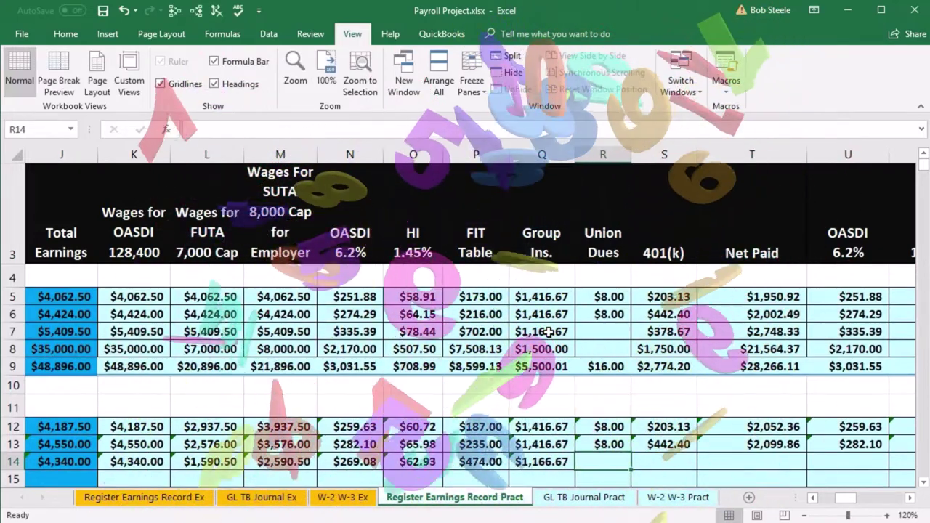
- Link the third employee's 401(k) deduction in S14 to the previous period's amount with =S7
text(=)
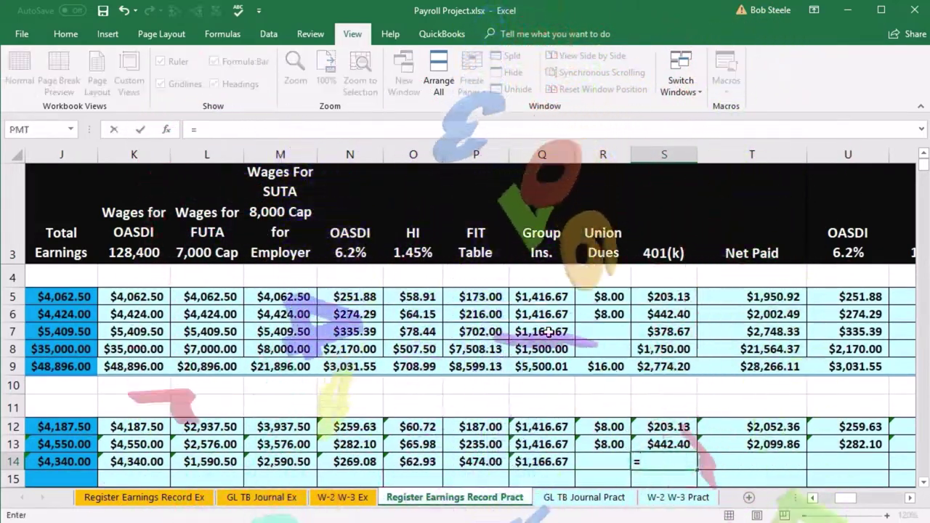
click(659, 331)
key(Tab)
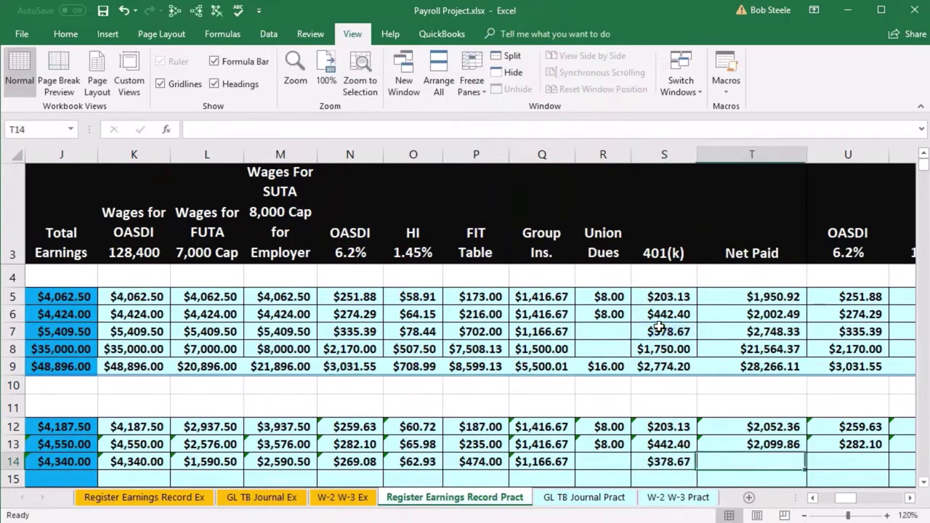
- Calculate the third employee's net pay in T14 with the formula =J14-SUM(N14:S14), accepting the closing parenthesis correction
scroll(659, 327, down, 1)
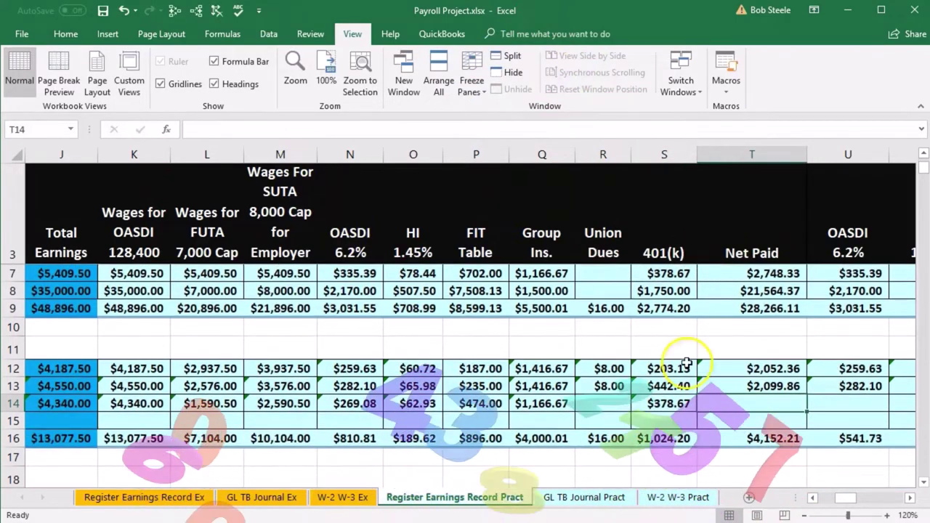
click(923, 483)
click(923, 483)
click(922, 483)
click(922, 483)
click(922, 483)
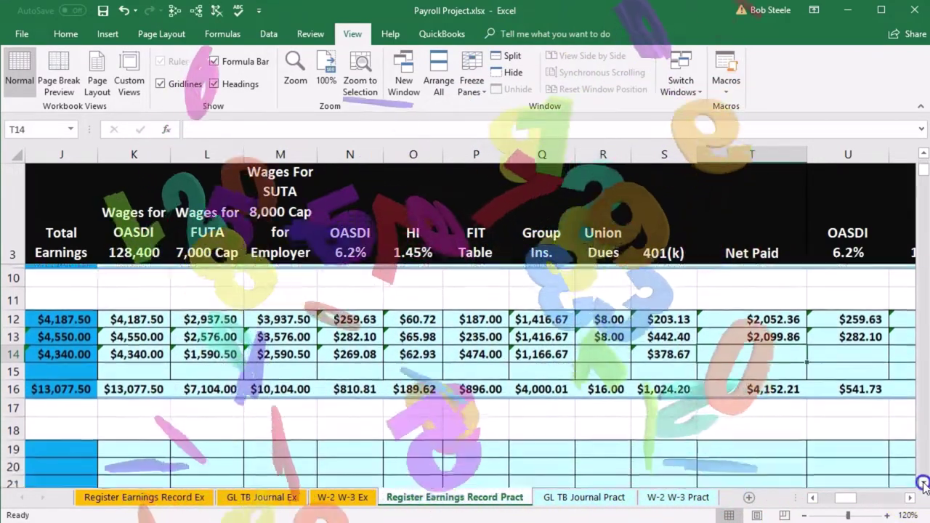
text(=)
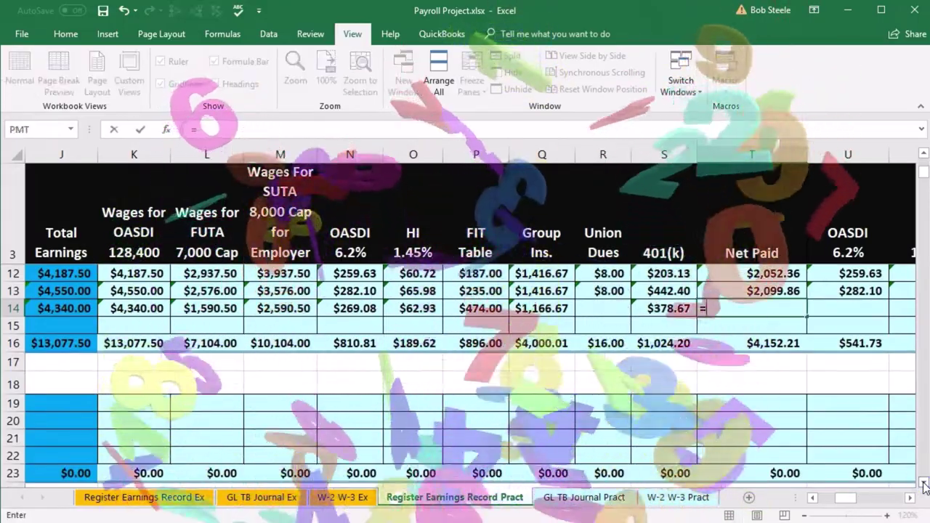
click(64, 309)
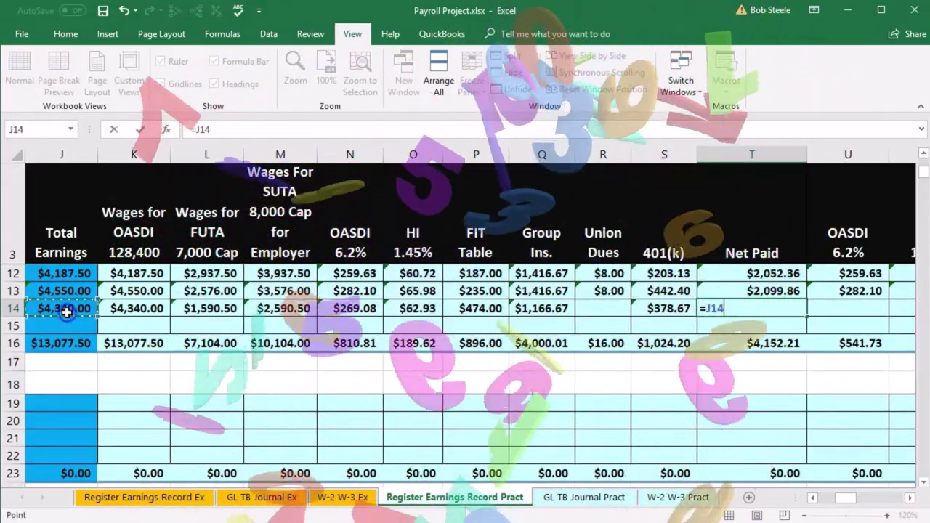
text(-sum)
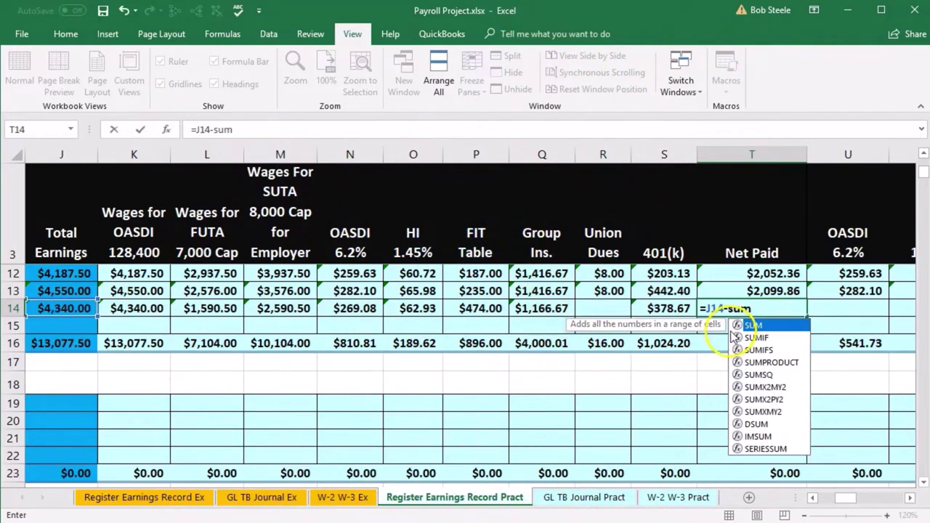
double_click(748, 324)
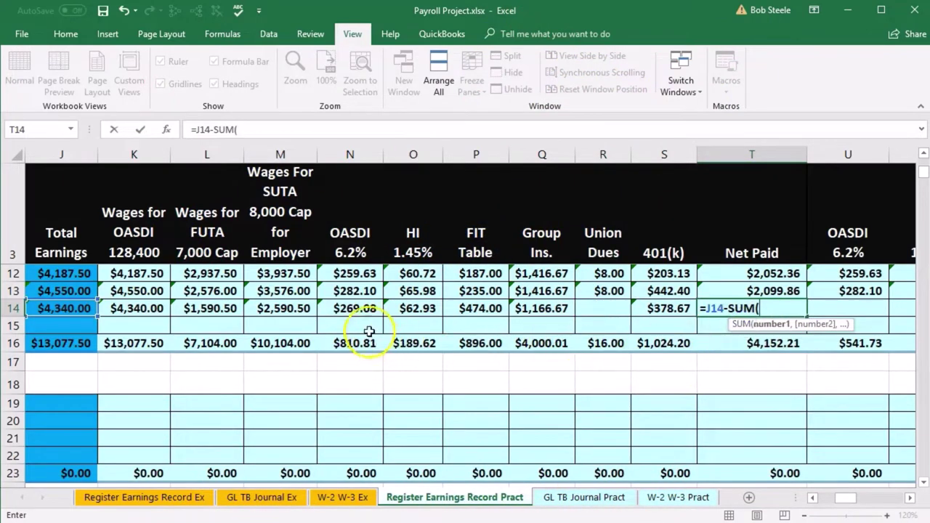
drag(350, 308, 640, 301)
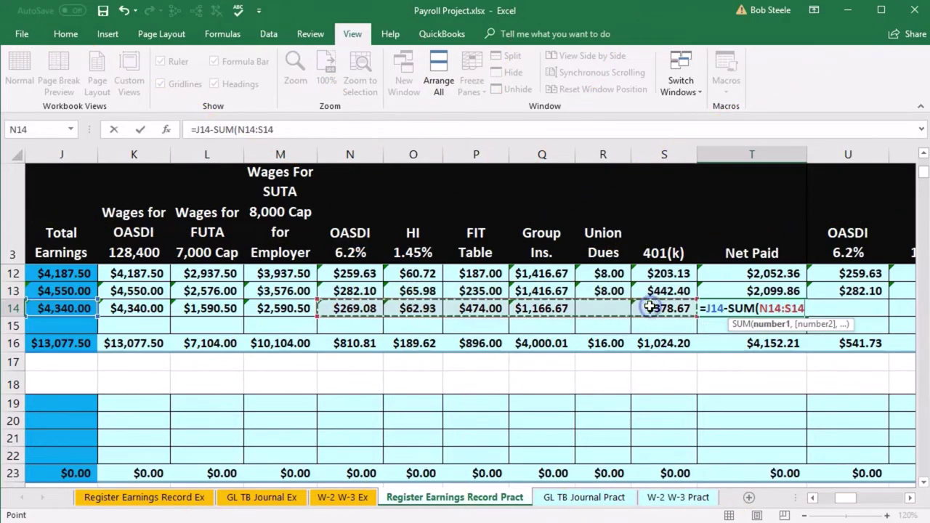
key(Return)
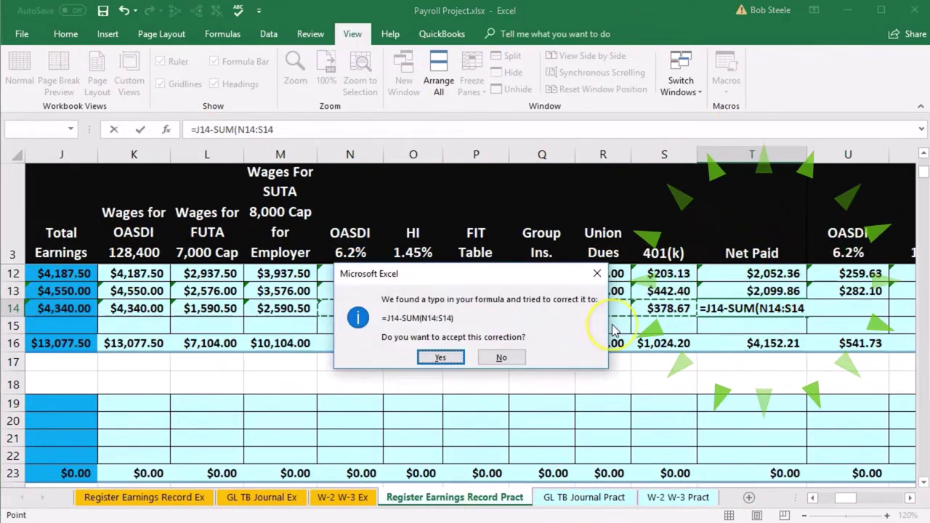
key(Return)
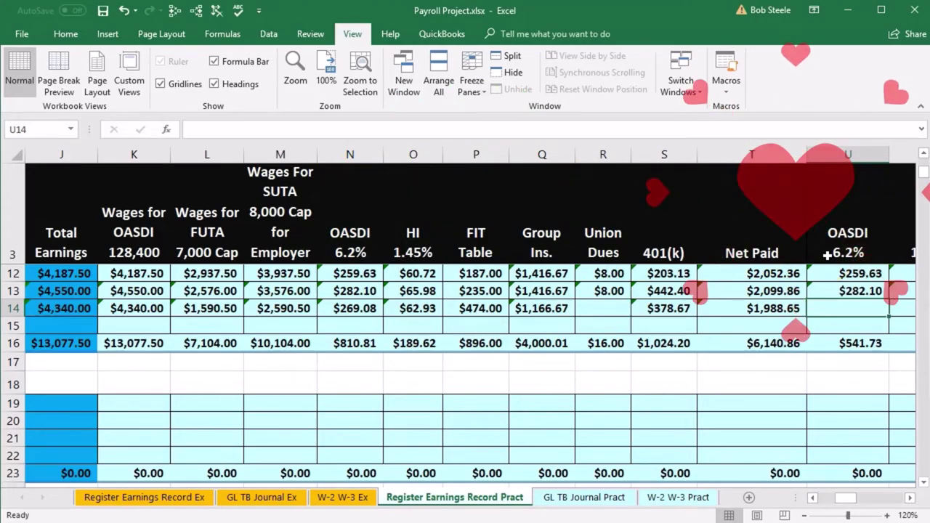
- Calculate the employer's OASDI tax for the third employee in U14 with the formula =K14*.062
text(=)
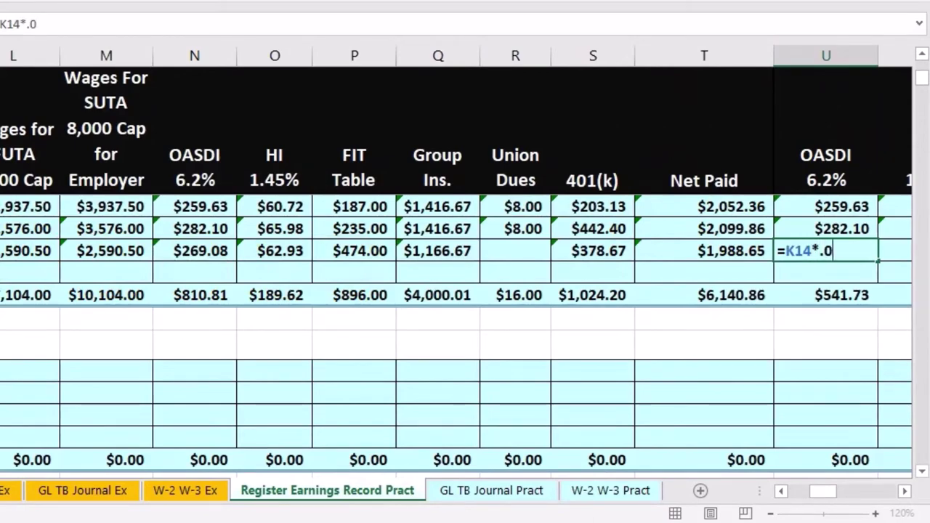
text(K14*.062)
key(Tab)
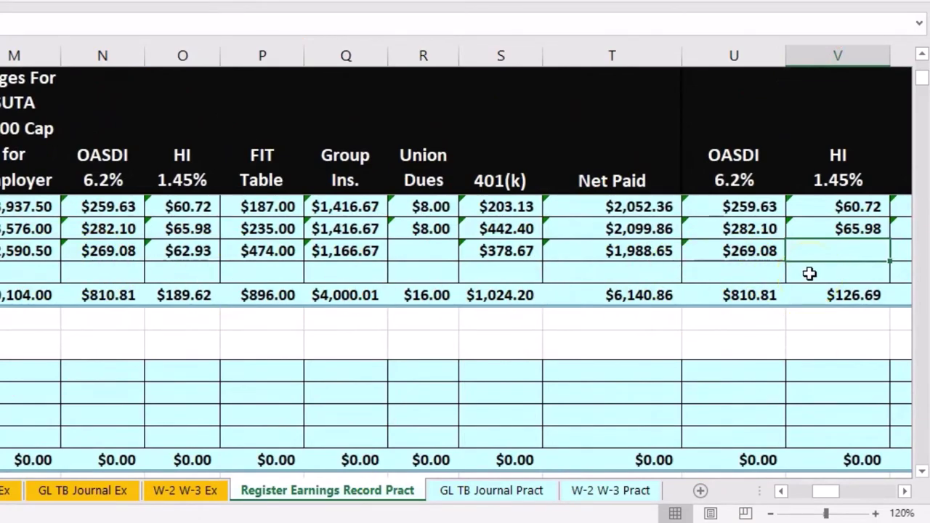
- Calculate the employer's HI tax for the third employee in V14 by multiplying total earnings in J14 by the 1.45% rate
text(=)
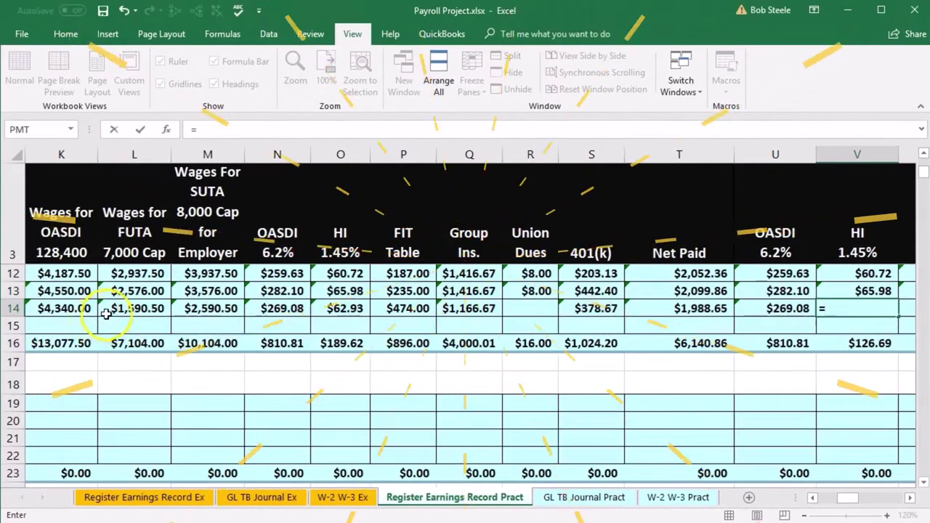
click(108, 312)
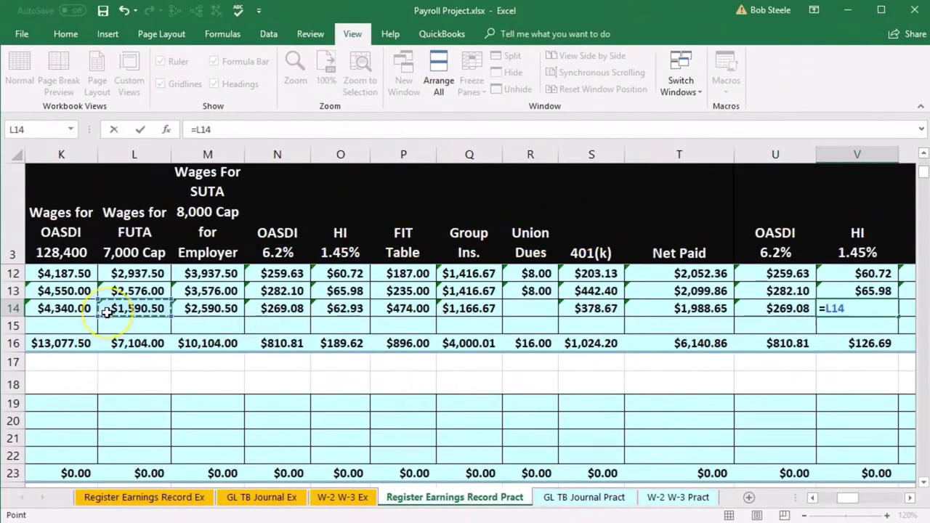
key(Left)
key(Left)
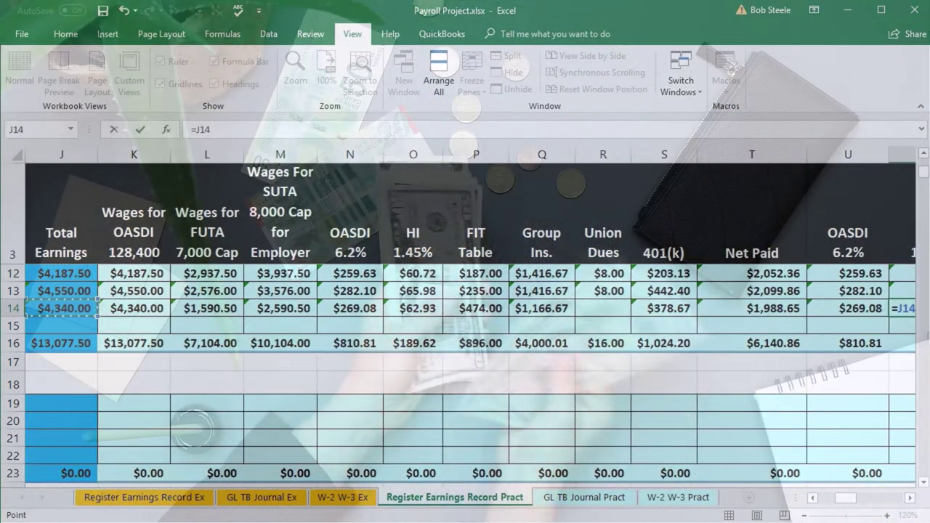
click(909, 497)
click(910, 498)
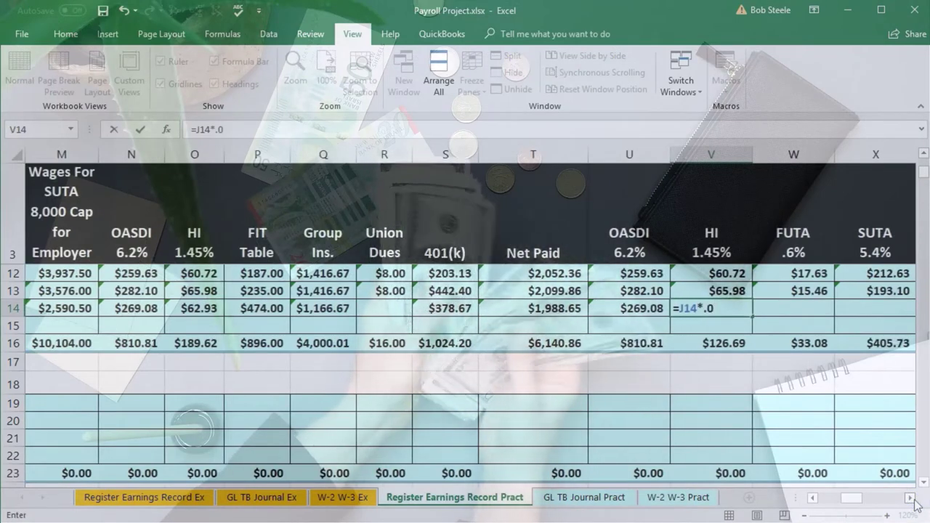
- Calculate the third employee's FUTA tax in W14 with the formula =L14*.006
click(785, 313)
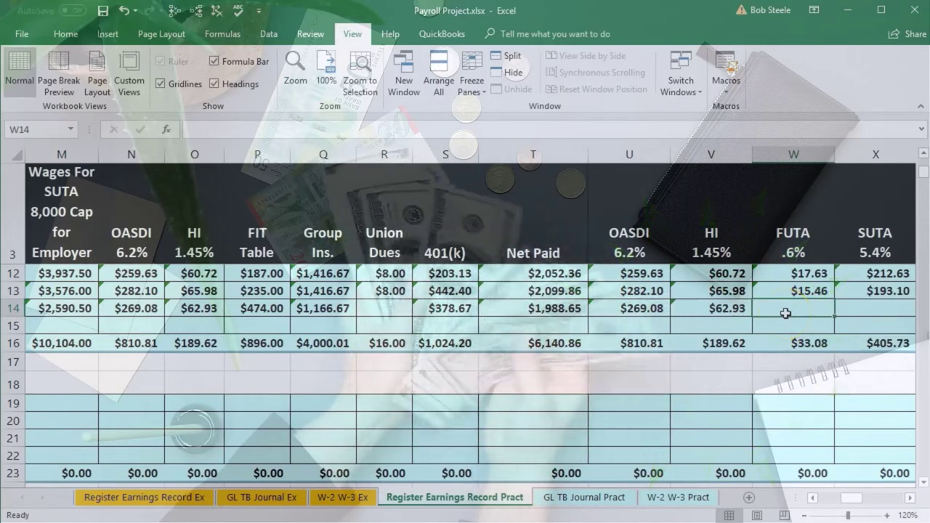
text(=)
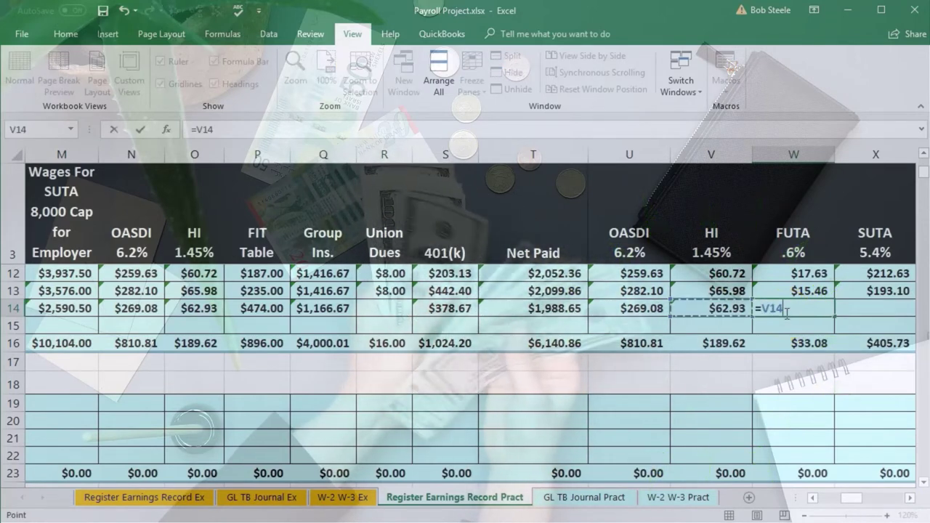
key(Left)
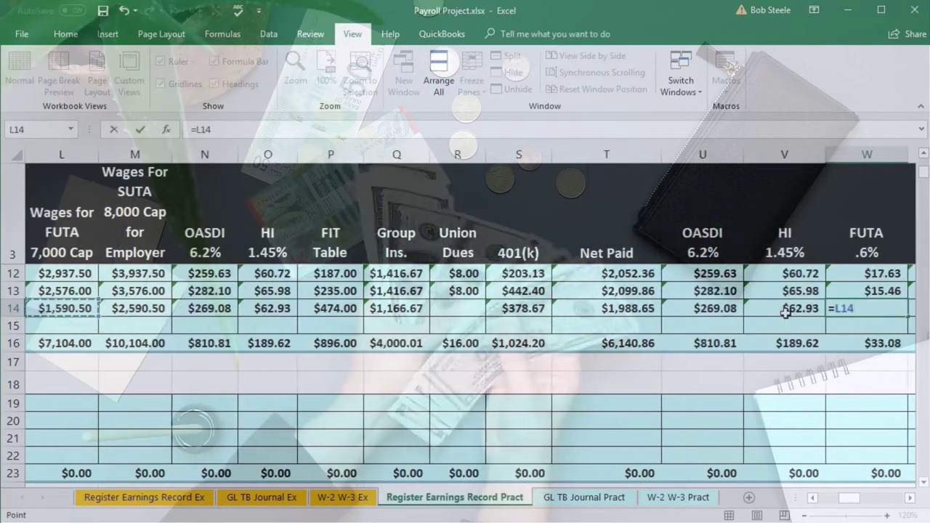
click(910, 498)
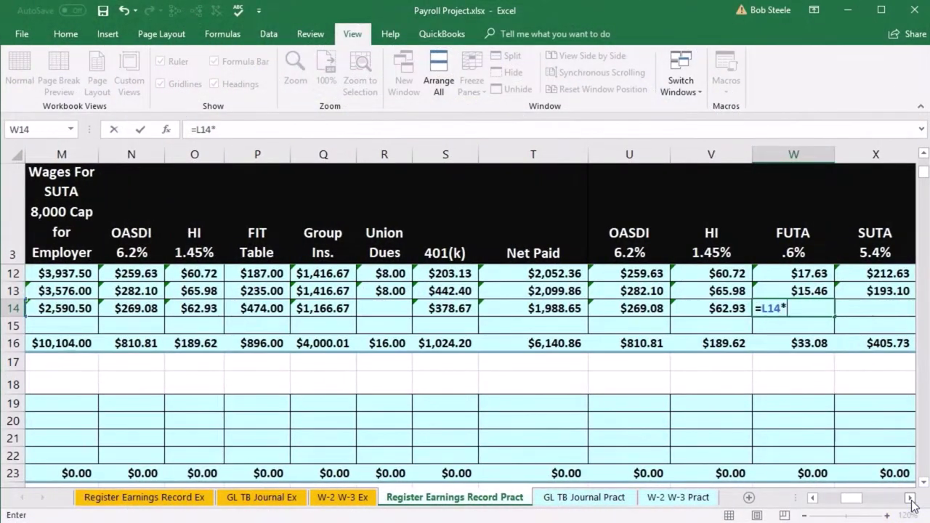
key(BackSpace)
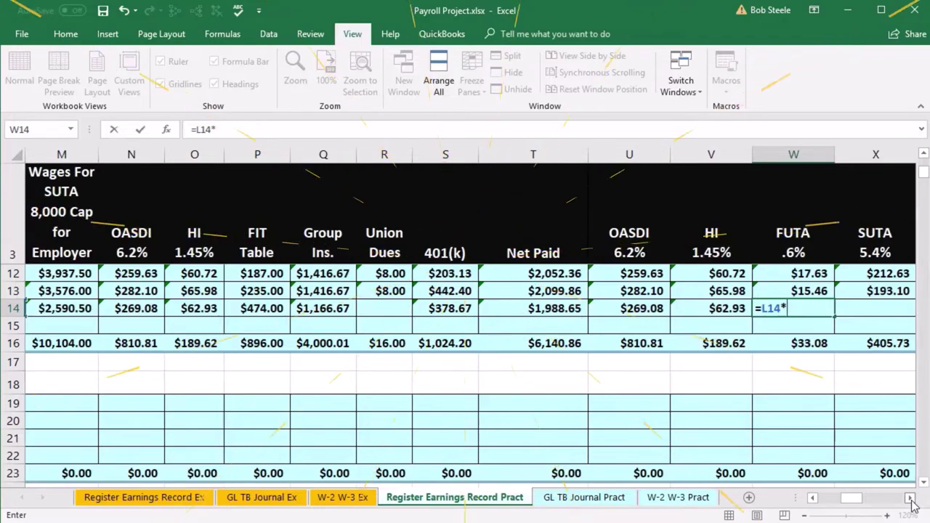
text(.006)
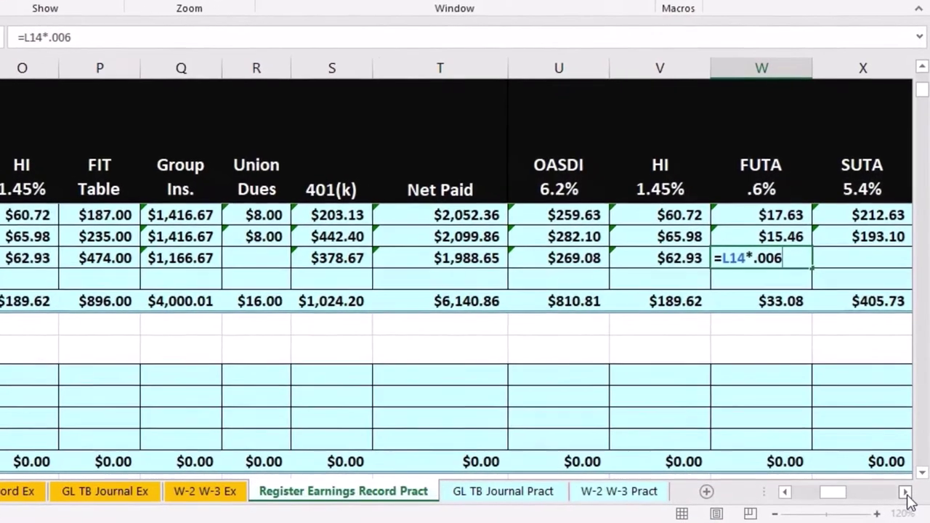
key(Tab)
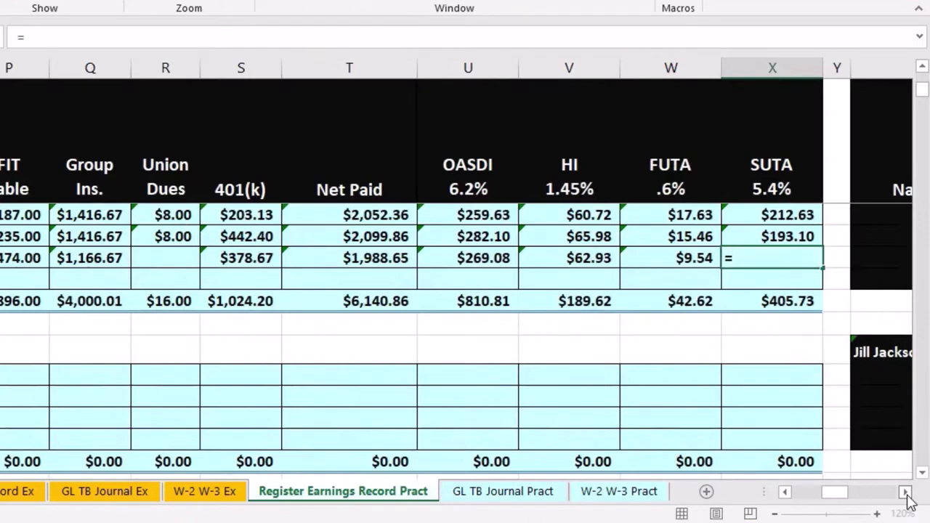
- Calculate the third employee's SUTA tax in X14 with the formula =M14*.054
key(Left)
key(Left)
key(Left)
key(Left)
key(Left)
key(Left)
key(Left)
key(Left)
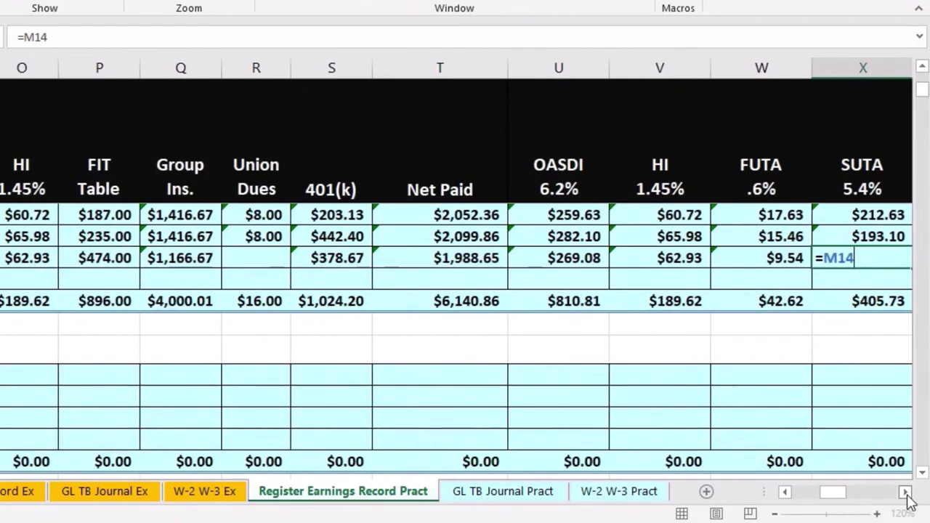
text(*.054)
key(Return)
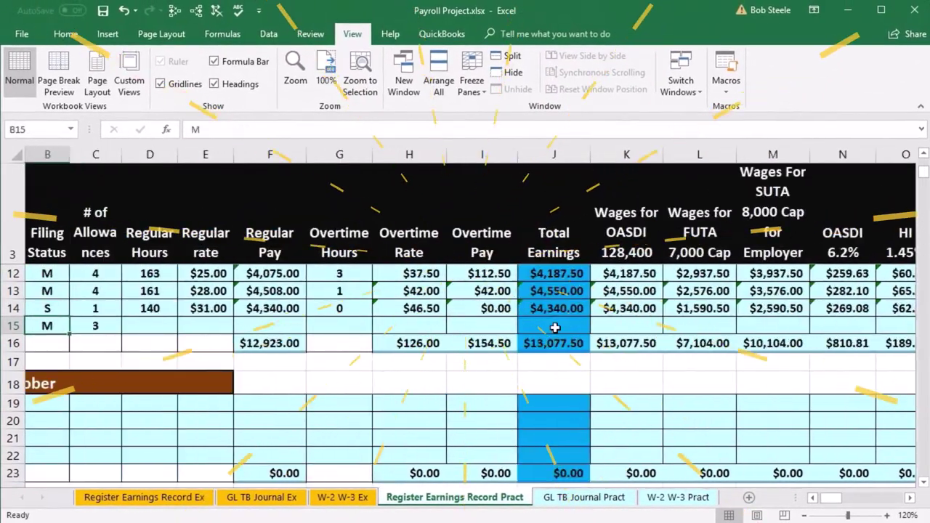
key(Left)
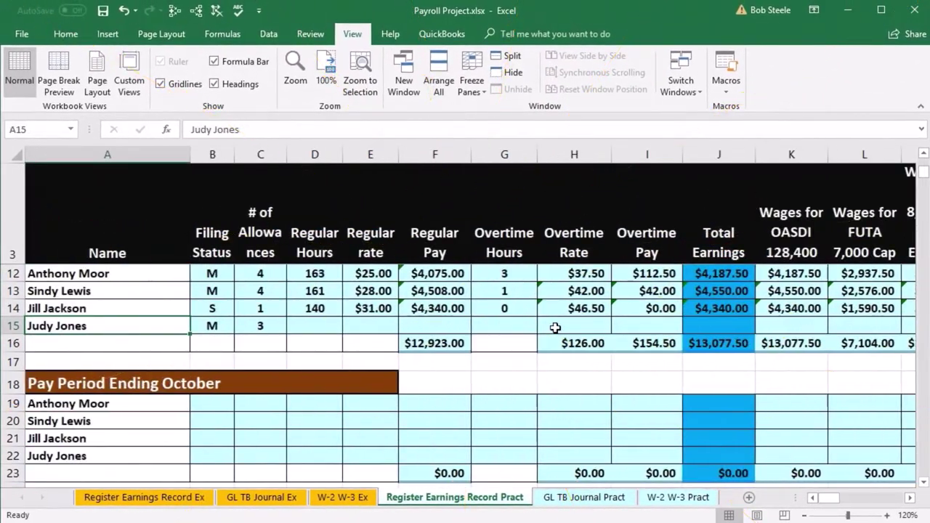
key(Right)
key(Right)
key(Right)
key(Right)
key(Right)
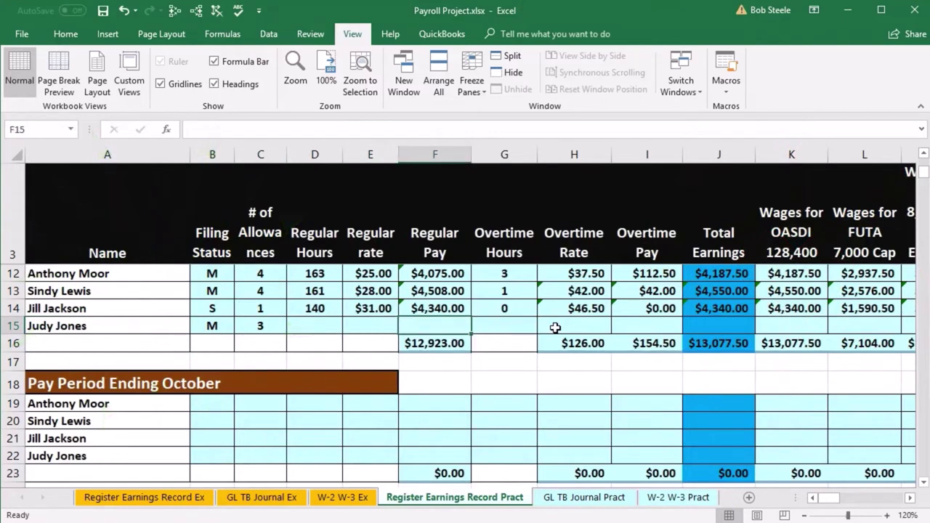
text(S)
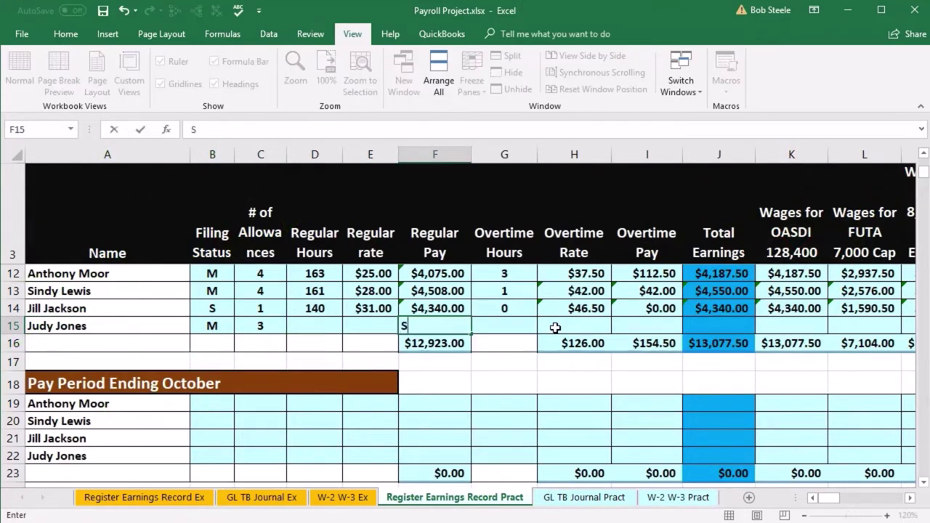
text(Sa)
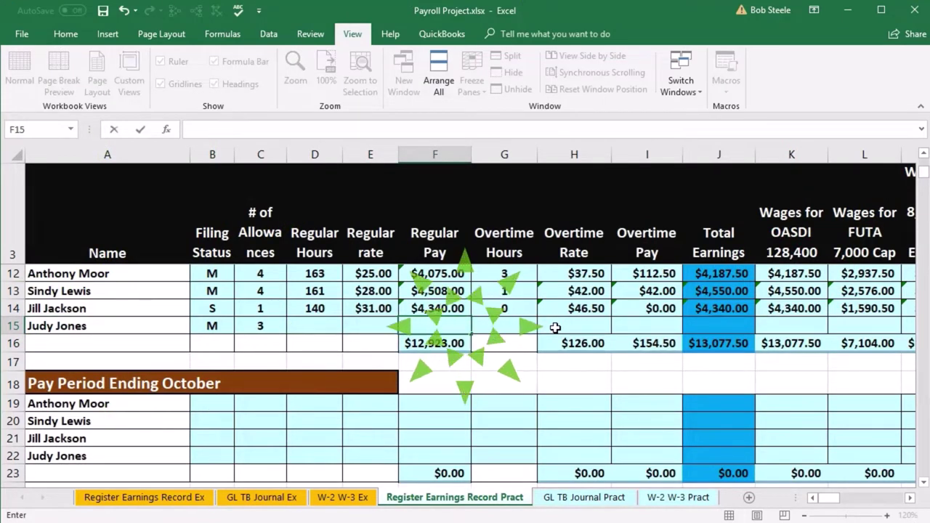
key(BackSpace)
key(BackSpace)
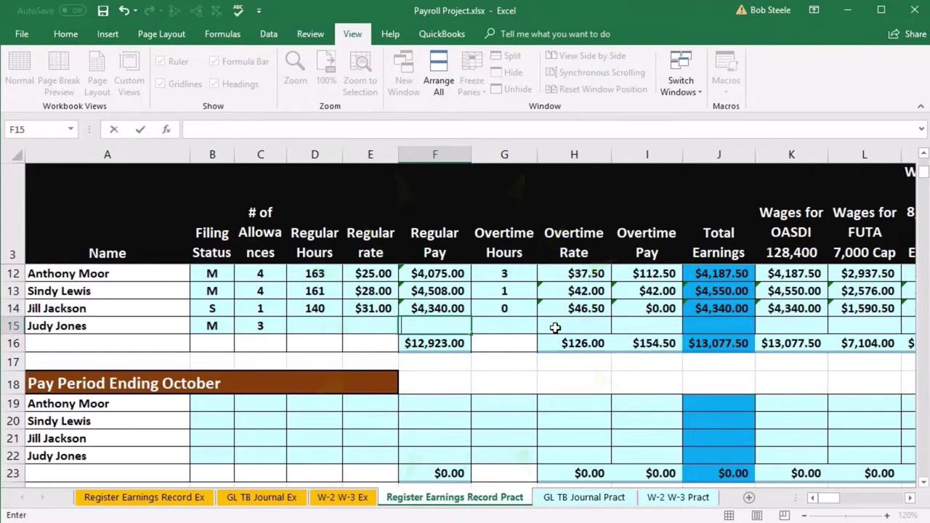
key(Left)
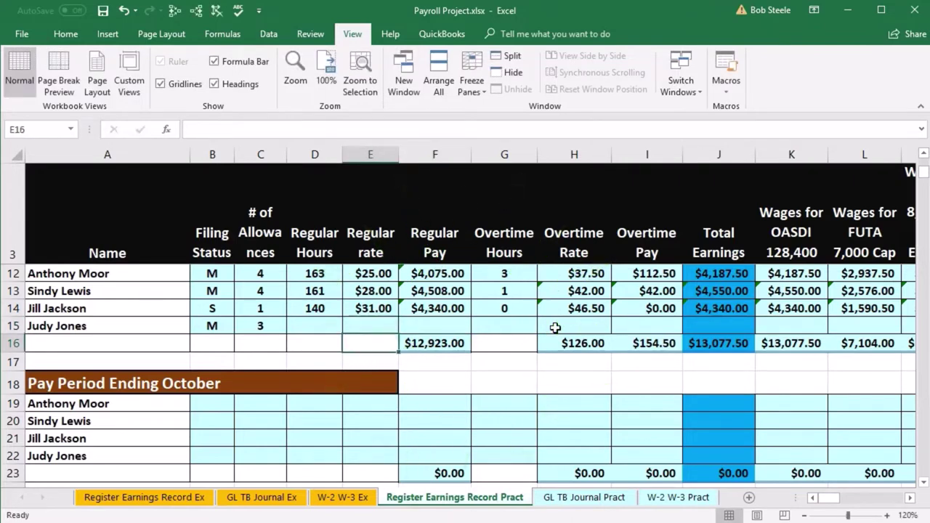
- Mark the fourth employee as salaried by entering Sal as the regular hours in D15
text(Sal)
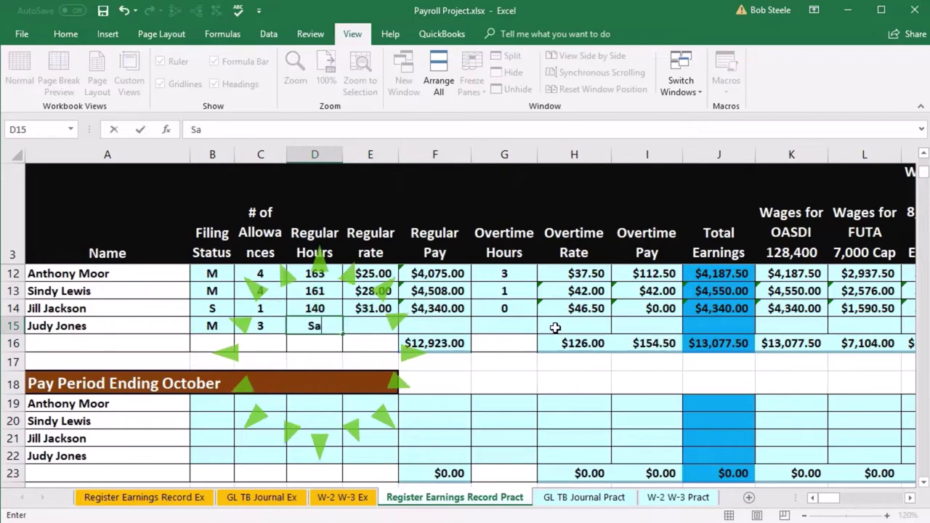
key(Right)
key(Right)
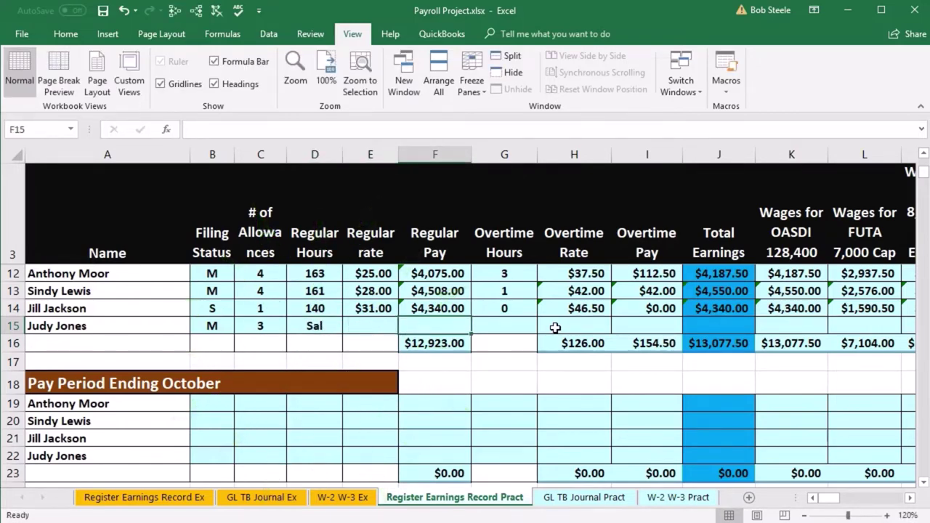
- Enter 35000 as the fourth employee's regular pay in F15, leaving the overtime cells in that row empty
text(3500)
key(Right)
key(Right)
key(Right)
key(Right)
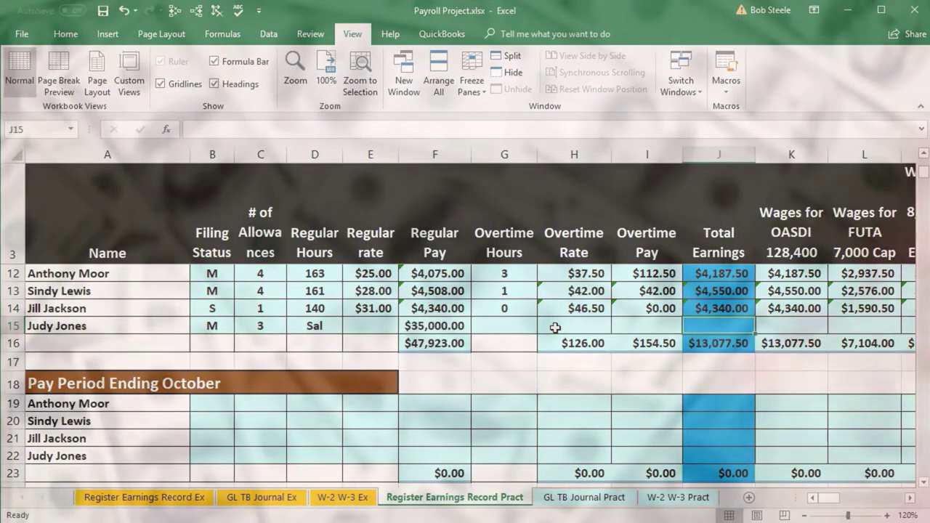
- Link the fourth employee's total earnings in J15 to regular pay with =F15
text(=)
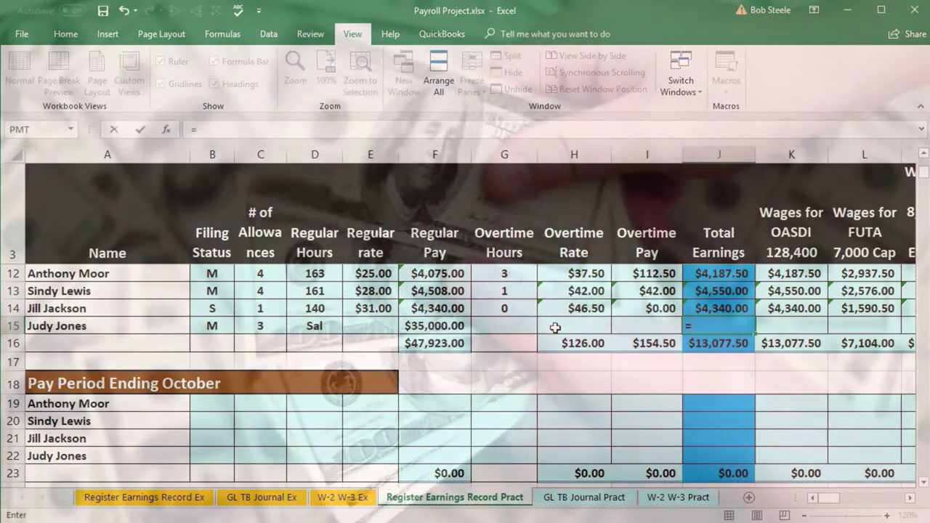
click(440, 324)
key(Tab)
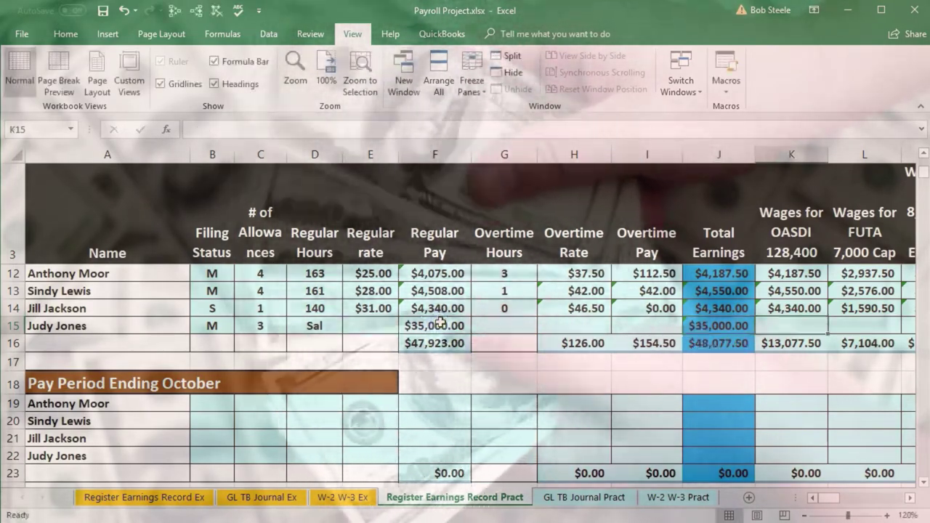
- Review the fourth employee's remaining wage and deduction cells in row 15 and compare total earnings in J15 with the previous period's J8
key(Right)
key(Right)
key(Right)
key(Right)
key(Right)
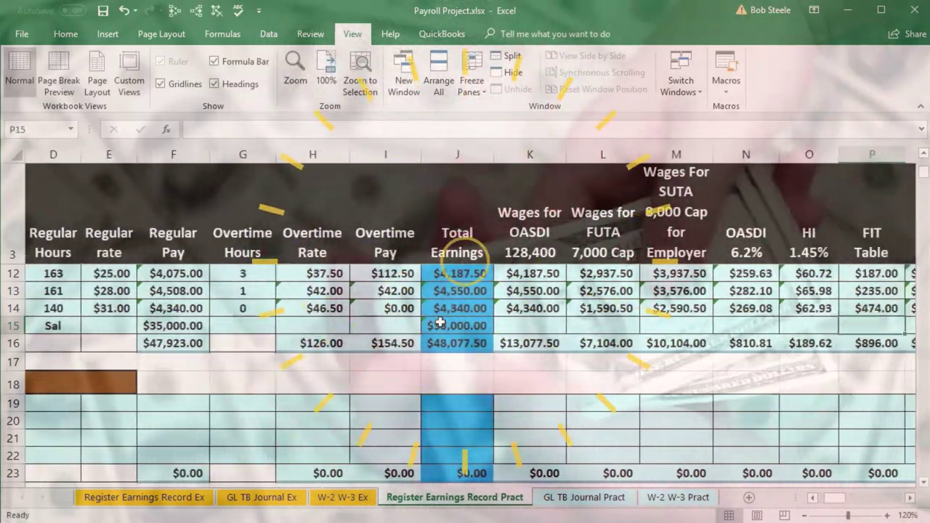
click(554, 328)
key(Right)
key(Right)
key(Right)
key(Right)
key(Right)
key(Right)
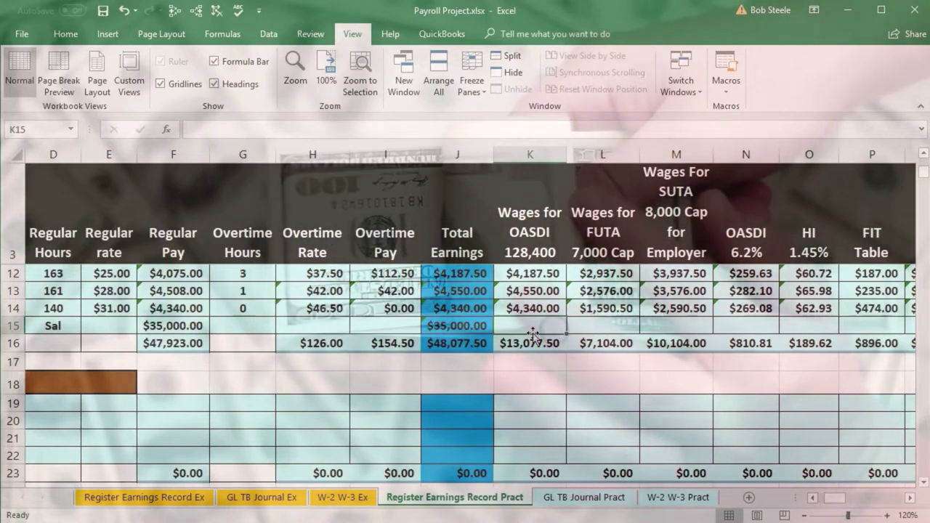
key(Right)
key(Right)
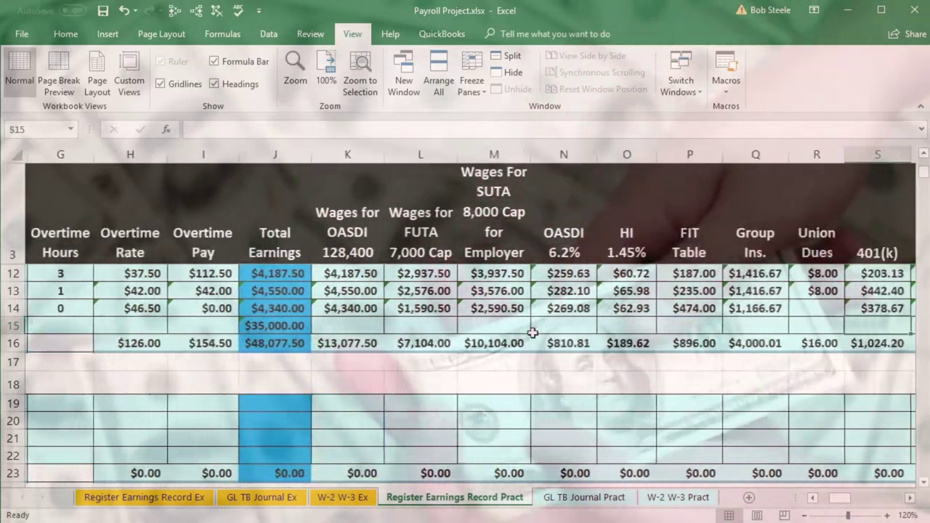
scroll(308, 395, up, 1)
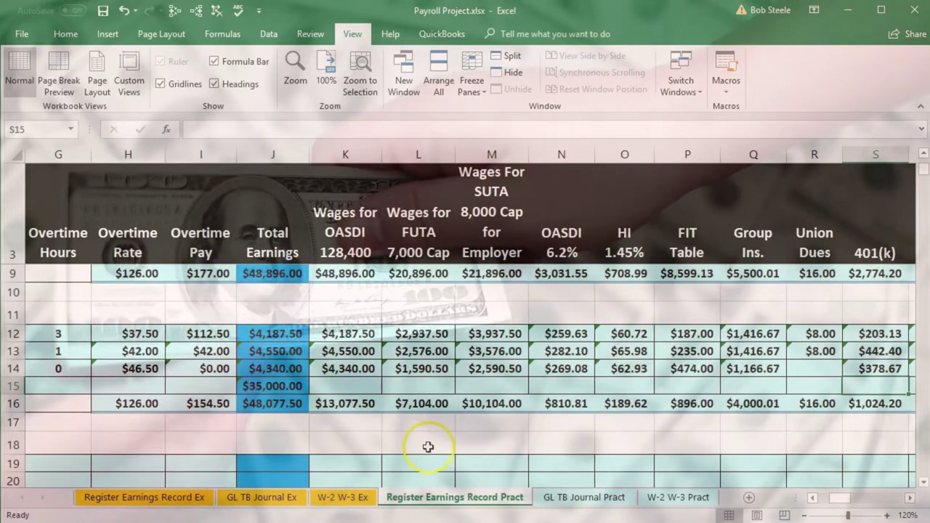
scroll(393, 411, up, 1)
click(270, 308)
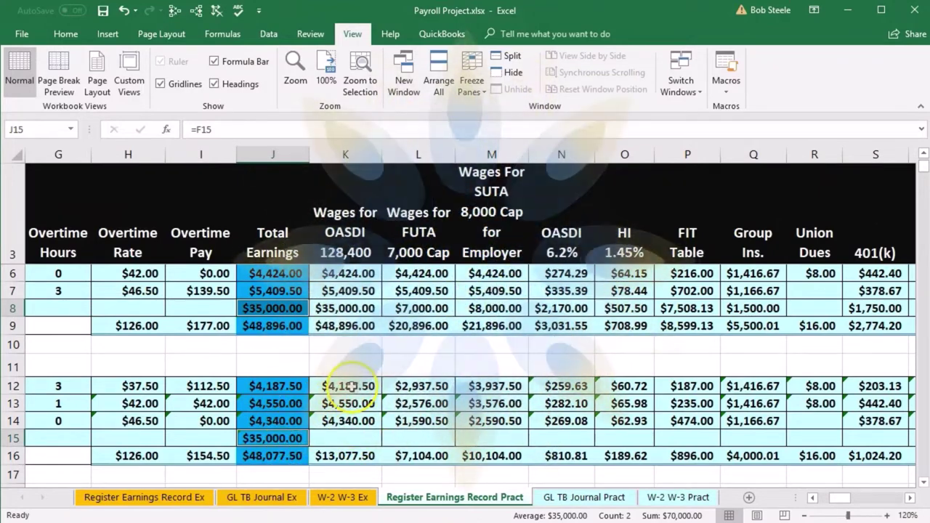
- Set the fourth employee's OASDI wages in K15 equal to total earnings in J15
click(345, 436)
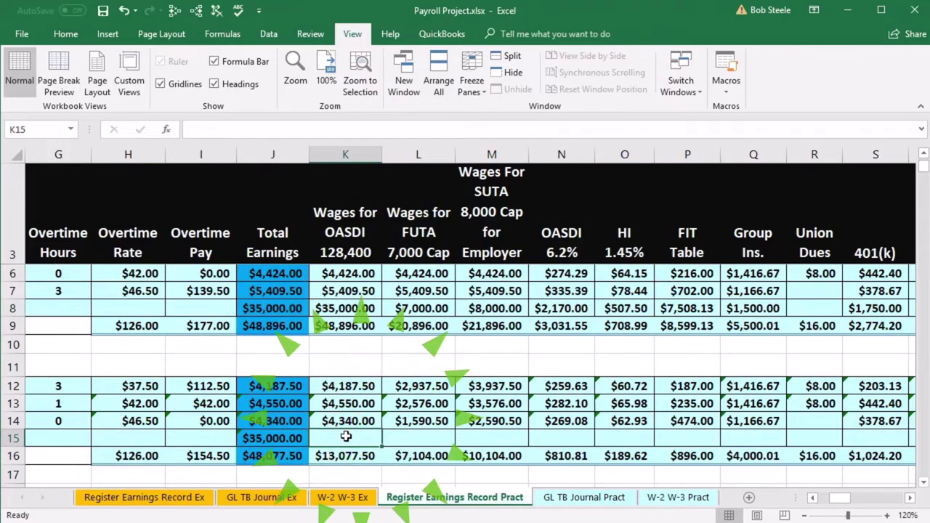
text(=)
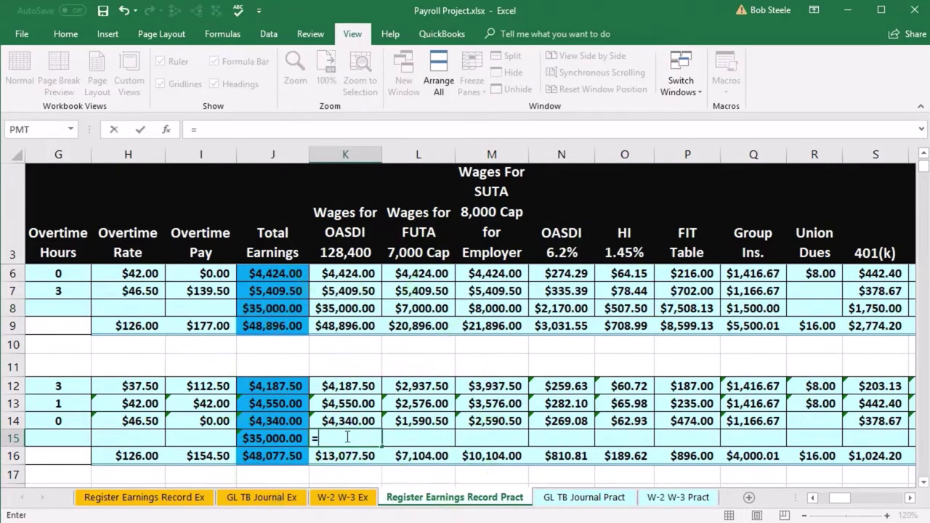
key(Tab)
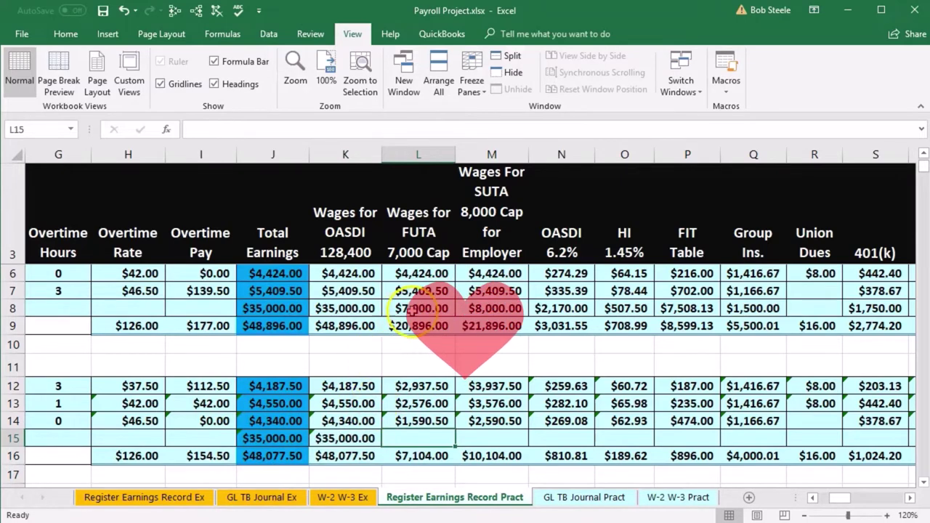
- Check the previous period's FUTA wages in L8, and enter 0 for the fourth employee's FUTA wages in L15 and SUTA wages in M15
click(422, 308)
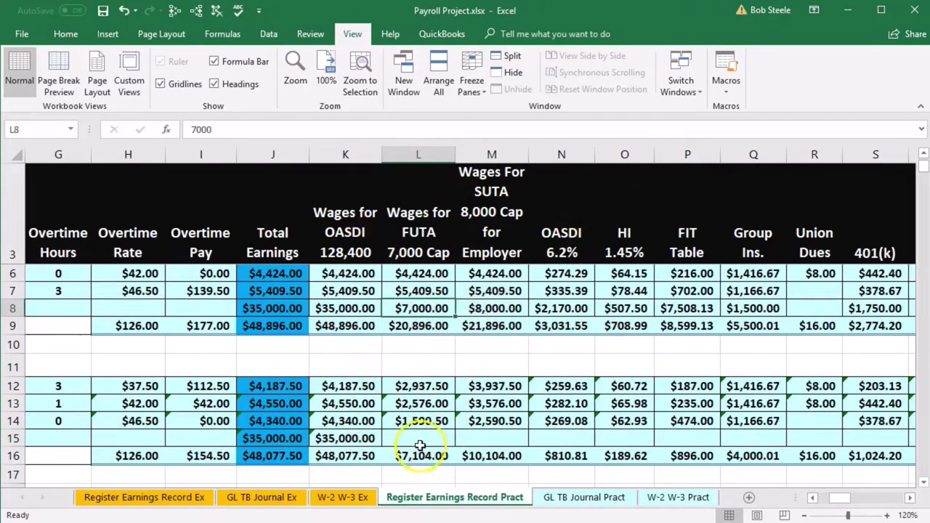
text(0)
key(Tab)
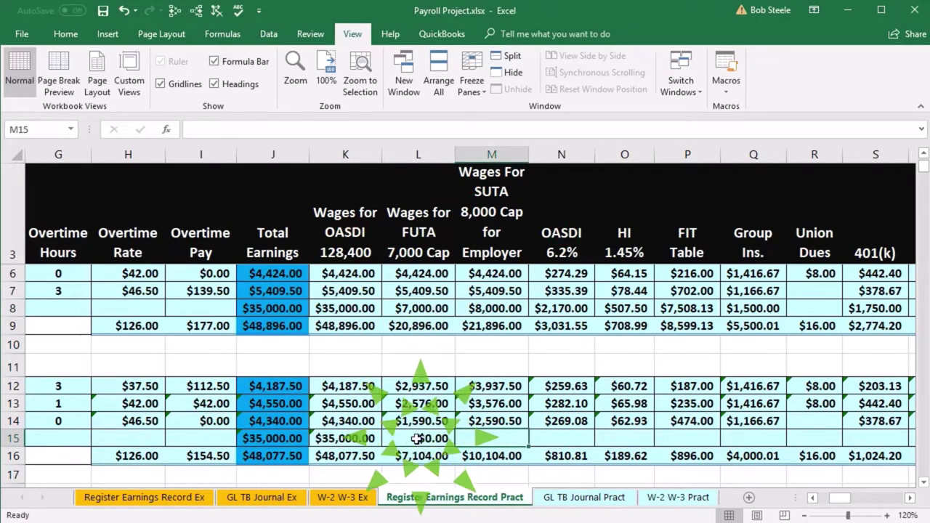
text(0)
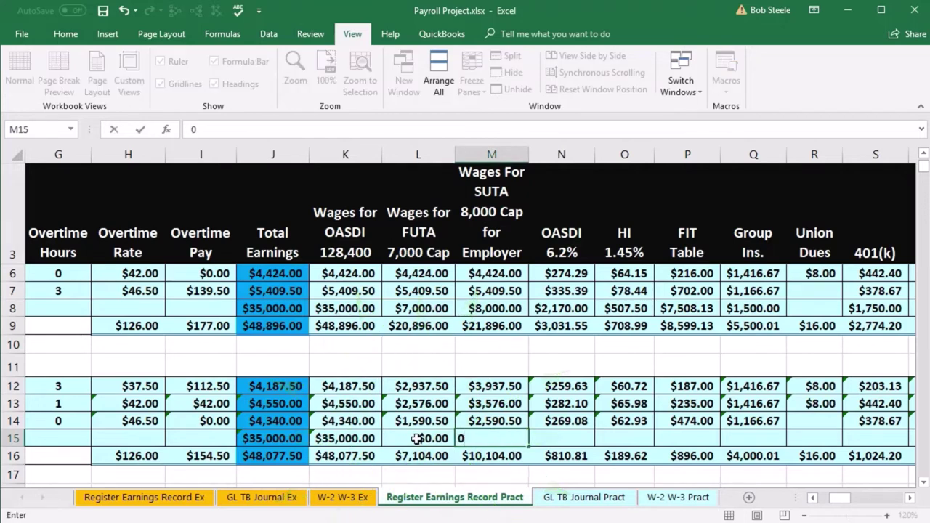
key(Tab)
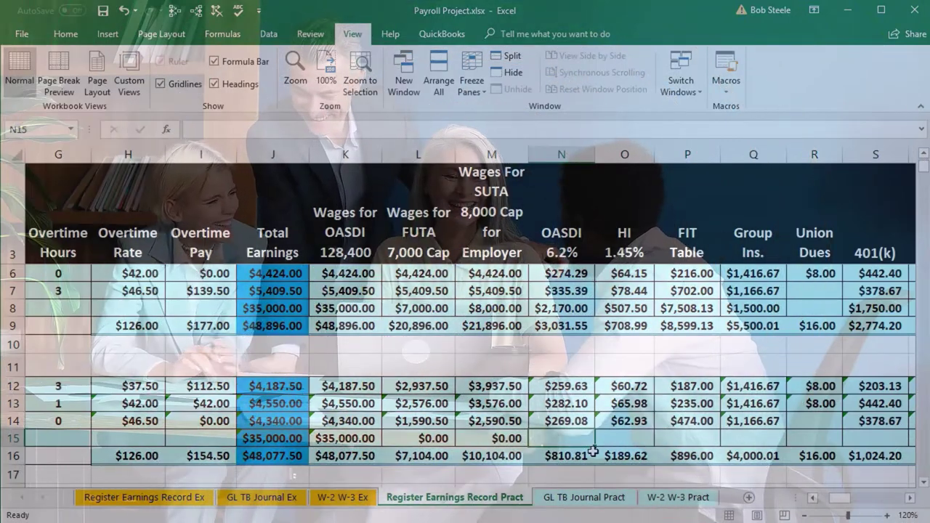
- Calculate the fourth employee's OASDI in N15 with =K15*.062 and HI in O15 with =J15*.0145
text(=)
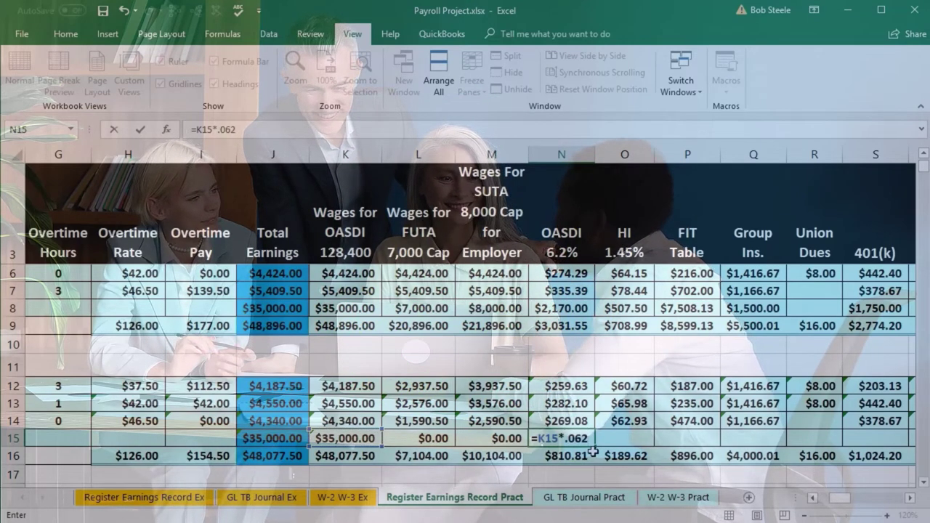
key(Tab)
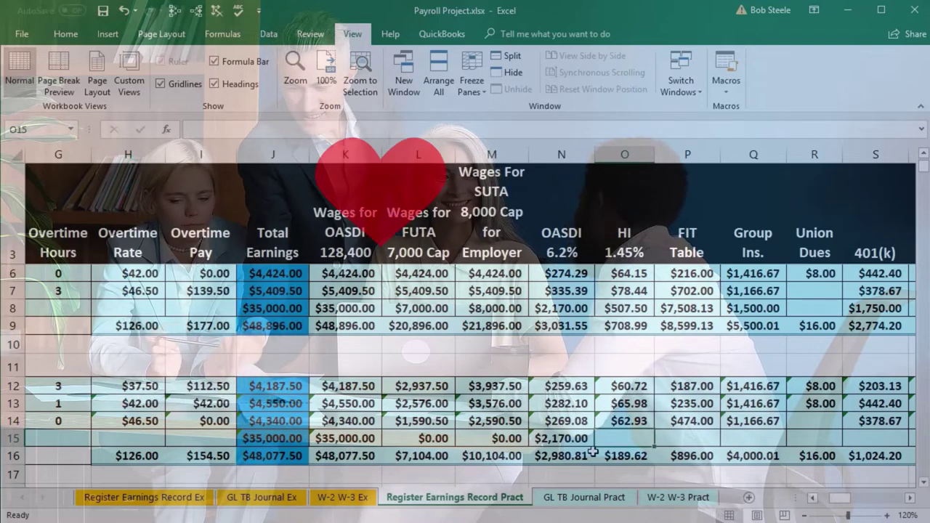
text(=)
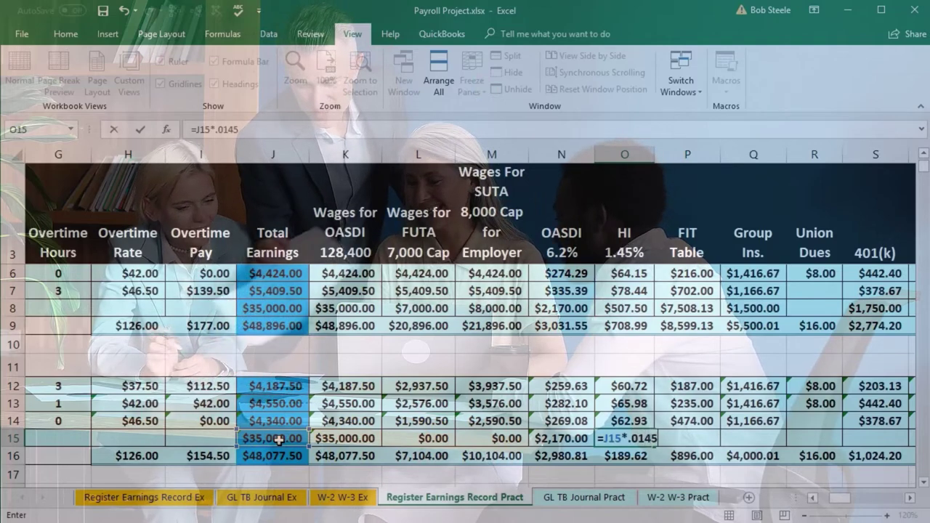
key(Tab)
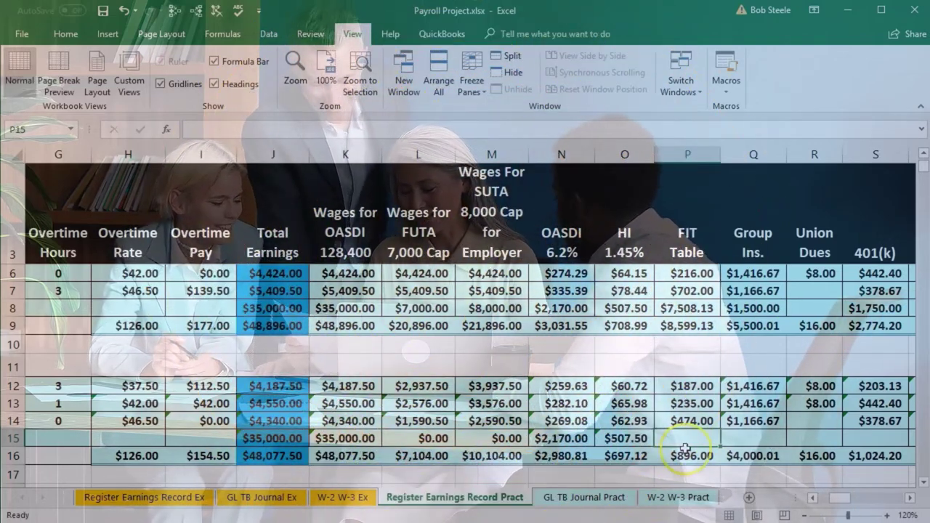
- Switch to the Circle E PDF and find the table of one withholding allowance per payroll period on page 45
scroll(685, 448, up, 1)
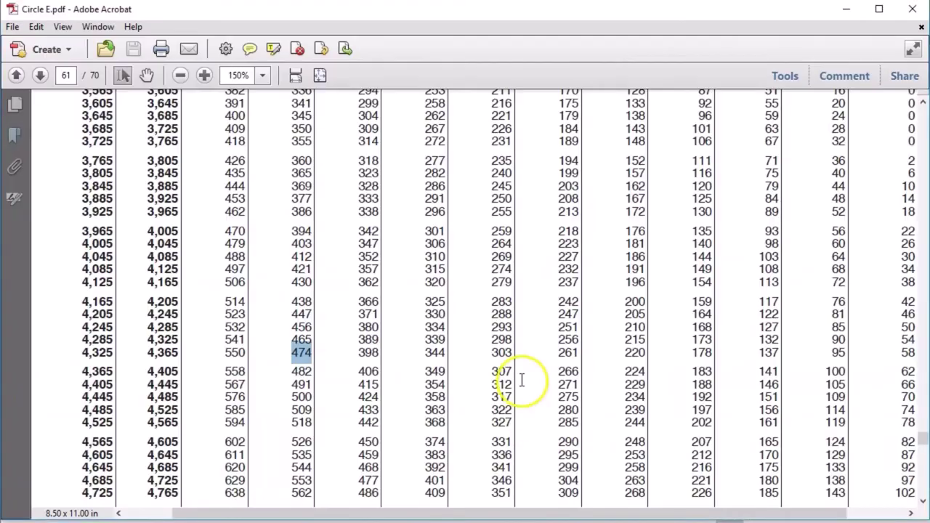
scroll(520, 383, up, 10)
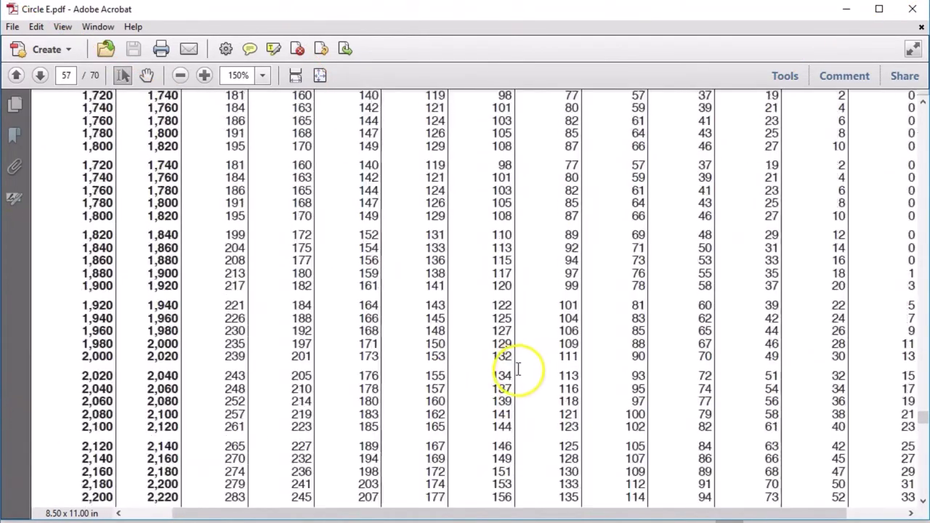
scroll(517, 368, up, 8)
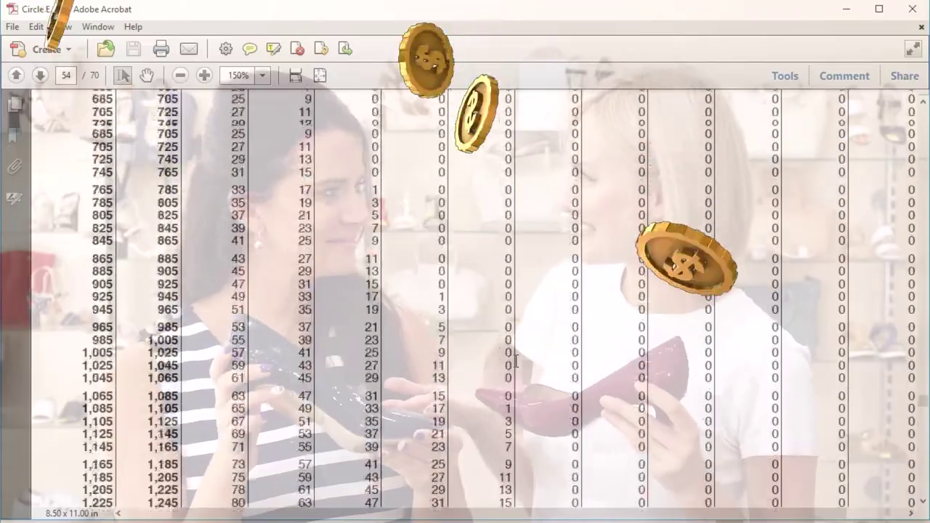
scroll(516, 360, up, 20)
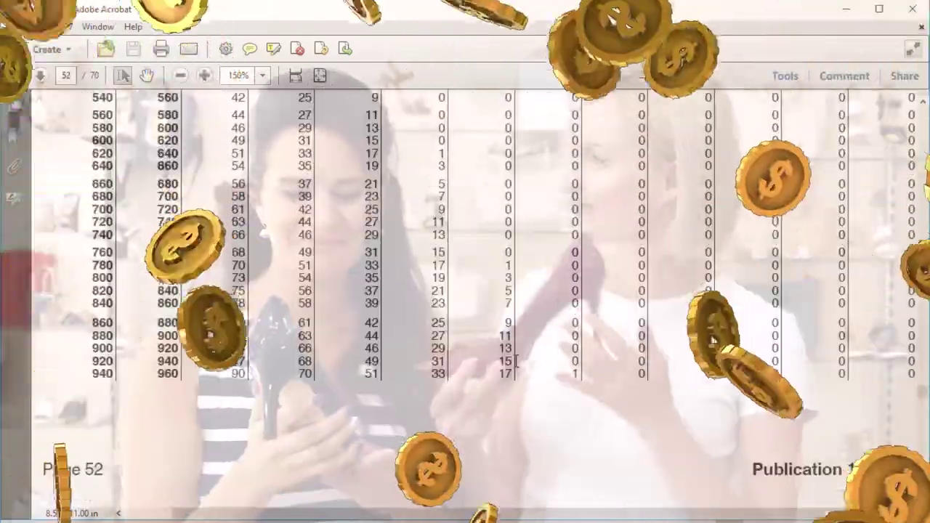
scroll(517, 361, up, 20)
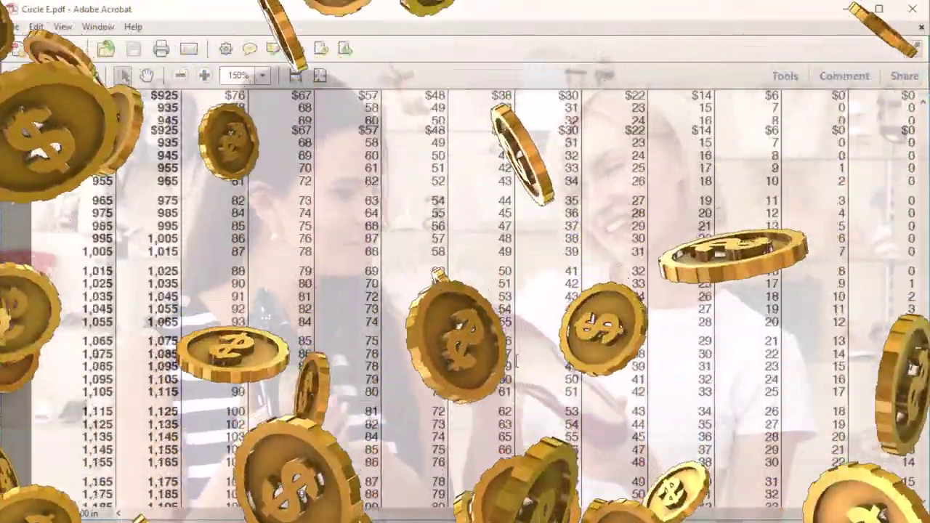
scroll(517, 361, up, 20)
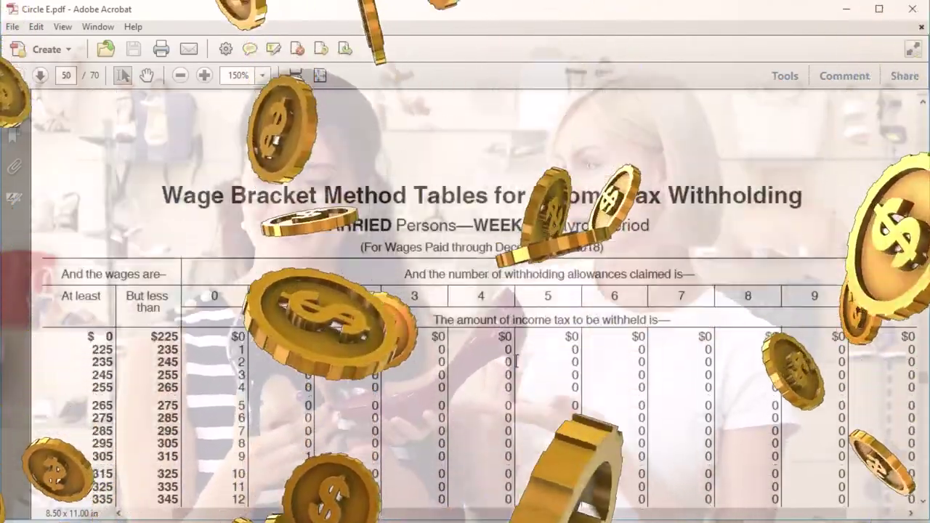
scroll(517, 361, up, 20)
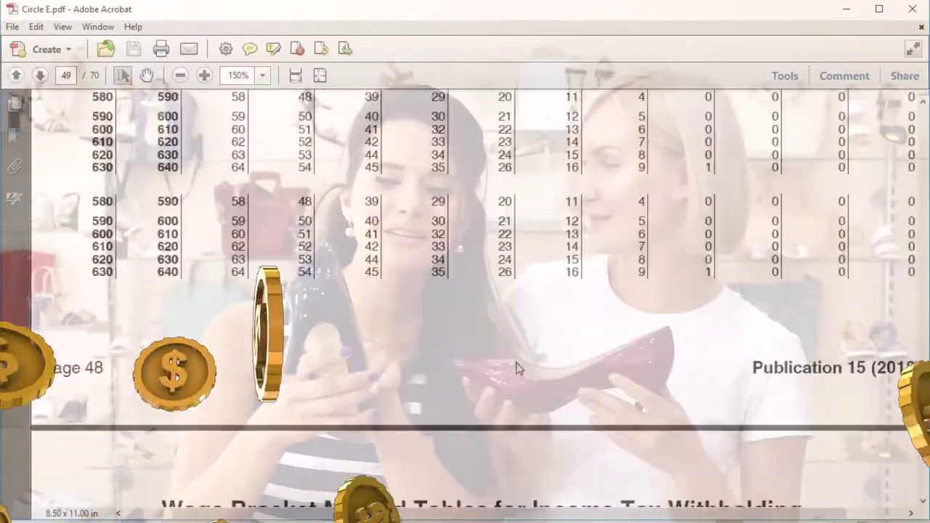
scroll(516, 368, up, 20)
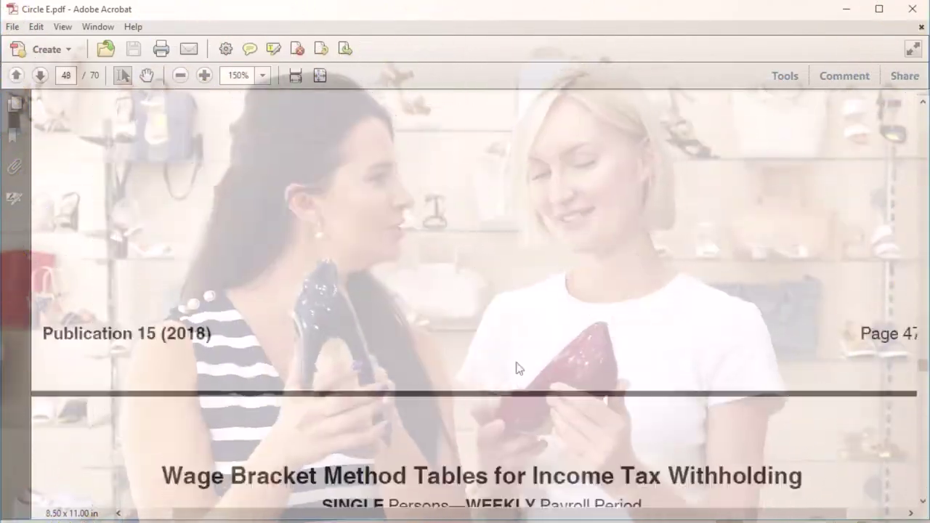
scroll(516, 368, up, 20)
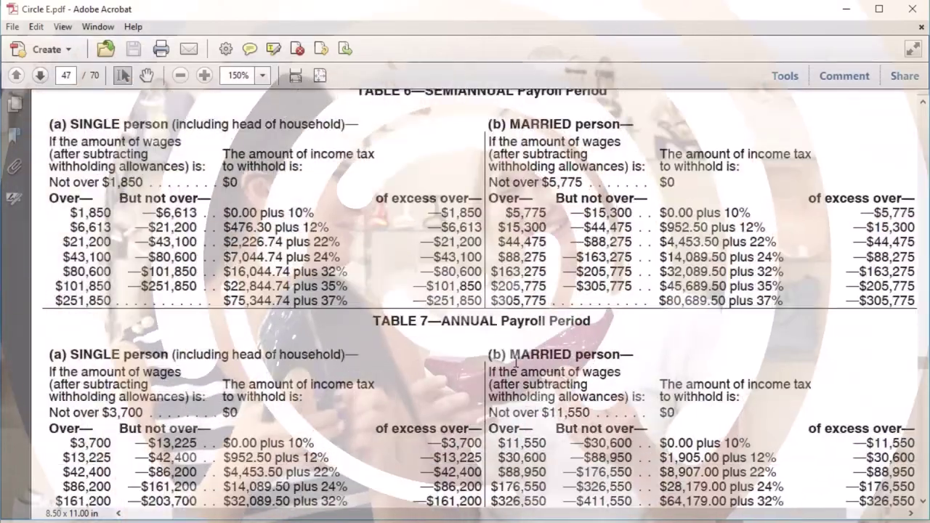
scroll(515, 361, up, 19)
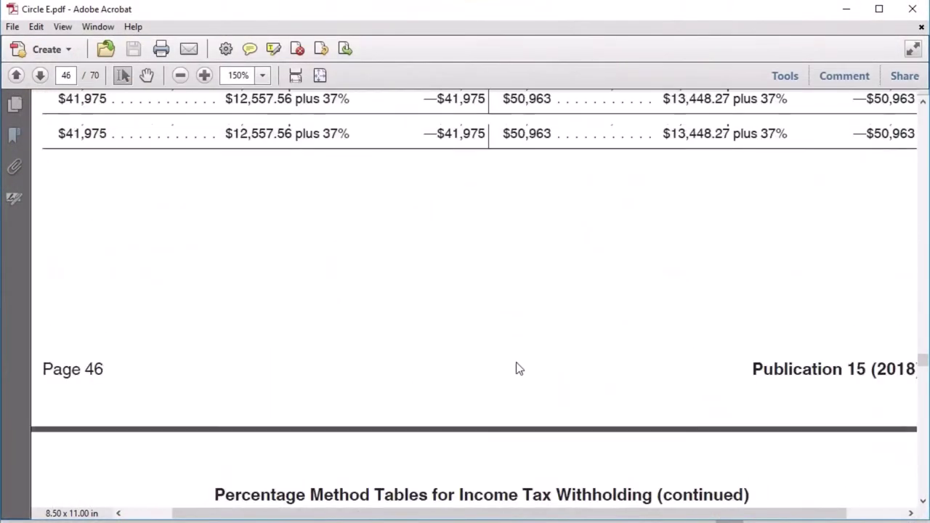
scroll(518, 369, up, 20)
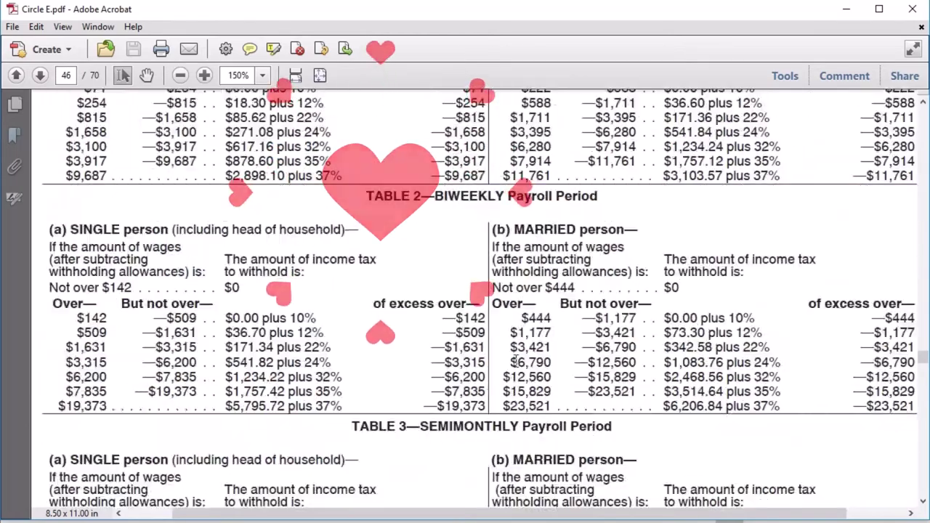
scroll(517, 365, up, 10)
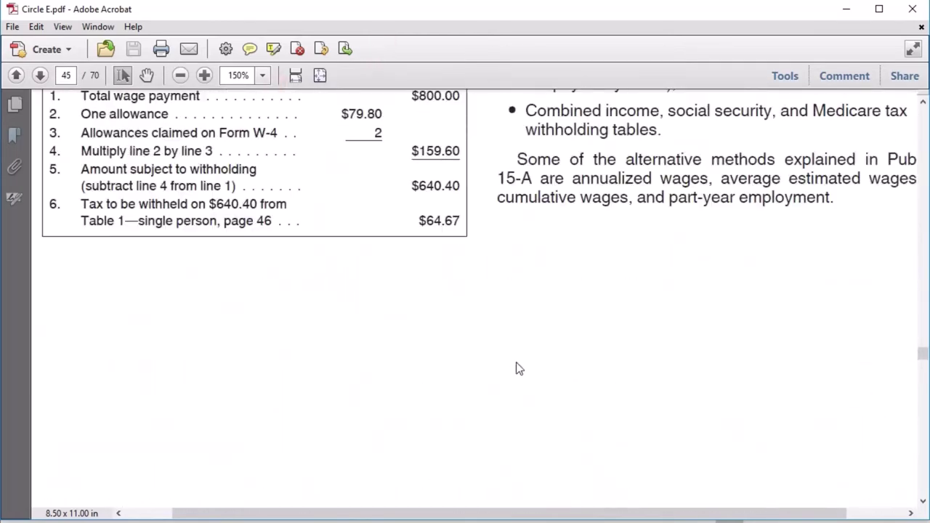
scroll(517, 366, up, 10)
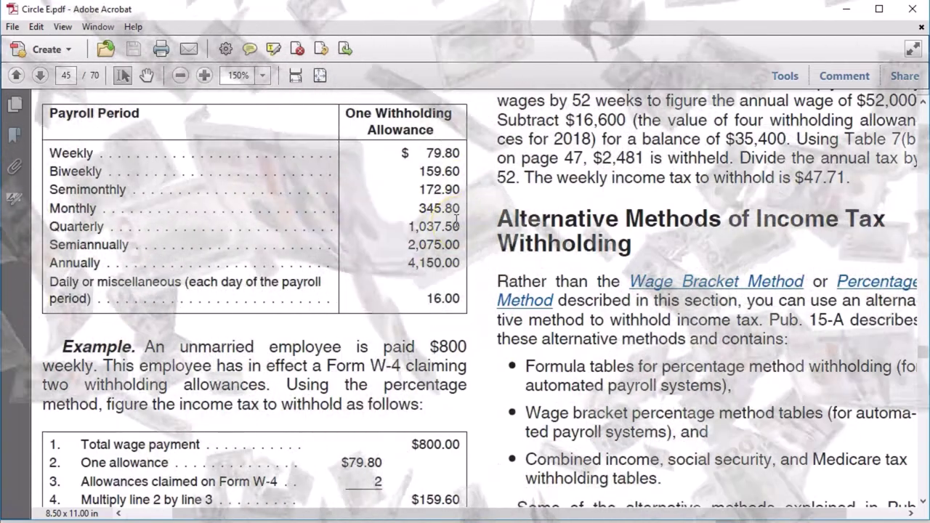
- In Calculator, multiply the monthly allowance of 345.8 by 3 and subtract 35000 from the product
key(XF86Calculator)
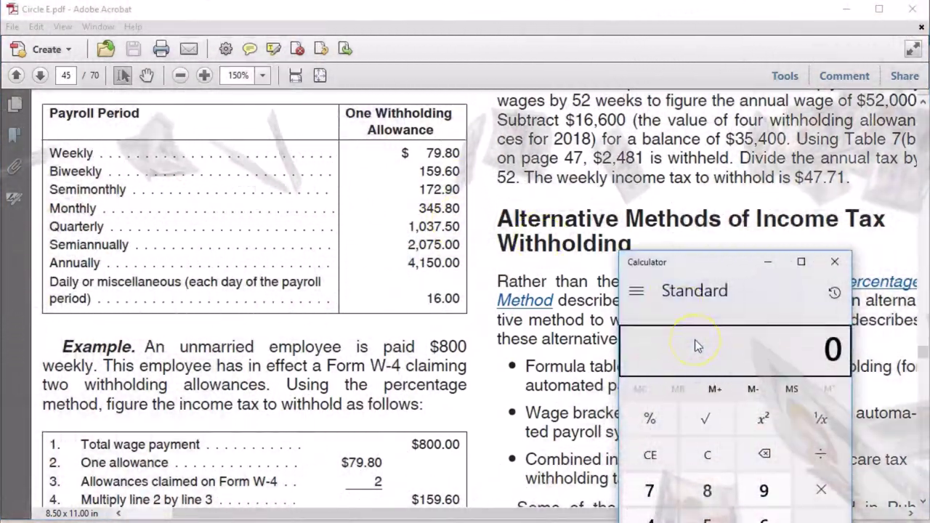
text(345.8)
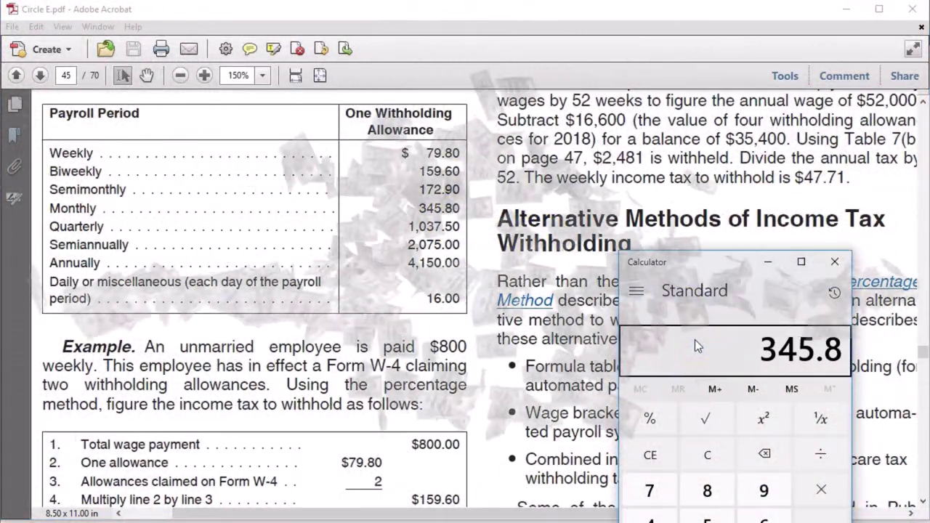
text(*3)
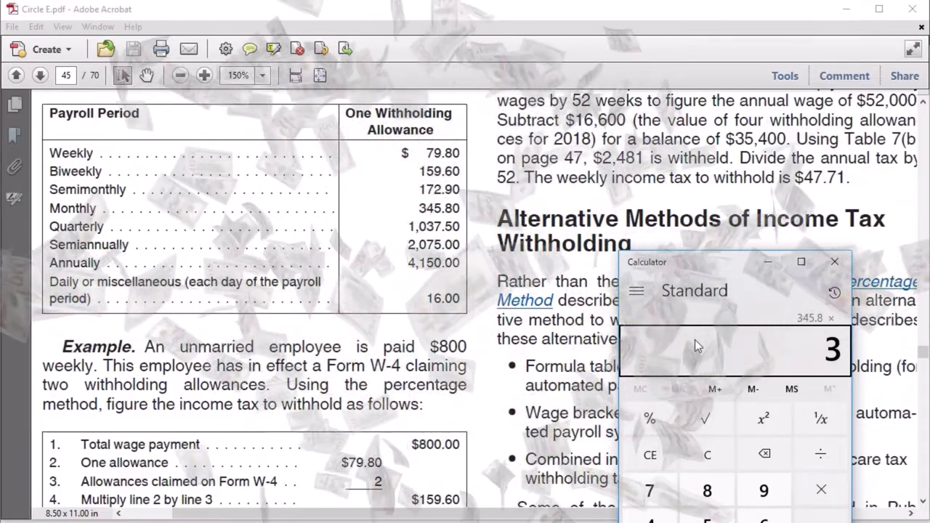
key(Return)
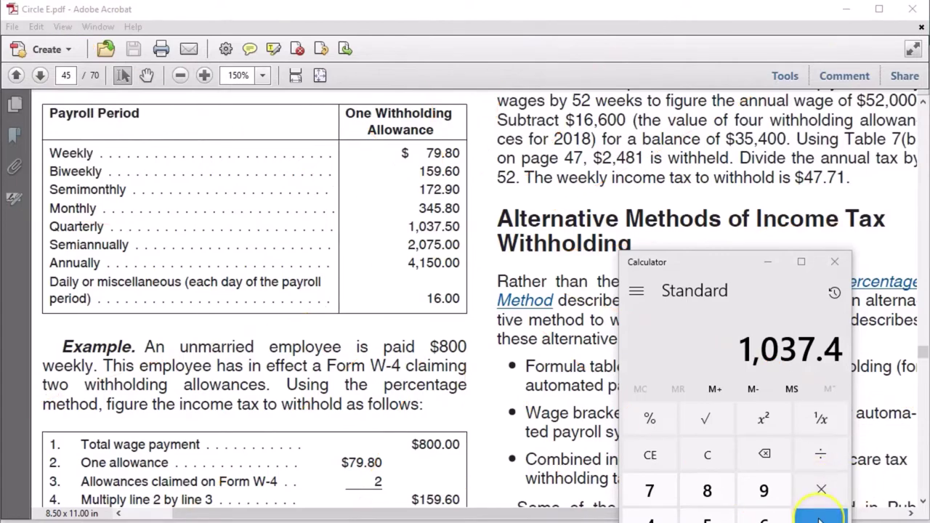
text(35)
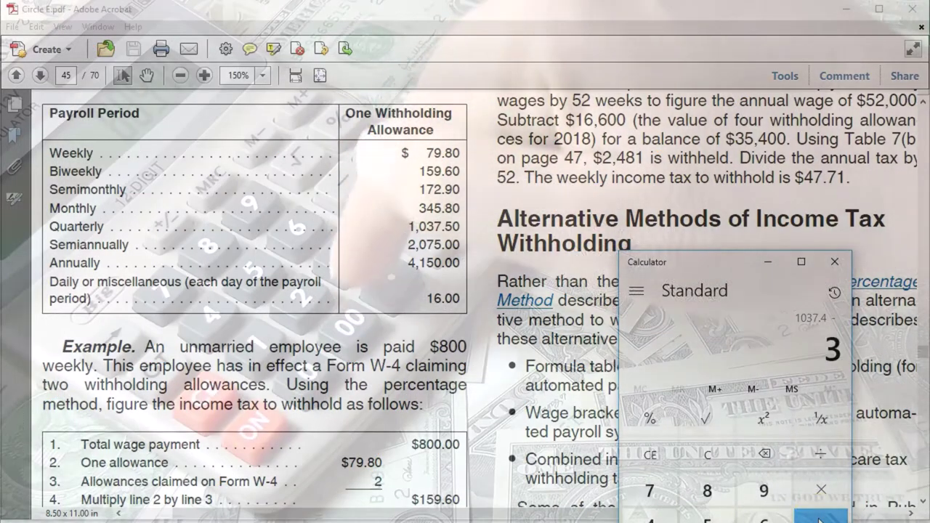
text(000)
key(Return)
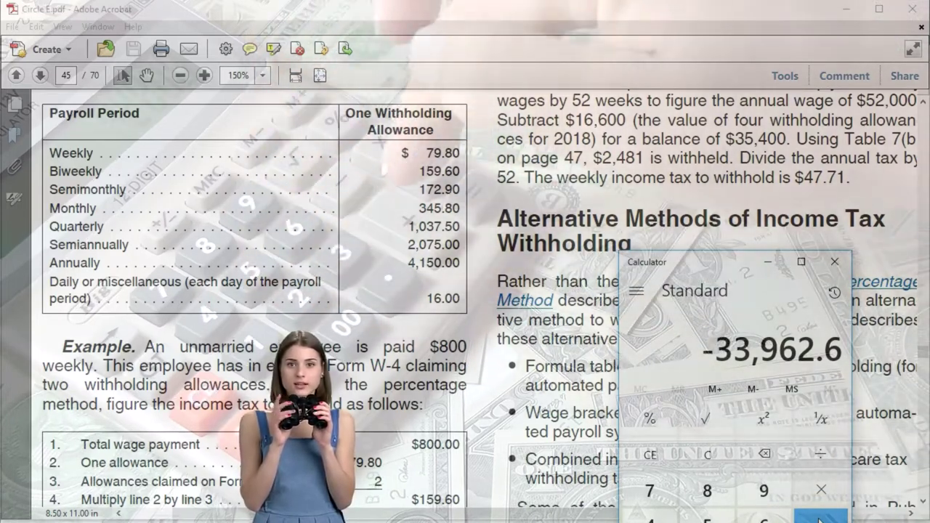
- Return to the PDF and find Table 4, the monthly payroll period withholding rates, on page 46
click(507, 409)
scroll(507, 407, down, 10)
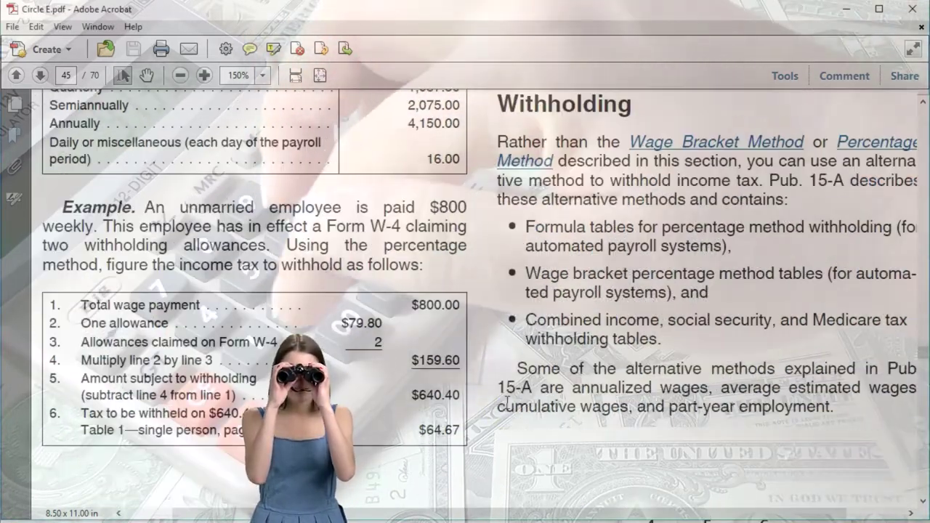
scroll(507, 401, down, 8)
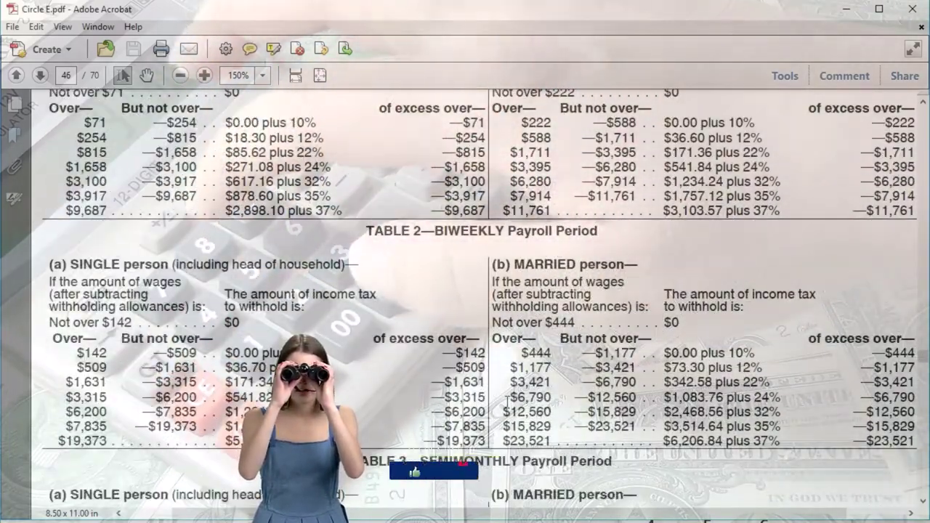
scroll(507, 396, down, 5)
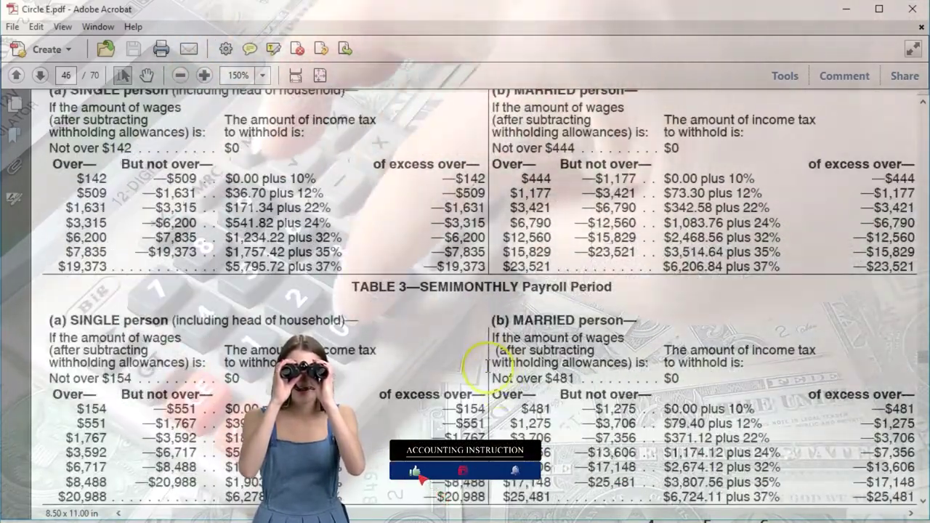
scroll(494, 349, down, 11)
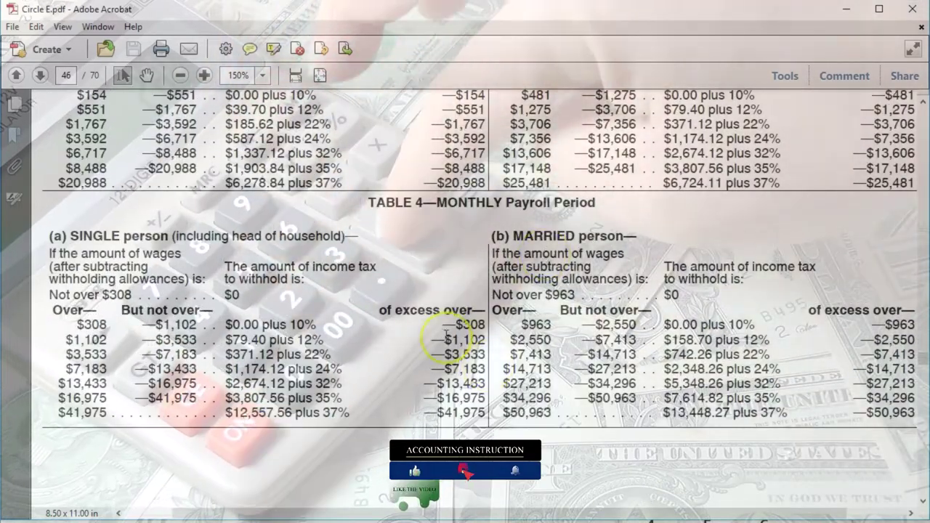
scroll(529, 395, down, 2)
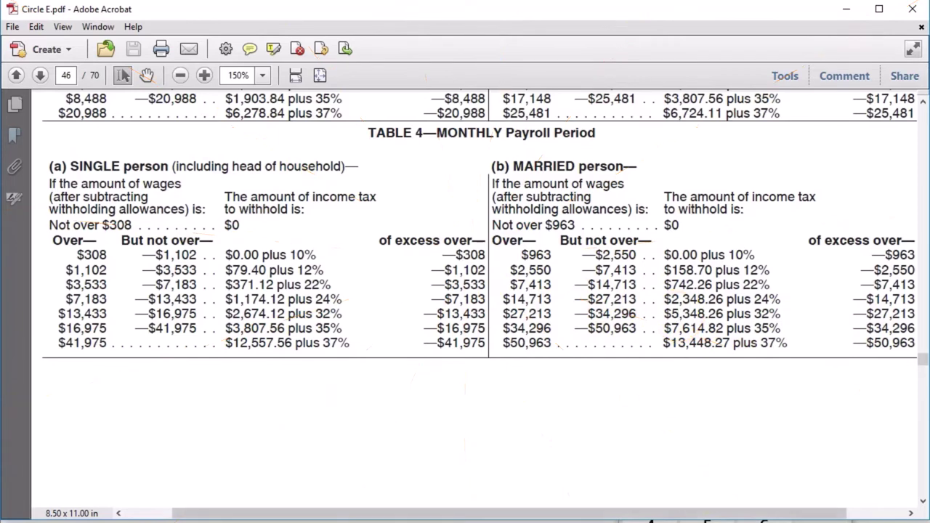
- In Calculator, subtract the married bracket threshold of 27213 from the adjusted wages of 33962.6
key(alt+Tab)
drag(709, 274, 305, 258)
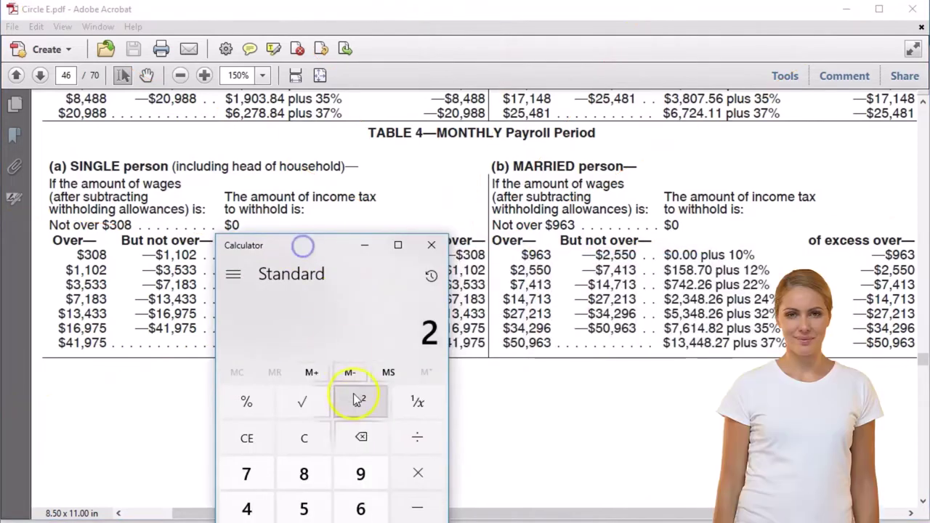
click(305, 439)
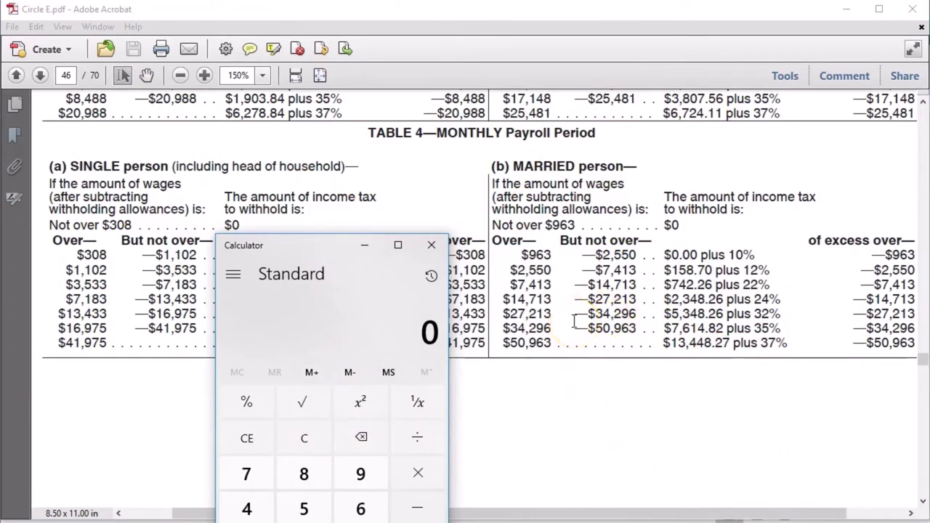
text(962.6)
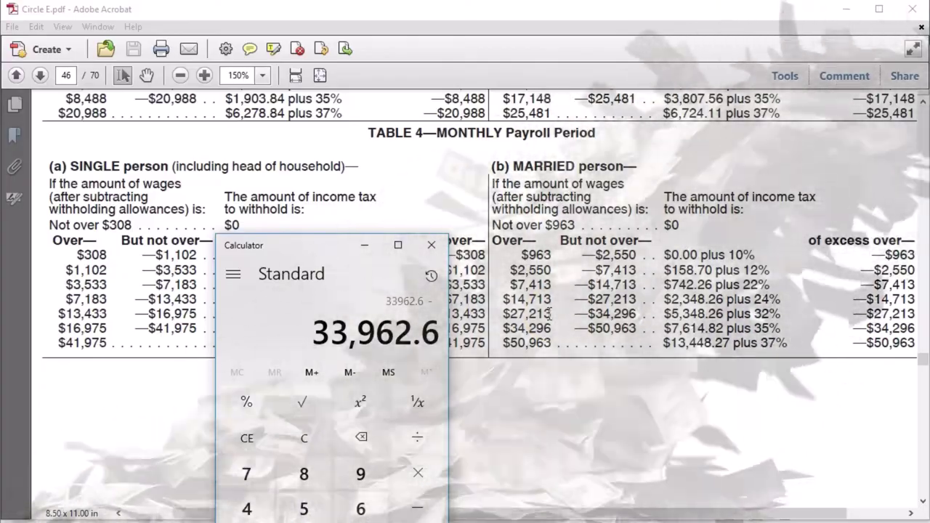
text(27,213)
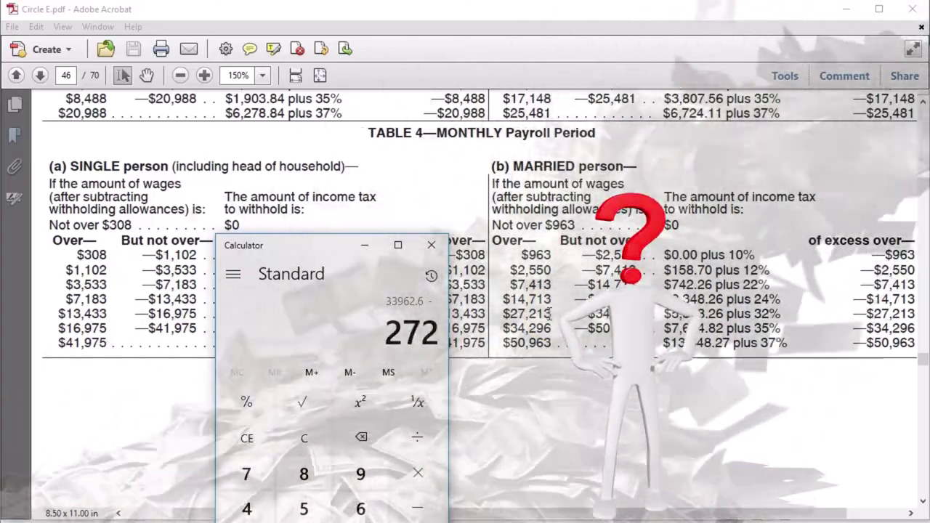
key(Return)
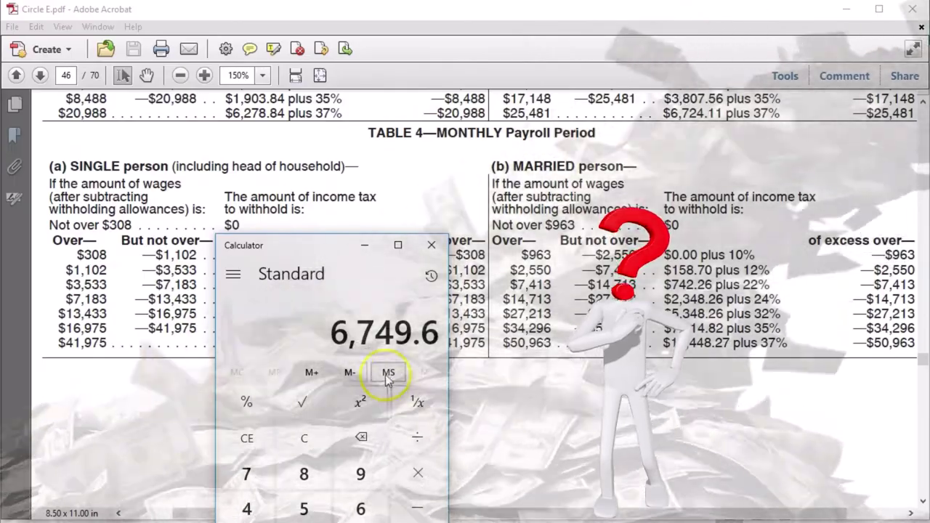
click(388, 374)
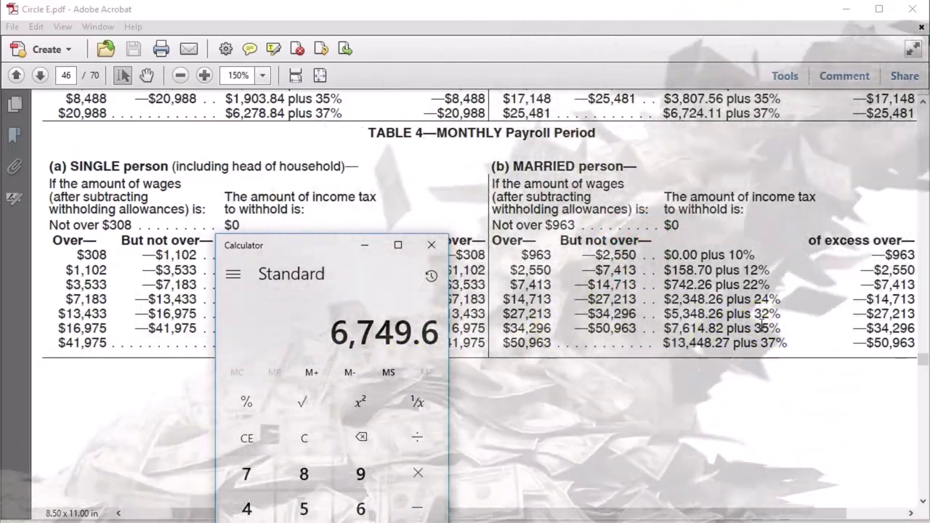
- Multiply the excess wages by the 0.32 rate, add the base tax of 5348.26, and put the calculator away
text(*0.3)
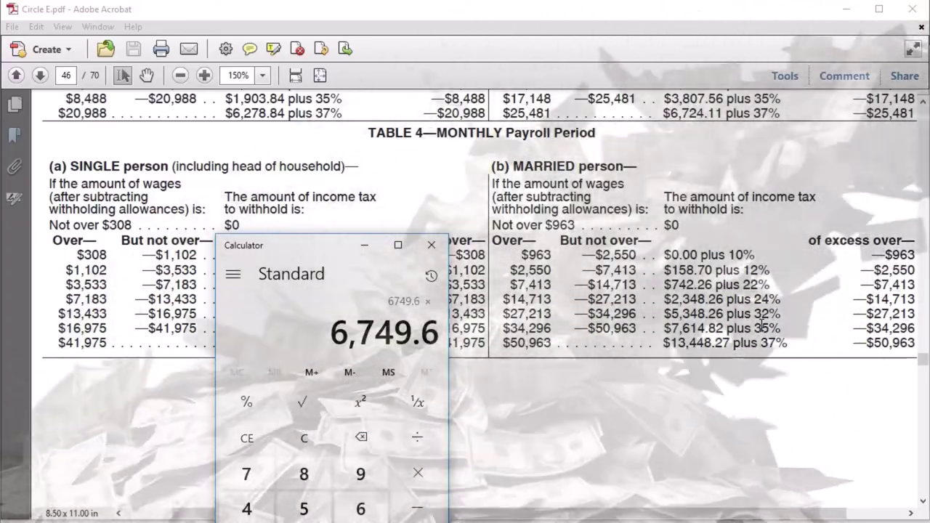
text(2)
key(Return)
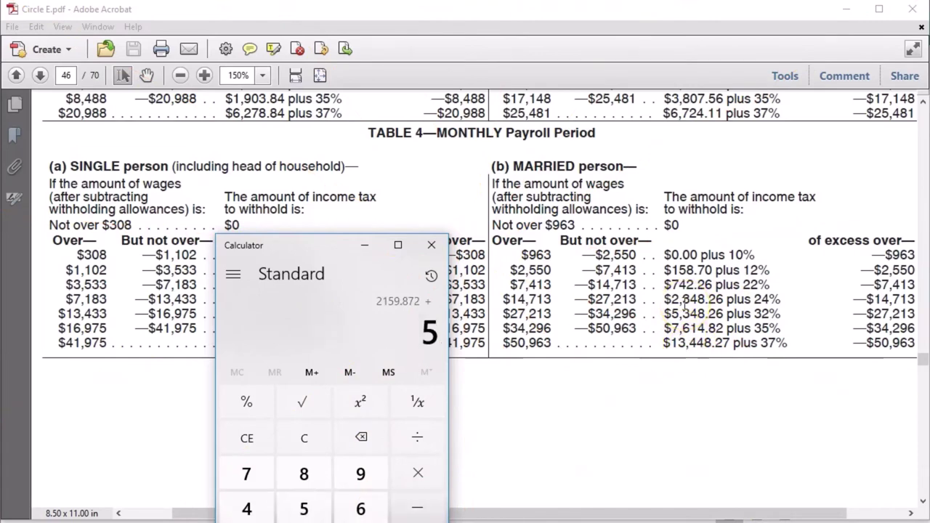
text(.26)
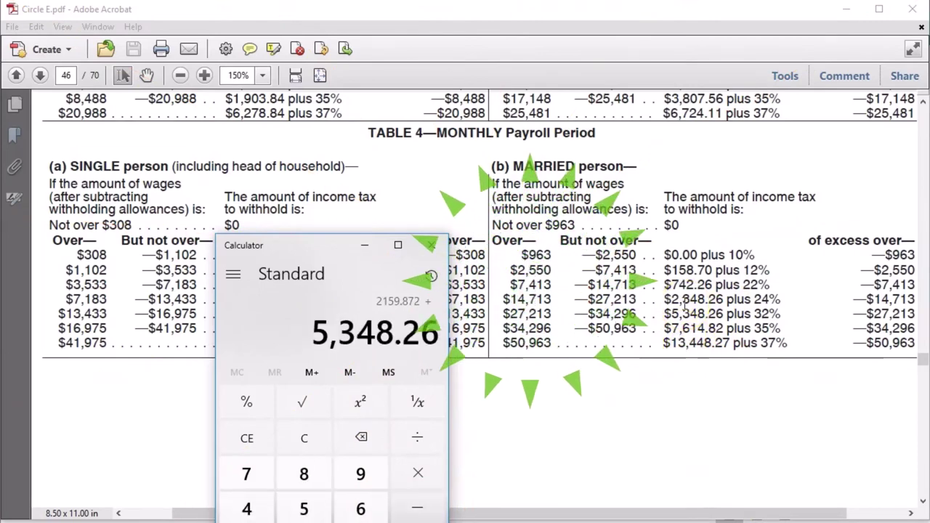
key(Return)
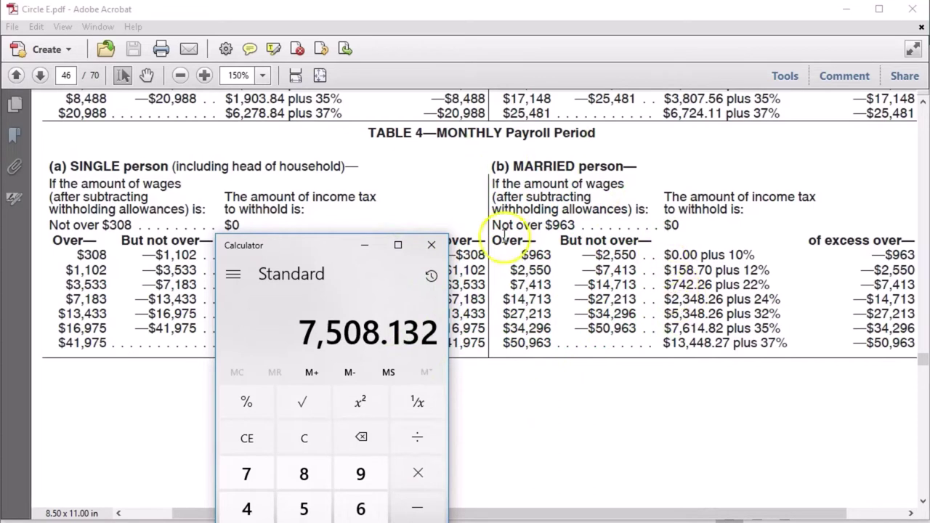
click(365, 245)
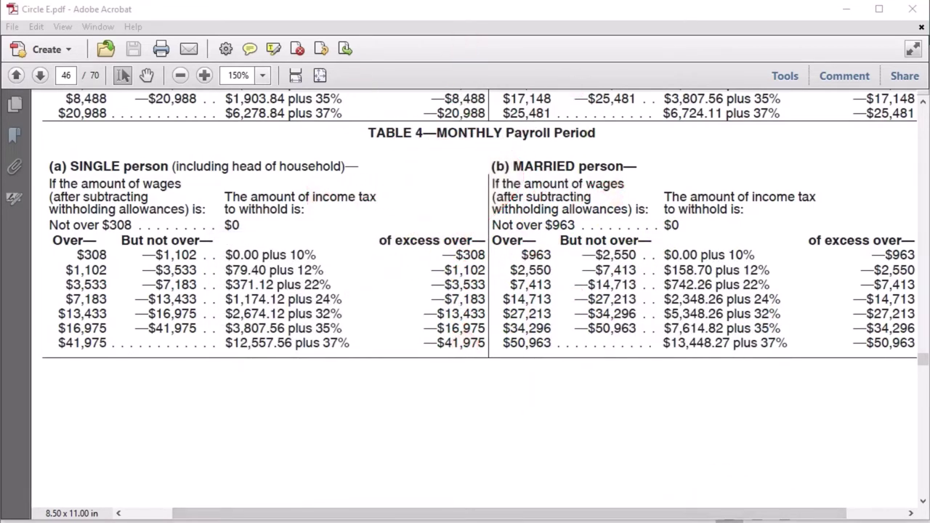
- Switch to the Payroll Project workbook in Excel and copy the fourth employee's FIT formula from P8 to P15
click(670, 519)
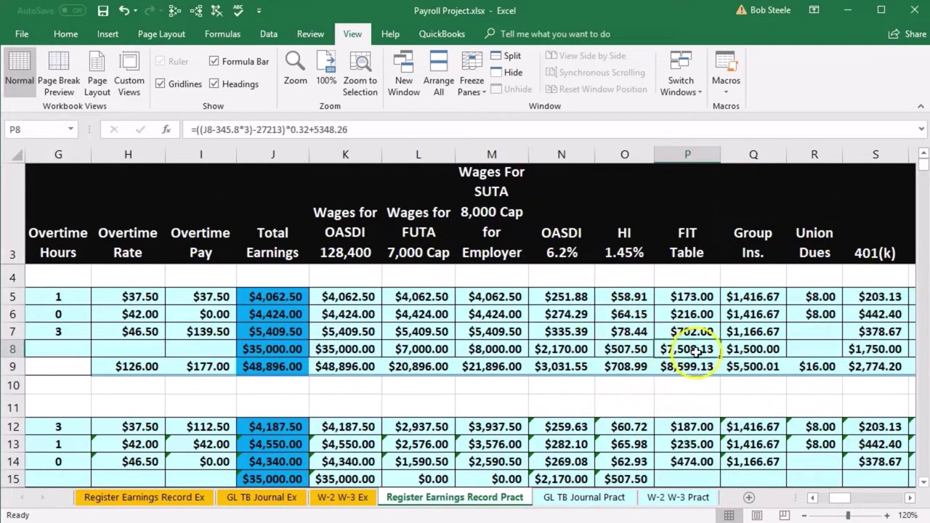
right_click(695, 351)
click(729, 52)
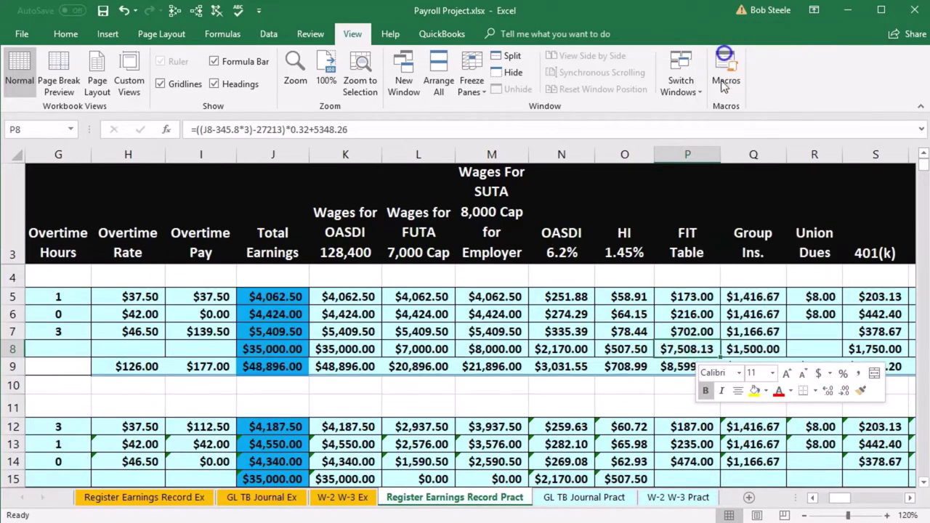
scroll(715, 404, down, 1)
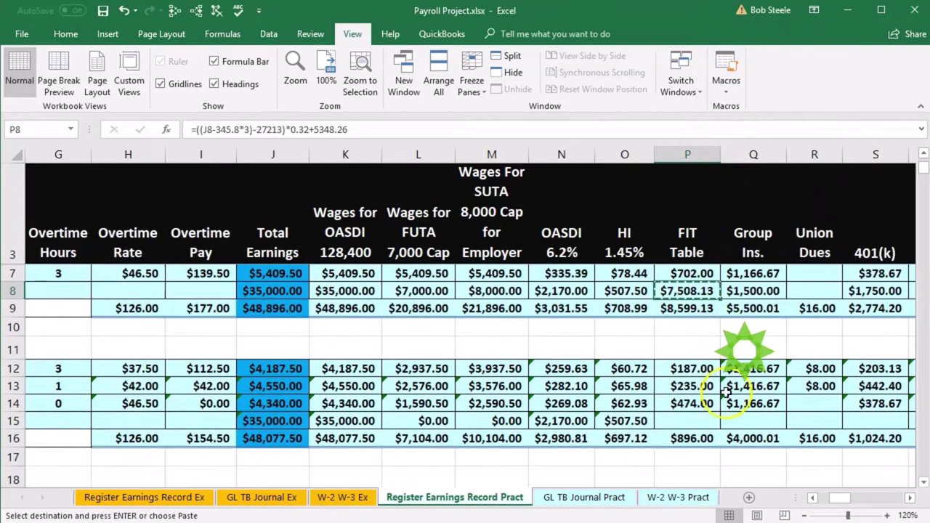
click(675, 421)
right_click(675, 419)
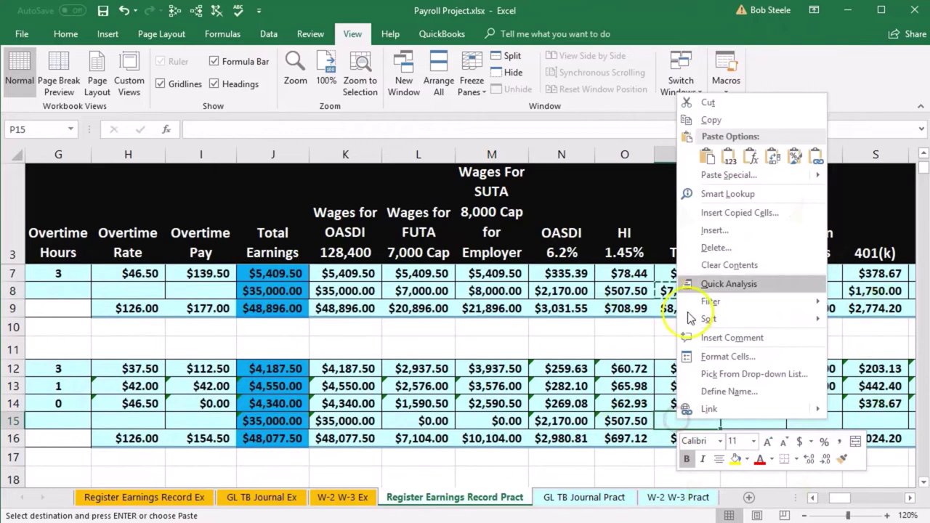
click(714, 157)
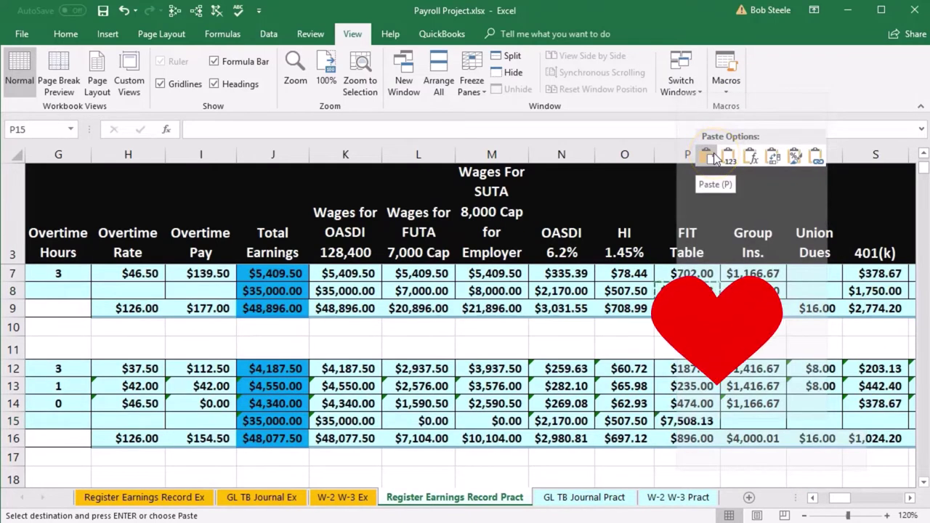
right_click(691, 291)
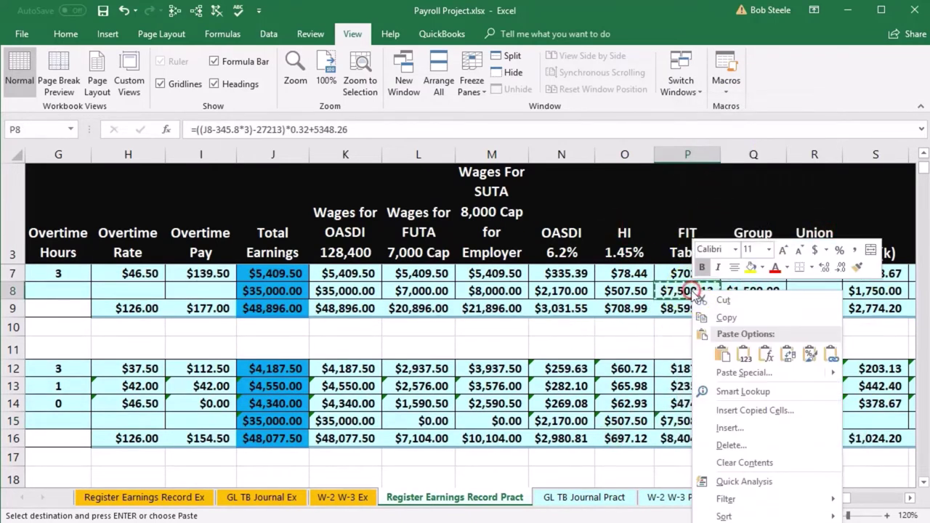
click(681, 366)
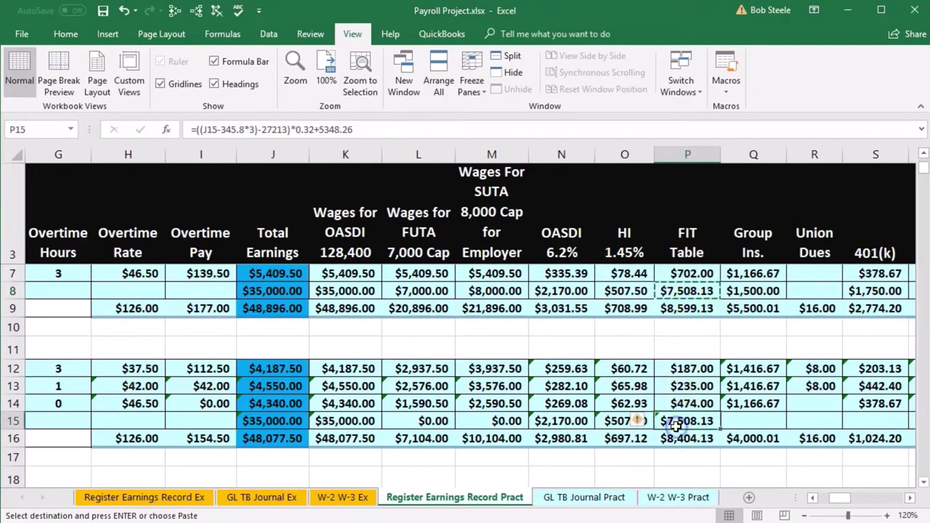
scroll(676, 426, down, 1)
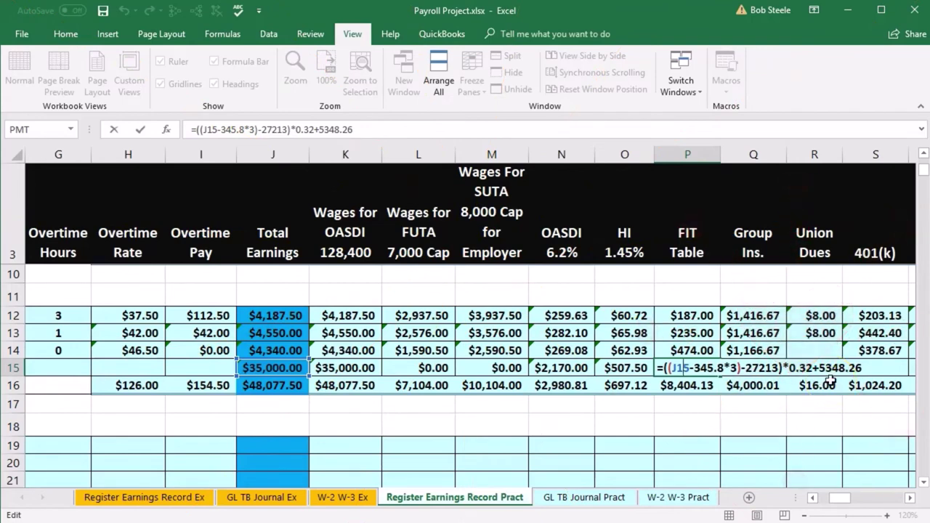
key(Return)
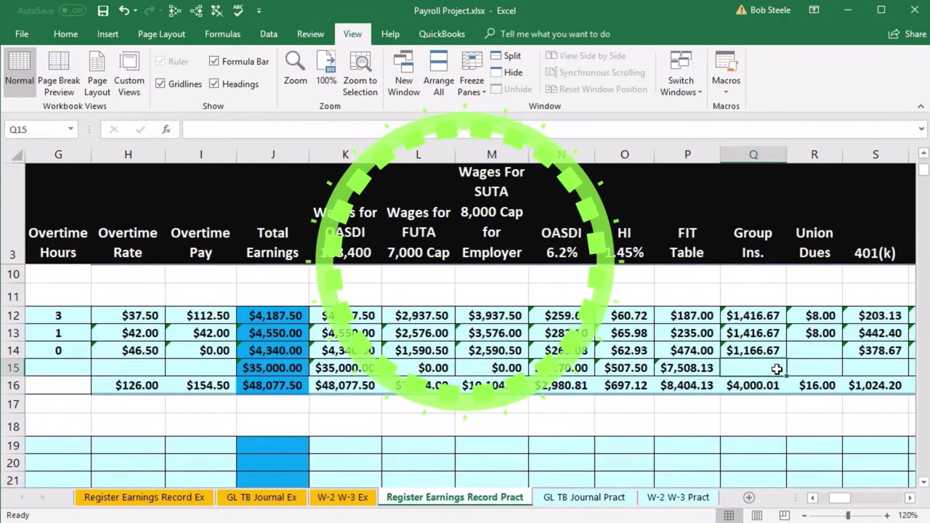
- Link the fourth employee's group insurance in Q15 to Q8 and the 401(k) contribution in S15 to S8
text(=)
scroll(778, 370, up, 2)
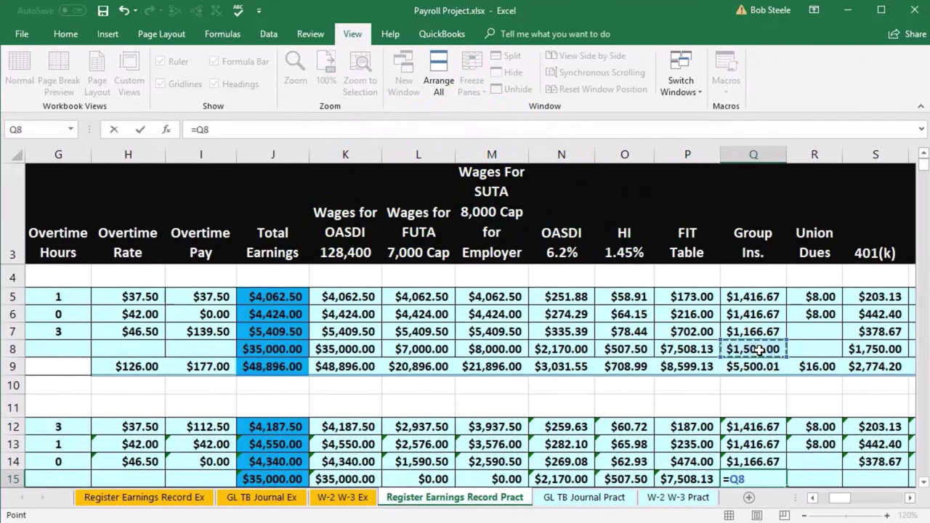
key(Tab)
key(Tab)
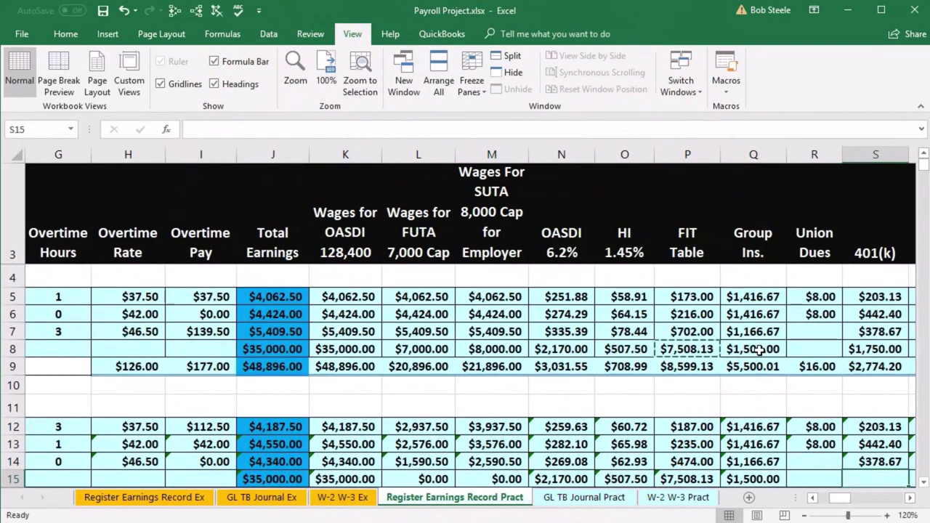
text(=)
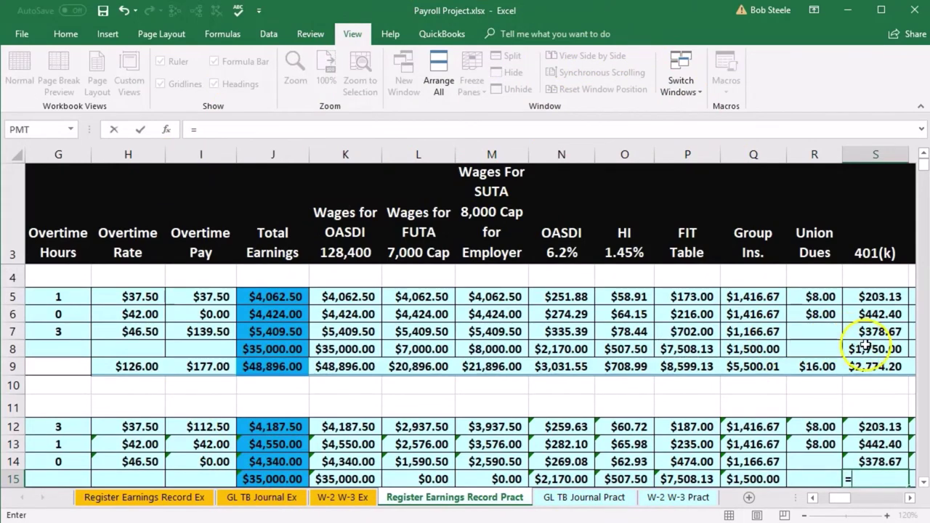
key(Tab)
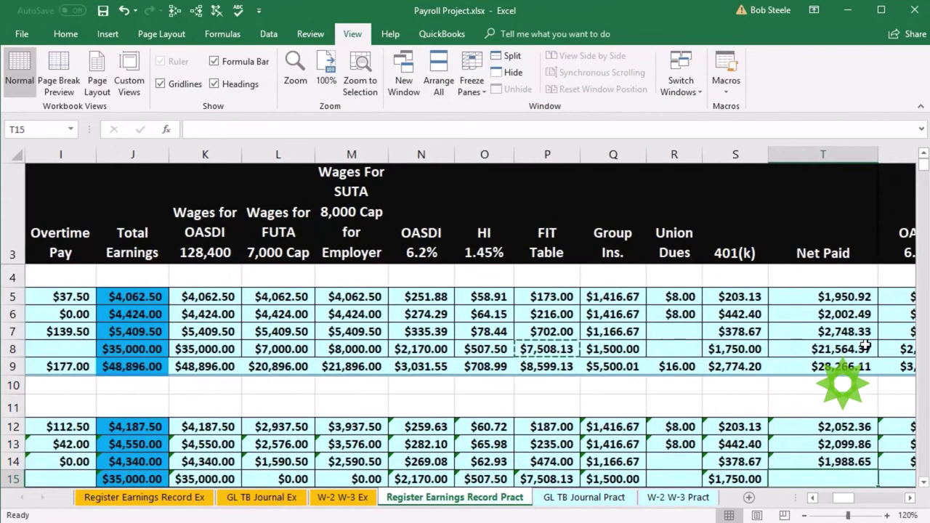
- Calculate the fourth employee's net pay in T15 with =J15-SUM(N15:S15)
scroll(866, 347, down, 1)
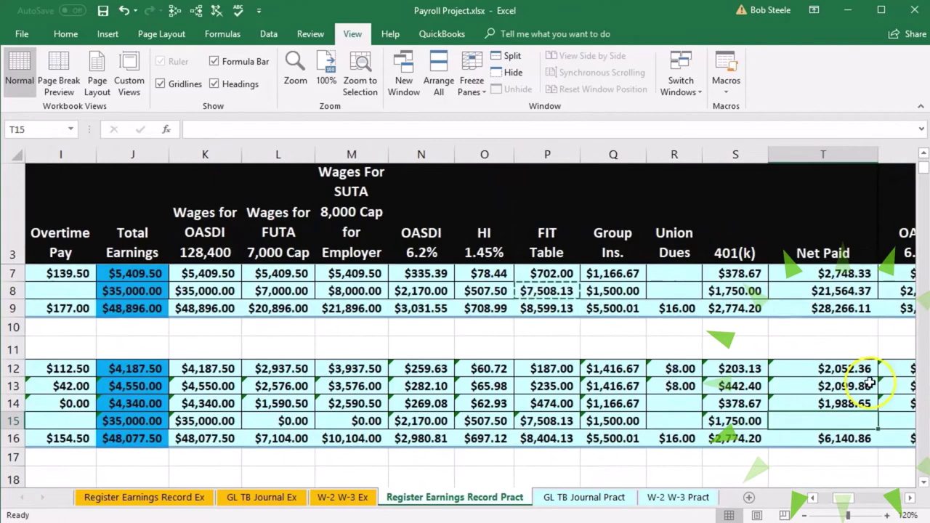
click(924, 482)
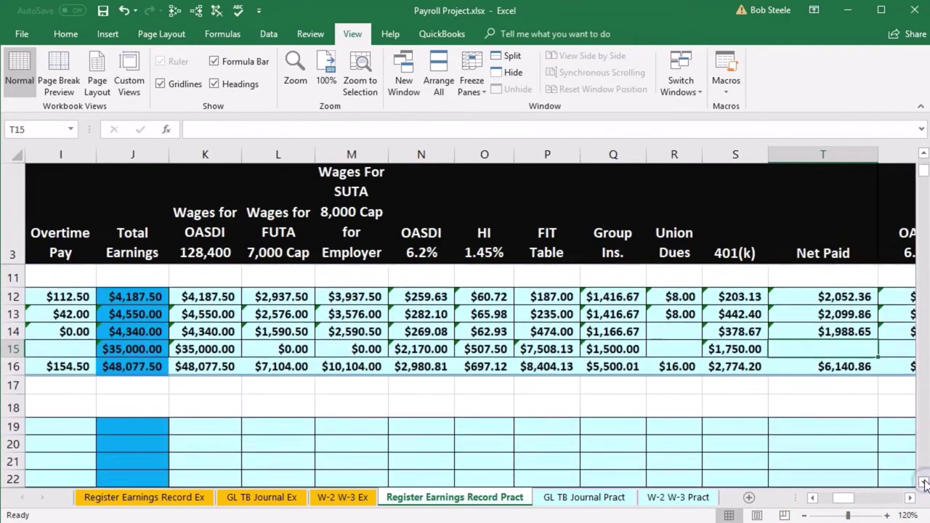
text(=)
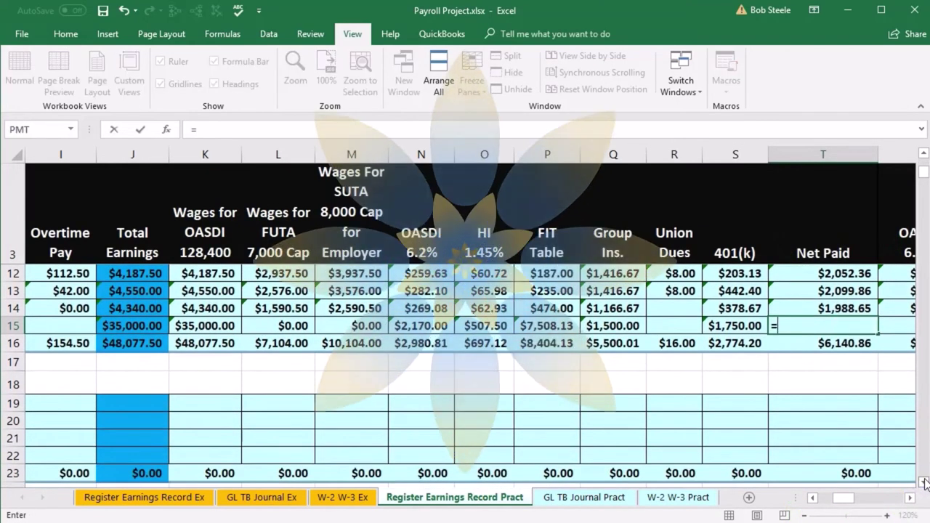
click(140, 326)
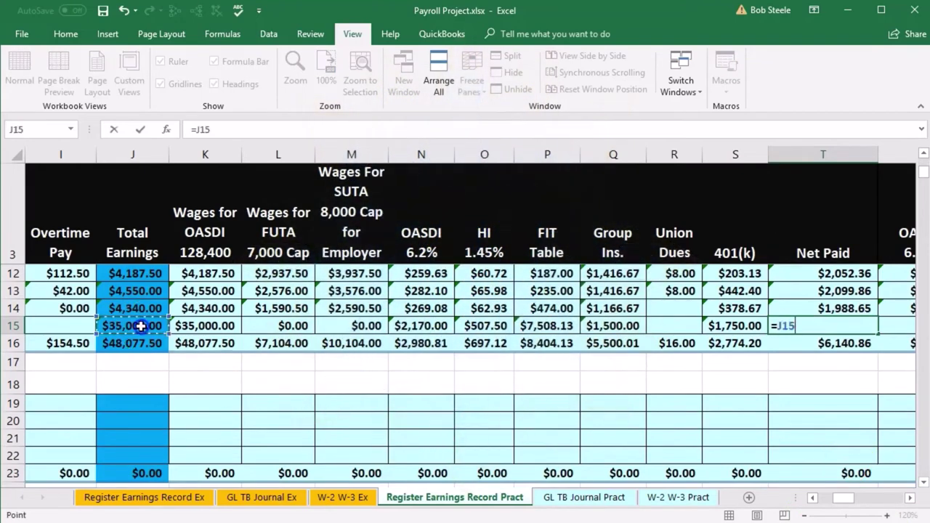
text(-sum)
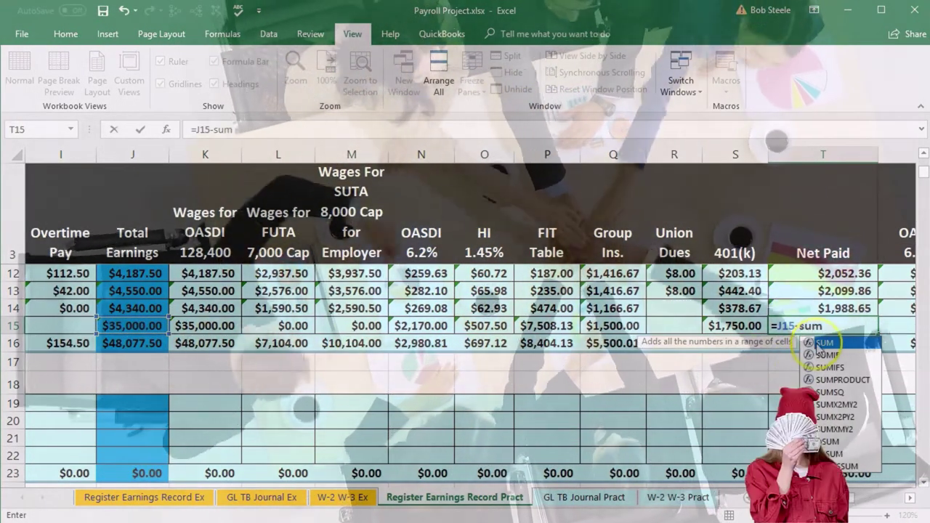
key(Tab)
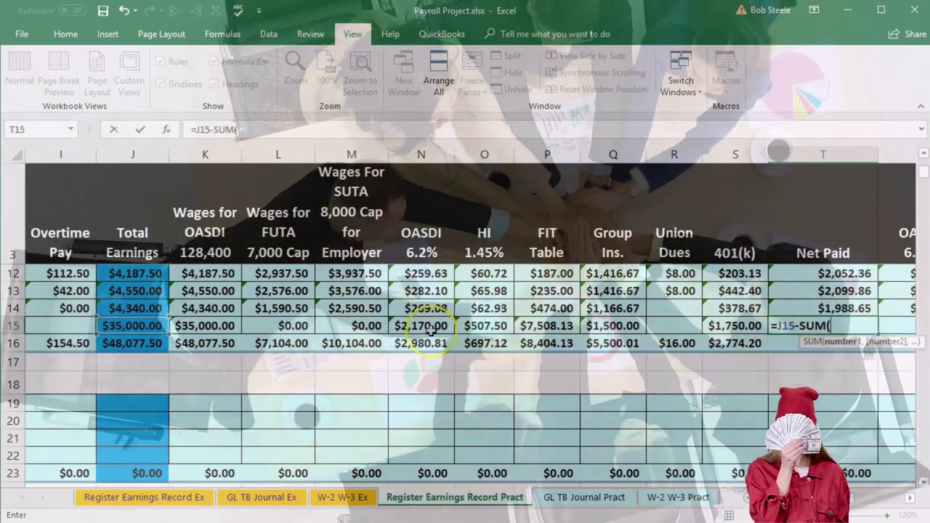
drag(410, 326, 719, 326)
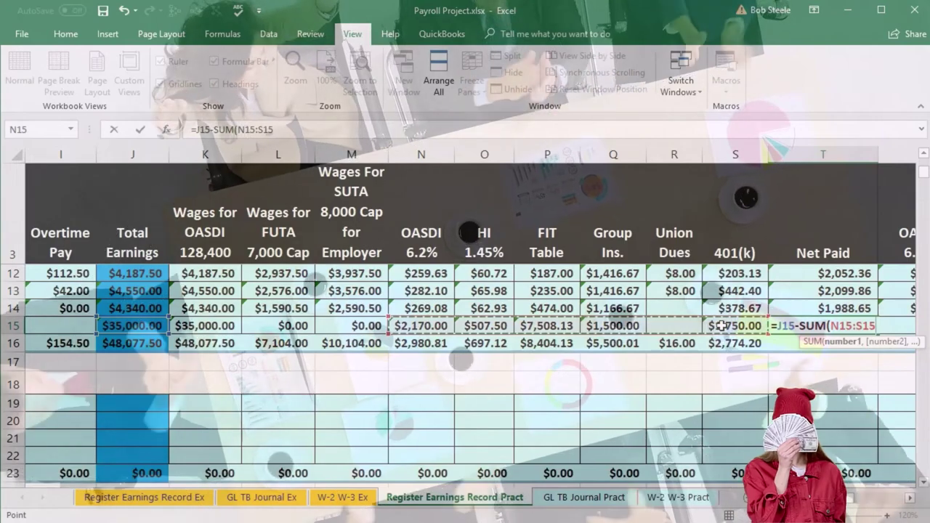
key(Return)
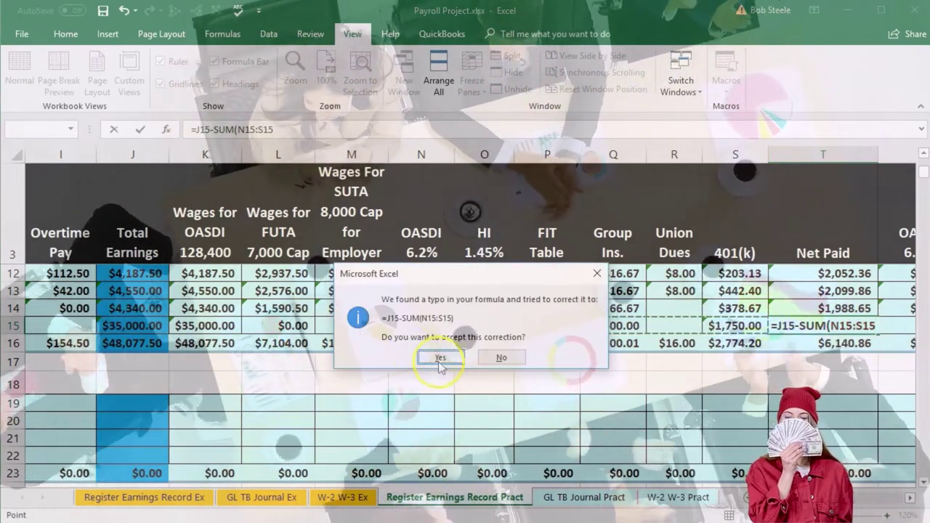
click(440, 357)
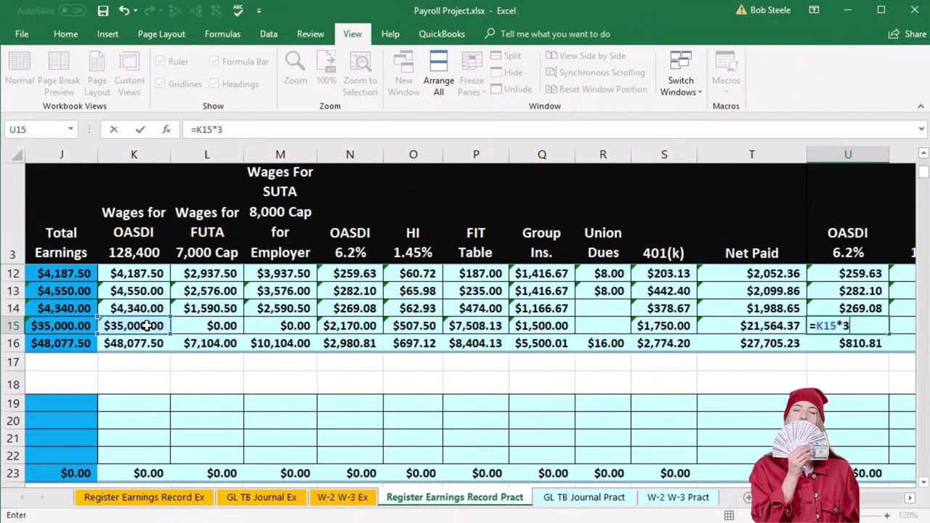
- Calculate the employer OASDI for the fourth employee in U15 with =K15*.062
key(BackSpace)
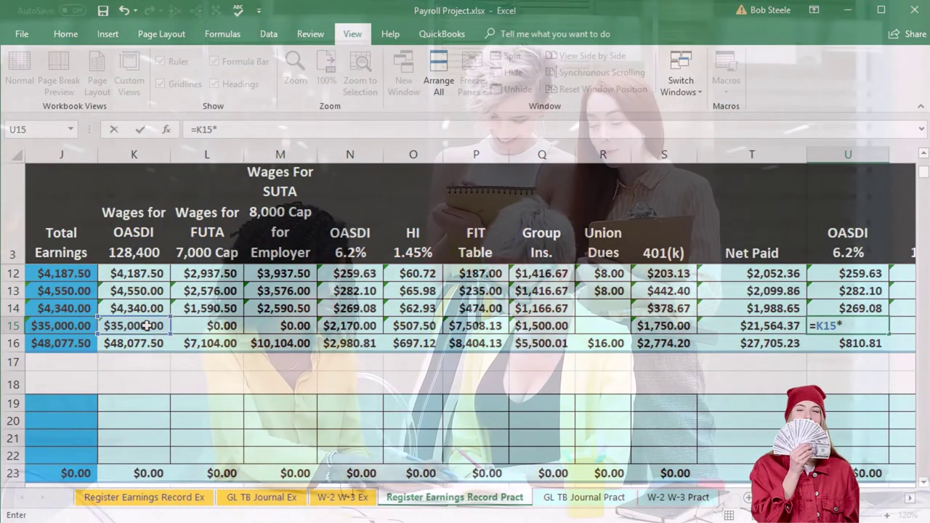
text(.062)
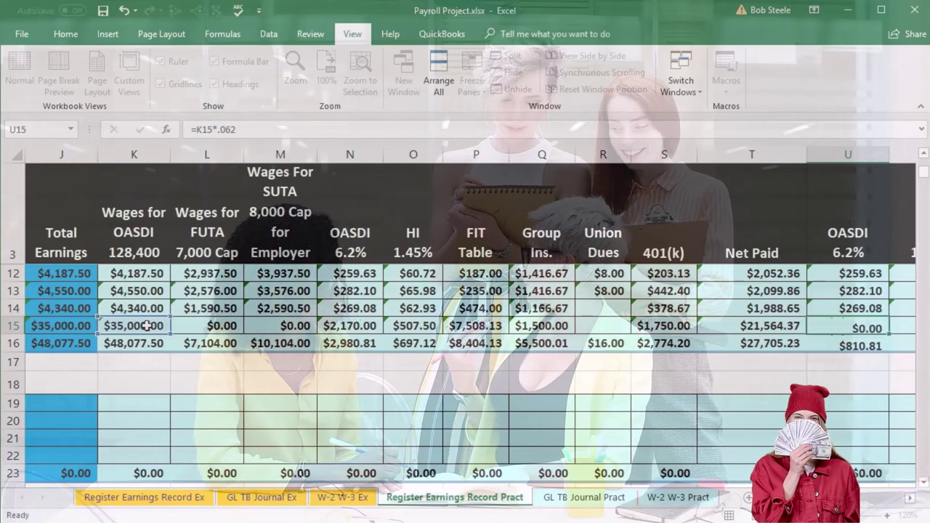
- Calculate the employer HI for the fourth employee in V15 with =J15*.0145
key(Tab)
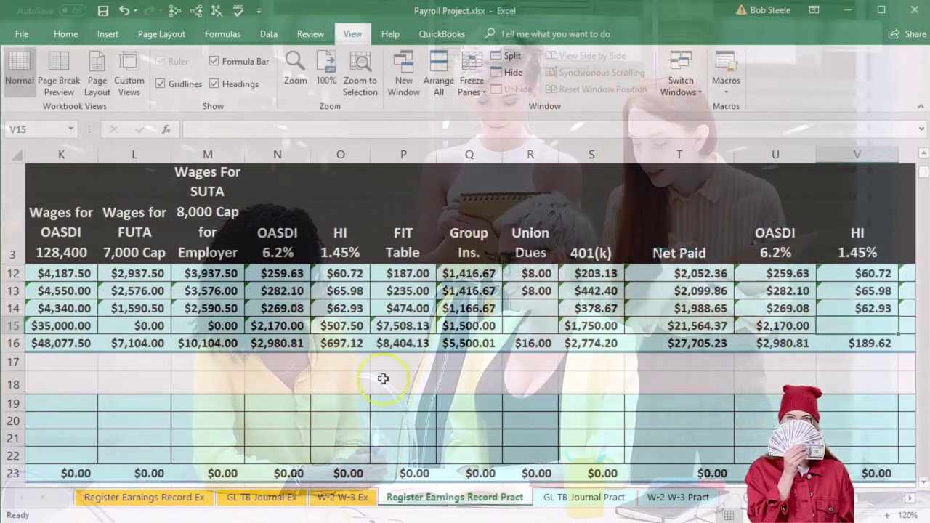
text(=)
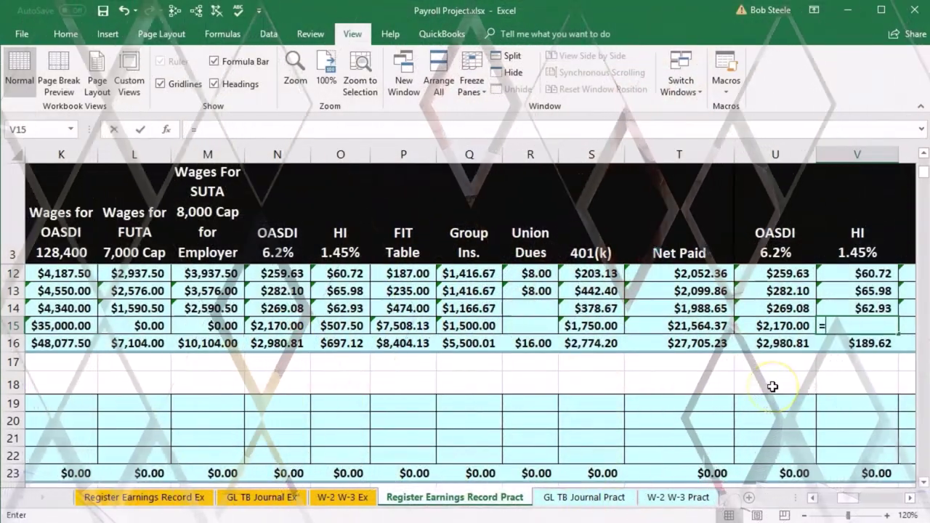
key(Left)
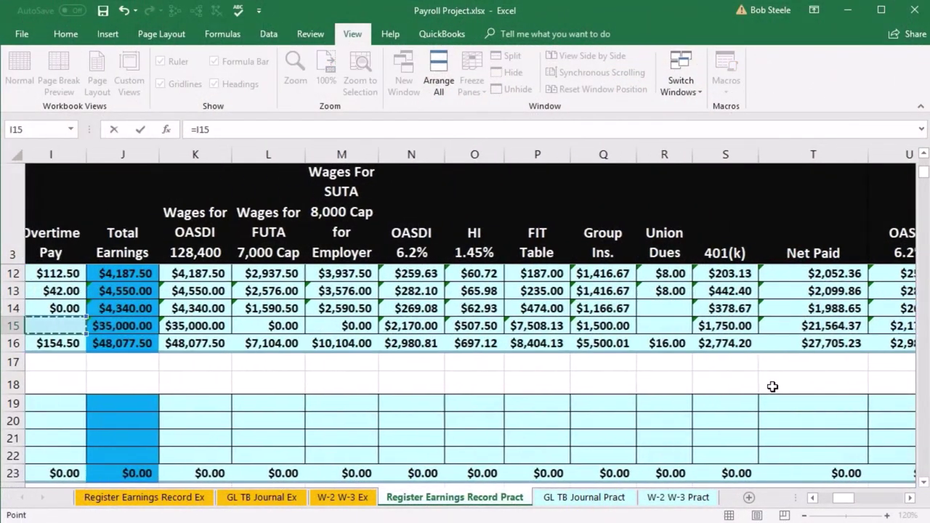
text(*)
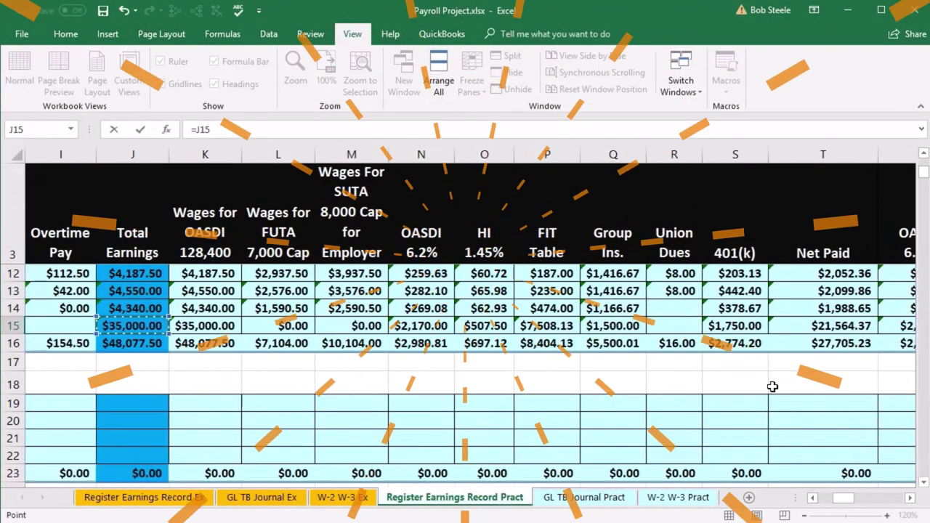
click(909, 497)
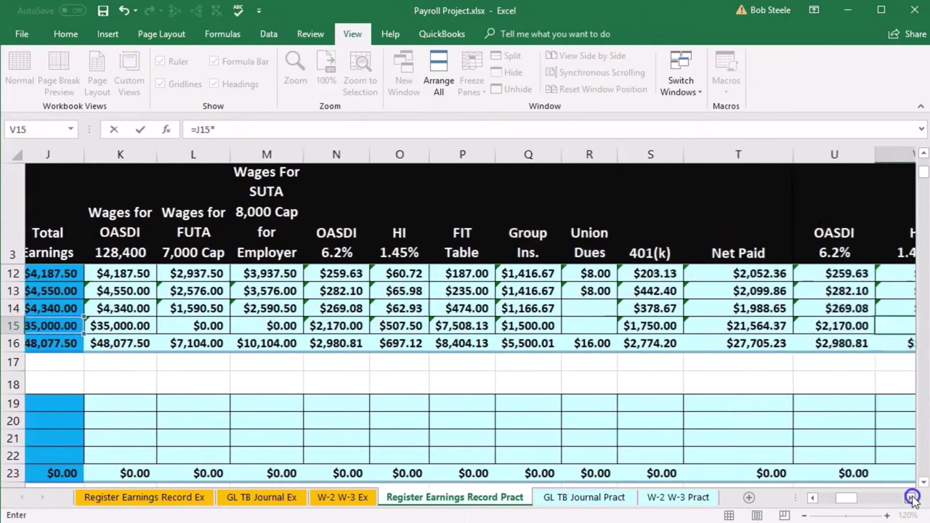
text(.0145)
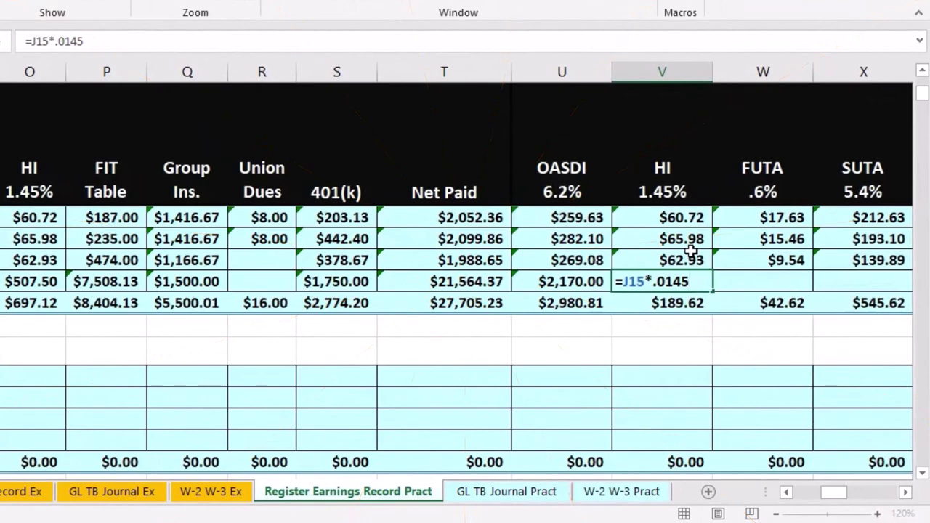
key(Tab)
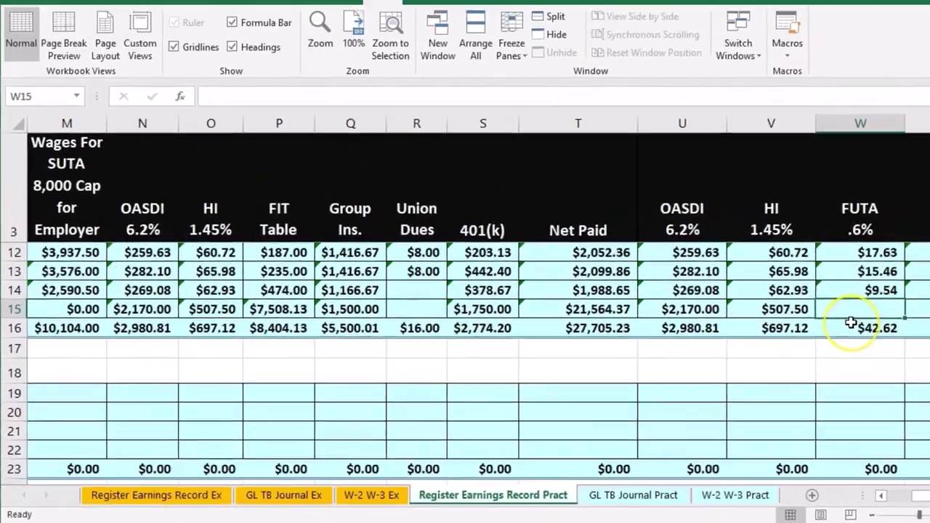
- Calculate the employer FUTA for the fourth employee in W15 by multiplying the FUTA wages in L15 by the .6% rate
text(=)
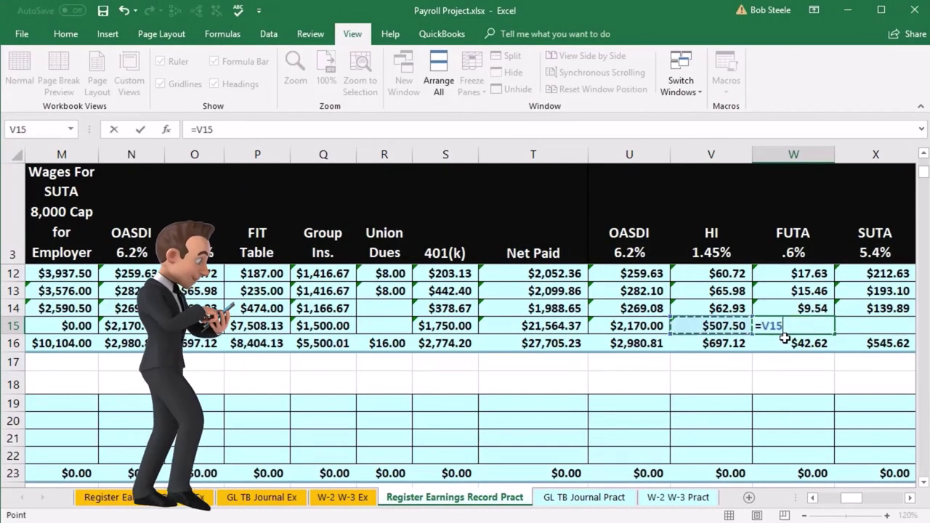
key(Left)
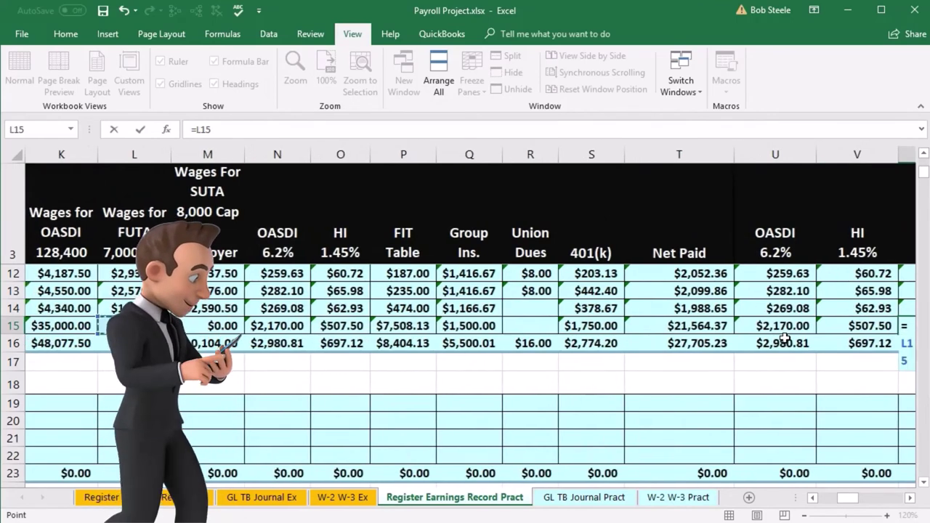
text(*)
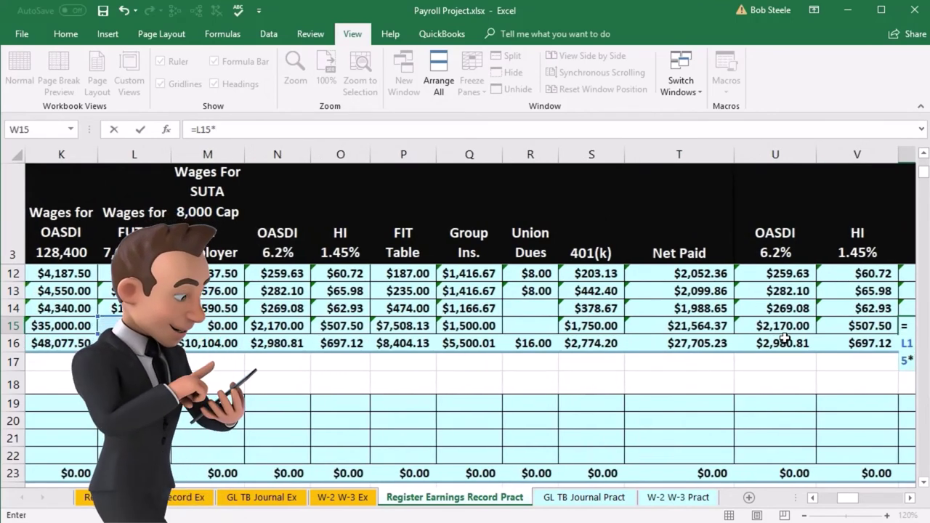
click(910, 498)
click(910, 498)
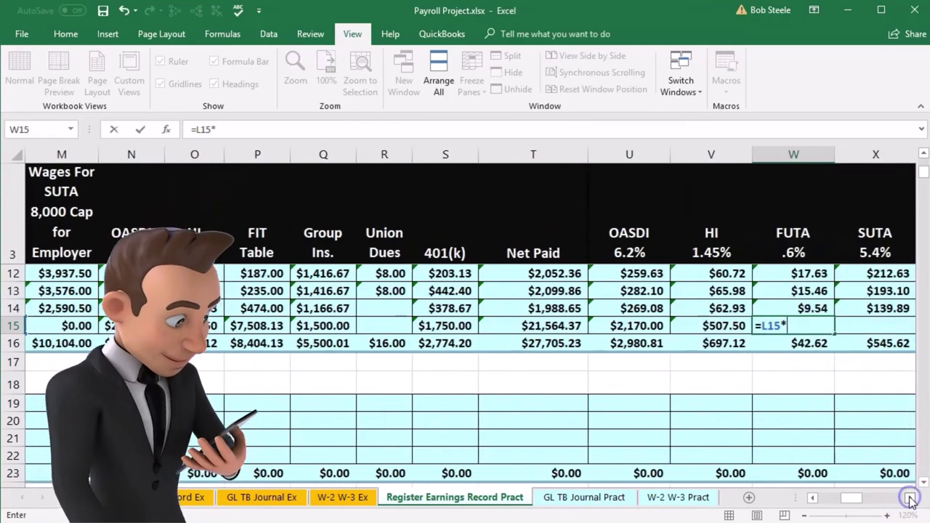
text(.00)
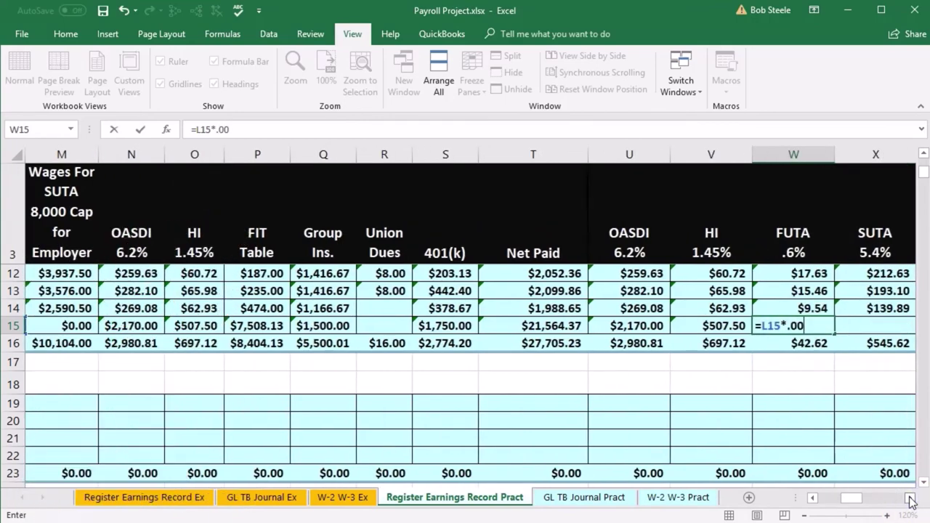
key(Tab)
- Calculate the employer SUTA for the fourth employee in X15 with =M15*.054
click(910, 499)
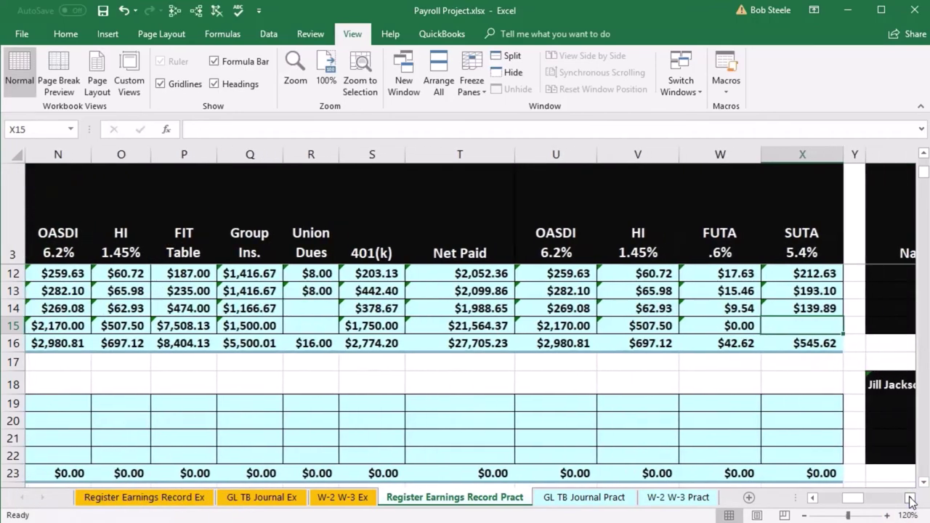
text(=)
key(Left)
key(Left)
key(Left)
key(Left)
key(Left)
key(Left)
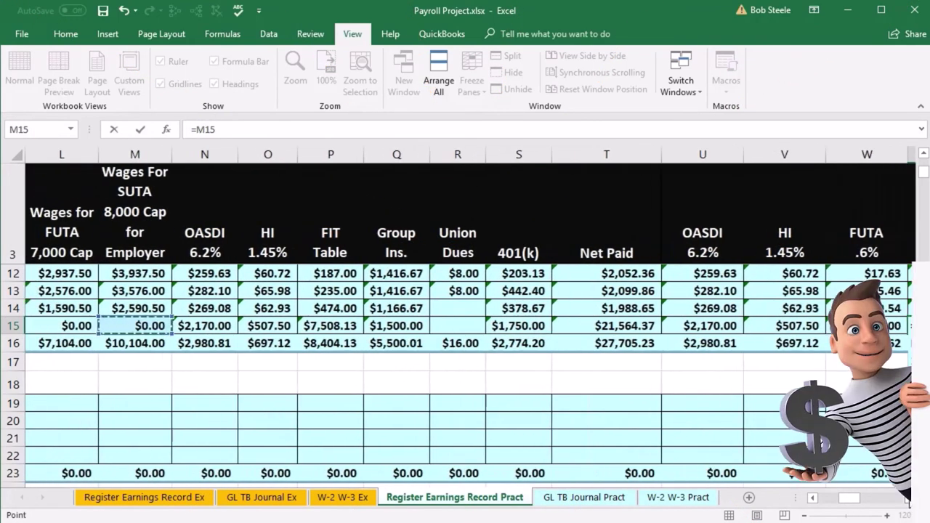
text(*)
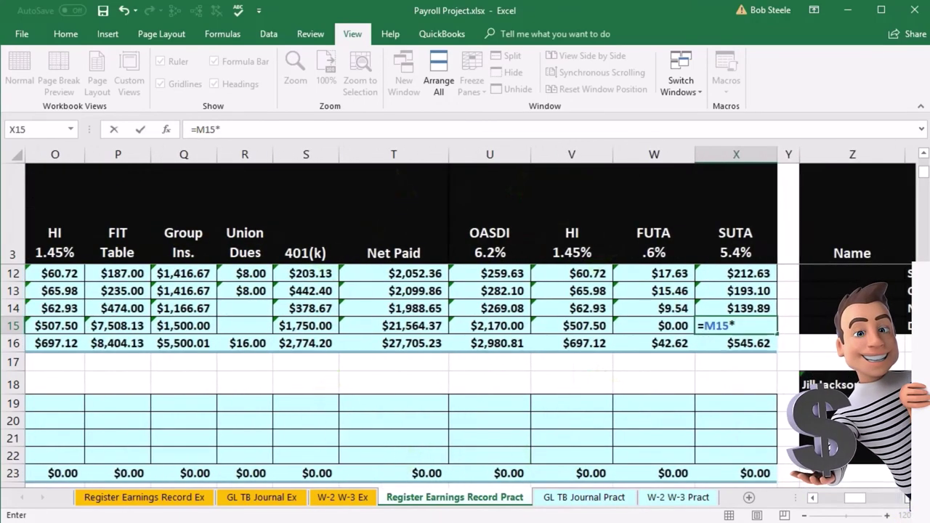
text(.054)
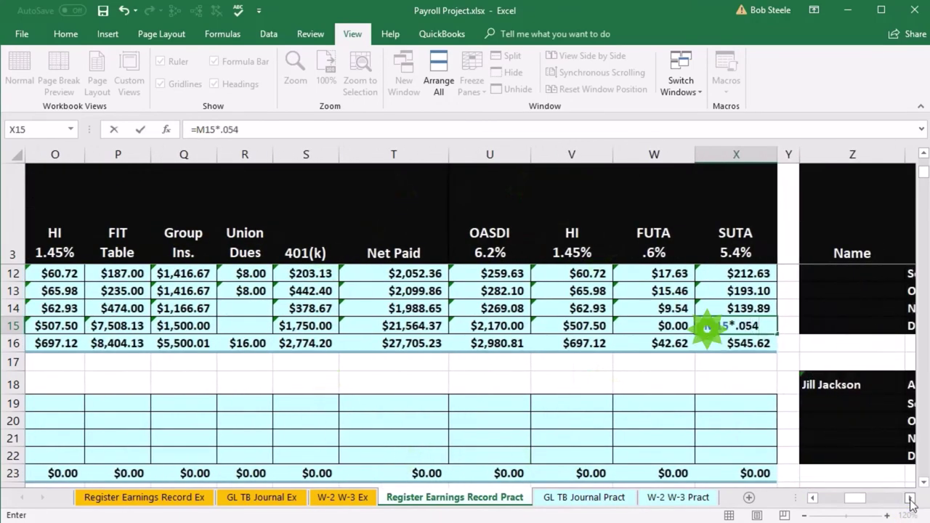
key(Return)
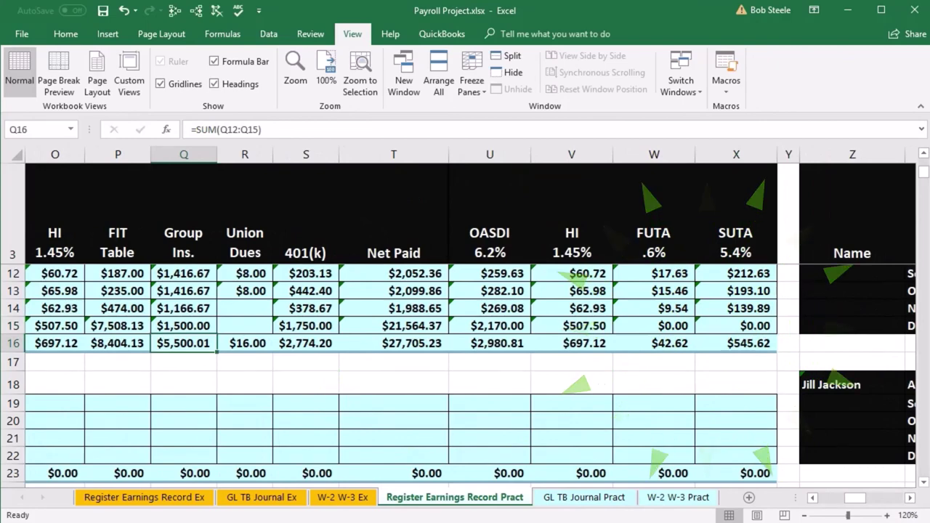